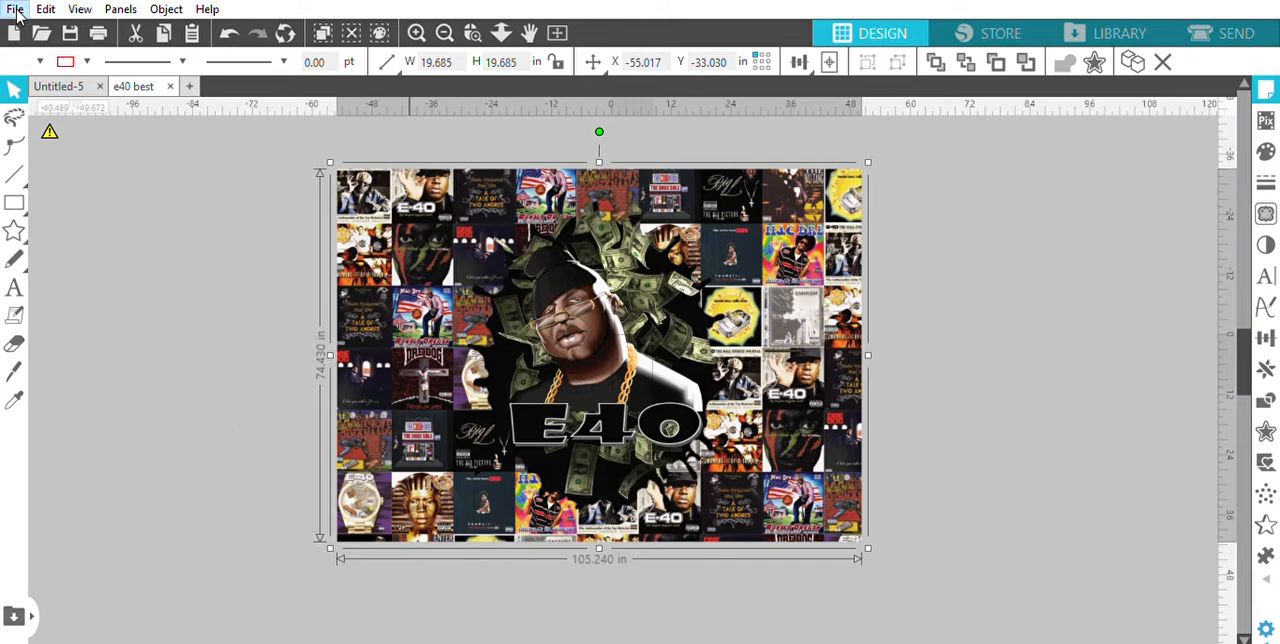
Create a new blank design document and change its page to a longer size with the same 8.5-inch width
{"action": "left_click", "coordinate": [13, 33]}
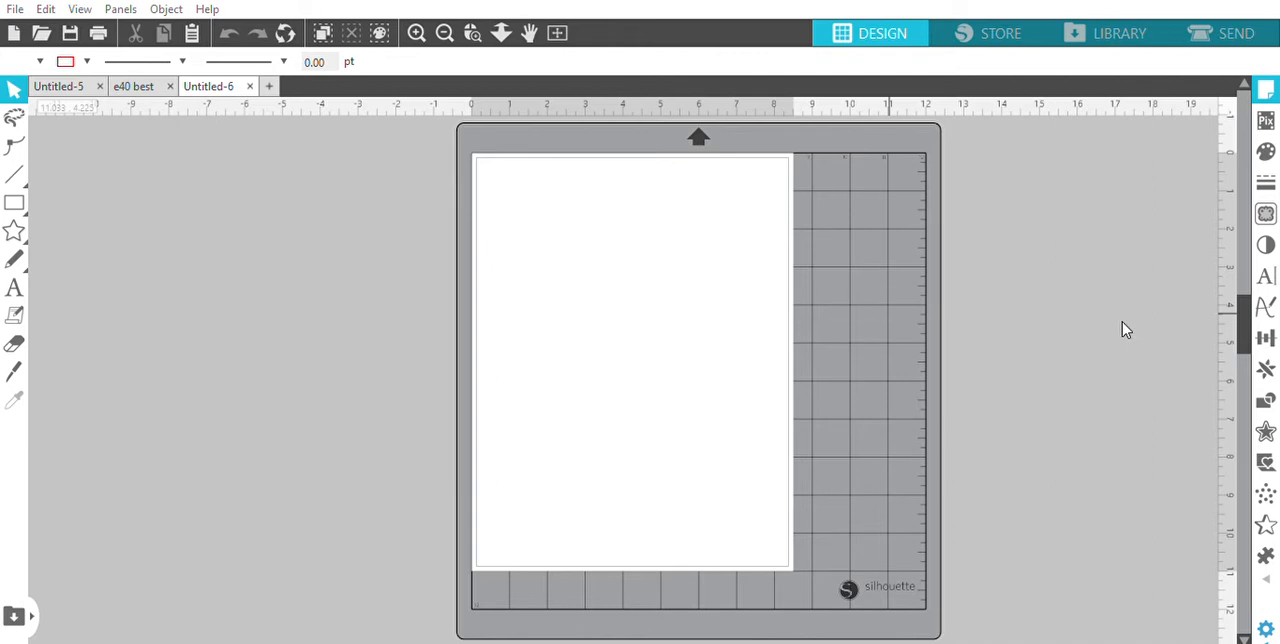
{"action": "scroll", "coordinate": [1122, 330], "scroll_direction": "down", "scroll_amount": 1}
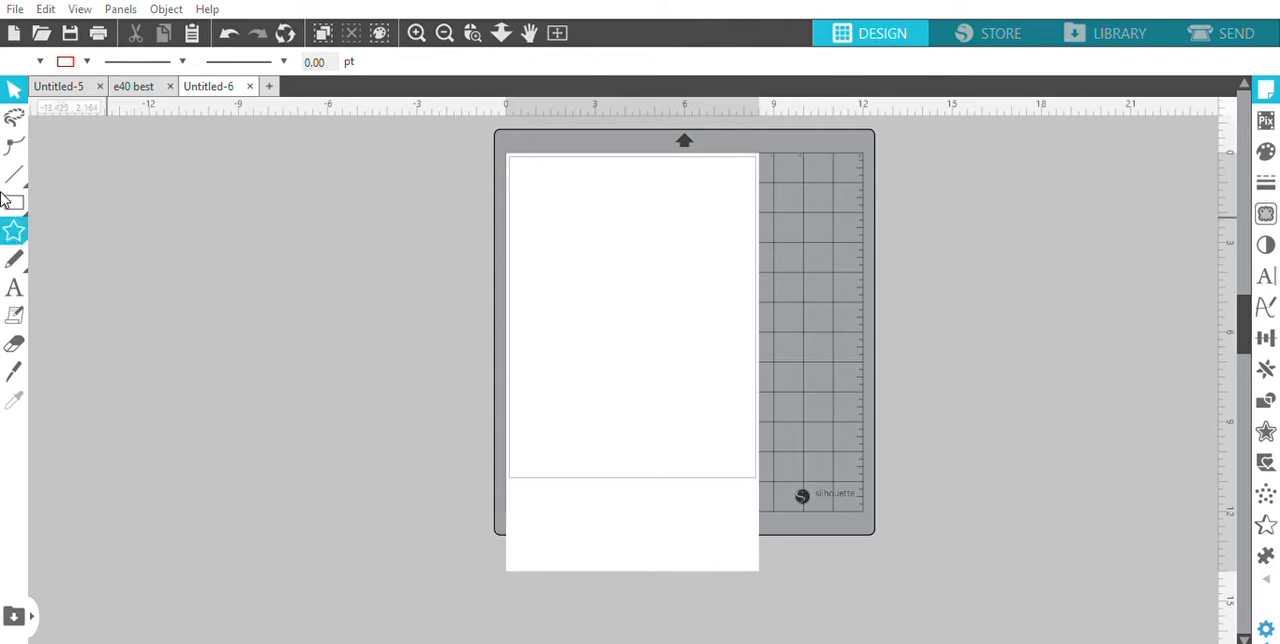
{"action": "left_click", "coordinate": [16, 91]}
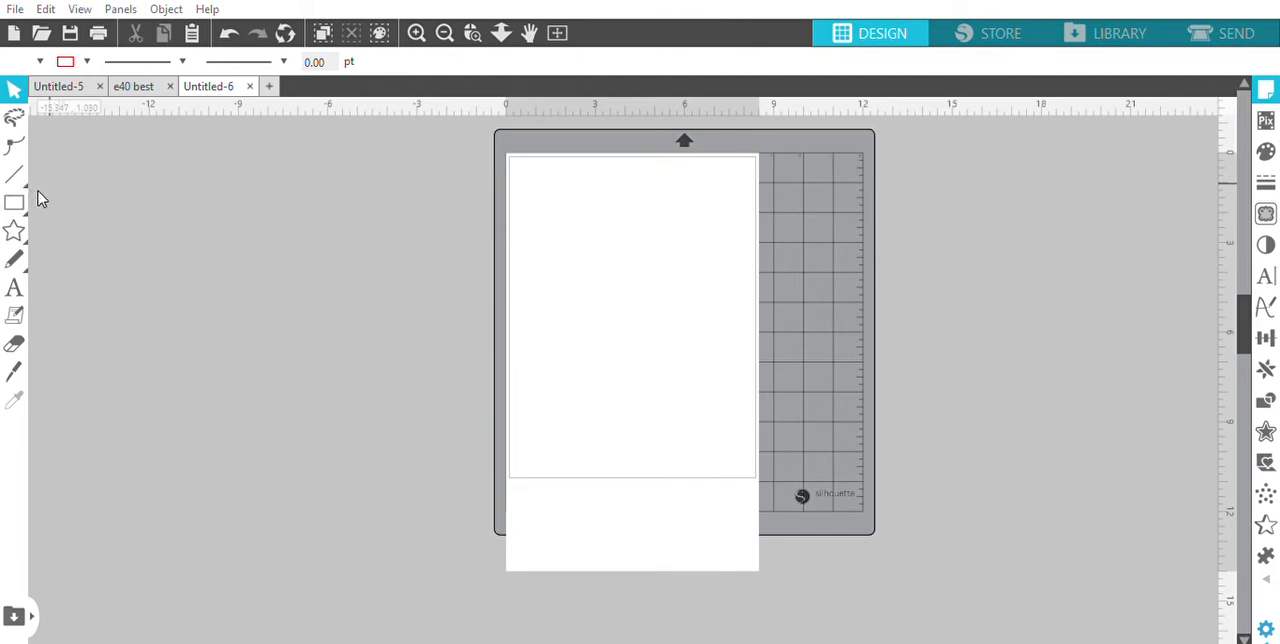
Draw a rectangle about 8.255 by 13.705 in that fills the page just inside its edges
{"action": "key", "text": "r"}
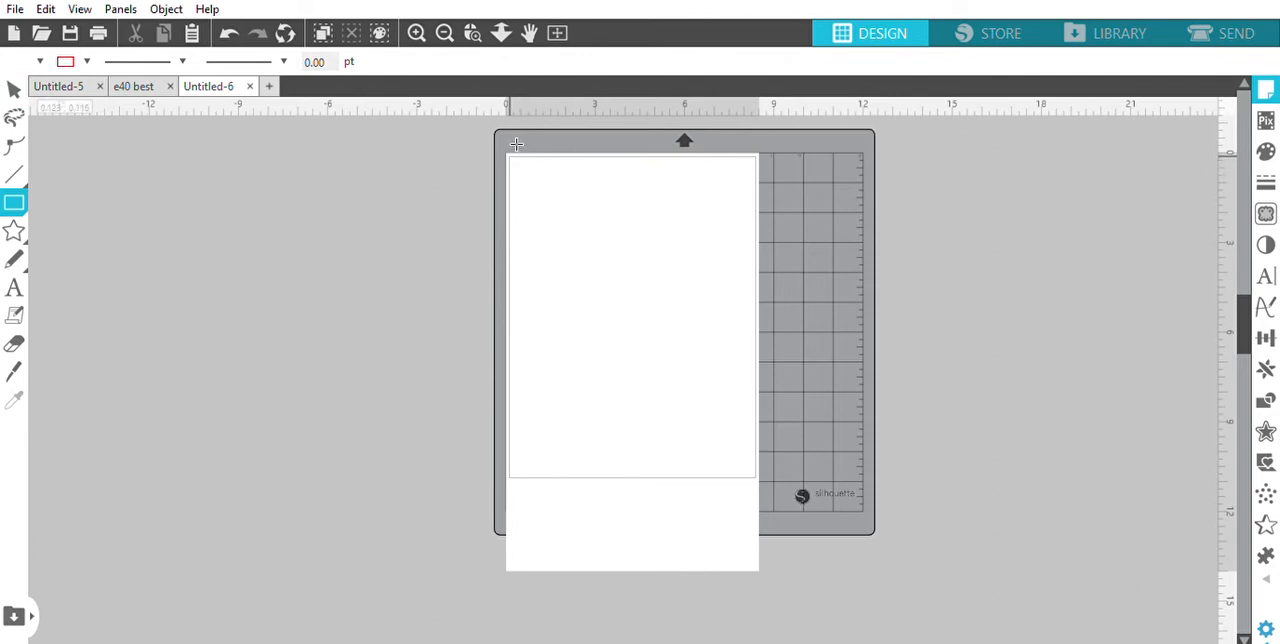
{"action": "mouse_move", "coordinate": [510, 156]}
{"action": "left_mouse_down"}
{"action": "mouse_move", "coordinate": [537, 249]}
{"action": "mouse_move", "coordinate": [577, 306]}
{"action": "mouse_move", "coordinate": [686, 420]}
{"action": "mouse_move", "coordinate": [751, 450]}
{"action": "mouse_move", "coordinate": [757, 557]}
{"action": "left_mouse_up"}
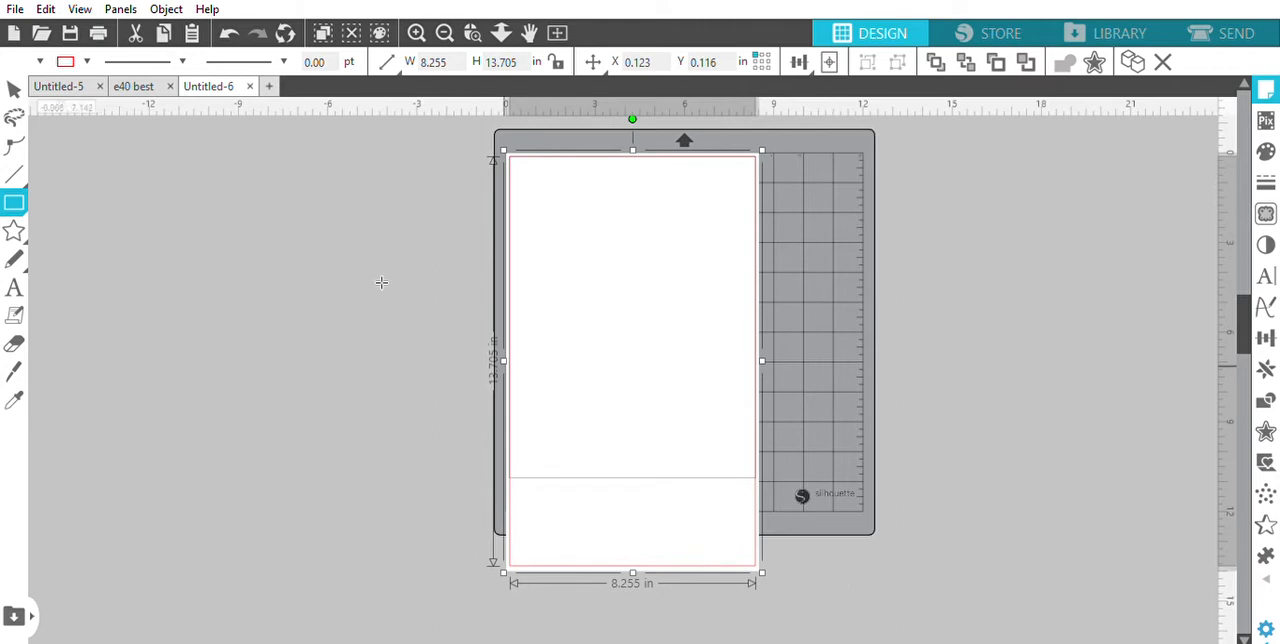
{"action": "left_click", "coordinate": [14, 78]}
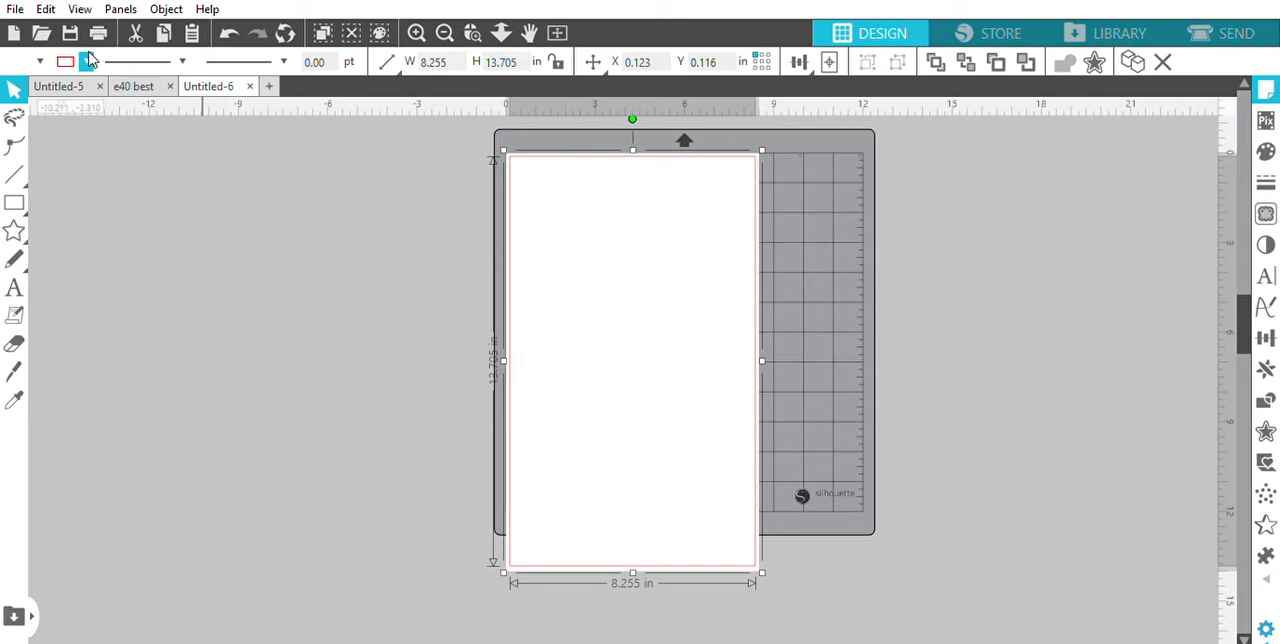
Give the rectangle a purple outline with a line thickness of 3 pt
{"action": "left_click", "coordinate": [187, 92]}
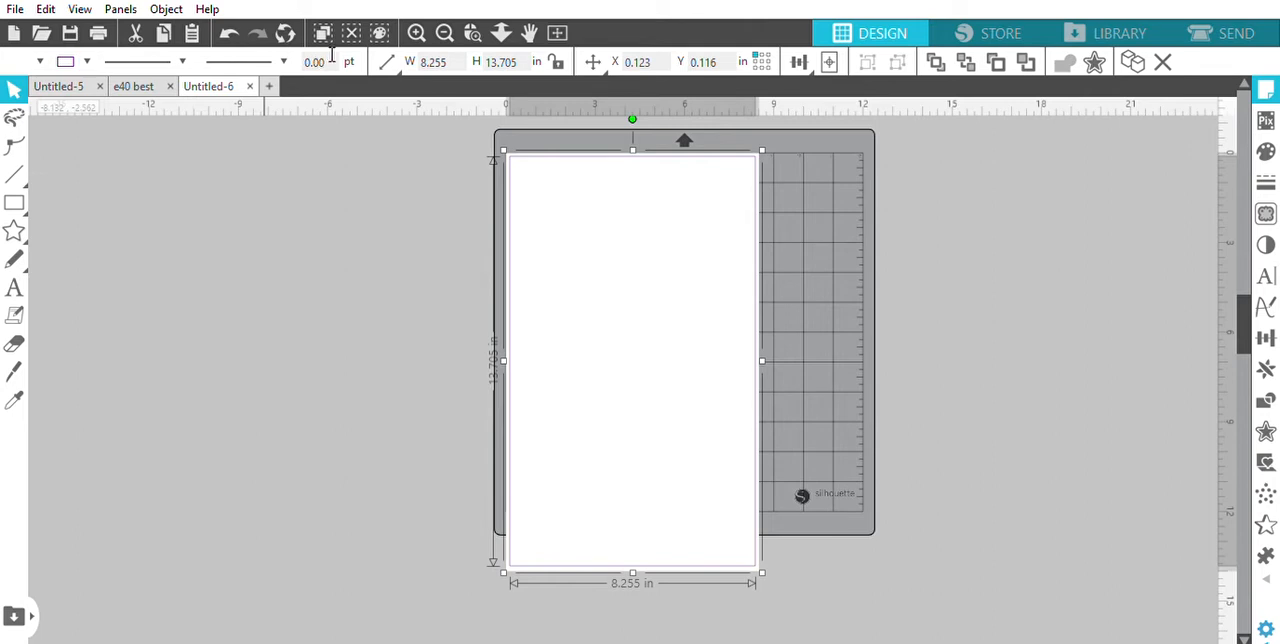
{"action": "type", "text": "2"}
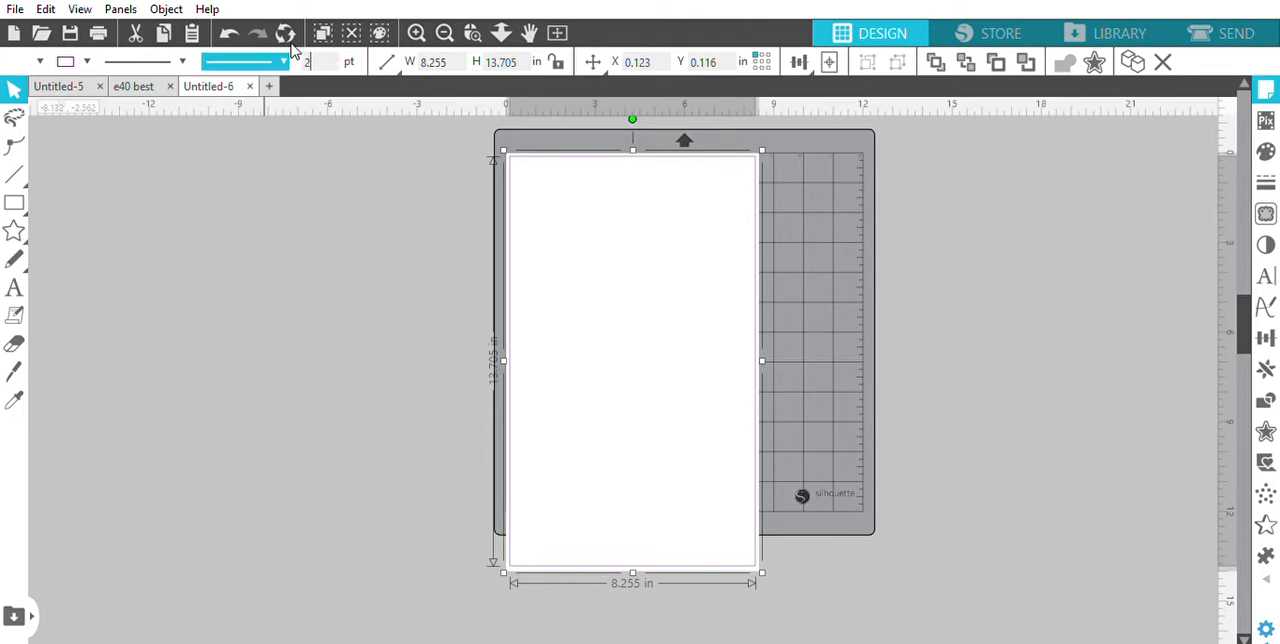
{"action": "key", "text": "Return"}
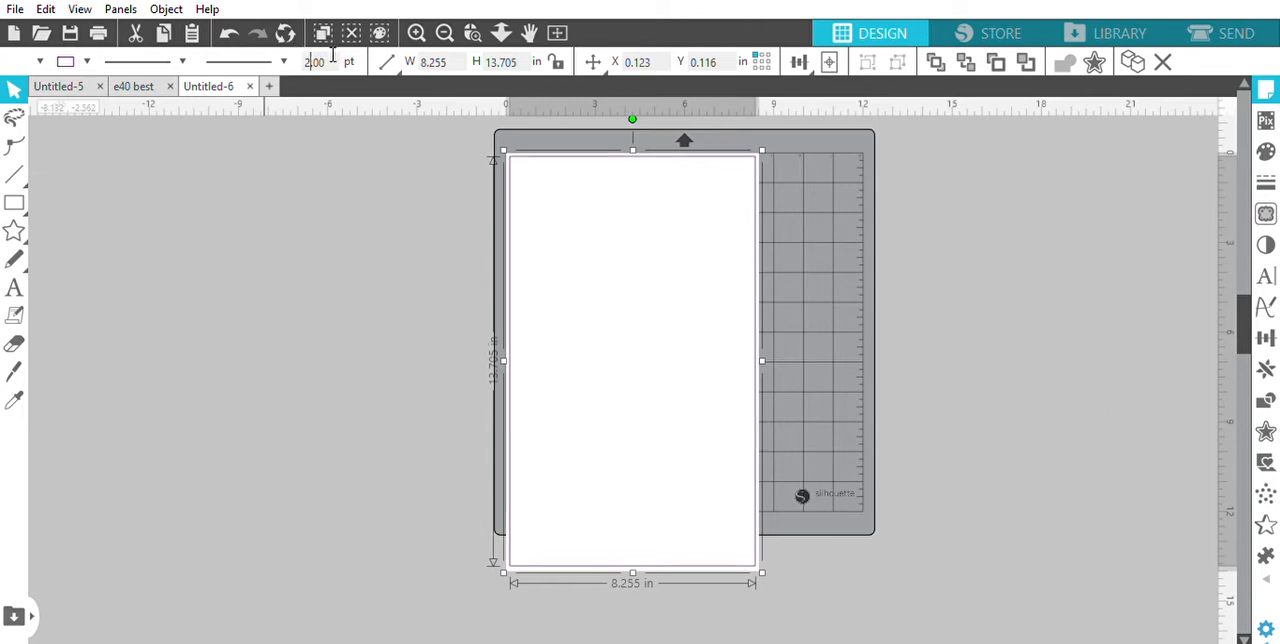
{"action": "left_click_drag", "start_coordinate": [335, 57], "coordinate": [298, 46]}
{"action": "type", "text": "3"}
{"action": "key", "text": "Return"}
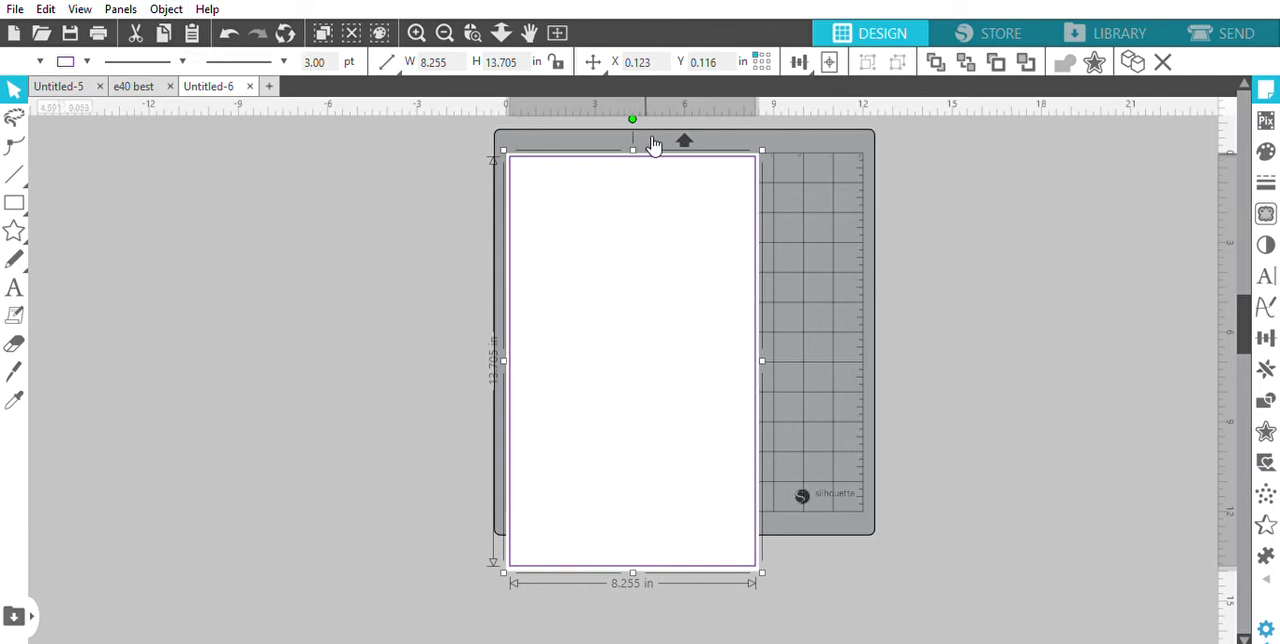
Move the rectangle off the page to its left, and paste a copy of it into the e40 best document
{"action": "left_click_drag", "start_coordinate": [650, 143], "coordinate": [386, 162]}
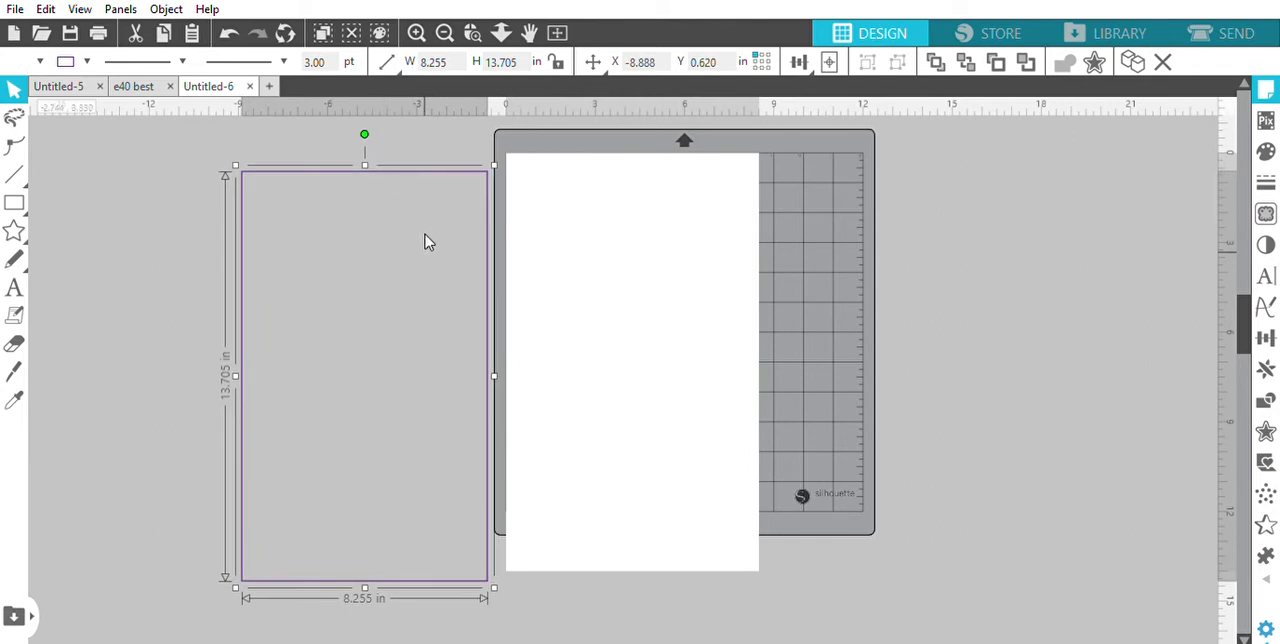
{"action": "left_click", "coordinate": [146, 74]}
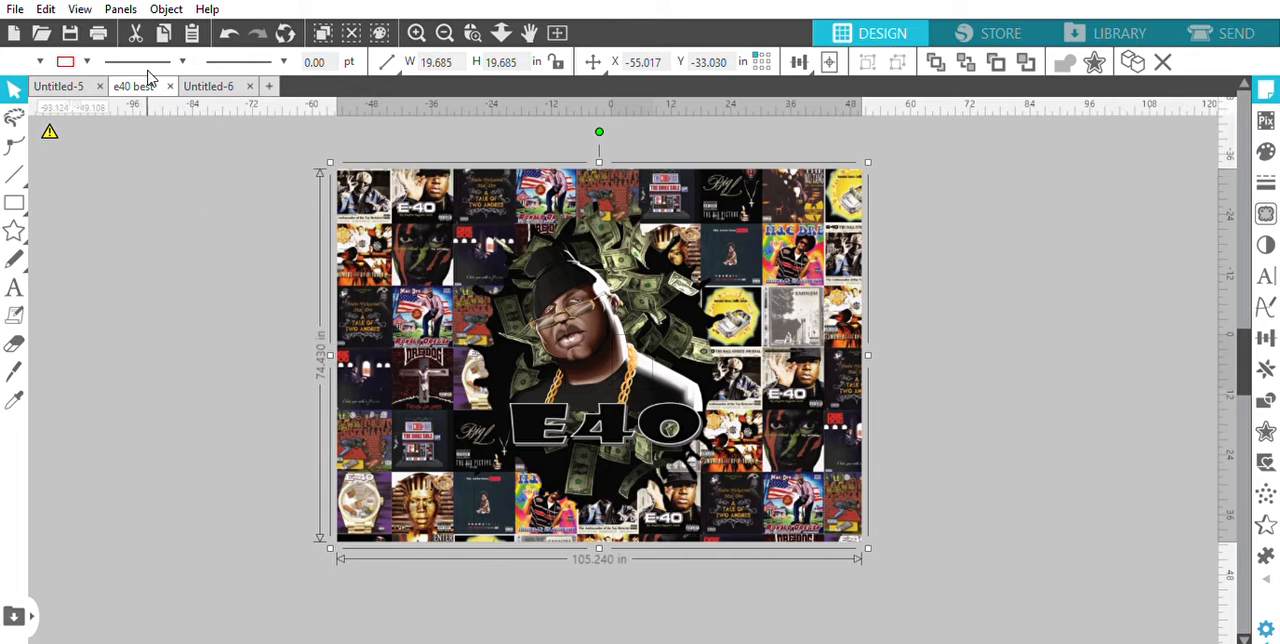
{"action": "left_click", "coordinate": [104, 253]}
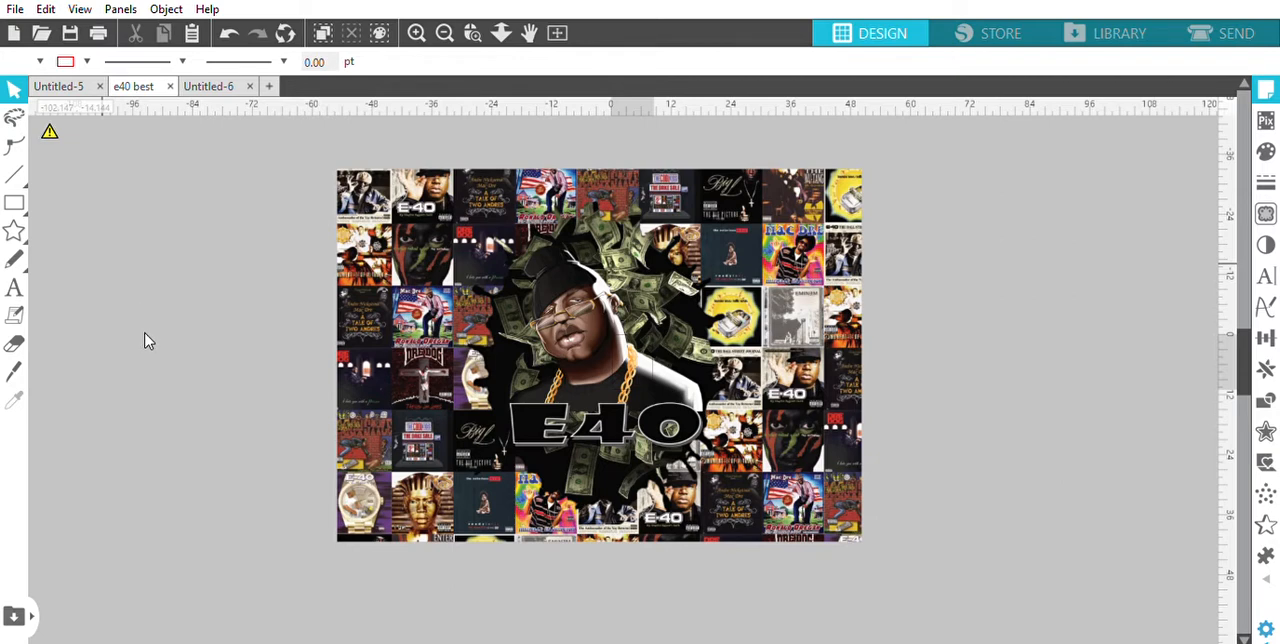
{"action": "key", "text": "ctrl+v"}
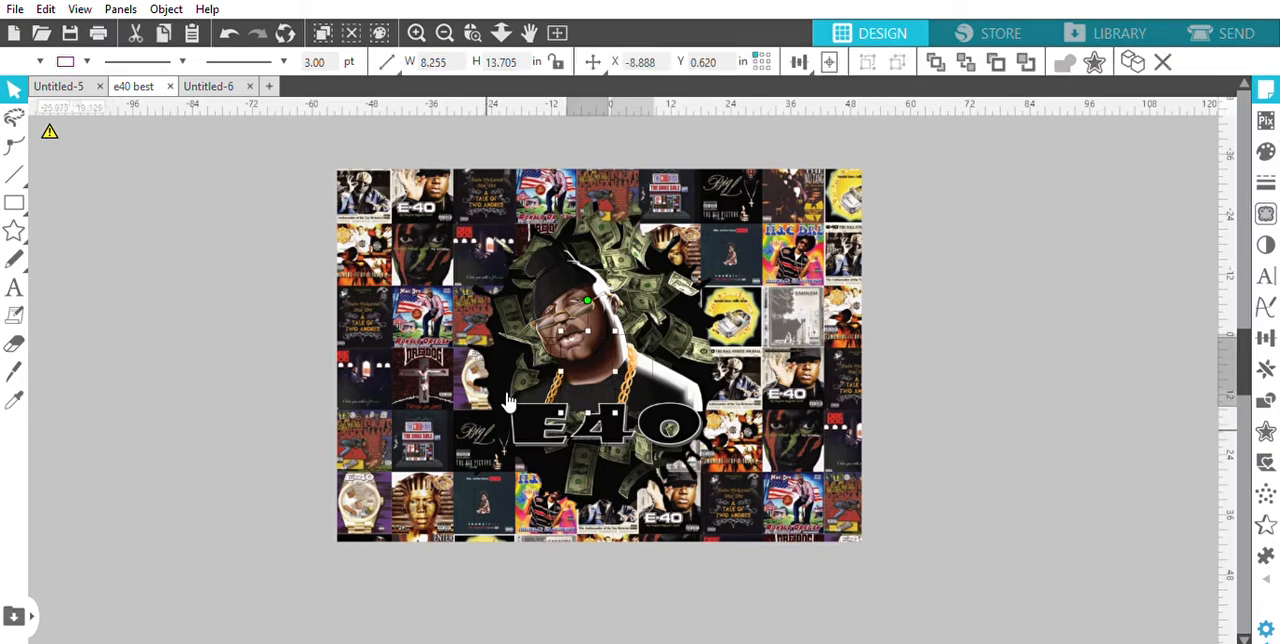
Shift the E40 artwork aside to reach the pasted rectangle, and place that rectangle beyond the artwork's upper-right corner
{"action": "left_click_drag", "start_coordinate": [705, 333], "coordinate": [470, 398]}
{"action": "left_click", "coordinate": [579, 322]}
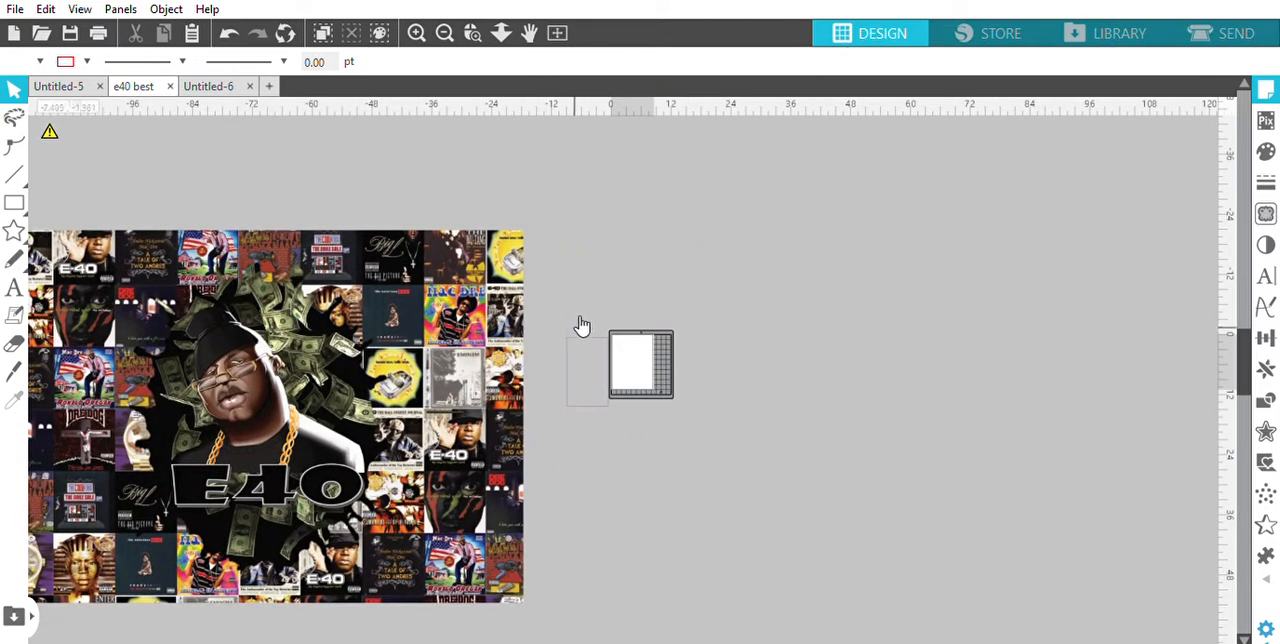
{"action": "left_click_drag", "start_coordinate": [581, 323], "coordinate": [867, 139]}
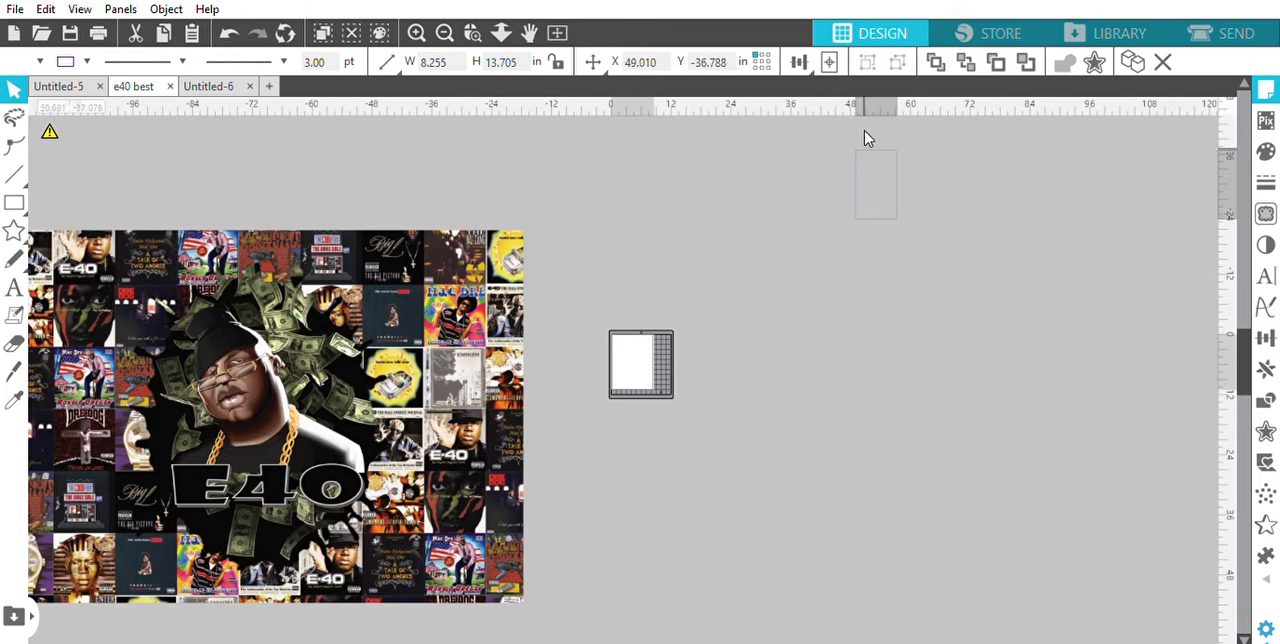
{"action": "left_click_drag", "start_coordinate": [423, 343], "coordinate": [680, 289]}
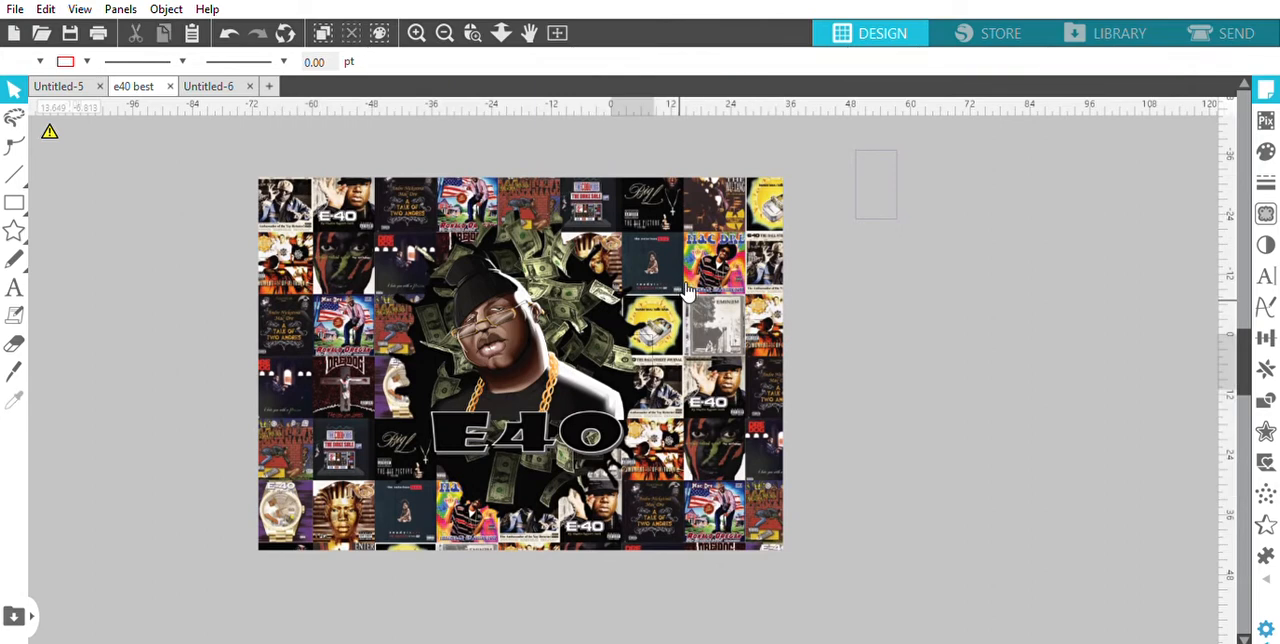
Scale the E40 artwork to half size, 52.620 by 37.215 in, and reposition it above the page
{"action": "left_click", "coordinate": [628, 283]}
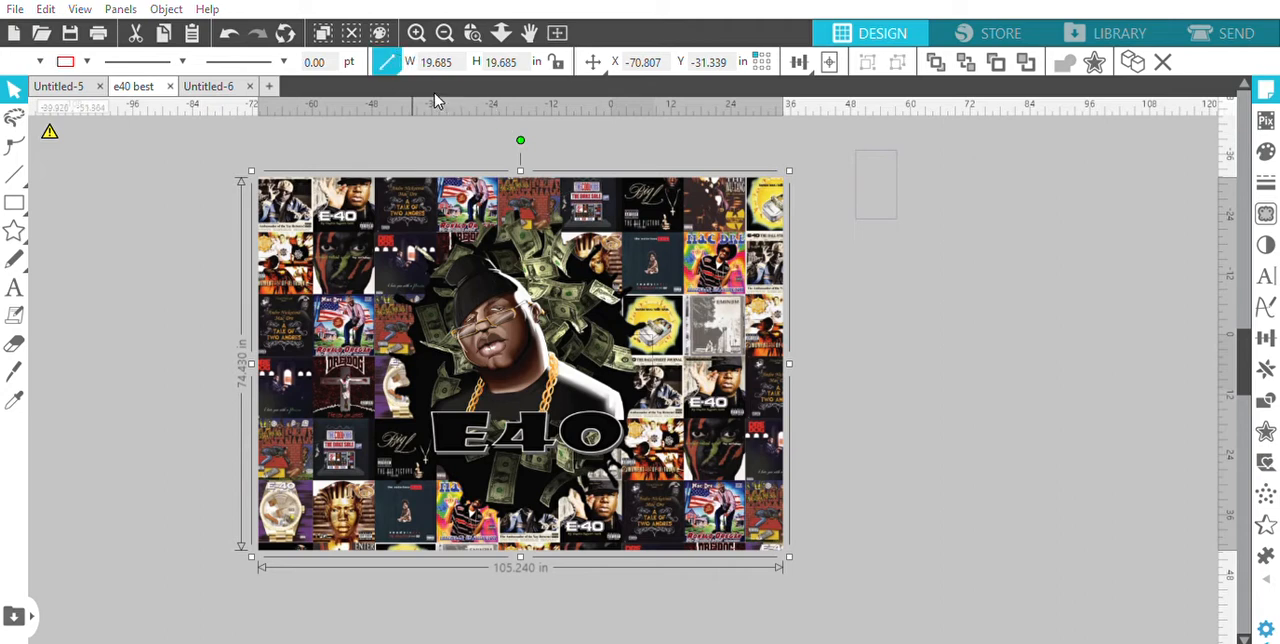
{"action": "key", "text": "ctrl+z"}
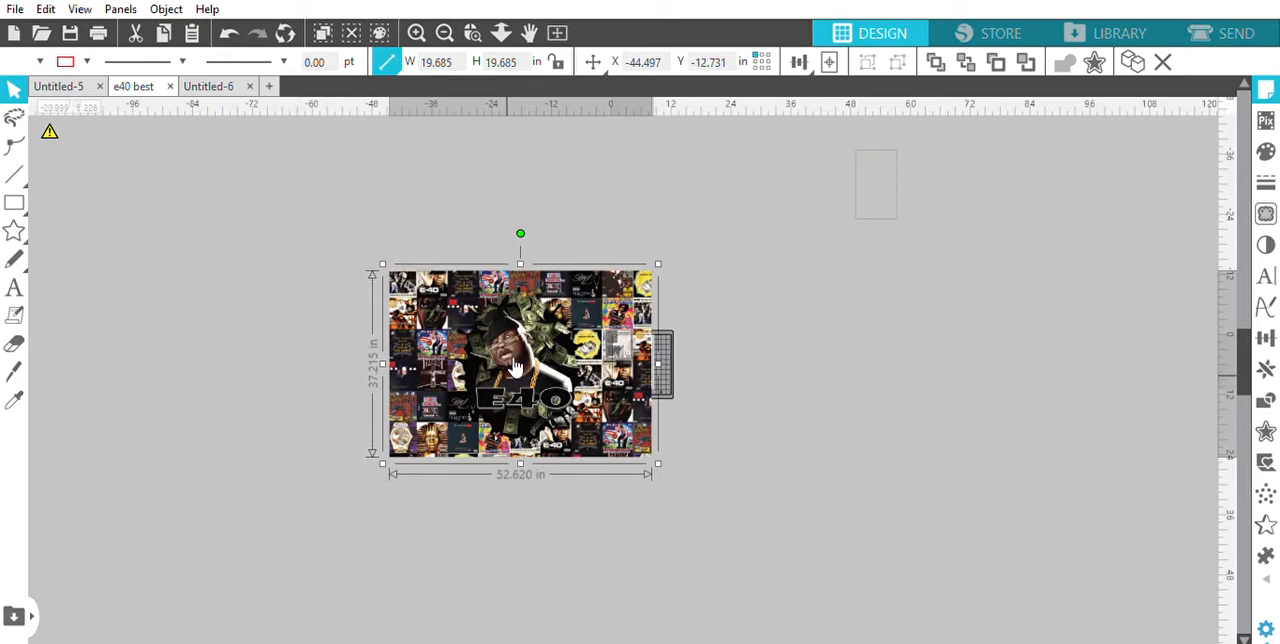
{"action": "left_click_drag", "start_coordinate": [515, 368], "coordinate": [614, 286]}
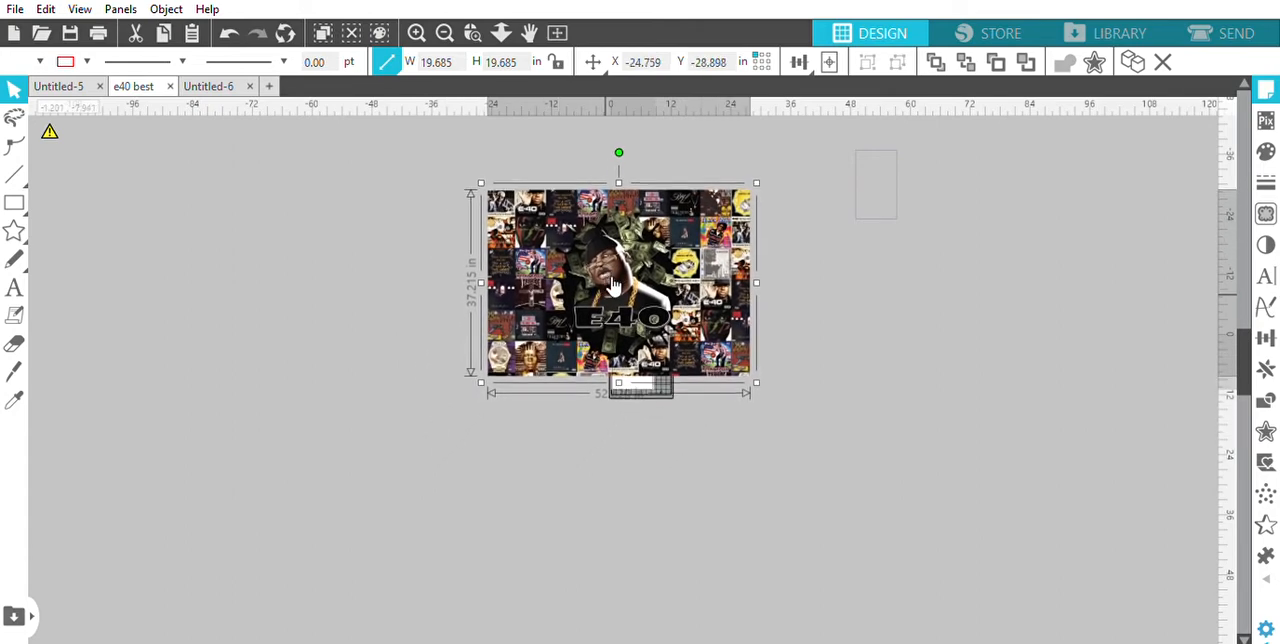
Shift the E40 artwork further left over the page and move the rectangle to the empty area left of the artwork
{"action": "key", "text": "i"}
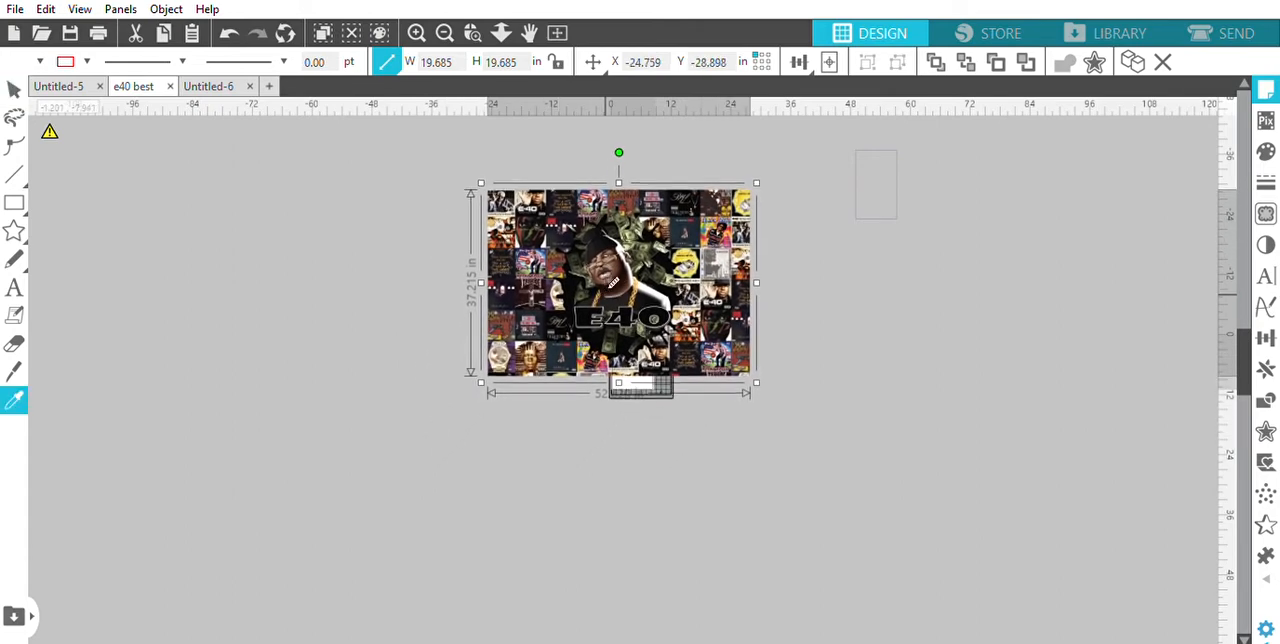
{"action": "key", "text": "ctrl+plus"}
{"action": "key", "text": "v"}
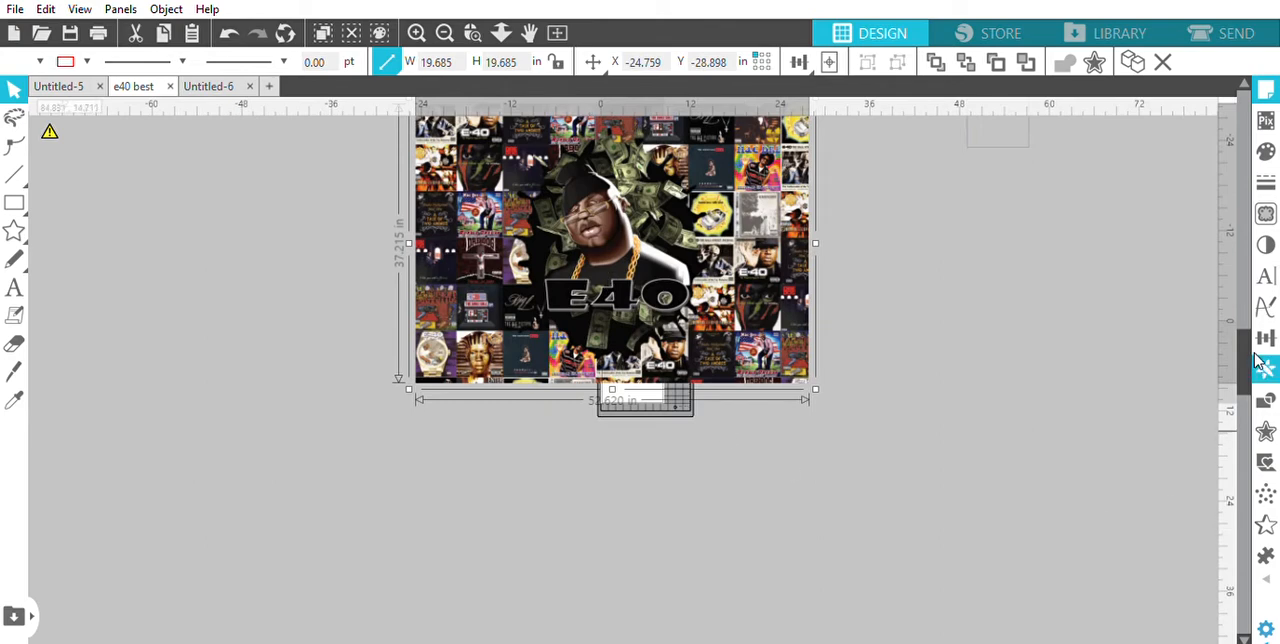
{"action": "left_click_drag", "start_coordinate": [1252, 360], "coordinate": [1248, 318]}
{"action": "left_click_drag", "start_coordinate": [763, 497], "coordinate": [679, 470]}
{"action": "key", "text": "ctrl+minus"}
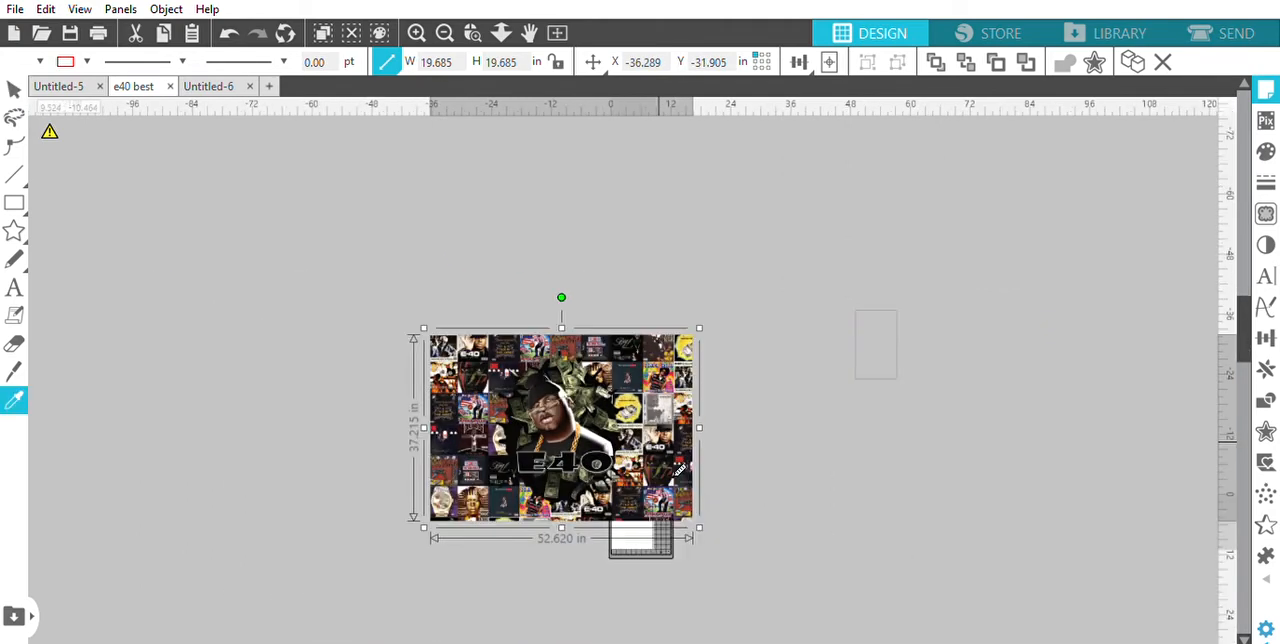
{"action": "left_click_drag", "start_coordinate": [876, 376], "coordinate": [303, 431]}
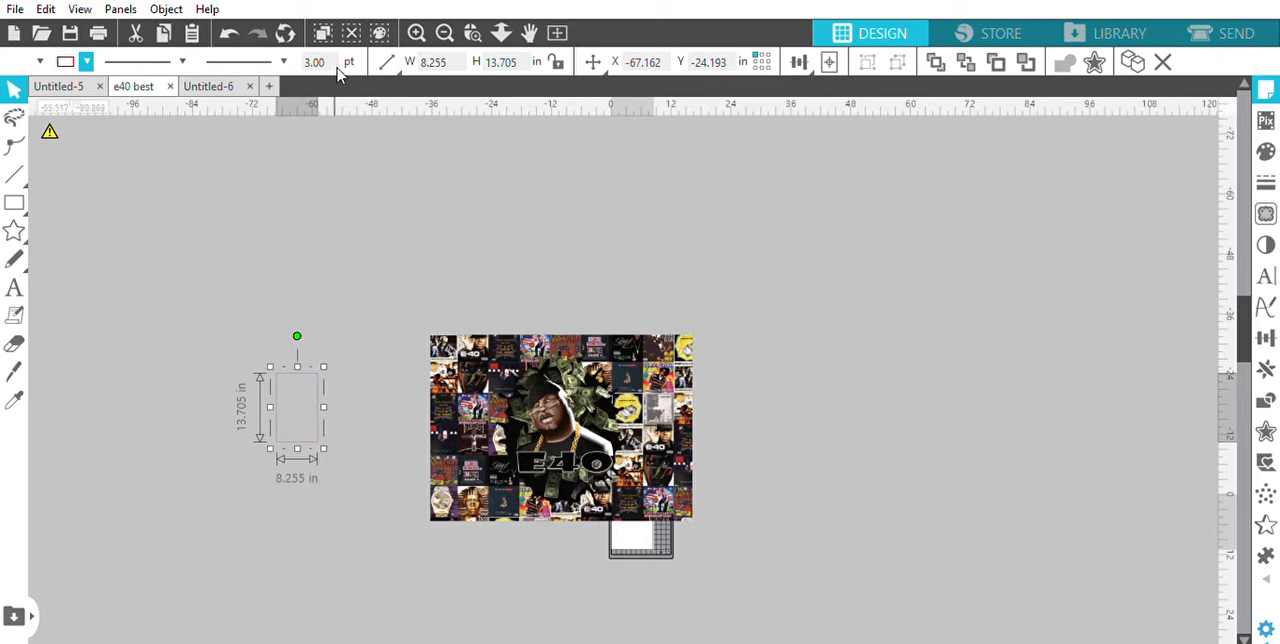
Give the rectangle a red outline with a line thickness of 4 pt
{"action": "left_click_drag", "start_coordinate": [344, 60], "coordinate": [305, 61]}
{"action": "key", "text": "BackSpace"}
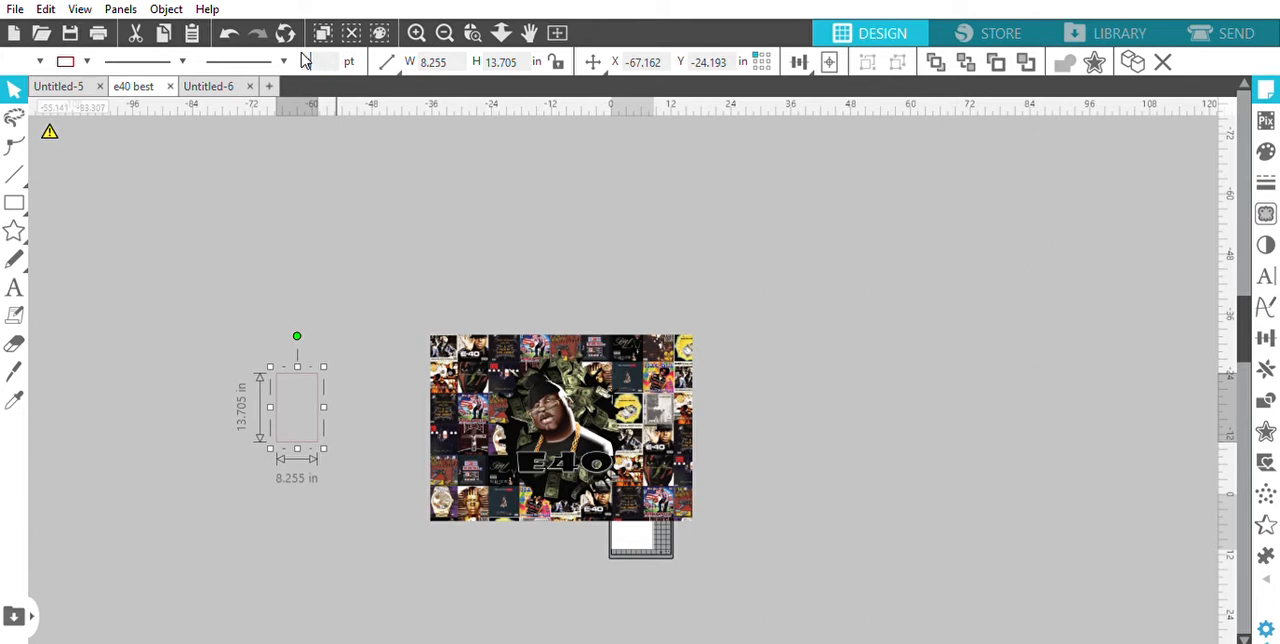
{"action": "key", "text": "Return"}
{"action": "left_click", "coordinate": [365, 333]}
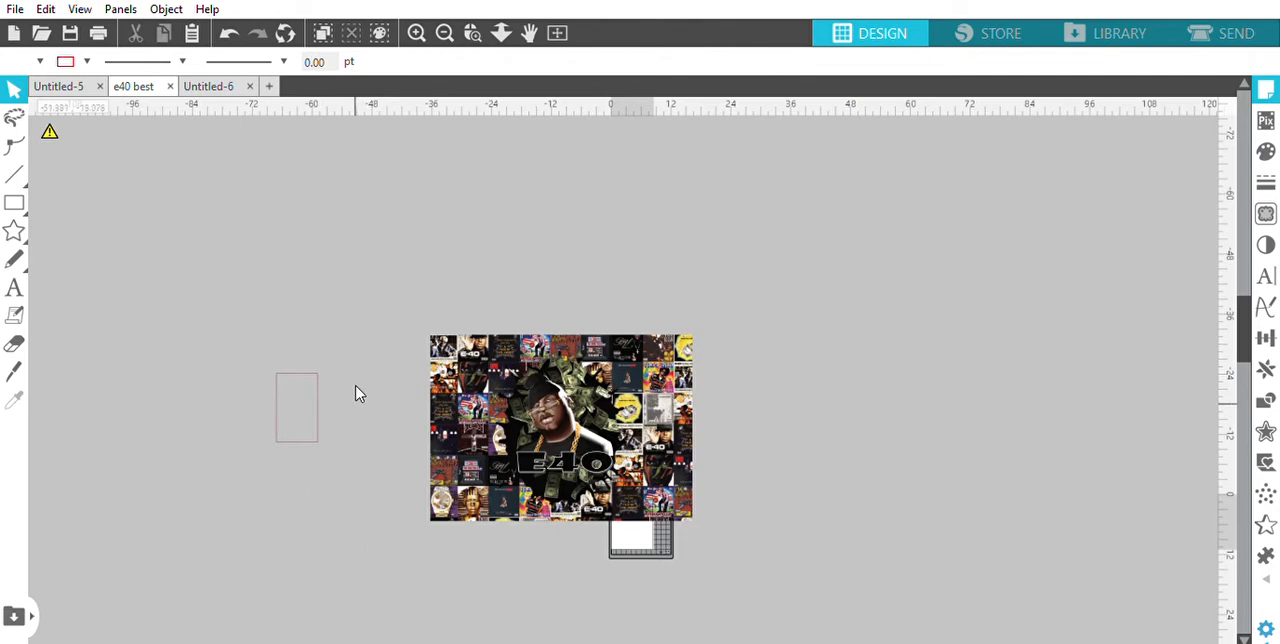
Place the rectangle over the artwork's upper-right corner and give it a yellow outline 5 pt thick
{"action": "scroll", "coordinate": [360, 394], "scroll_direction": "up", "scroll_amount": 2}
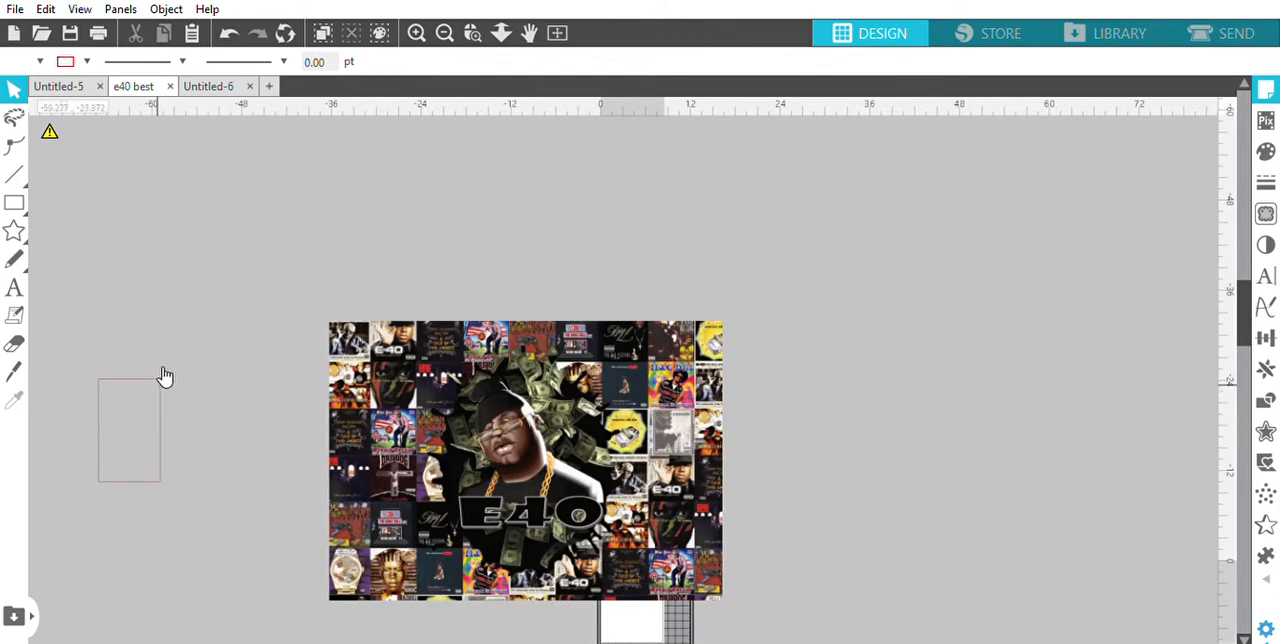
{"action": "left_click_drag", "start_coordinate": [158, 371], "coordinate": [717, 286]}
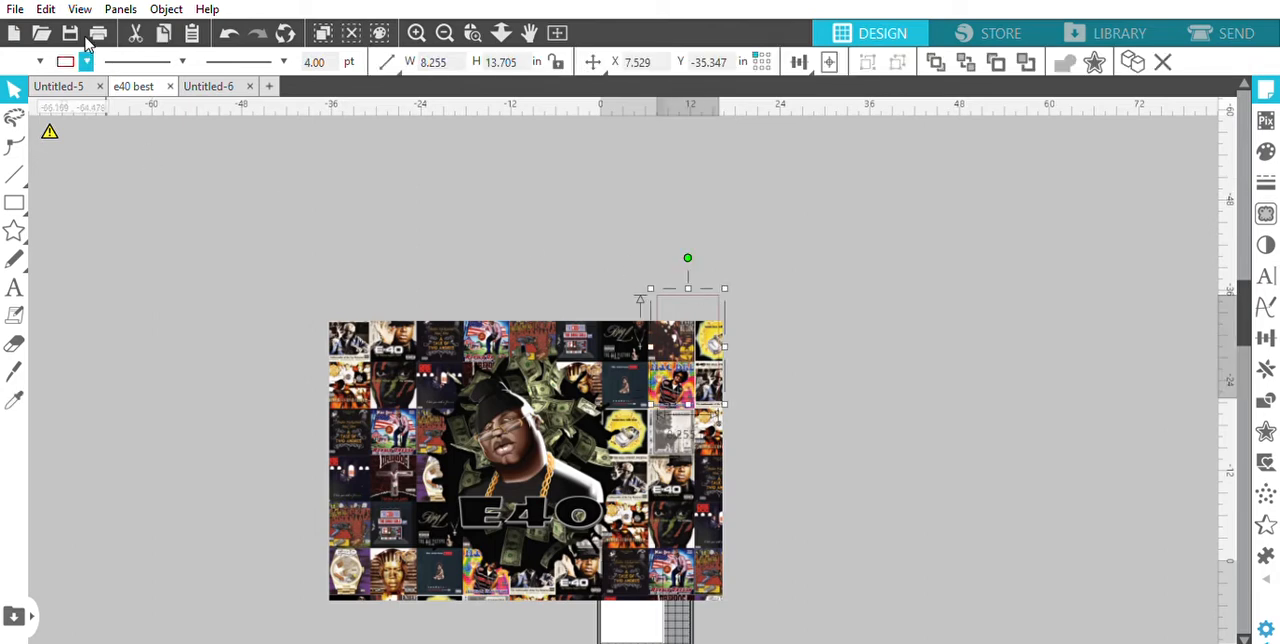
{"action": "left_click", "coordinate": [148, 89]}
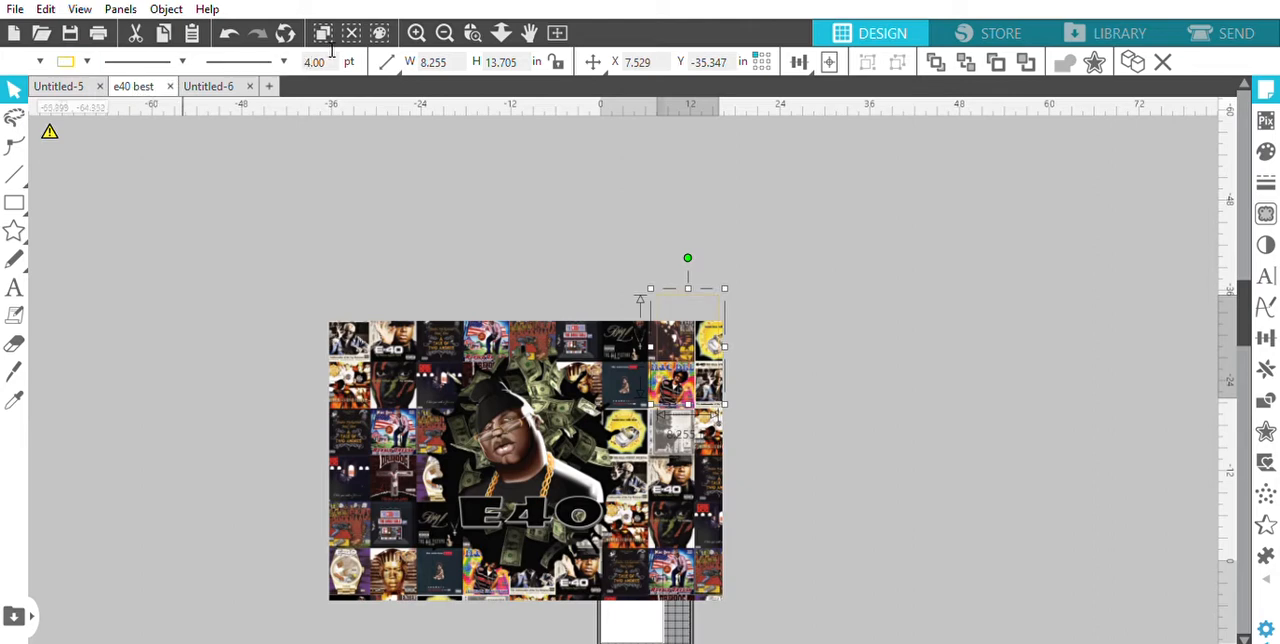
{"action": "left_click_drag", "start_coordinate": [330, 61], "coordinate": [304, 57]}
{"action": "type", "text": "5"}
{"action": "key", "text": "Return"}
{"action": "left_click_drag", "start_coordinate": [712, 288], "coordinate": [705, 315]}
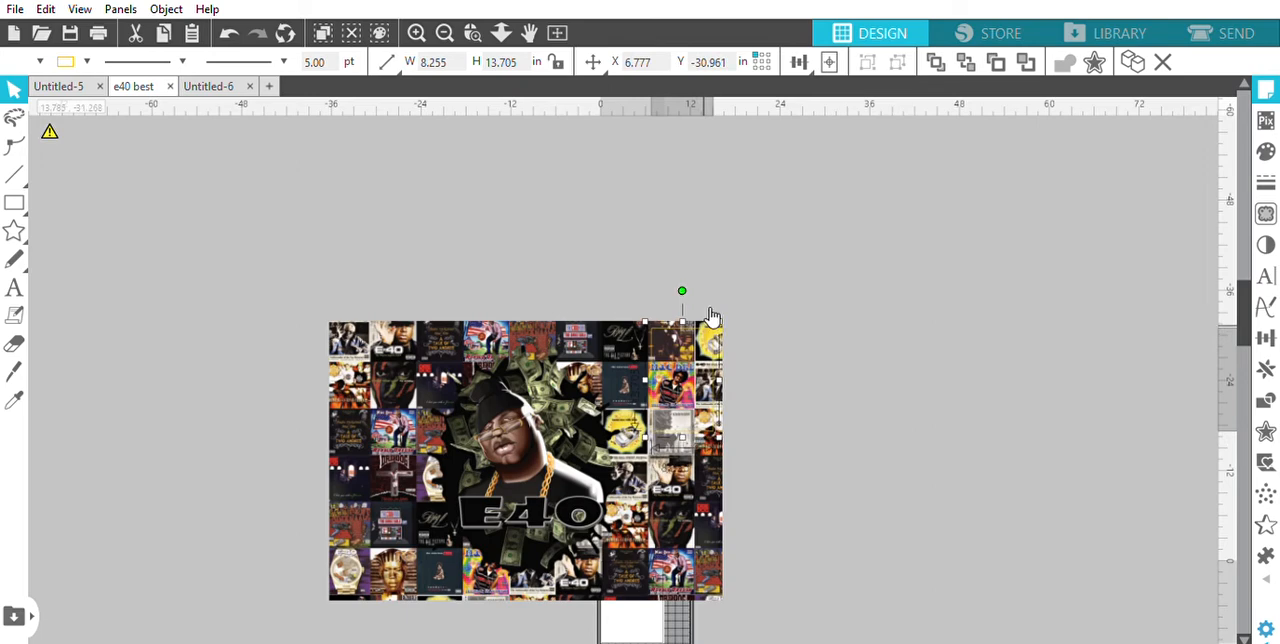
Scale the E40 artwork to half size, 26.310 by 18.607 in, and position it left of the yellow rectangle
{"action": "scroll", "coordinate": [712, 318], "scroll_direction": "up", "scroll_amount": 3}
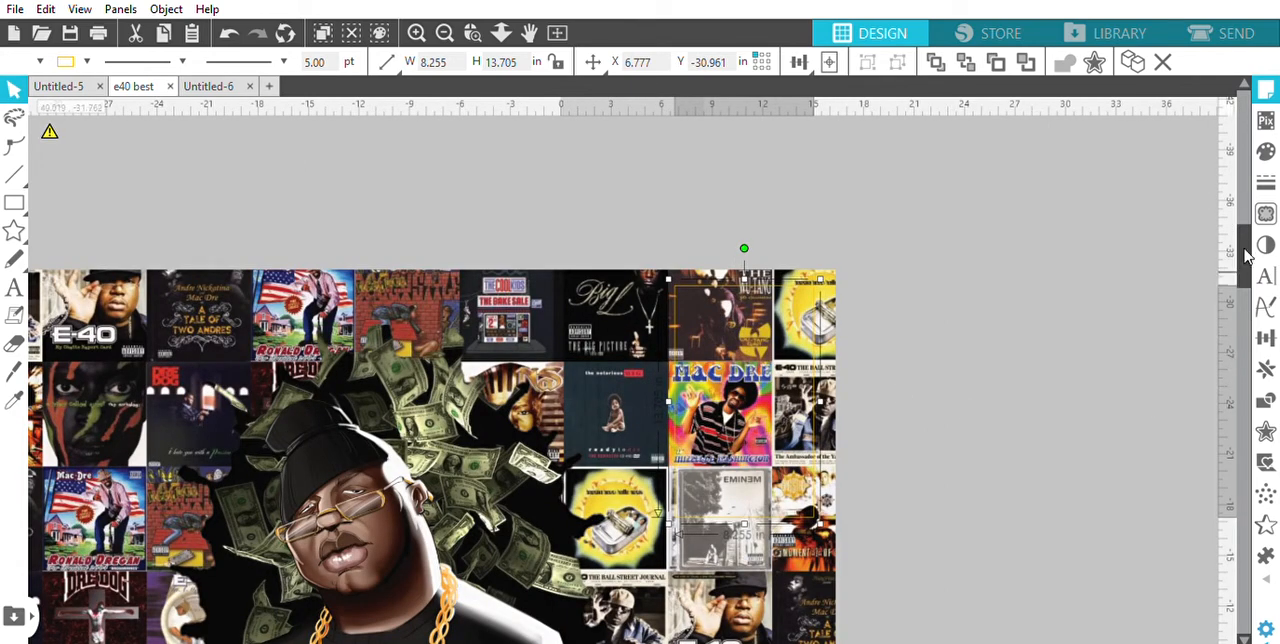
{"action": "left_click_drag", "start_coordinate": [1240, 266], "coordinate": [1250, 280]}
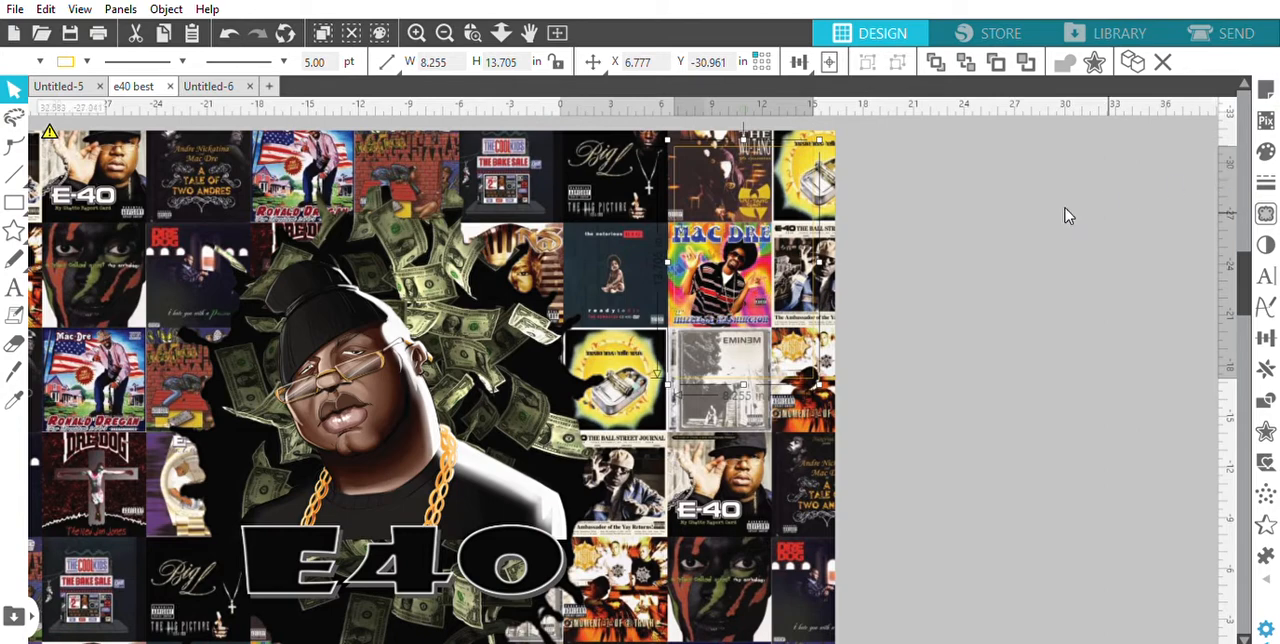
{"action": "left_click_drag", "start_coordinate": [788, 366], "coordinate": [655, 393]}
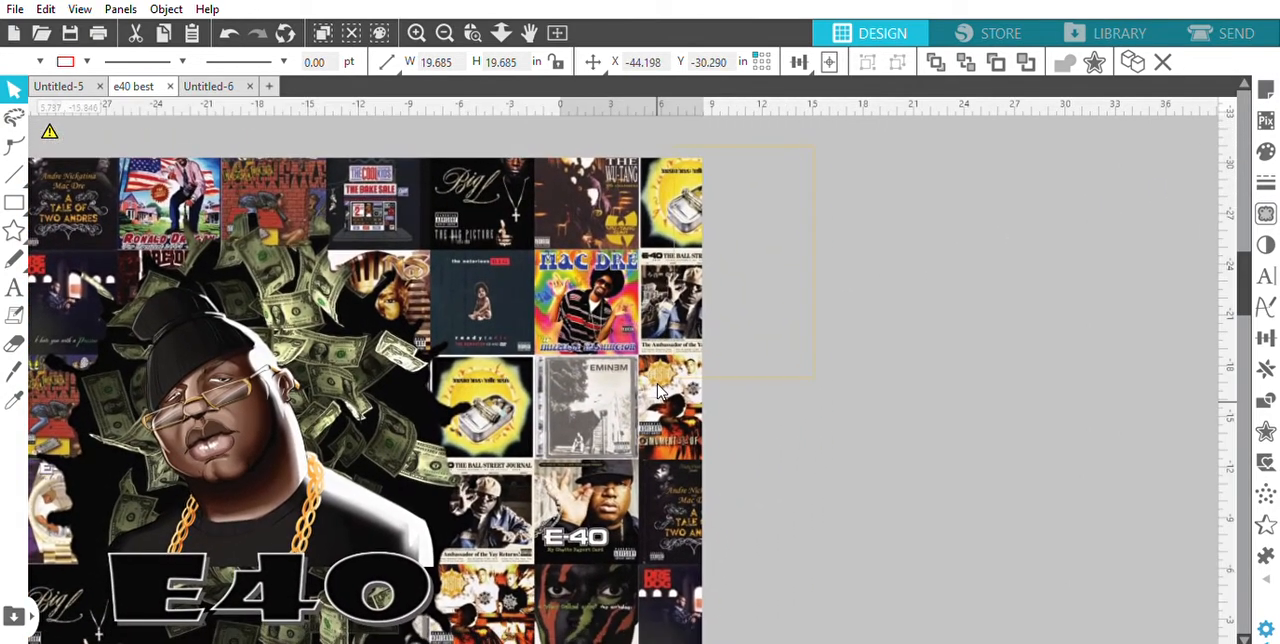
{"action": "left_click_drag", "start_coordinate": [500, 390], "coordinate": [499, 390]}
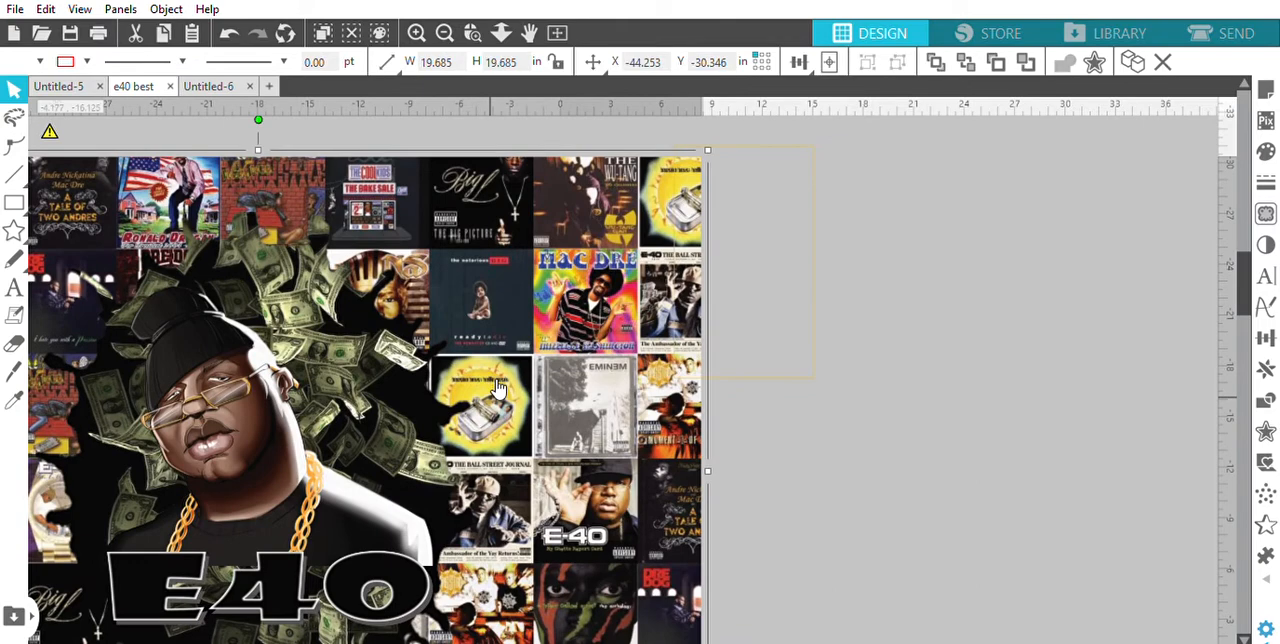
{"action": "left_click", "coordinate": [424, 91]}
{"action": "left_click_drag", "start_coordinate": [220, 512], "coordinate": [318, 397]}
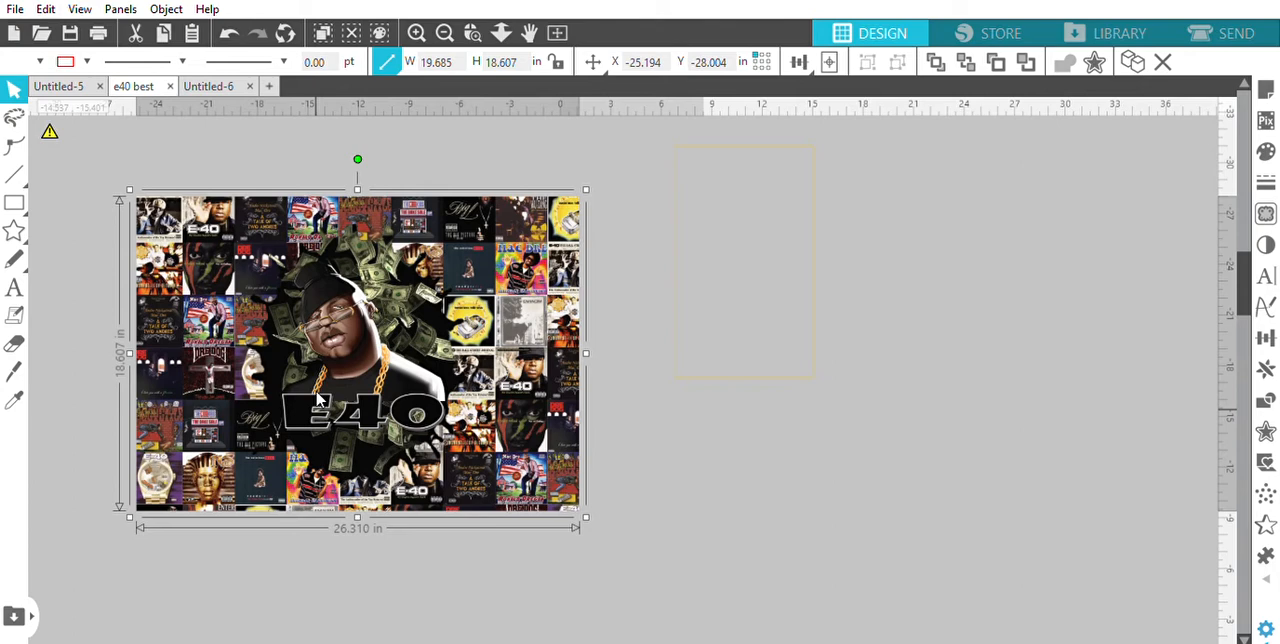
Undo the scaling of the E40 artwork to half size and move the full-size artwork right over the yellow rectangle
{"action": "left_click_drag", "start_coordinate": [318, 400], "coordinate": [348, 352]}
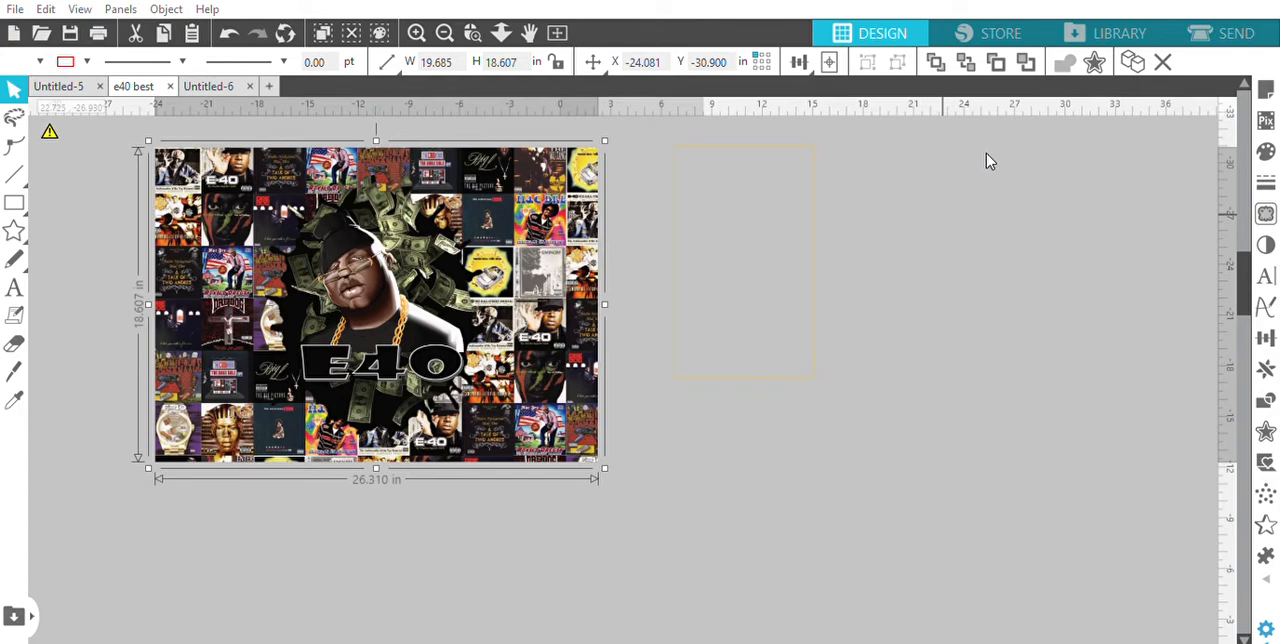
{"action": "key", "text": "ctrl+z"}
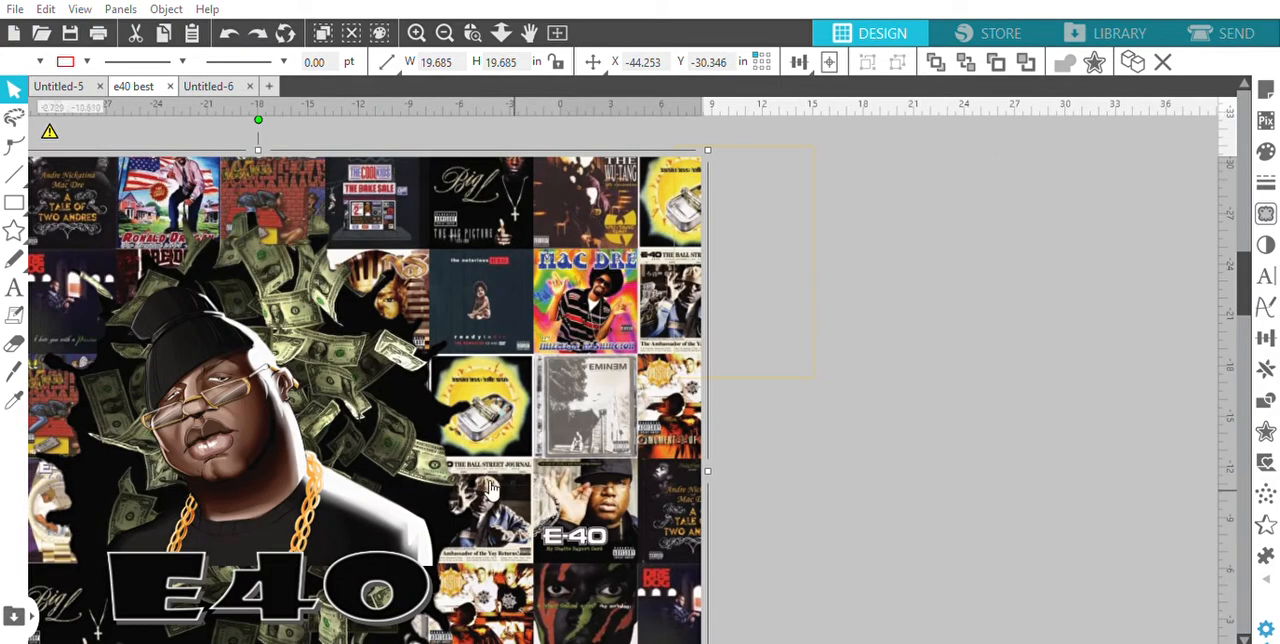
{"action": "left_click_drag", "start_coordinate": [489, 484], "coordinate": [725, 462]}
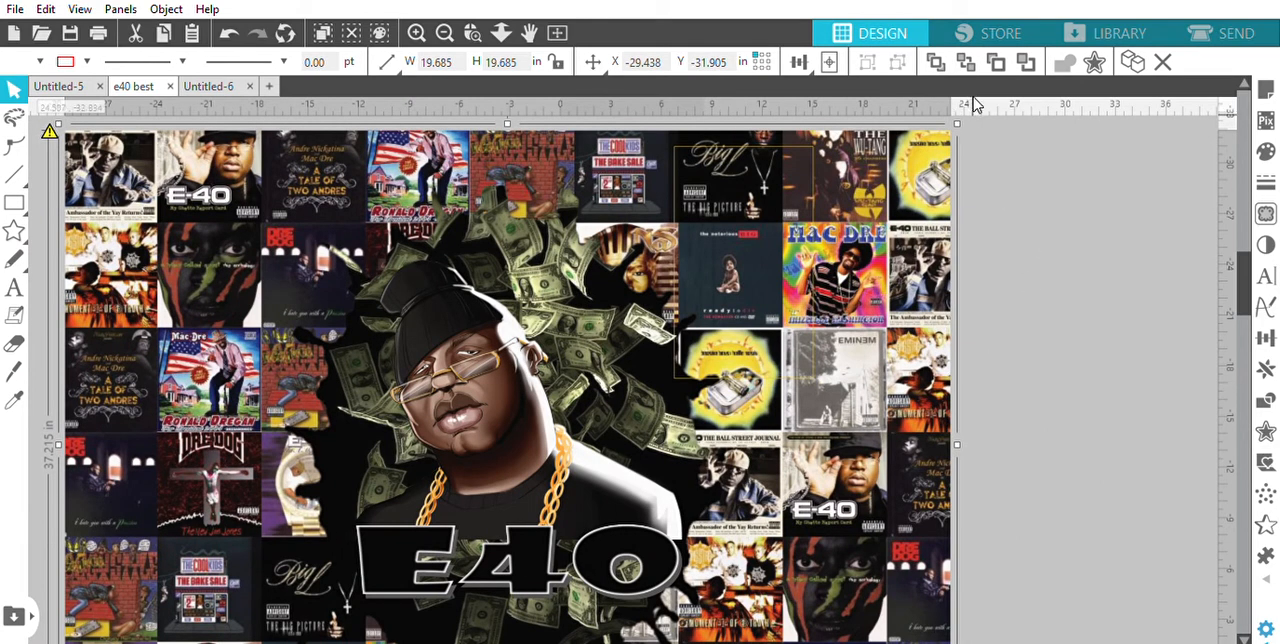
Add a horizontal guide at Y -31.375 and align the tops of the artwork and rectangle to it at the artwork's upper-right corner
{"action": "left_click_drag", "start_coordinate": [975, 104], "coordinate": [1035, 142]}
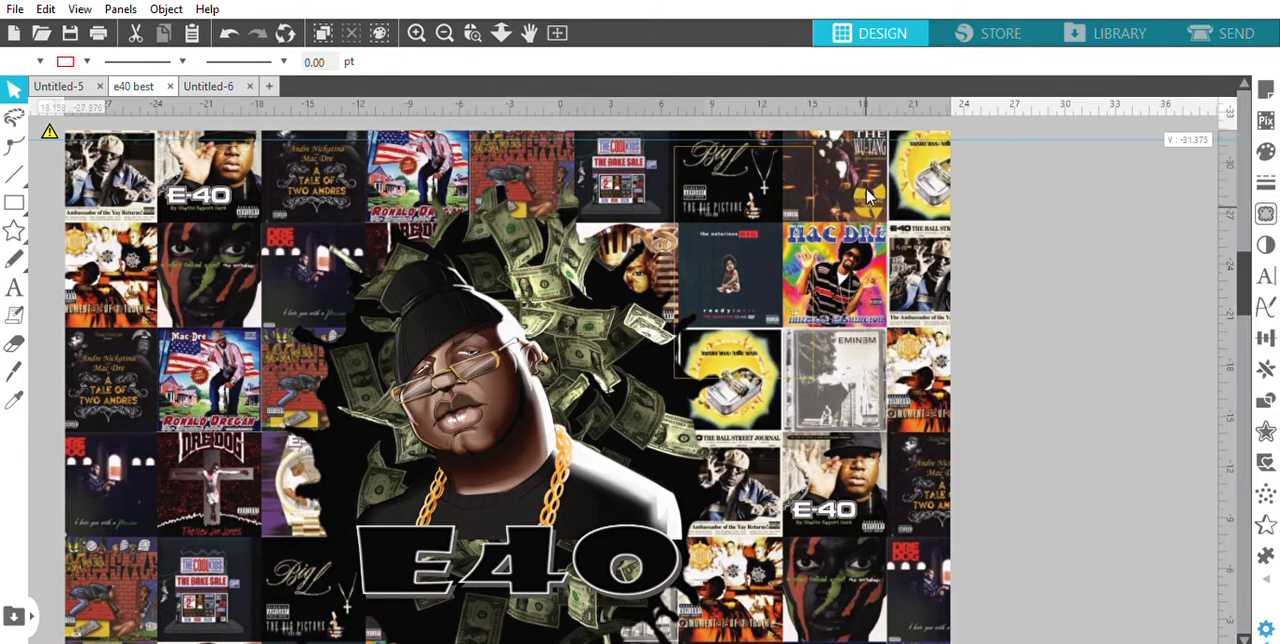
{"action": "left_click_drag", "start_coordinate": [868, 197], "coordinate": [922, 203]}
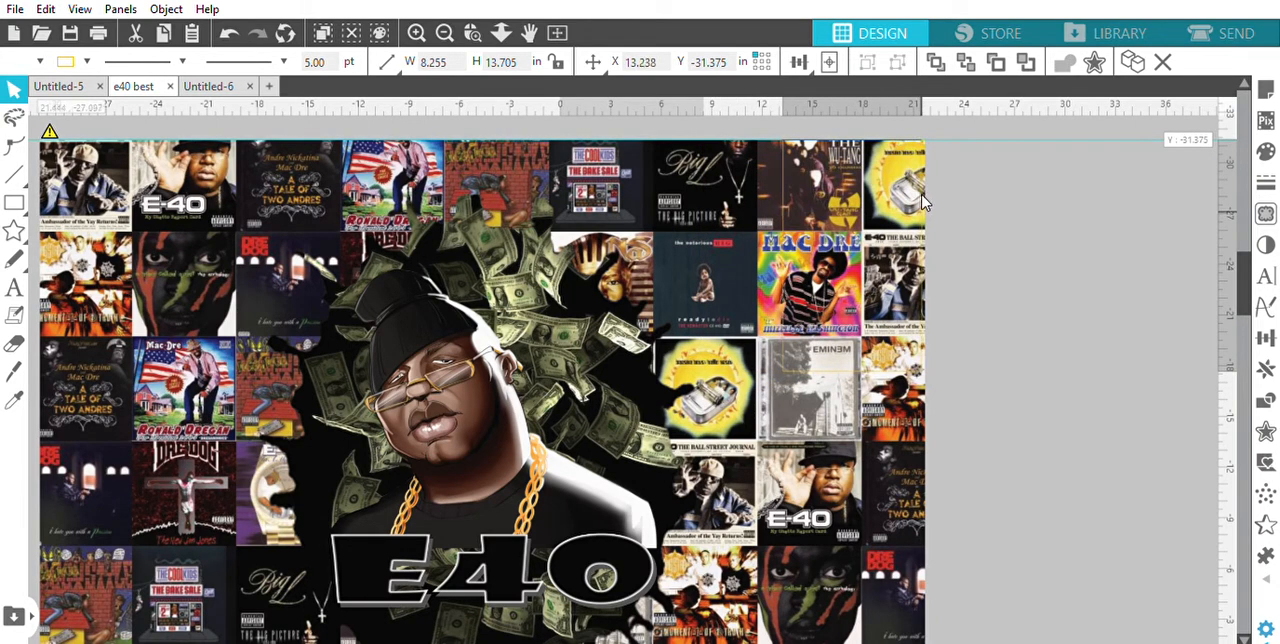
{"action": "left_click", "coordinate": [927, 200]}
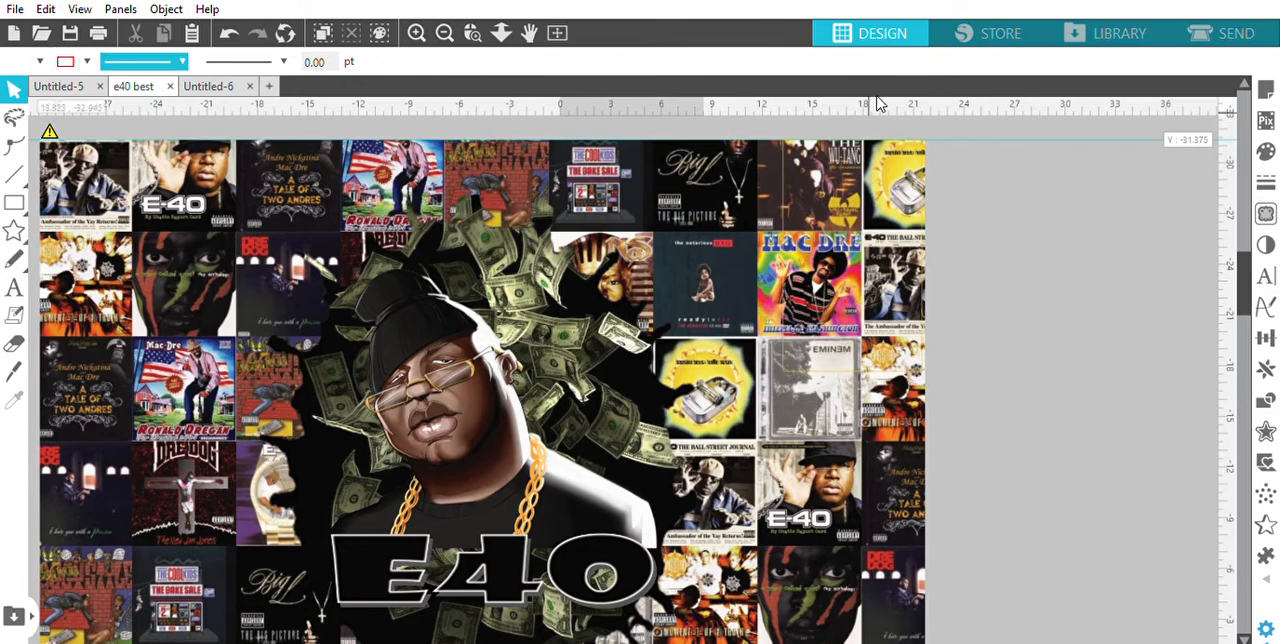
Shift the artwork down from the guide to expose the outlined rectangle and fill the rectangle with yellow
{"action": "left_click", "coordinate": [787, 190]}
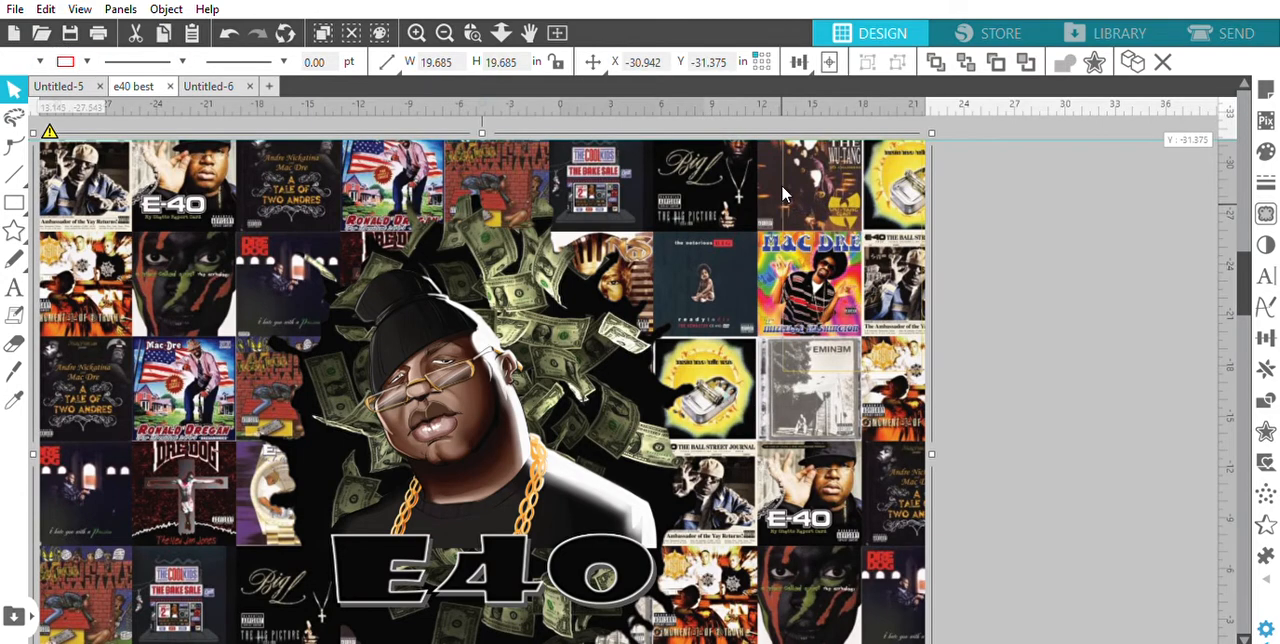
{"action": "left_click_drag", "start_coordinate": [783, 193], "coordinate": [772, 225]}
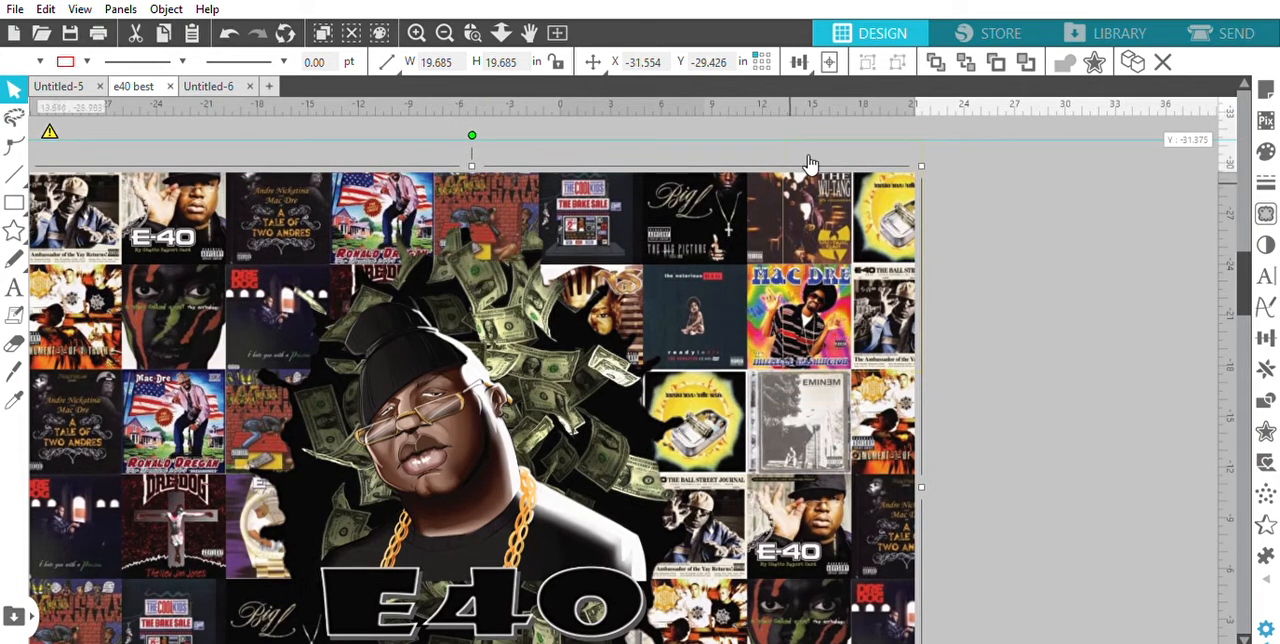
{"action": "left_click", "coordinate": [787, 145]}
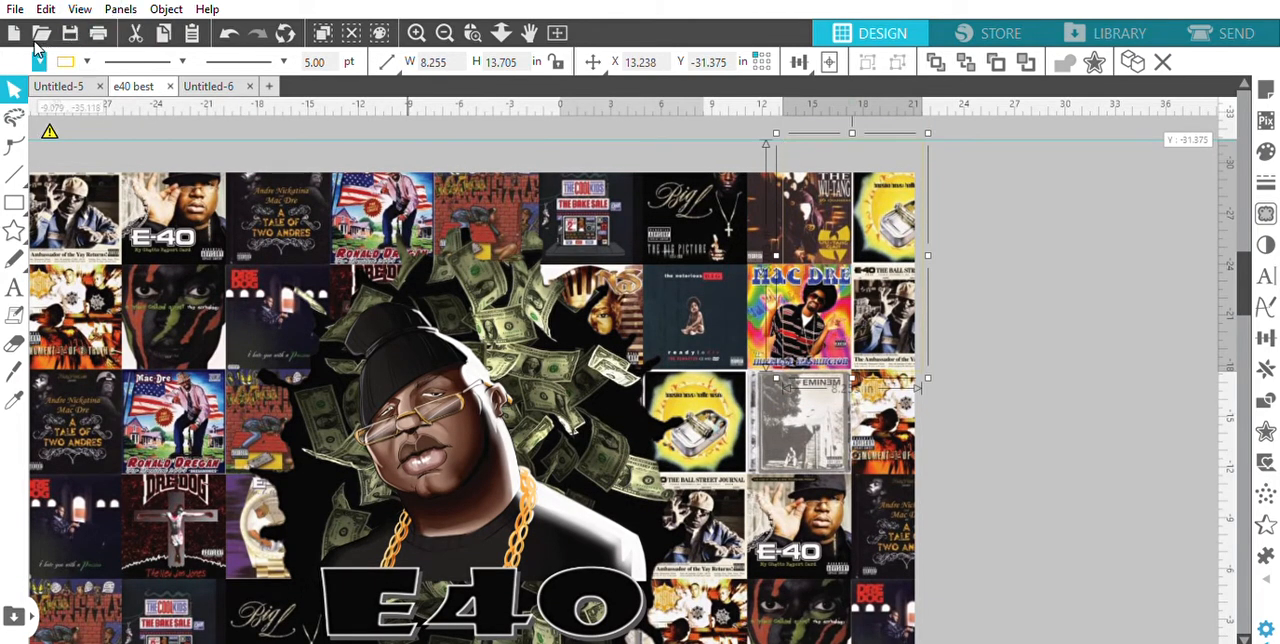
{"action": "left_click", "coordinate": [20, 66]}
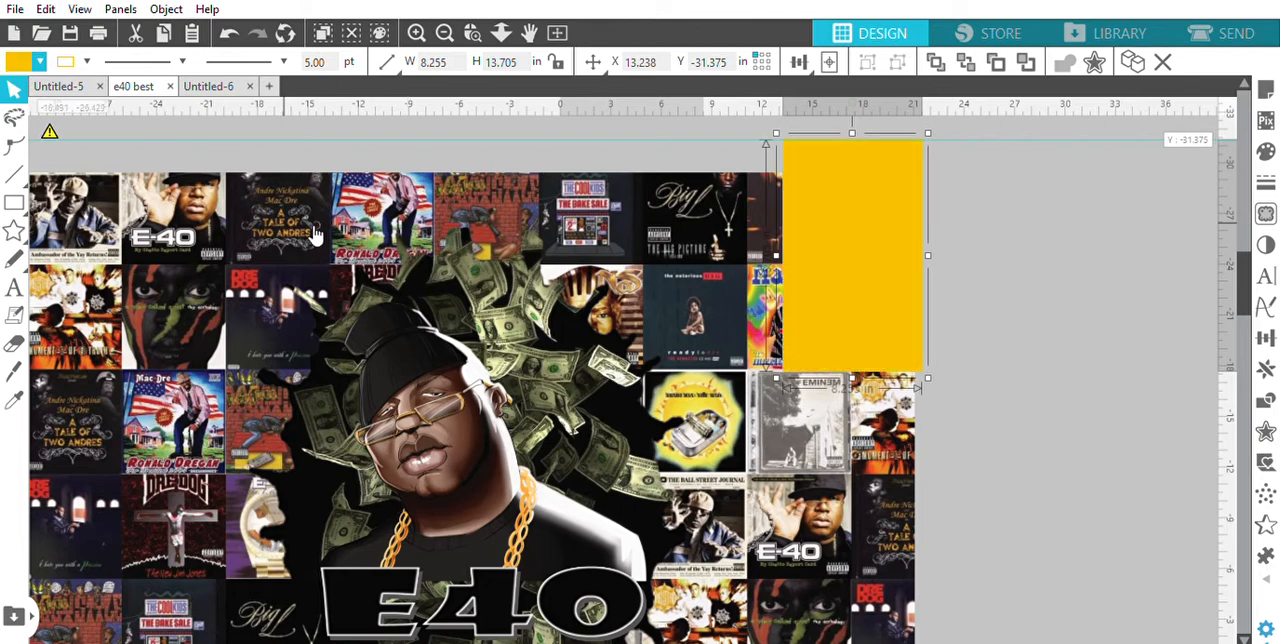
Move the artwork back up to the guide and nudge it left so its right edge lines up with the yellow rectangle
{"action": "left_click_drag", "start_coordinate": [505, 385], "coordinate": [514, 352]}
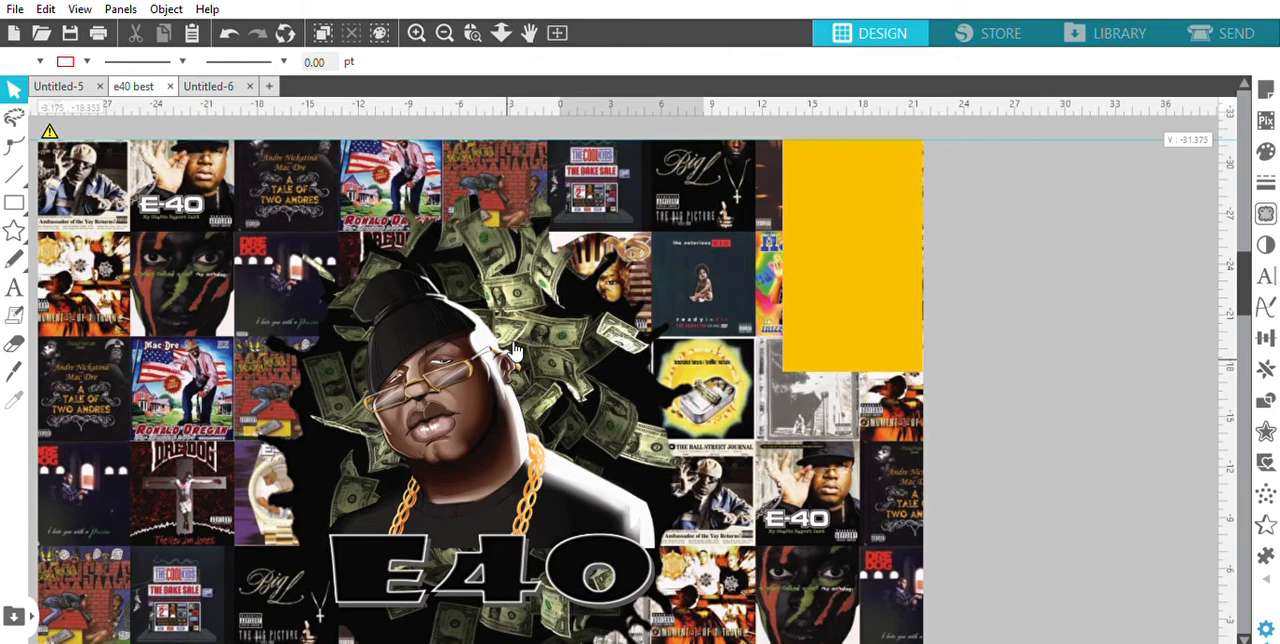
{"action": "left_click", "coordinate": [408, 375]}
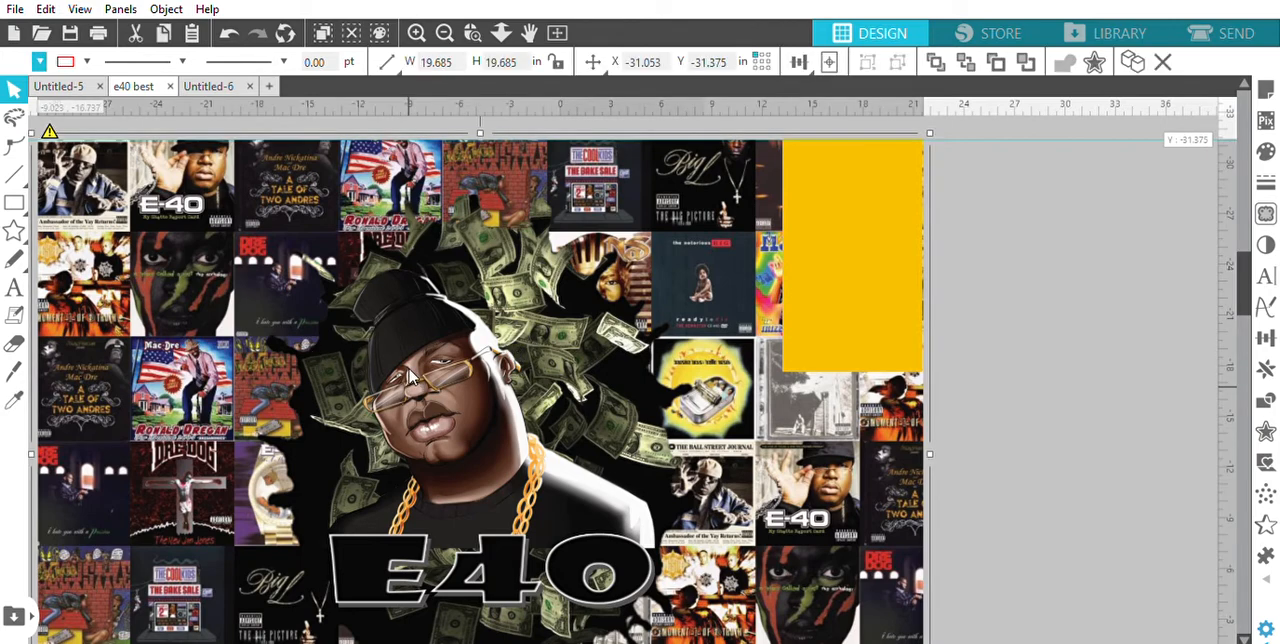
{"action": "key", "text": "Left"}
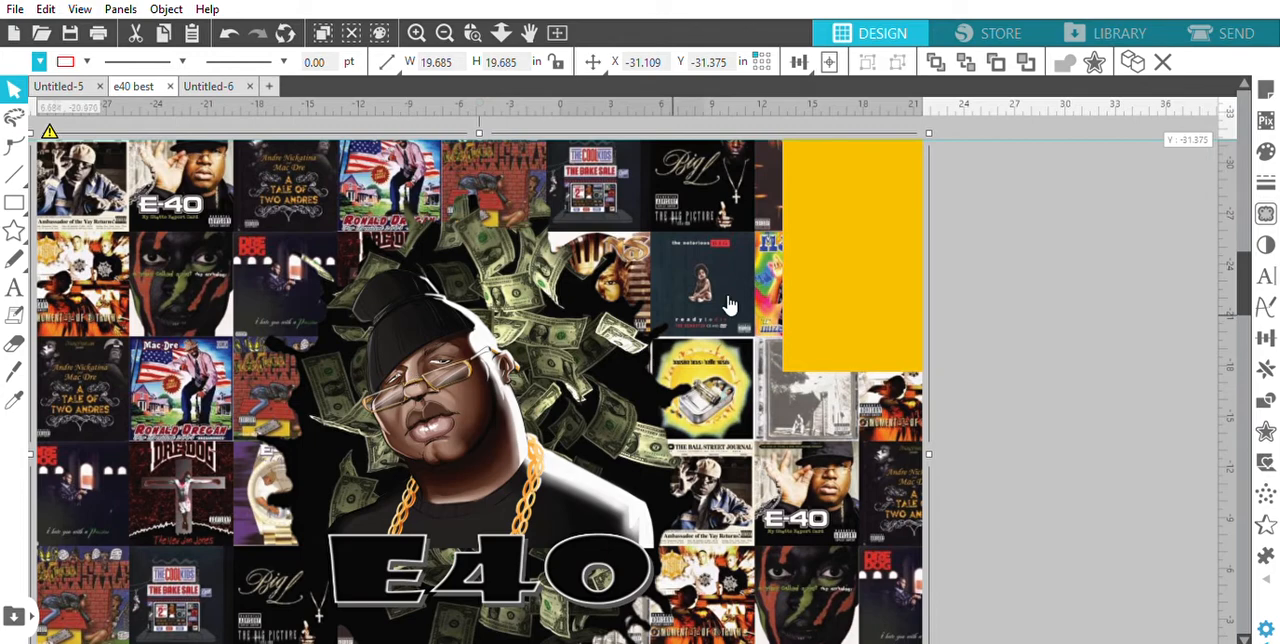
Duplicate the yellow rectangle directly to its left along the guide and fill the copy with orange
{"action": "left_click", "coordinate": [828, 313]}
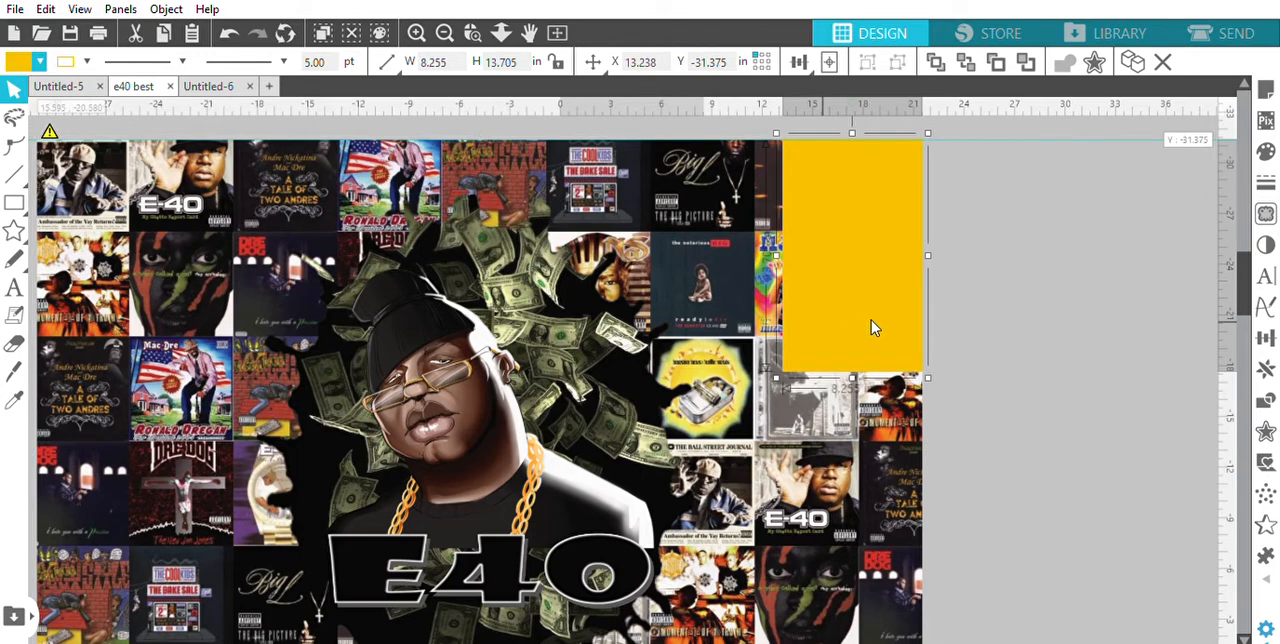
{"action": "left_click_drag", "start_coordinate": [871, 326], "coordinate": [721, 311]}
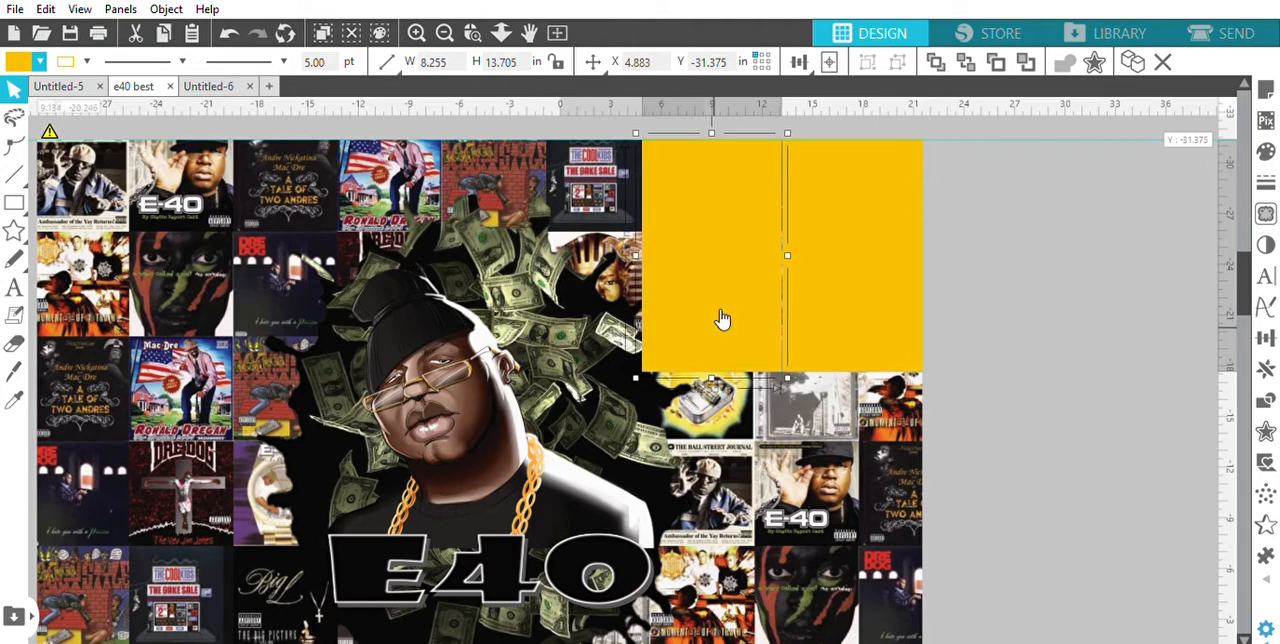
{"action": "left_click", "coordinate": [41, 56]}
{"action": "left_click", "coordinate": [142, 73]}
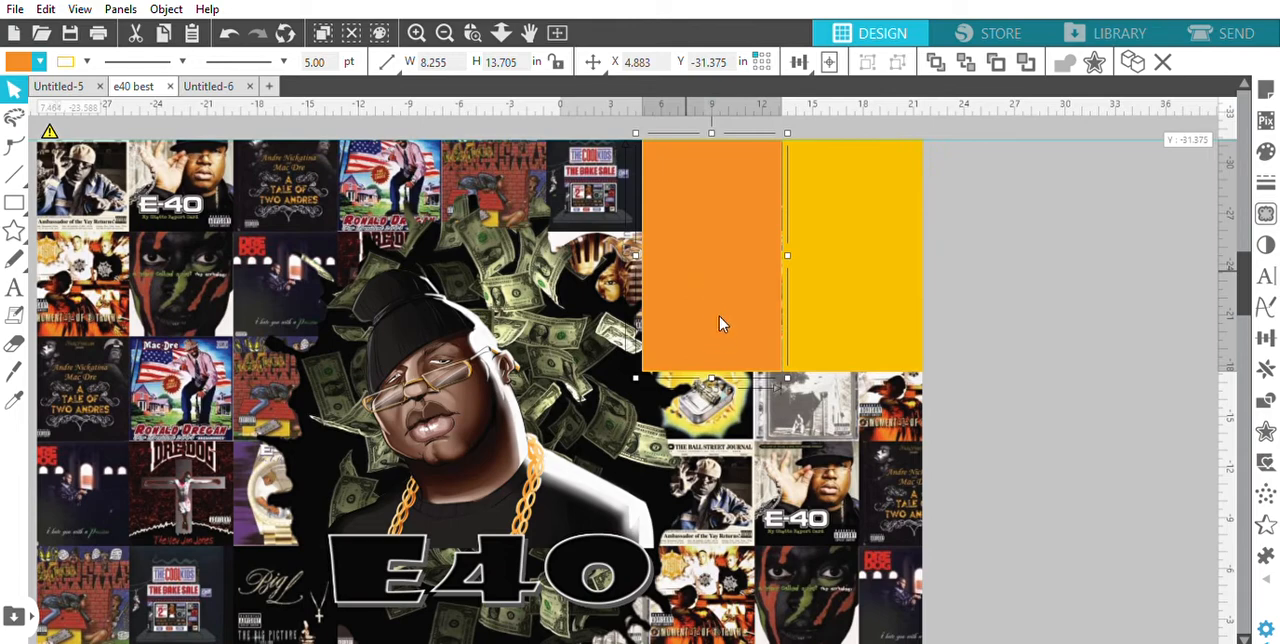
Duplicate the orange rectangle directly to its left along the guide and fill the copy with purple
{"action": "left_click_drag", "start_coordinate": [737, 311], "coordinate": [577, 313]}
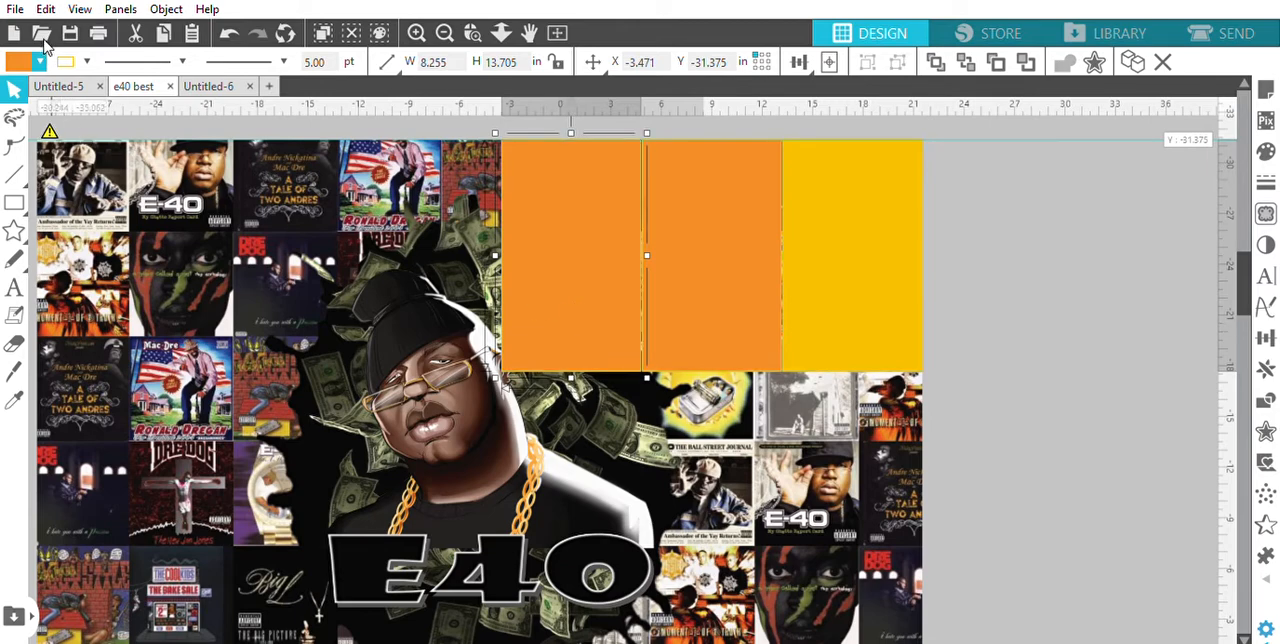
{"action": "left_click", "coordinate": [42, 62]}
{"action": "left_click", "coordinate": [71, 71]}
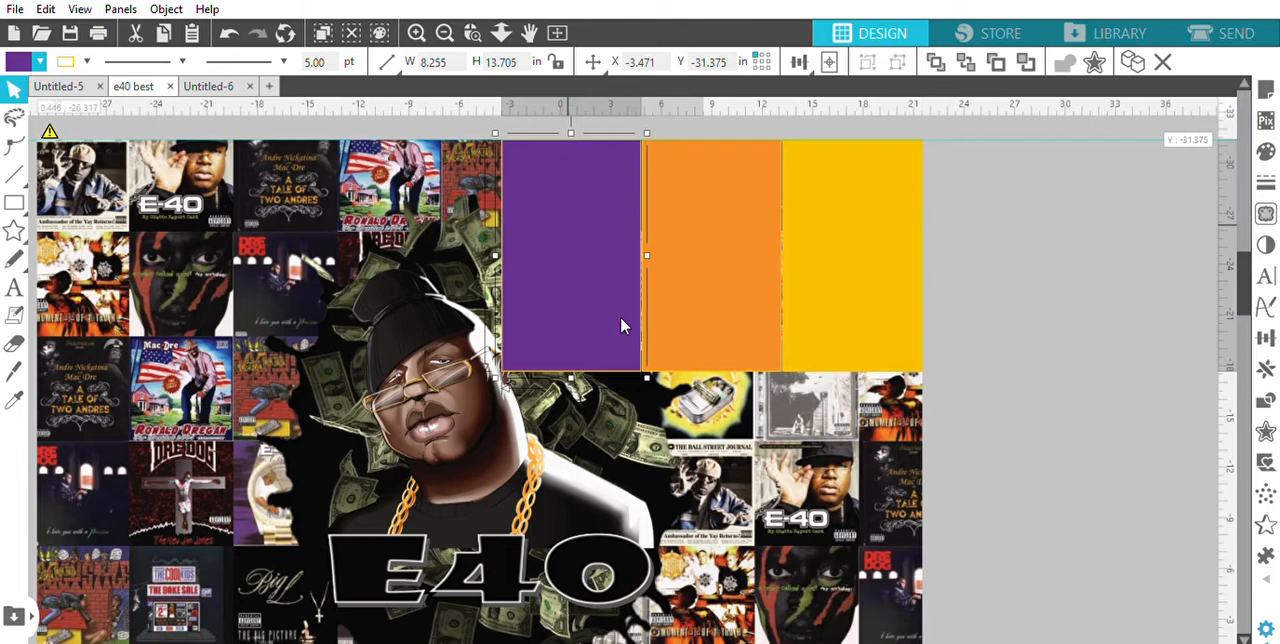
Duplicate the purple rectangle directly to its left along the guide and fill the copy with greyish brown
{"action": "left_click_drag", "start_coordinate": [621, 325], "coordinate": [448, 298]}
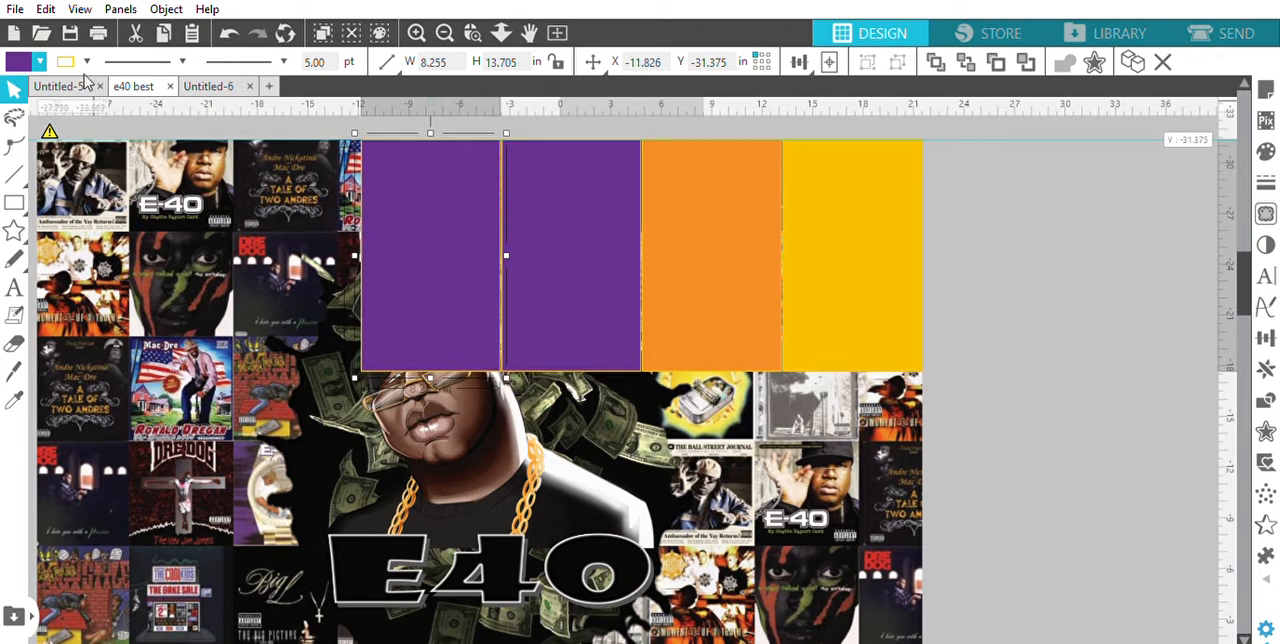
{"action": "left_click", "coordinate": [42, 62]}
{"action": "left_click", "coordinate": [40, 88]}
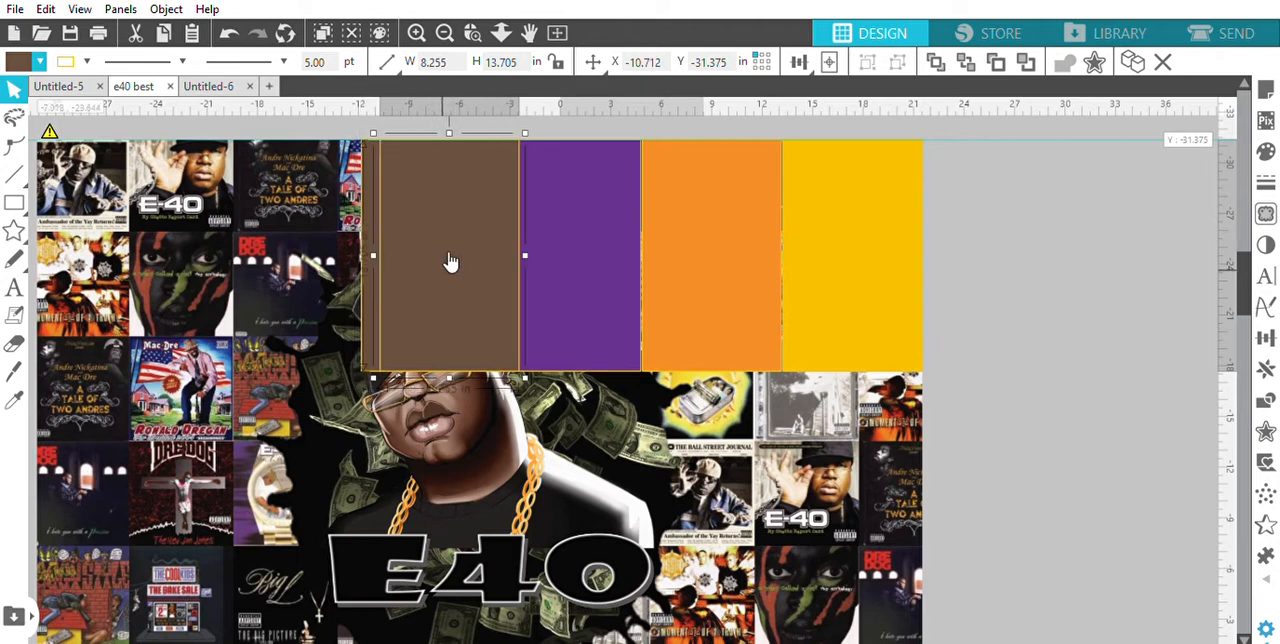
Extend the row with two more rectangle copies left of the greyish brown one, filled dark red and dark brown
{"action": "left_click_drag", "start_coordinate": [449, 263], "coordinate": [286, 257]}
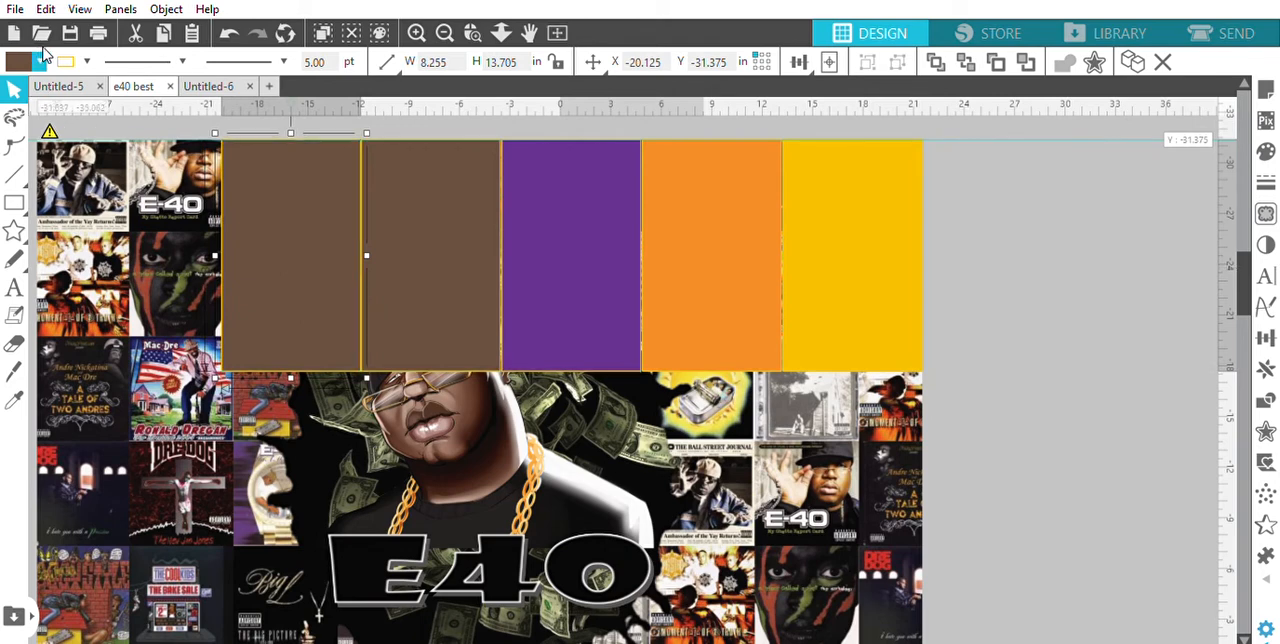
{"action": "left_click", "coordinate": [86, 72]}
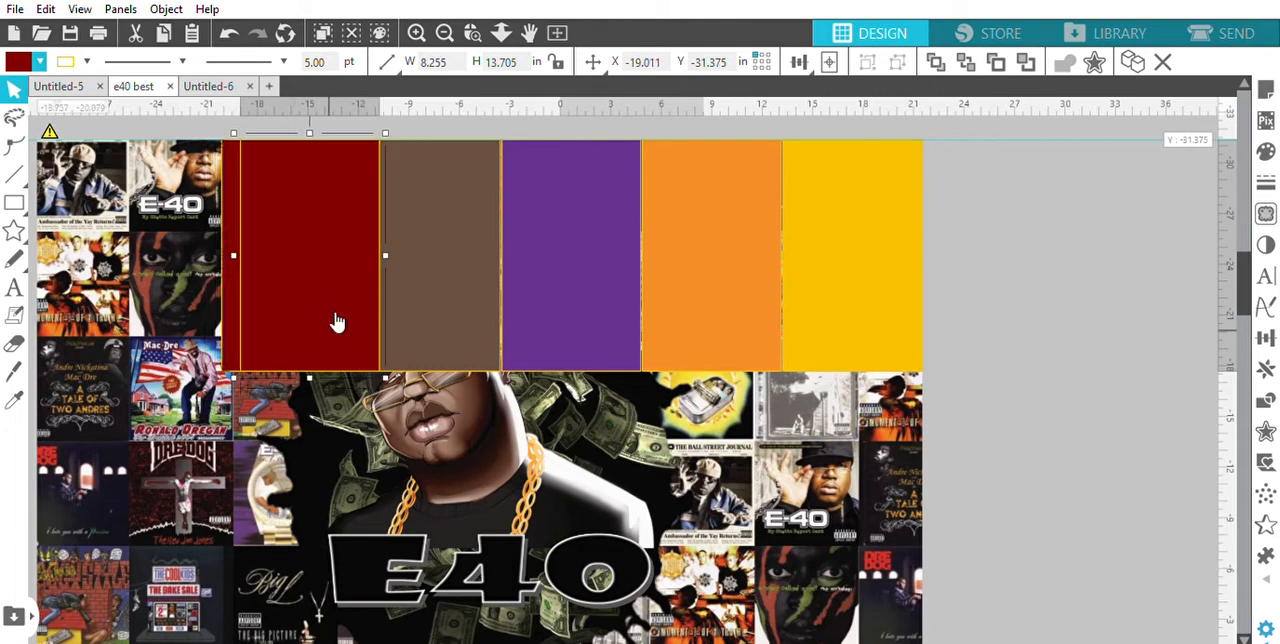
{"action": "left_click_drag", "start_coordinate": [333, 320], "coordinate": [166, 307]}
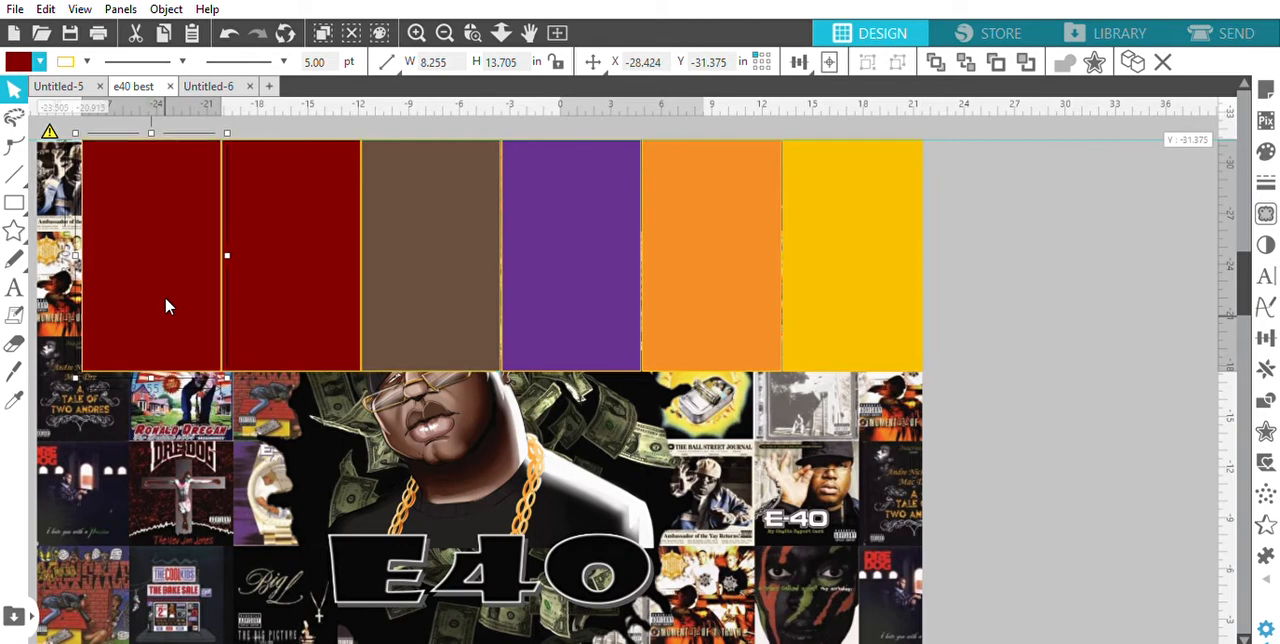
{"action": "left_click", "coordinate": [36, 90]}
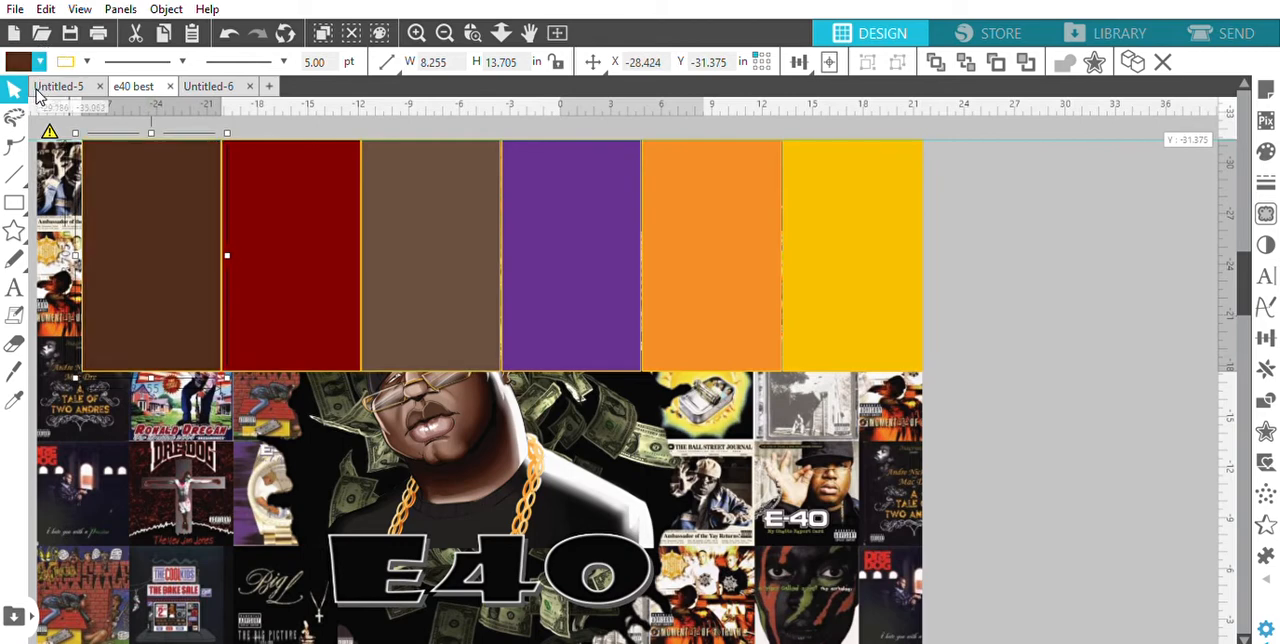
Duplicate the dark brown rectangle to its left, past the artwork's left edge, and fill the copy with light tan
{"action": "key", "text": "ctrl+minus"}
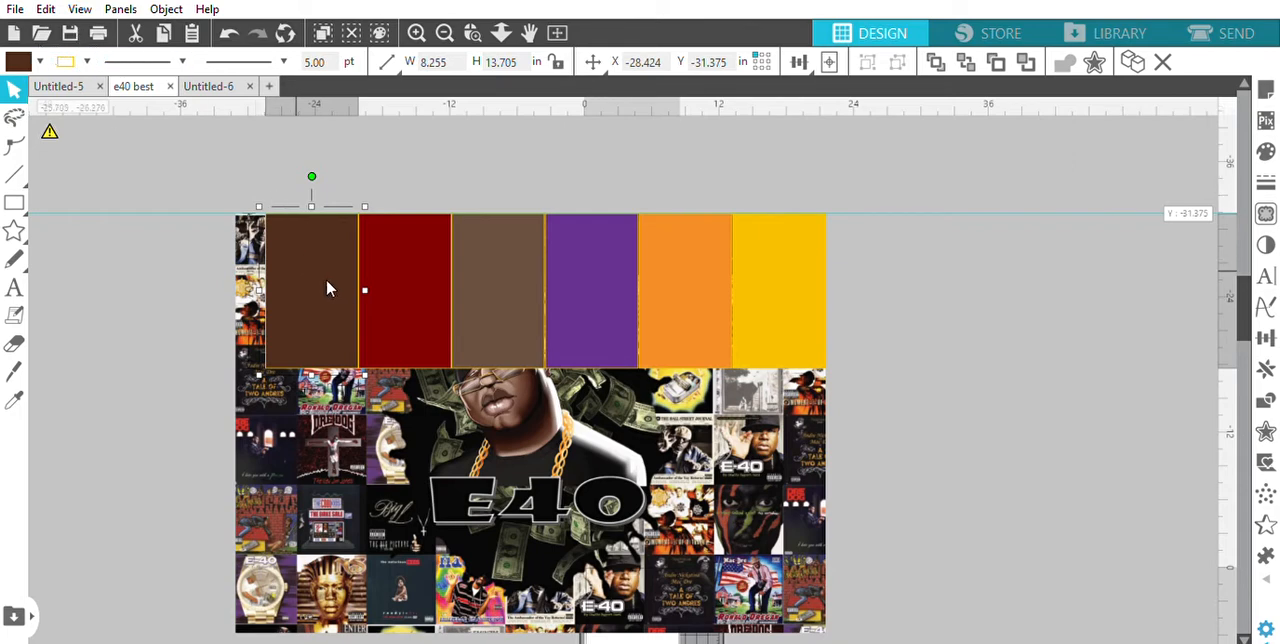
{"action": "left_click_drag", "start_coordinate": [349, 315], "coordinate": [218, 287]}
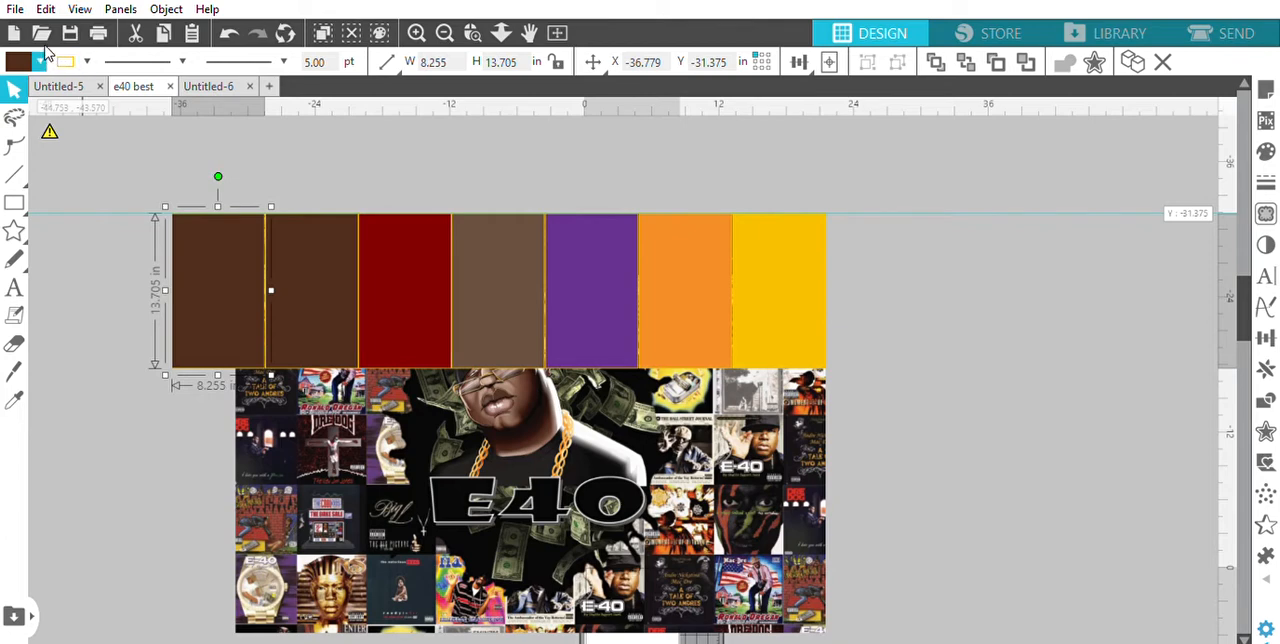
{"action": "left_click", "coordinate": [172, 78]}
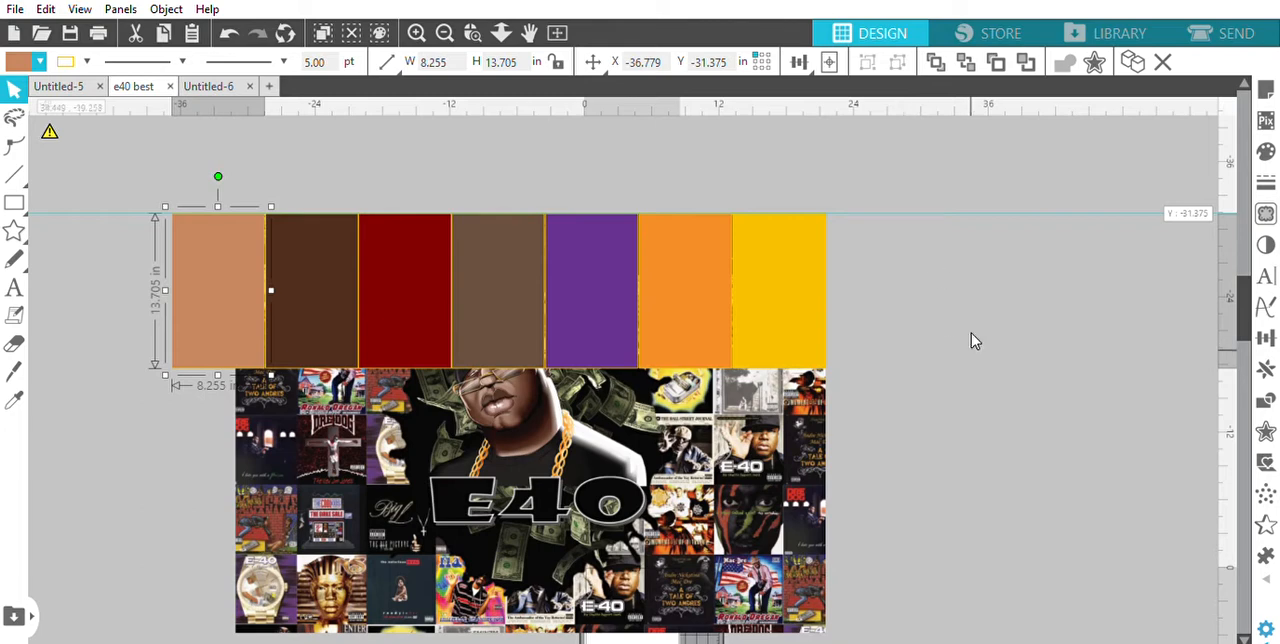
Duplicate the yellow rectangle directly below itself, fill the copy with greyish brown and align it at X 13.238, Y -17.590
{"action": "left_click", "coordinate": [770, 316]}
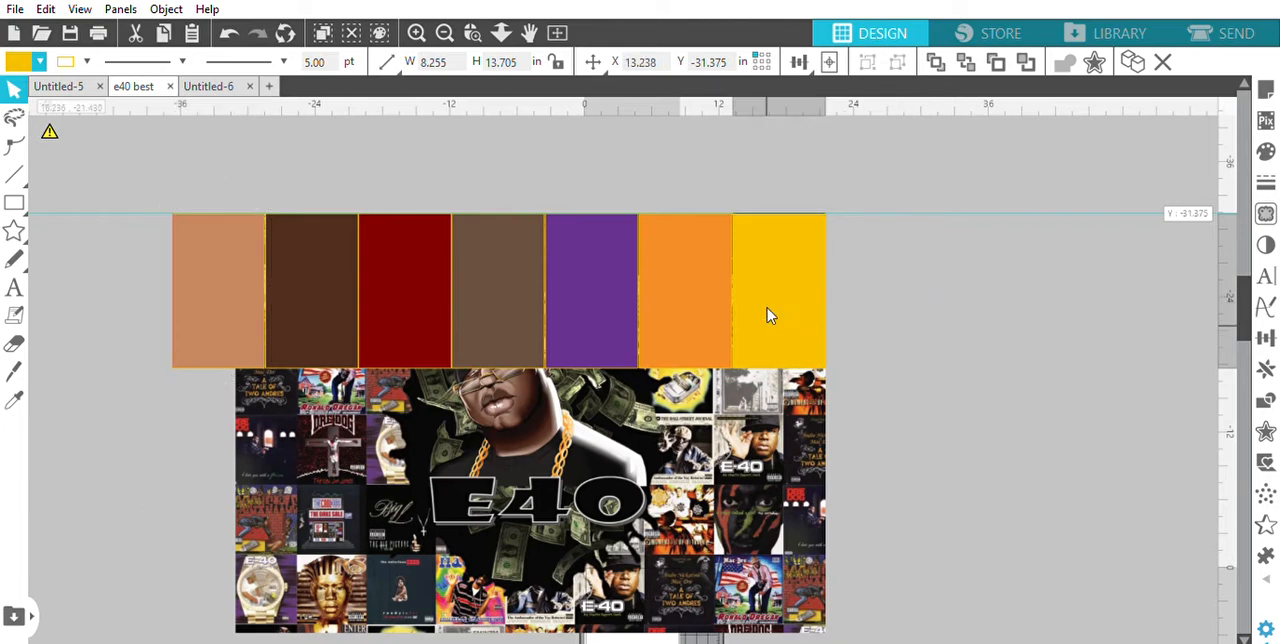
{"action": "left_click_drag", "start_coordinate": [767, 316], "coordinate": [788, 461]}
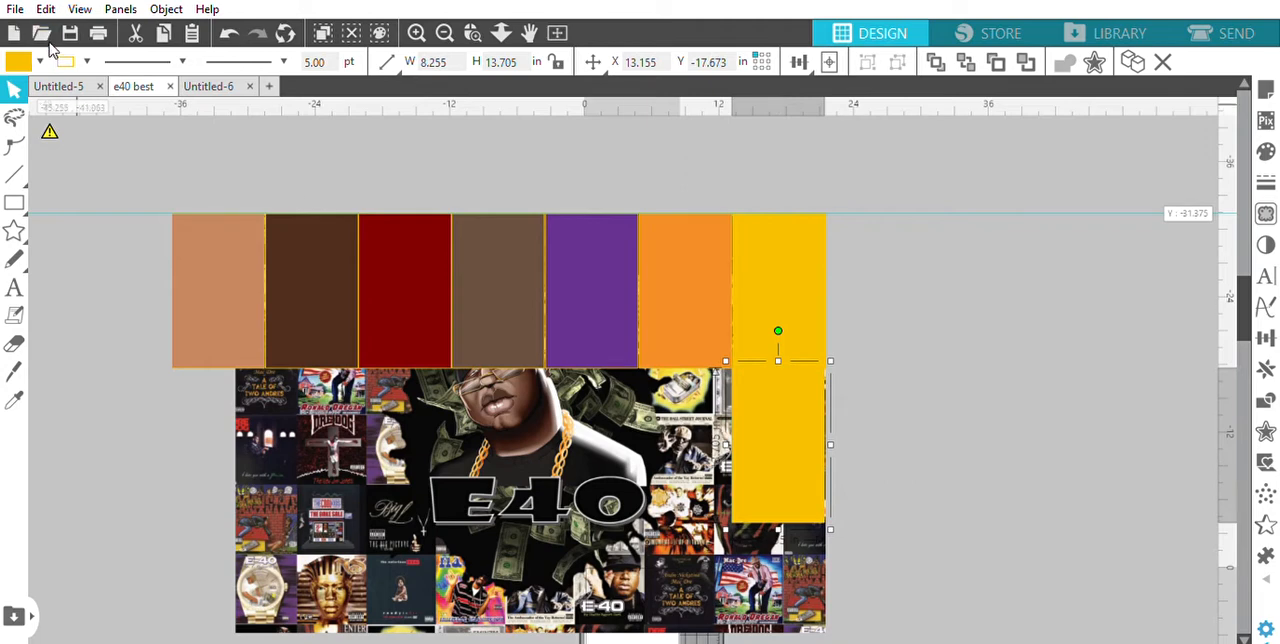
{"action": "left_click", "coordinate": [66, 74]}
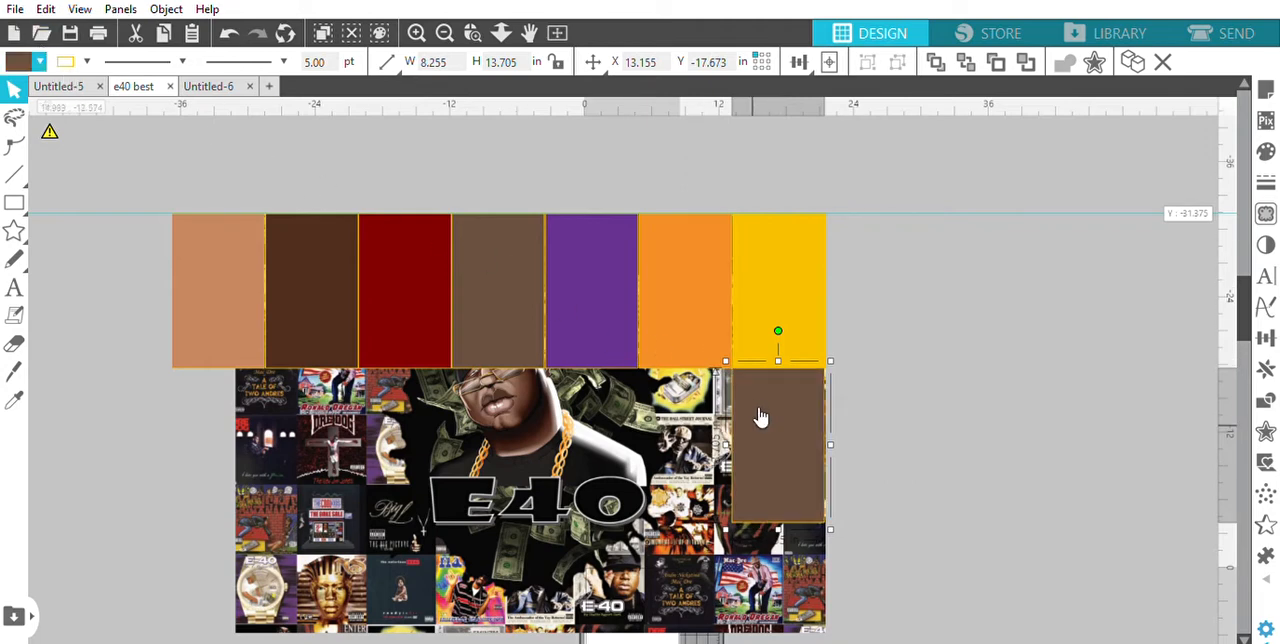
{"action": "left_click_drag", "start_coordinate": [757, 409], "coordinate": [758, 410]}
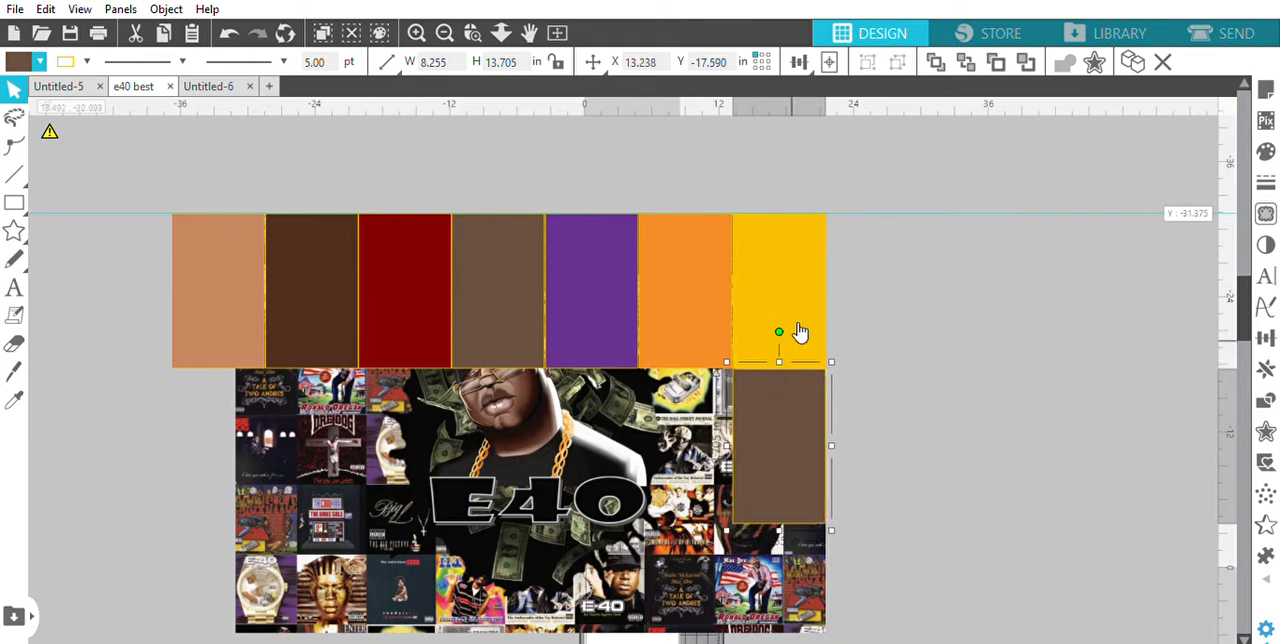
Duplicate the second row's greyish brown rectangle directly to its left and fill the copy with pale yellow
{"action": "left_click_drag", "start_coordinate": [763, 484], "coordinate": [661, 480]}
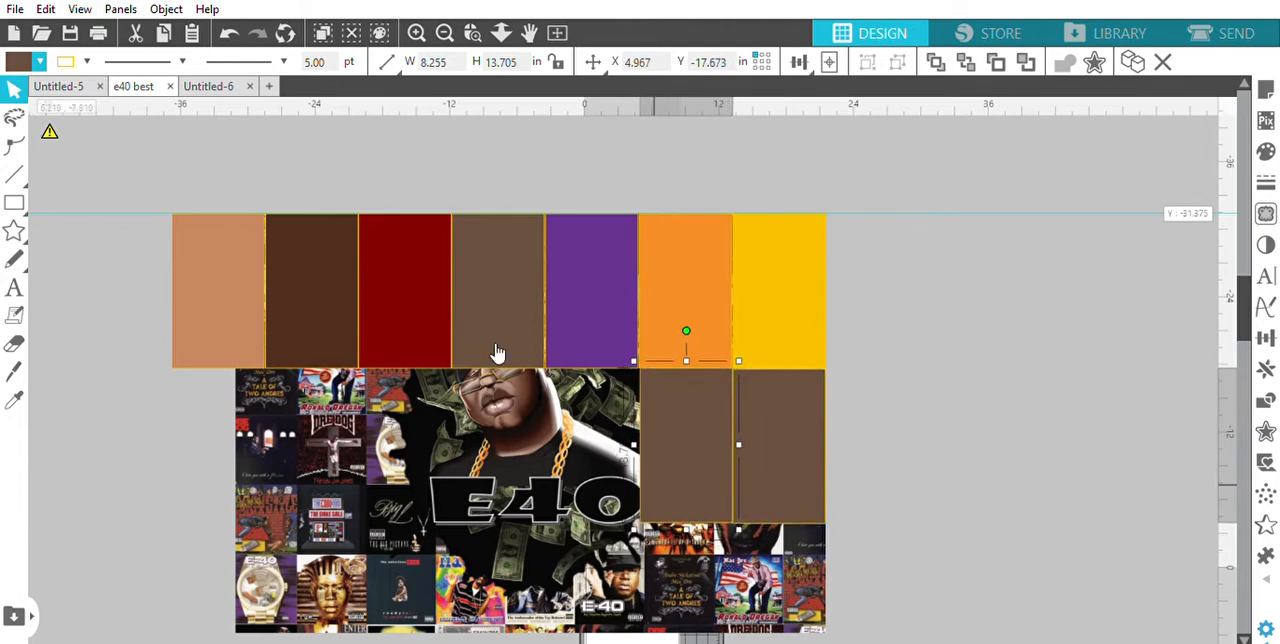
{"action": "left_click", "coordinate": [54, 88]}
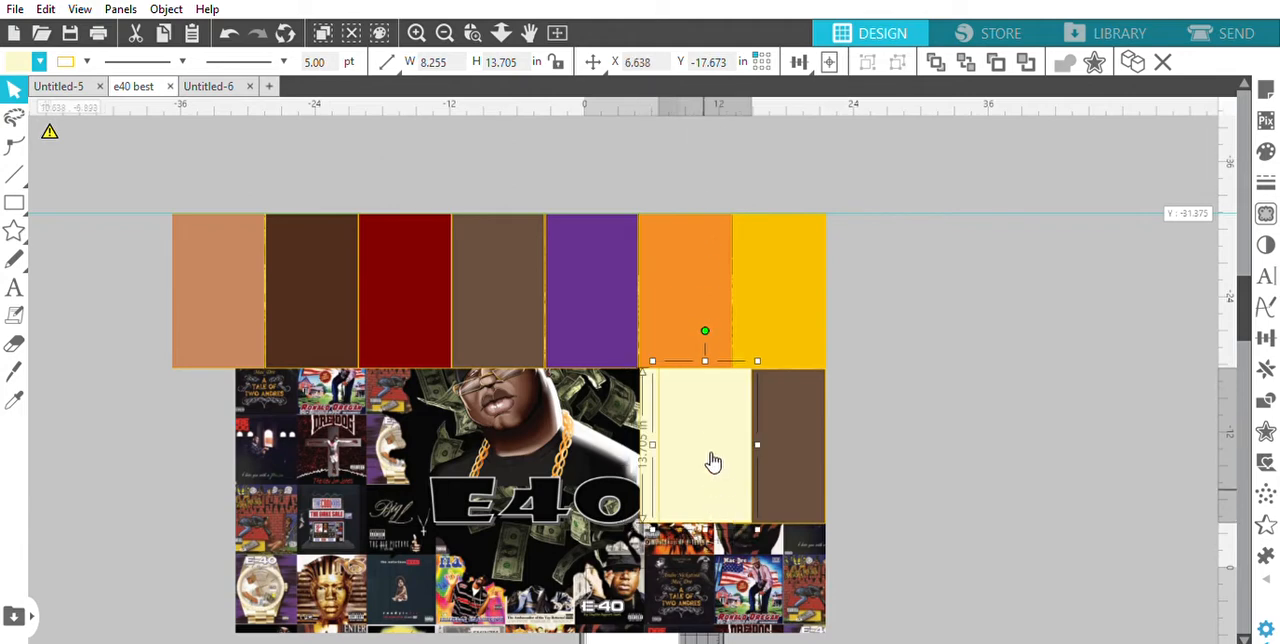
Extend the second row with two more rectangle copies left of the pale yellow one, filled dark red and navy blue
{"action": "left_click_drag", "start_coordinate": [711, 460], "coordinate": [596, 446]}
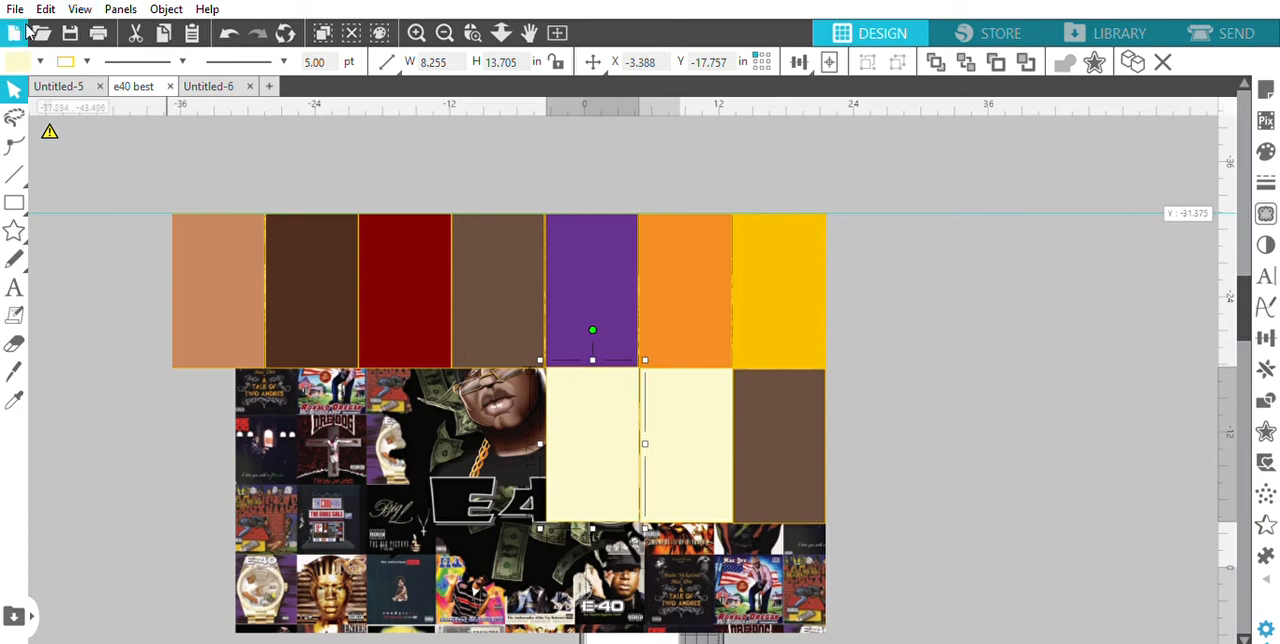
{"action": "left_click", "coordinate": [41, 62]}
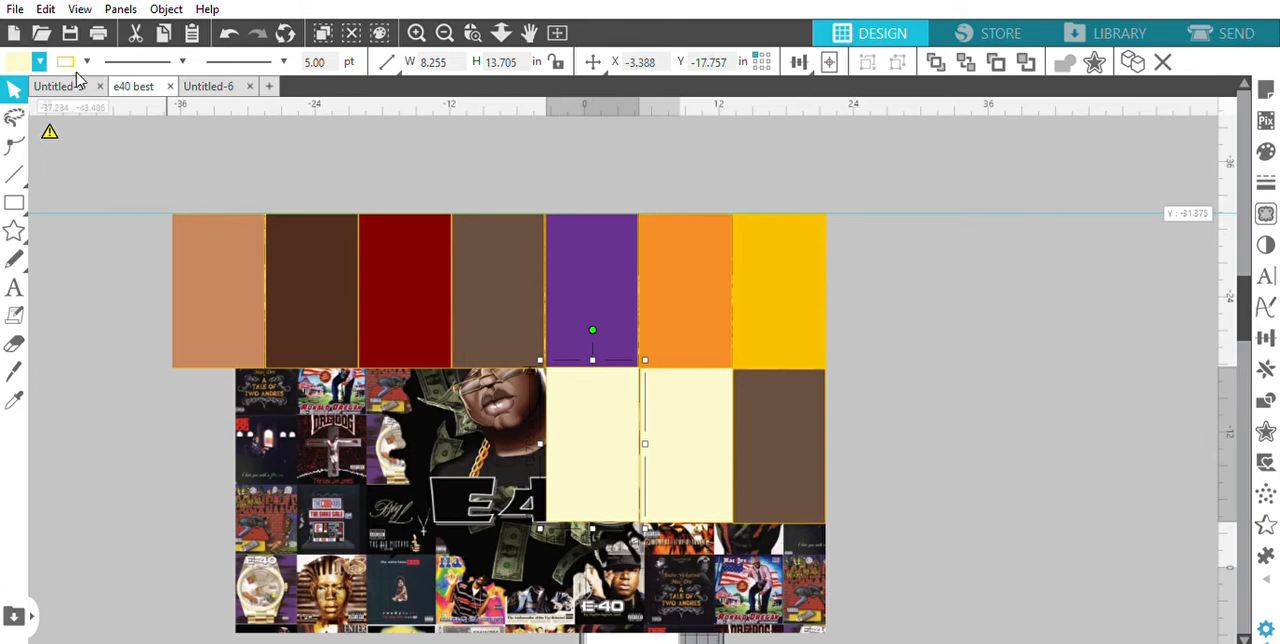
{"action": "left_click", "coordinate": [86, 73]}
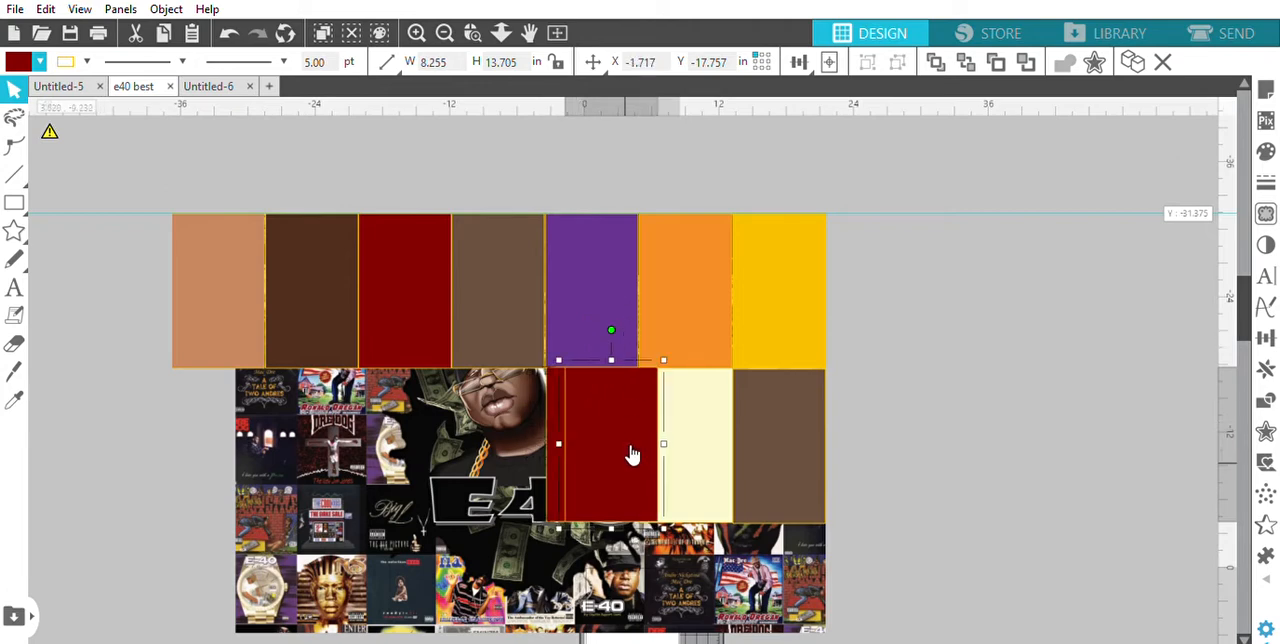
{"action": "left_click_drag", "start_coordinate": [628, 450], "coordinate": [513, 449]}
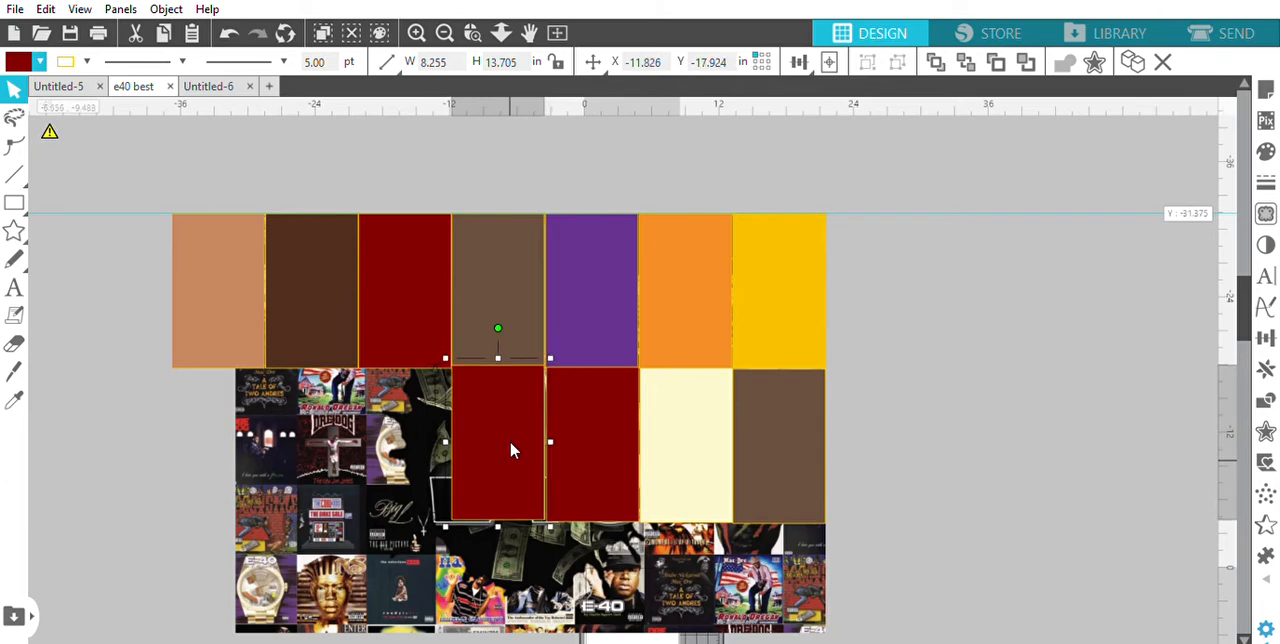
{"action": "left_click", "coordinate": [41, 59]}
{"action": "left_click", "coordinate": [142, 94]}
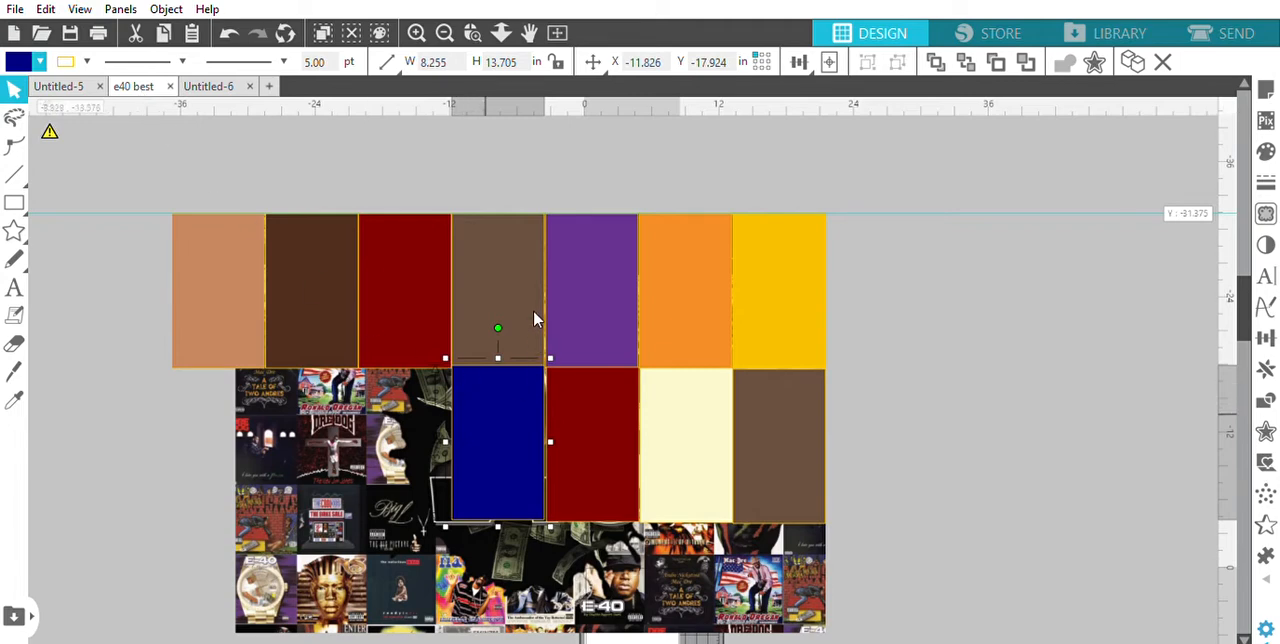
Duplicate the navy rectangle to its left, fill the copy with orange and nudge it up to Y -17.840
{"action": "left_click_drag", "start_coordinate": [523, 466], "coordinate": [408, 472]}
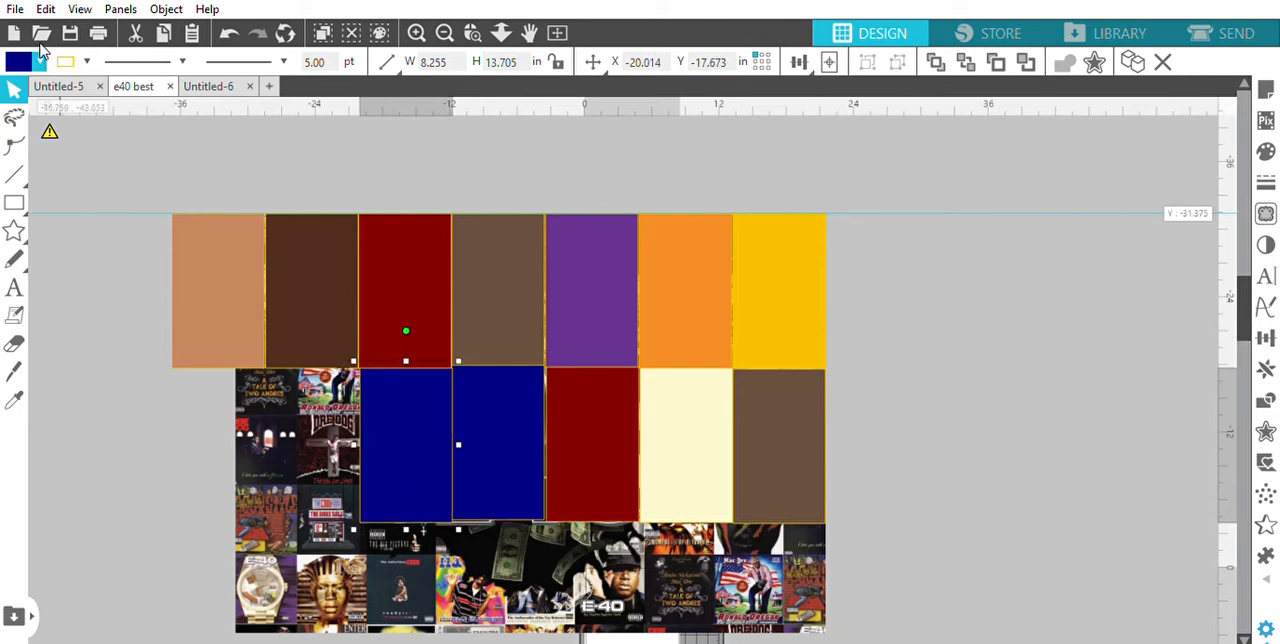
{"action": "left_click", "coordinate": [144, 68]}
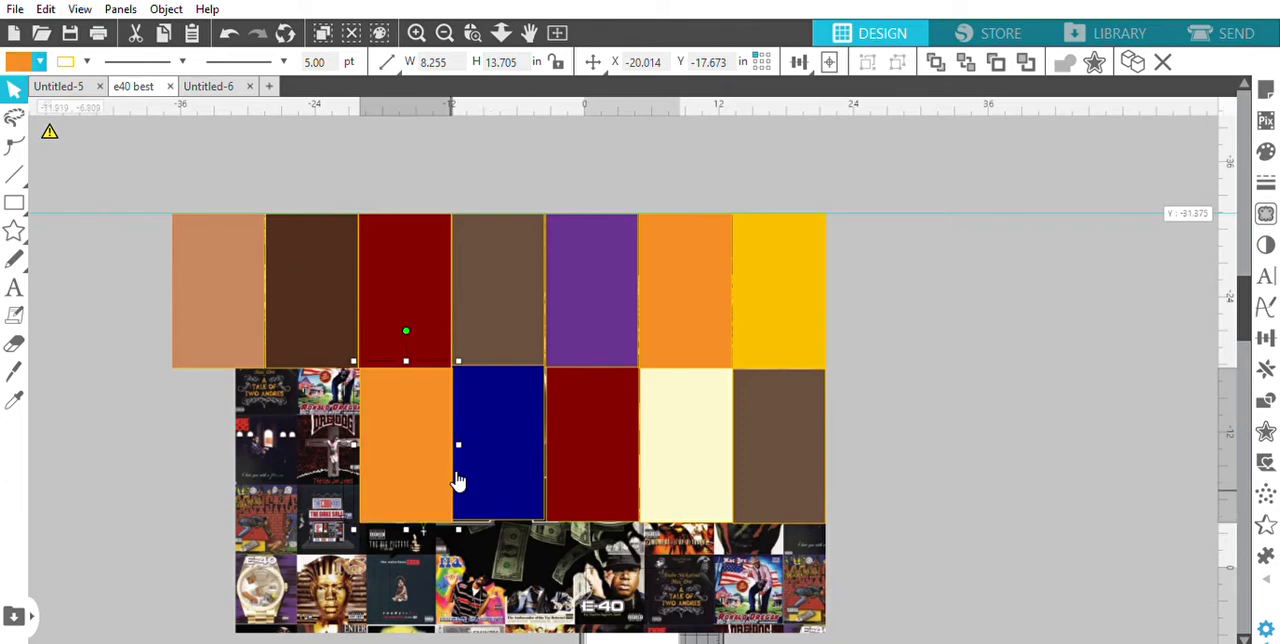
{"action": "key", "text": "Up"}
{"action": "key", "text": "Up"}
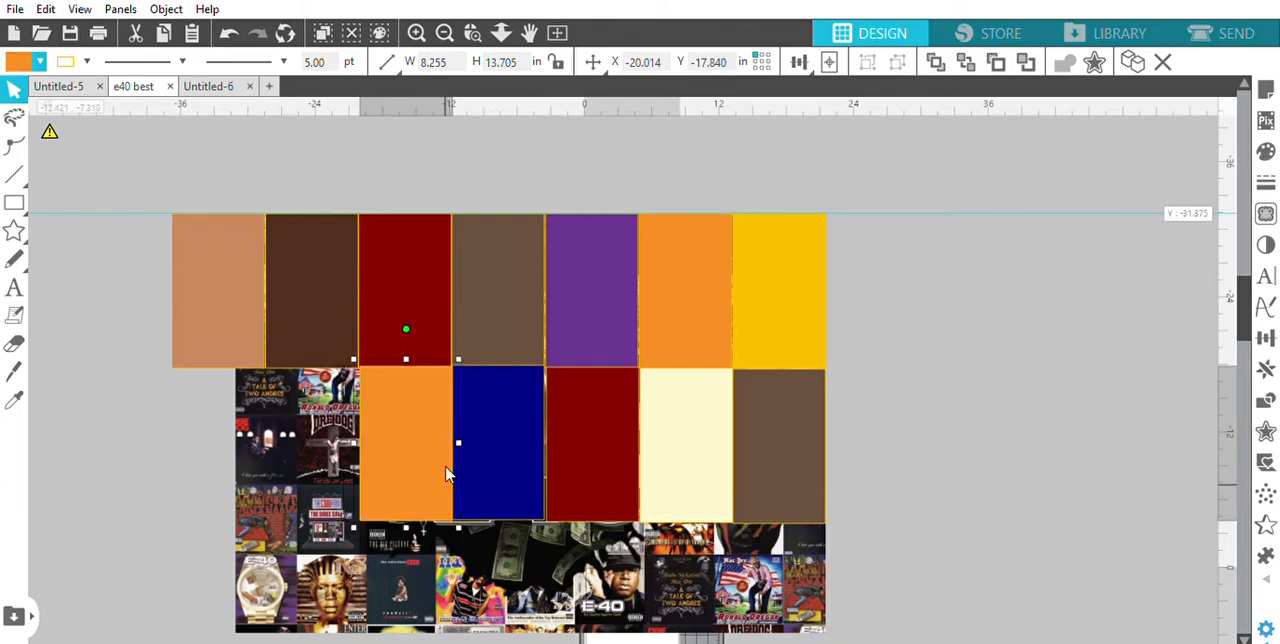
{"action": "left_click", "coordinate": [195, 489]}
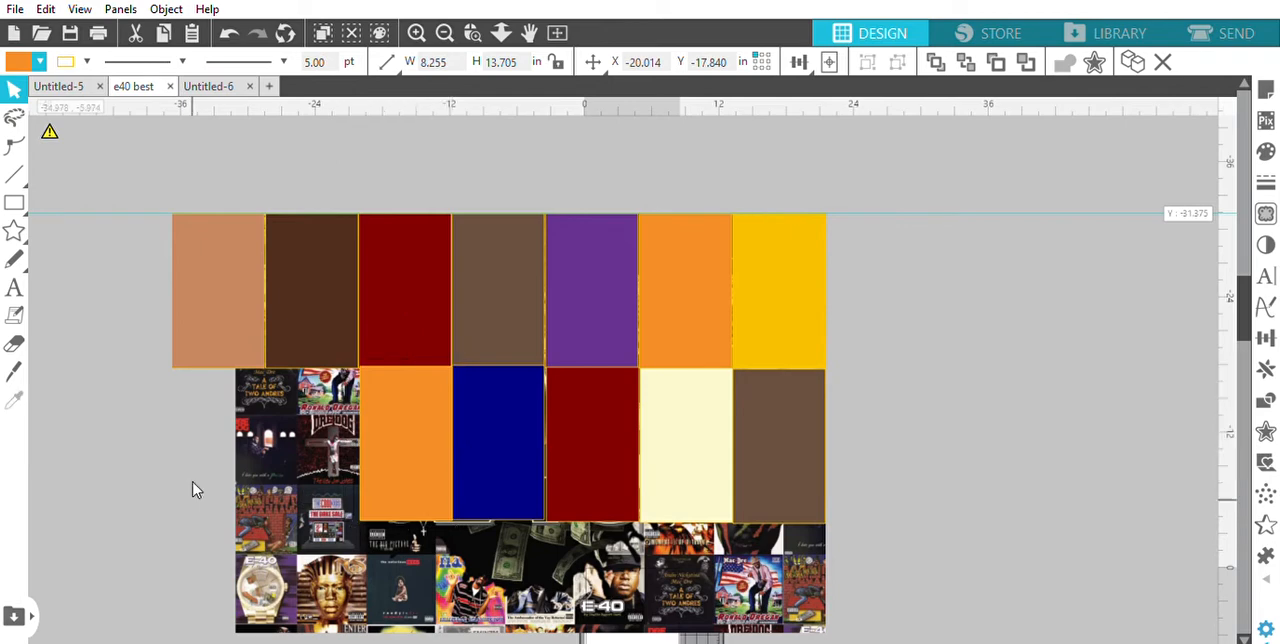
Complete the second row with two copies left of the orange rectangle, filled navy blue and magenta
{"action": "left_click", "coordinate": [390, 457]}
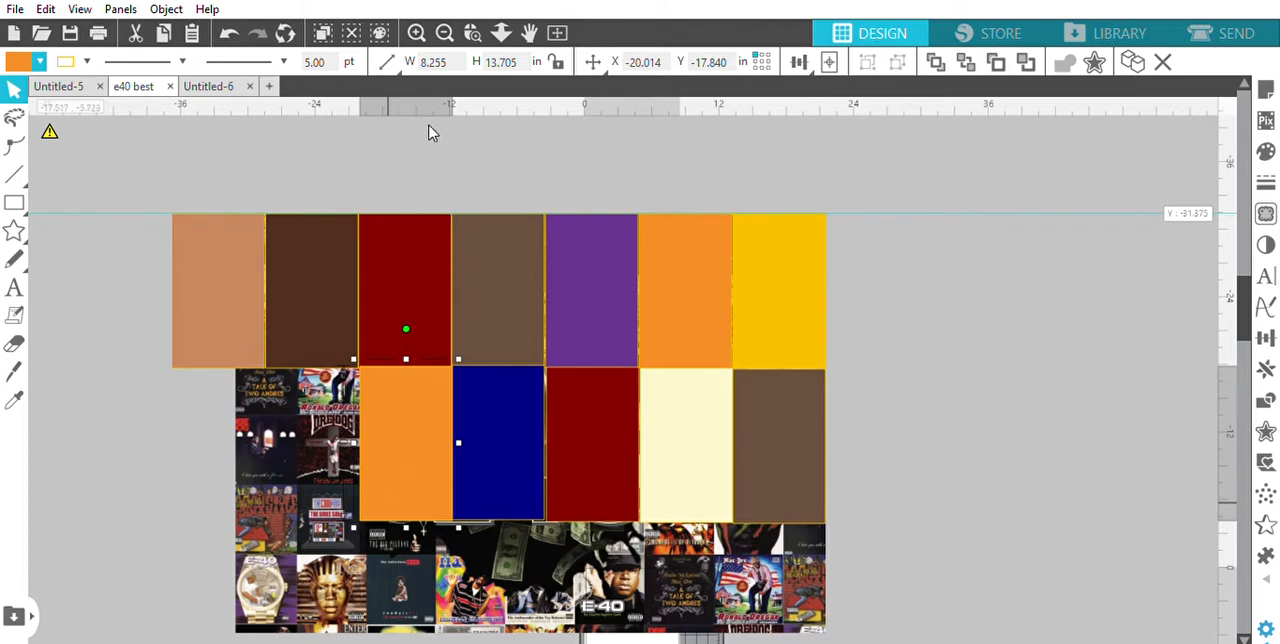
{"action": "left_click_drag", "start_coordinate": [410, 390], "coordinate": [313, 457]}
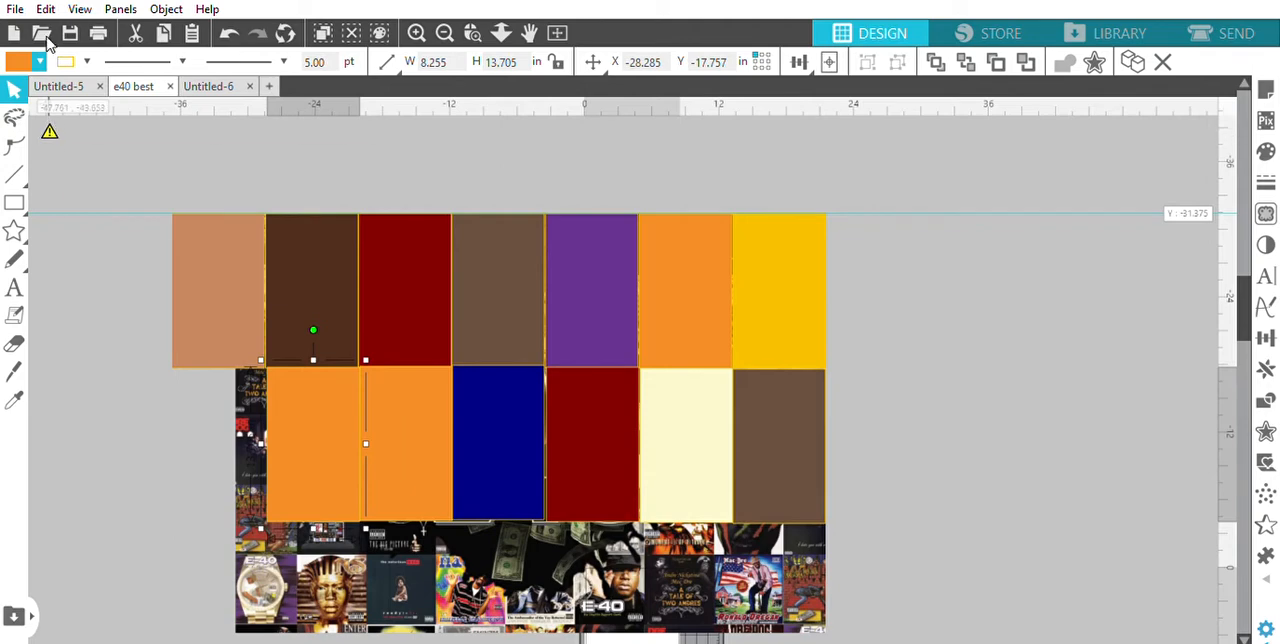
{"action": "left_click", "coordinate": [41, 68]}
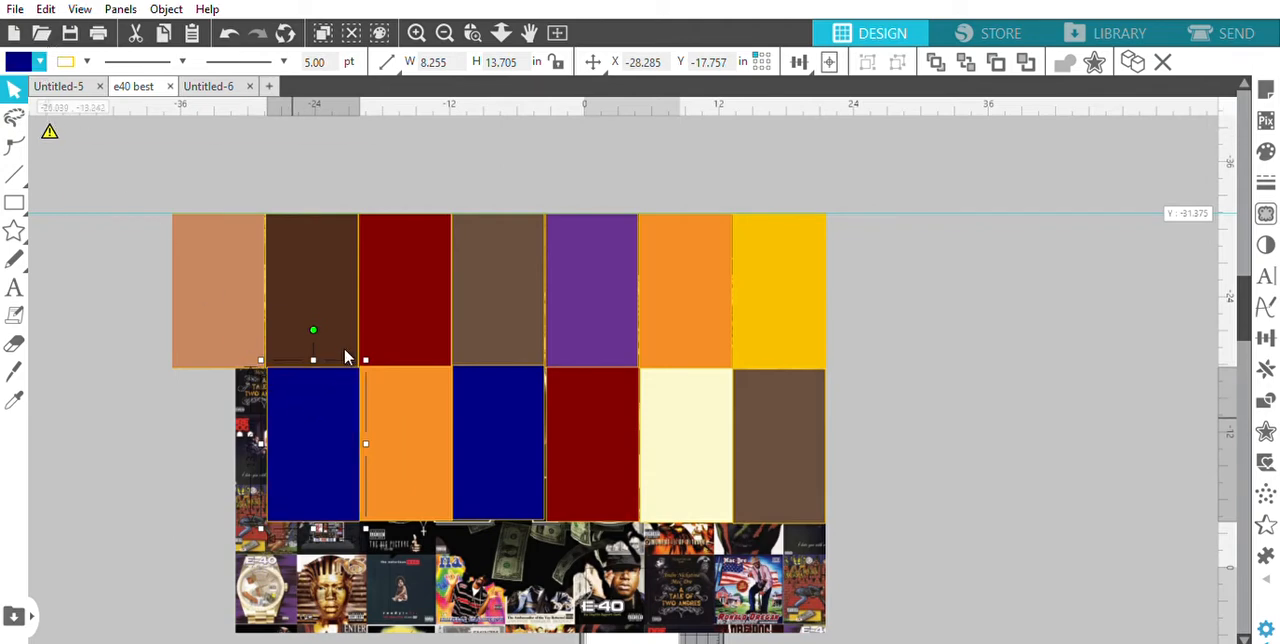
{"action": "left_click_drag", "start_coordinate": [325, 388], "coordinate": [214, 437]}
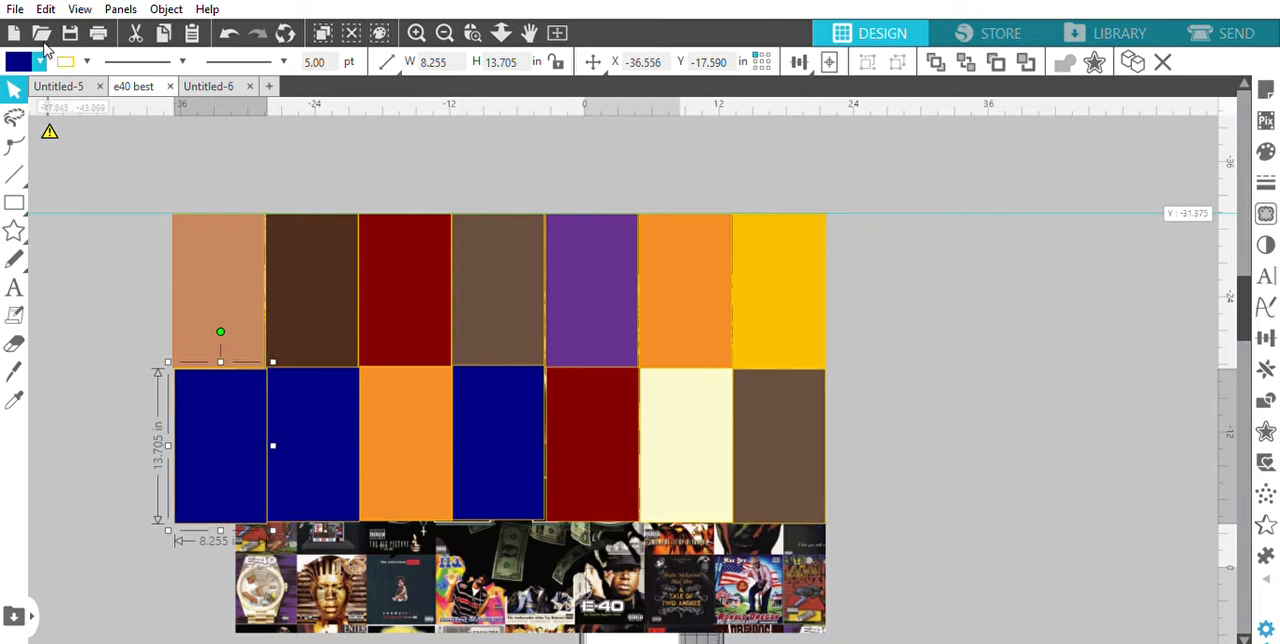
{"action": "left_click", "coordinate": [48, 133]}
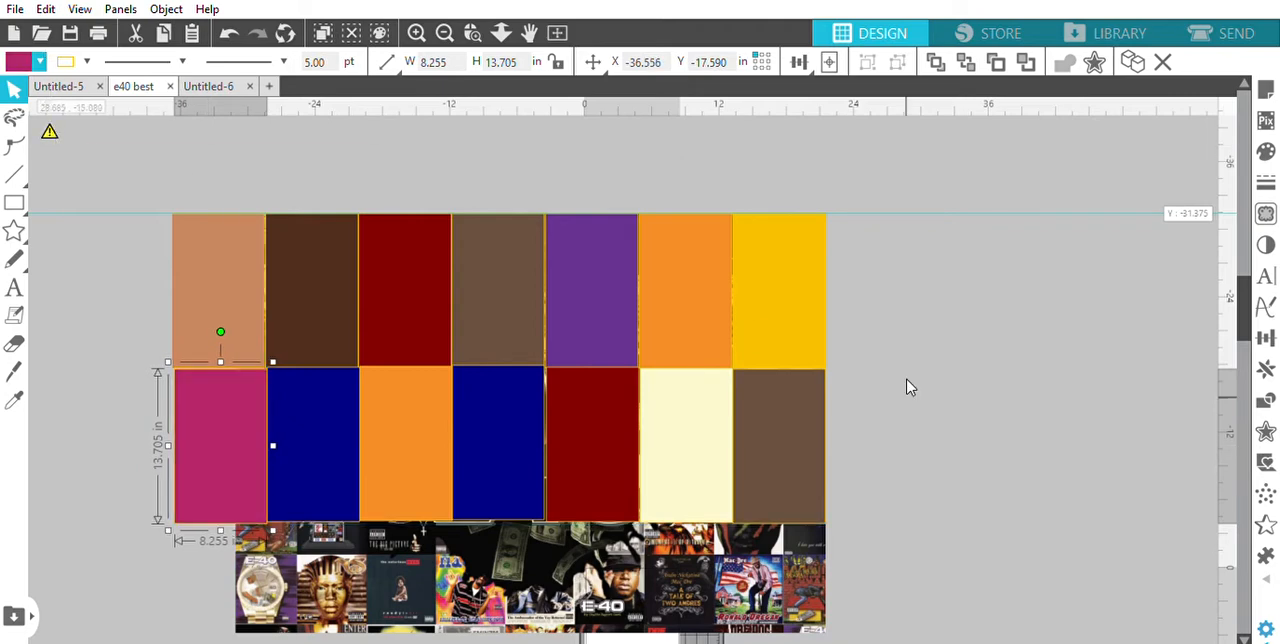
Duplicate the second row's greyish brown rectangle directly below itself and fill the copy with golden yellow
{"action": "left_click_drag", "start_coordinate": [1248, 308], "coordinate": [1253, 345]}
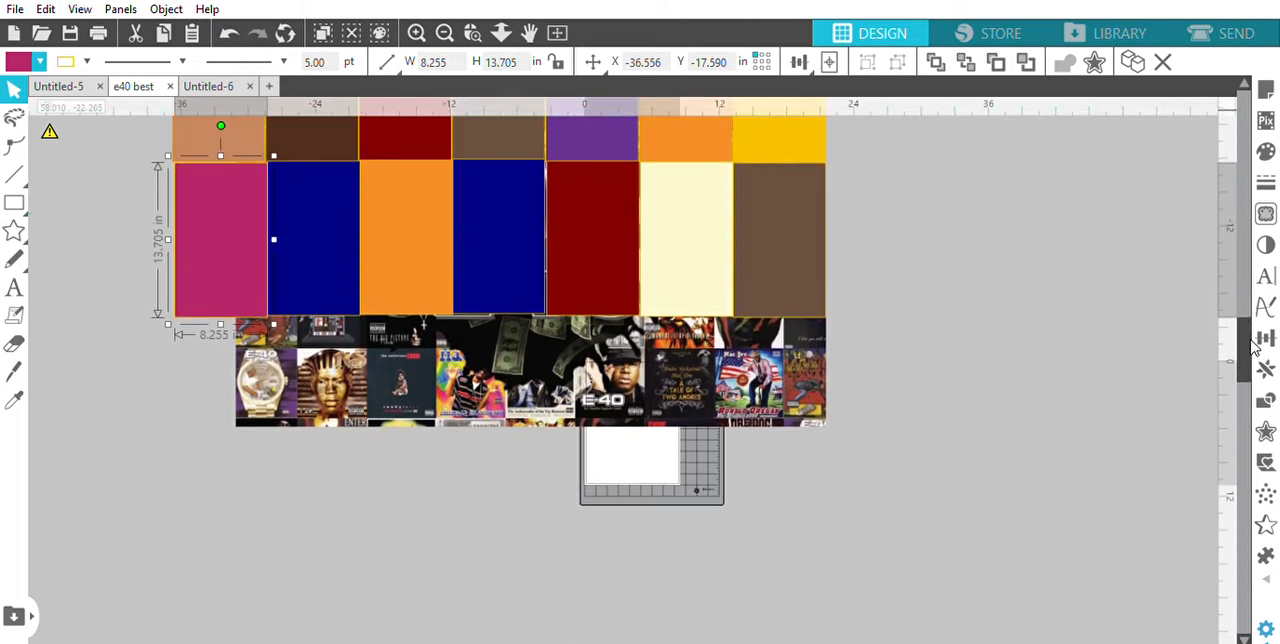
{"action": "left_click", "coordinate": [760, 252]}
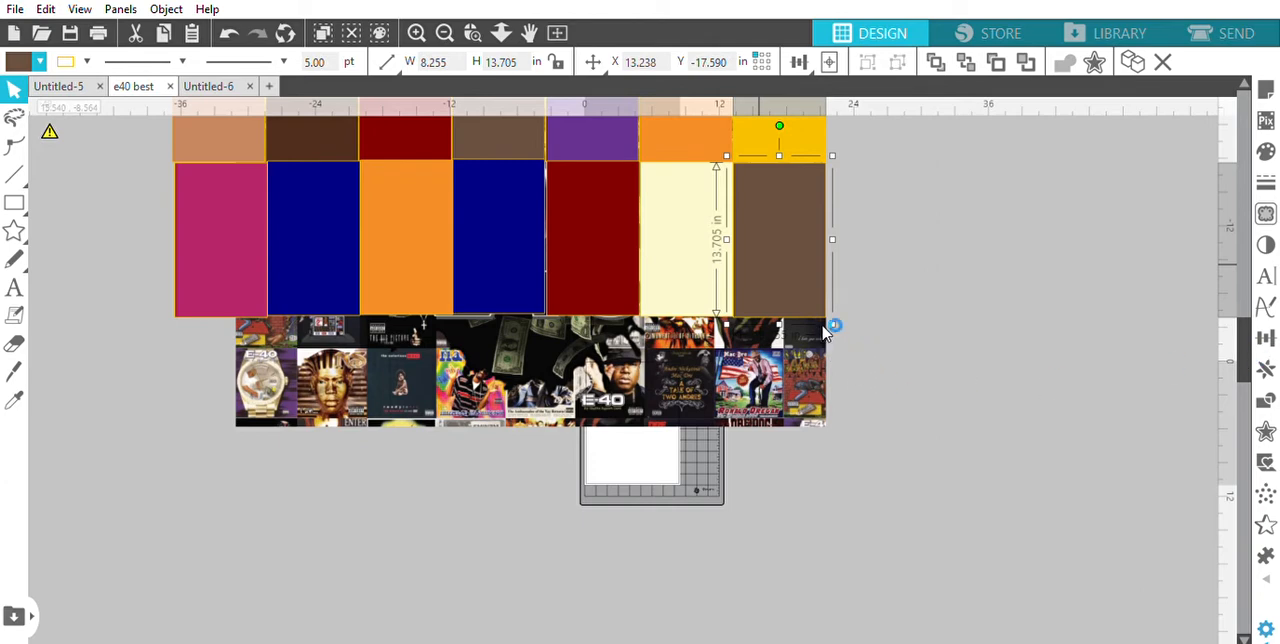
{"action": "left_click_drag", "start_coordinate": [828, 310], "coordinate": [781, 388]}
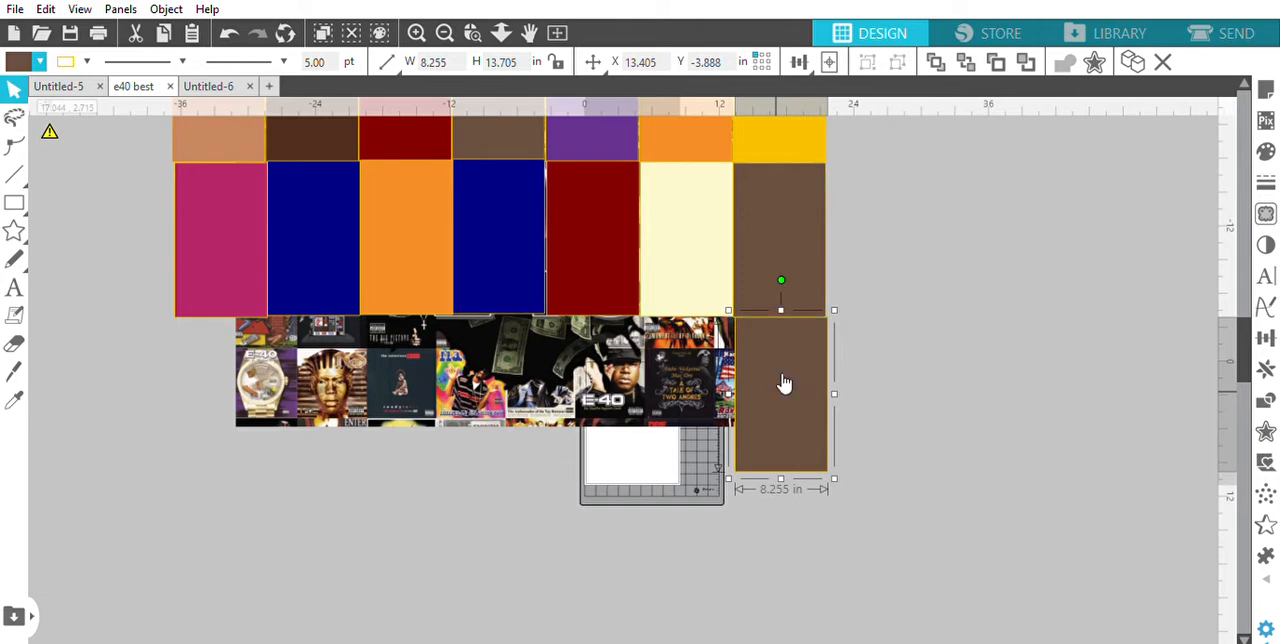
{"action": "left_click", "coordinate": [66, 91]}
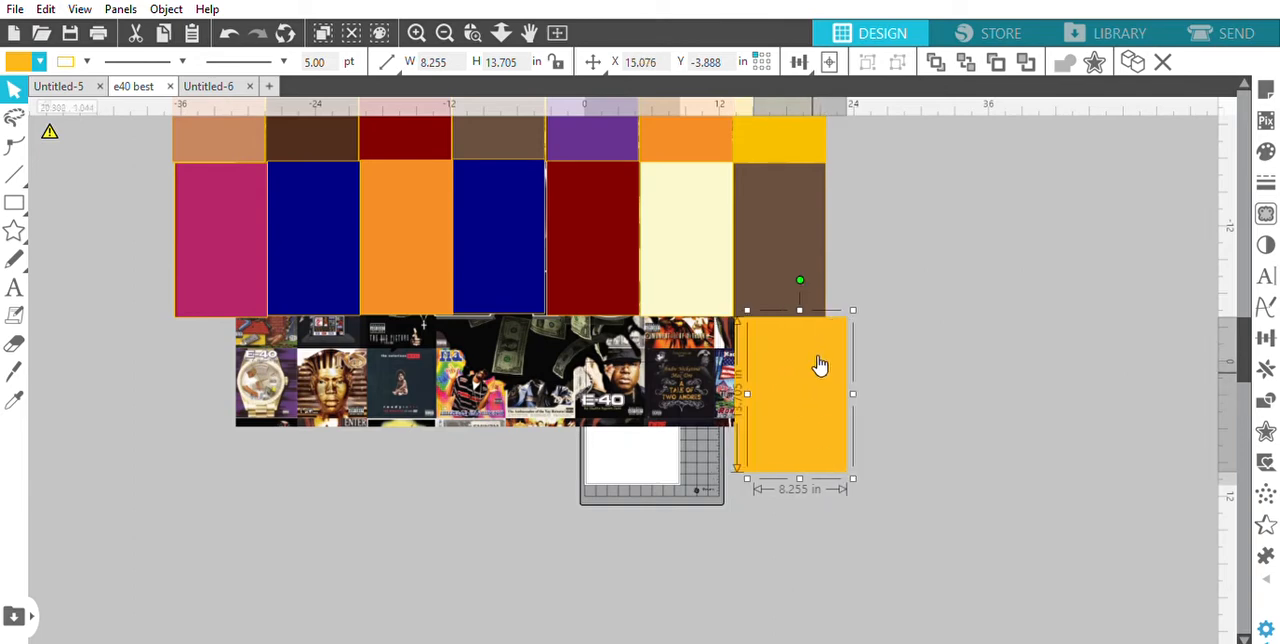
Extend the third row with two copies left of the golden yellow rectangle, filled navy blue and medium brown
{"action": "left_click_drag", "start_coordinate": [817, 366], "coordinate": [702, 368]}
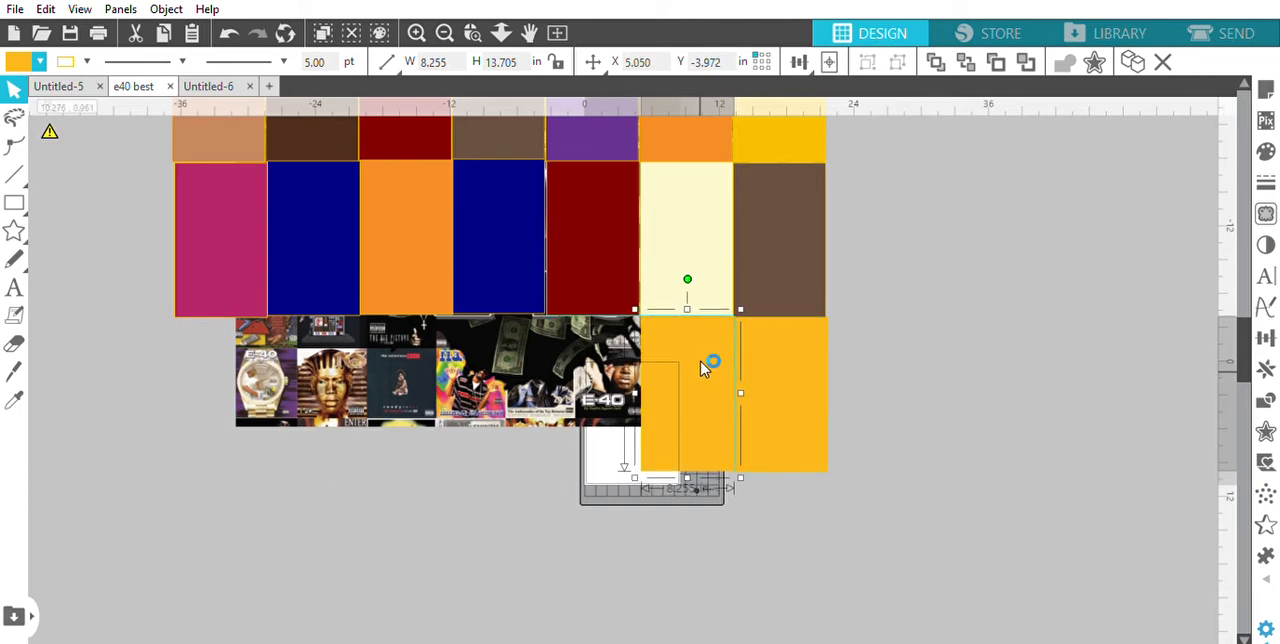
{"action": "left_click", "coordinate": [40, 62]}
{"action": "left_click", "coordinate": [57, 72]}
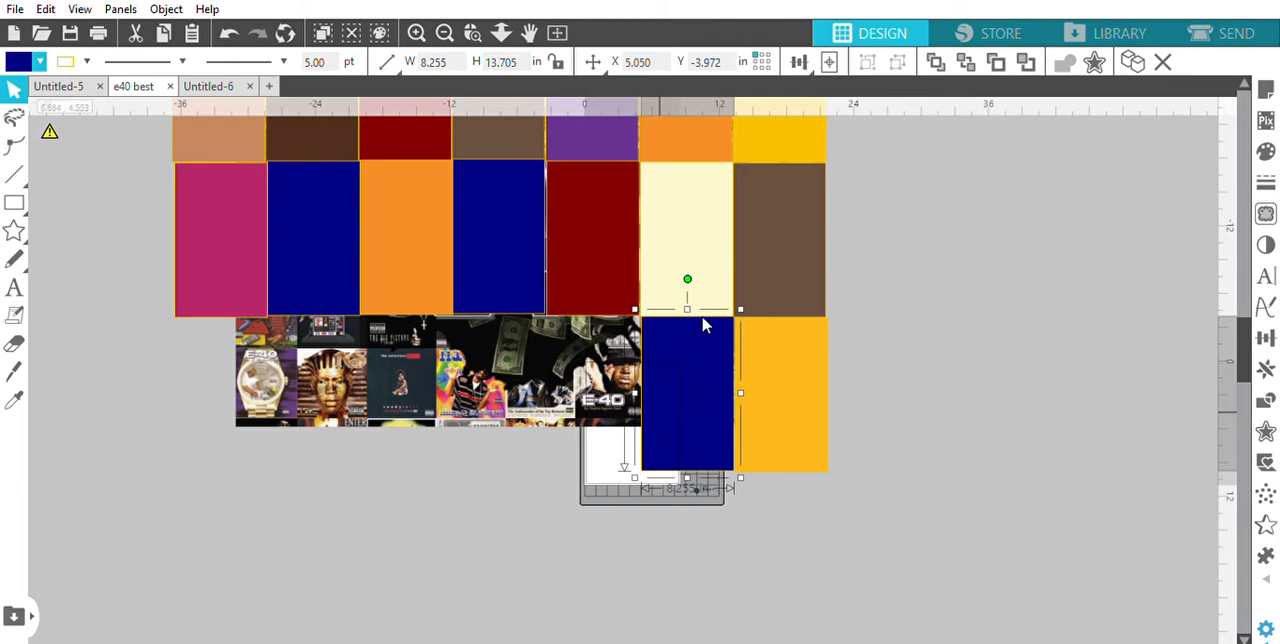
{"action": "left_click_drag", "start_coordinate": [677, 386], "coordinate": [559, 375]}
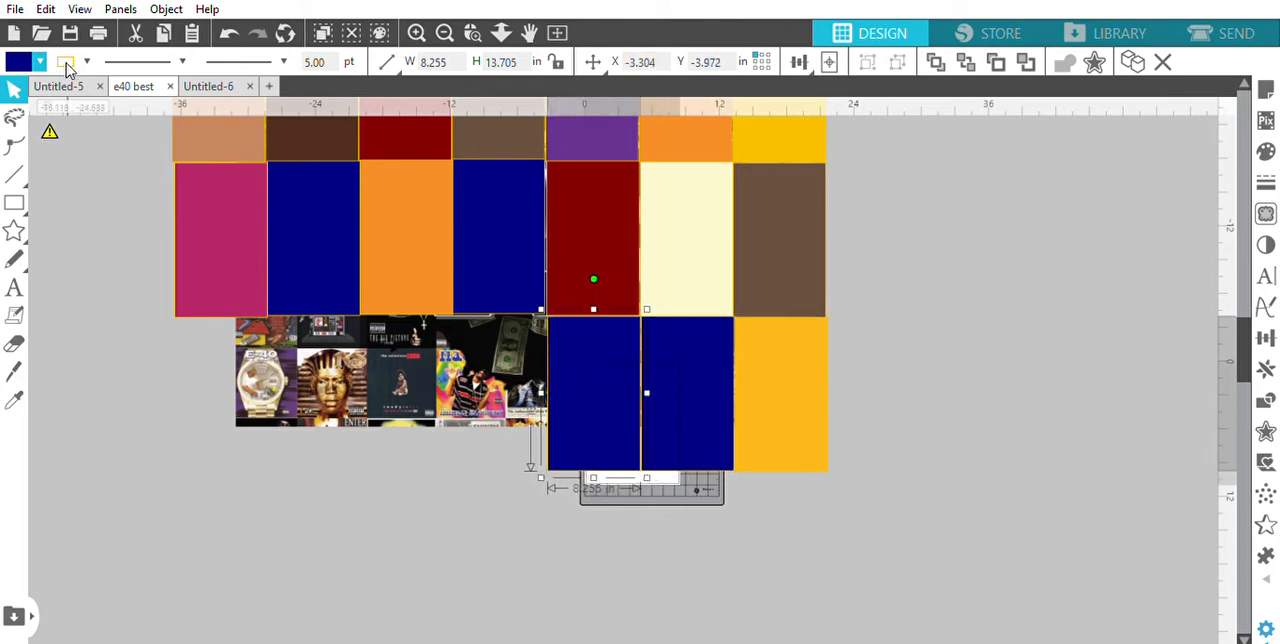
{"action": "left_click", "coordinate": [41, 58]}
{"action": "left_click", "coordinate": [71, 97]}
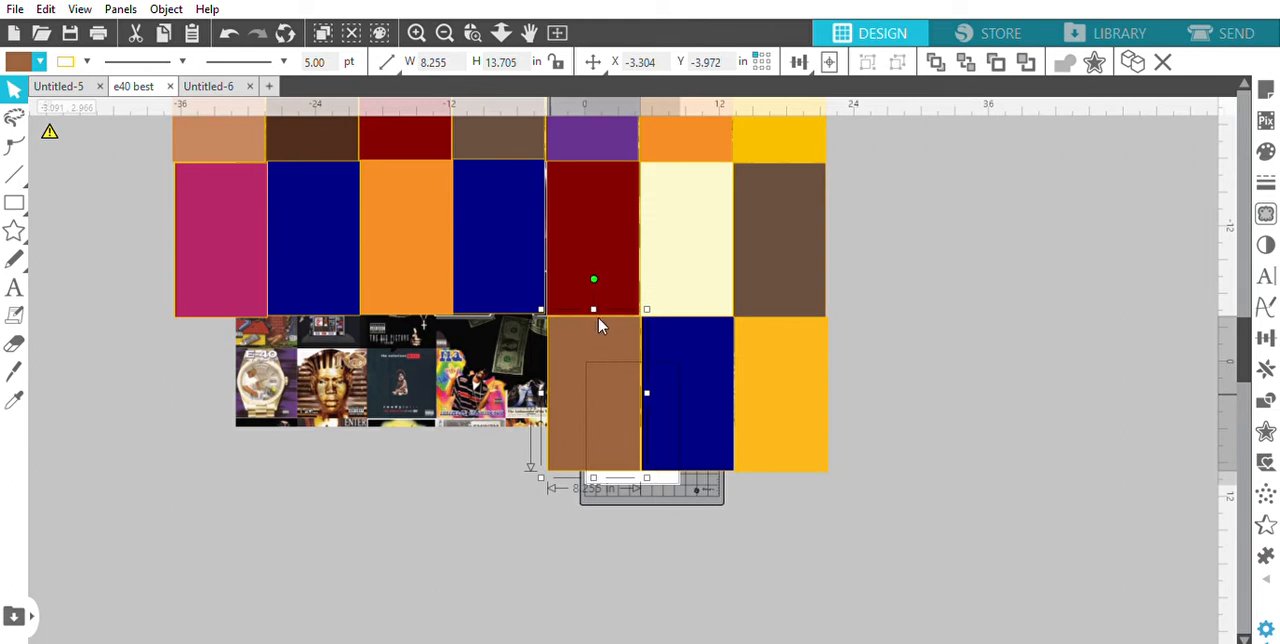
Add two more copies left of the third row's brown rectangle, filled golden yellow and magenta, aligning the magenta one at X -19.847, Y -4.055
{"action": "left_click_drag", "start_coordinate": [609, 377], "coordinate": [499, 387]}
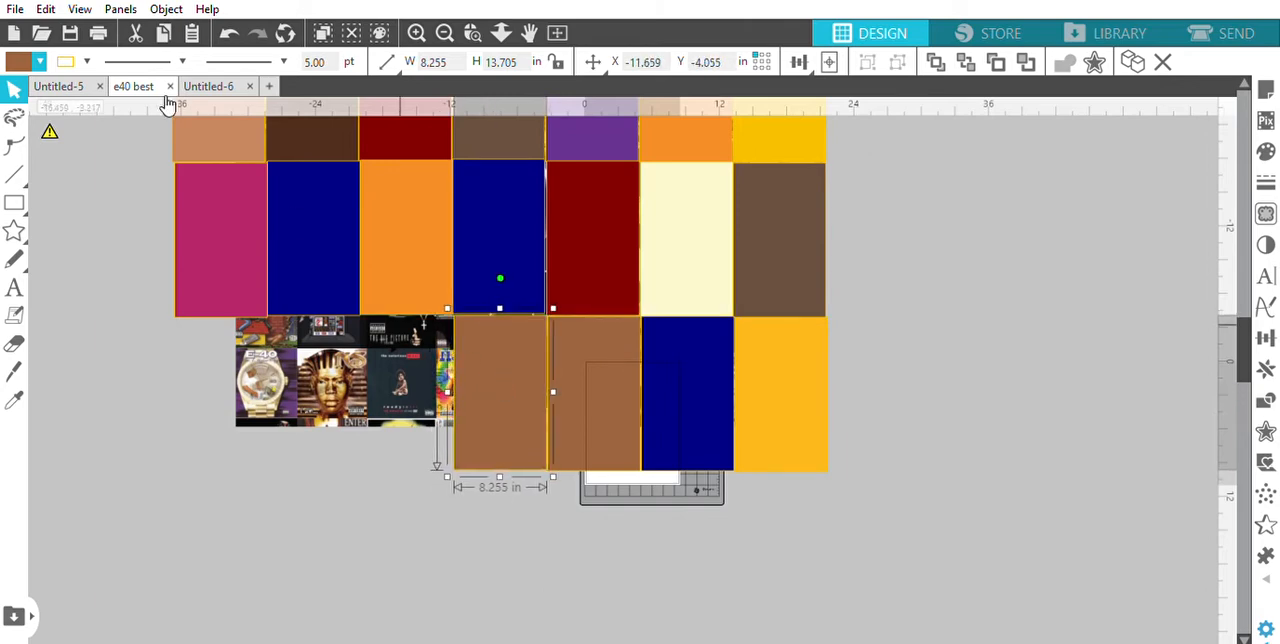
{"action": "left_click", "coordinate": [41, 67]}
{"action": "left_click", "coordinate": [53, 76]}
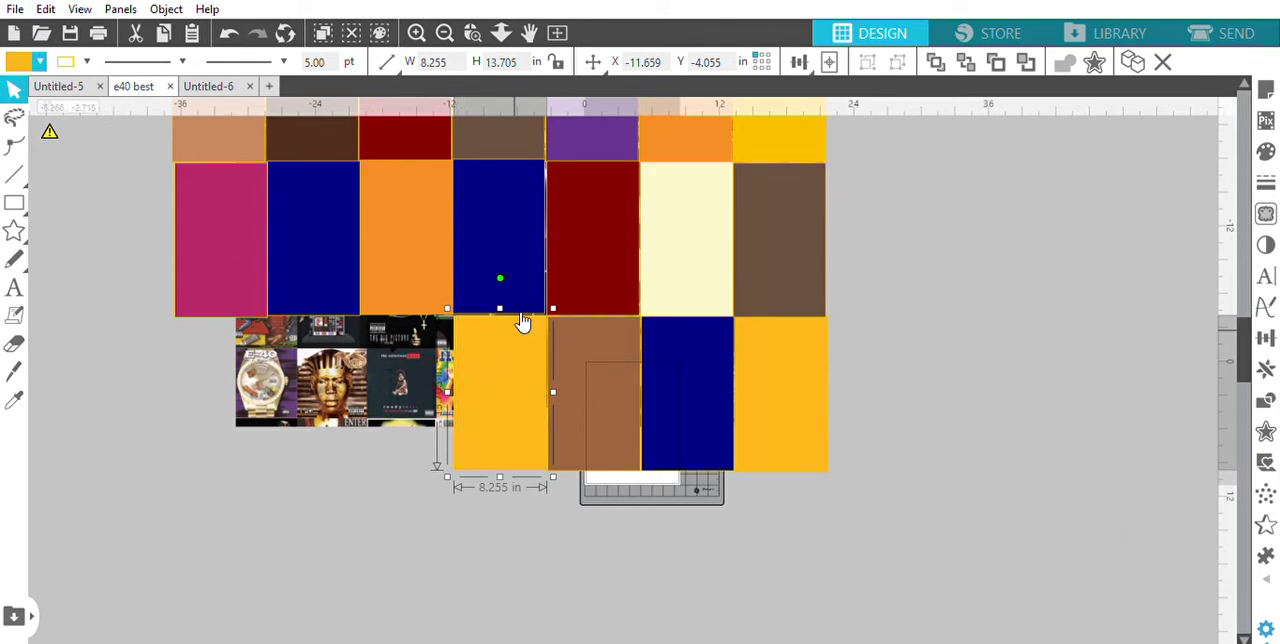
{"action": "left_click_drag", "start_coordinate": [523, 323], "coordinate": [409, 360]}
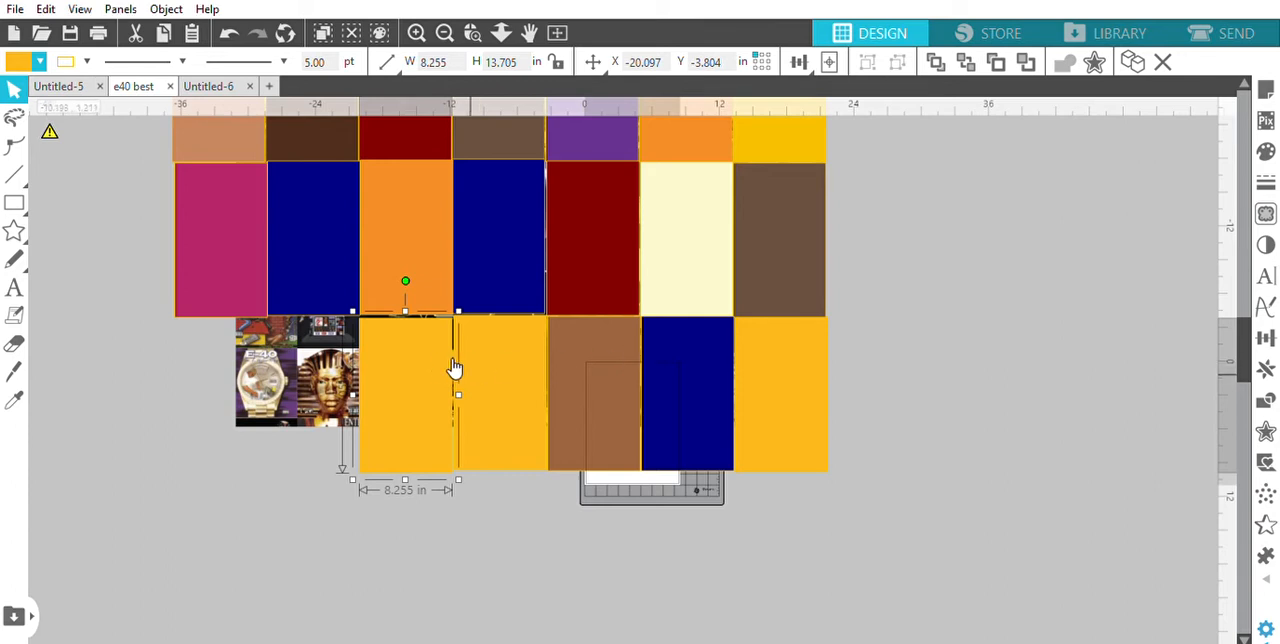
{"action": "left_click_drag", "start_coordinate": [454, 369], "coordinate": [427, 358]}
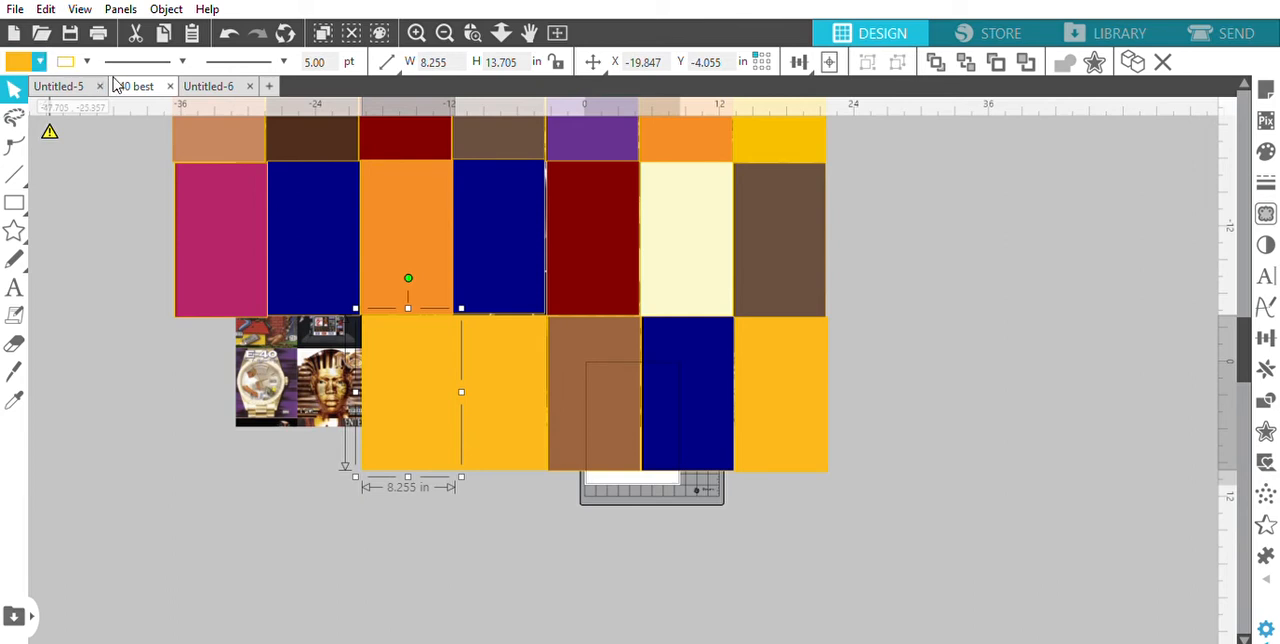
{"action": "key", "text": "ctrl+alt+j"}
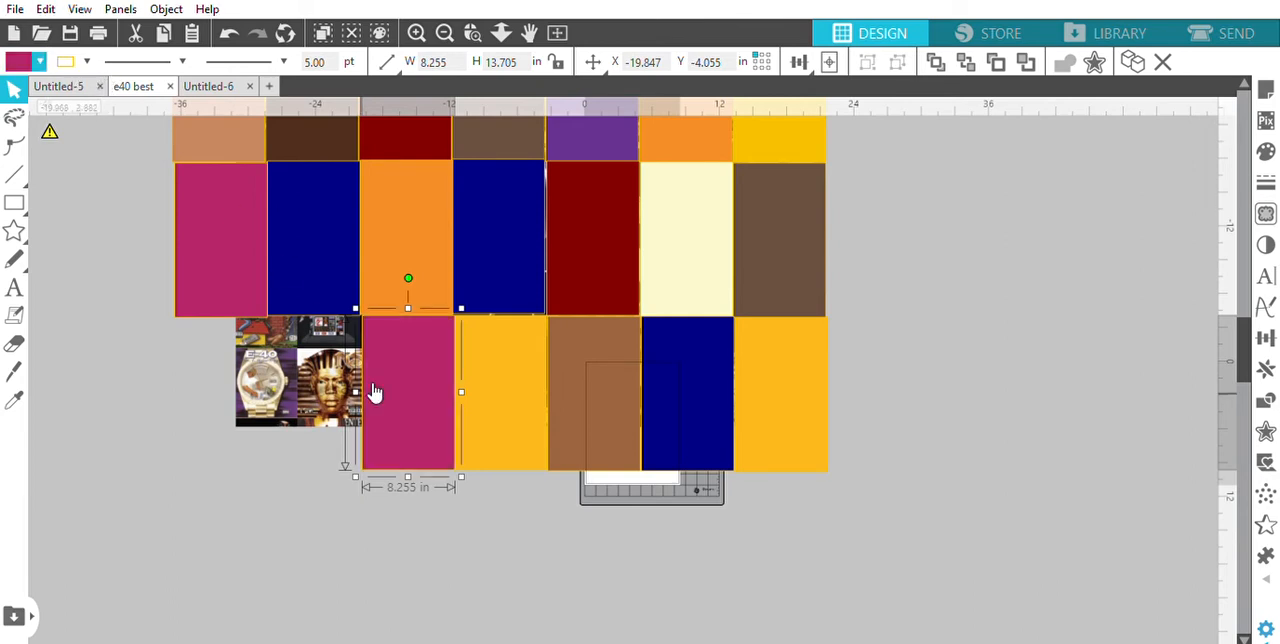
Complete the third row with two copies left of the magenta rectangle, filled medium brown and black
{"action": "left_click", "coordinate": [325, 383]}
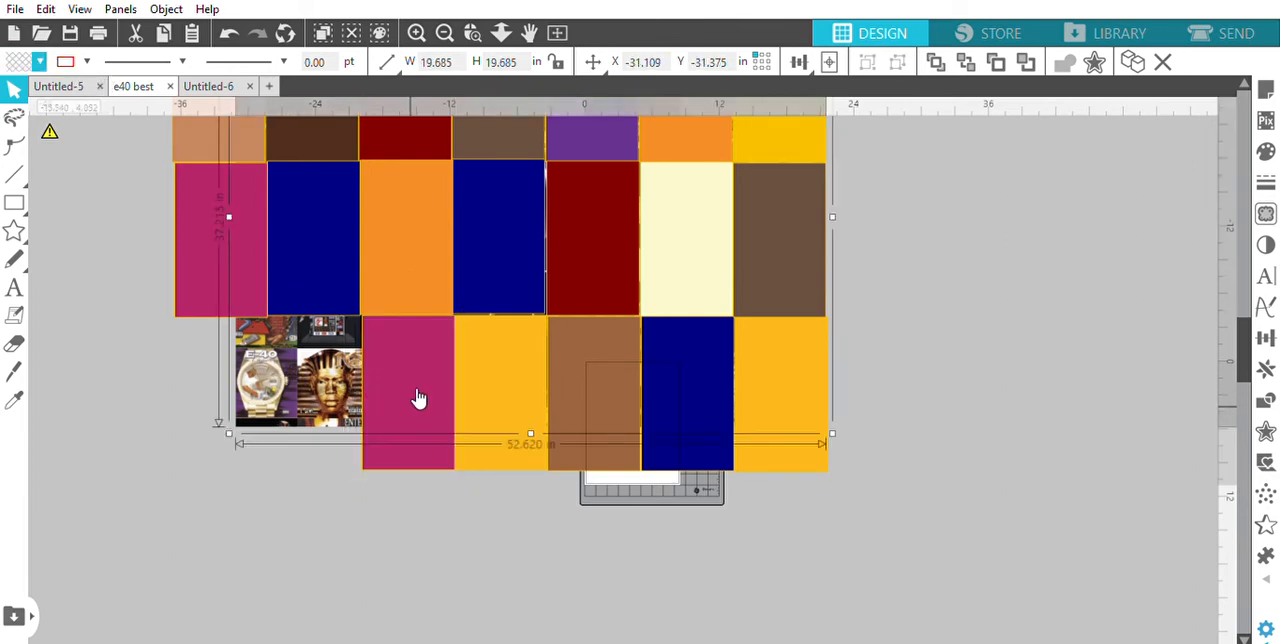
{"action": "left_click", "coordinate": [391, 432]}
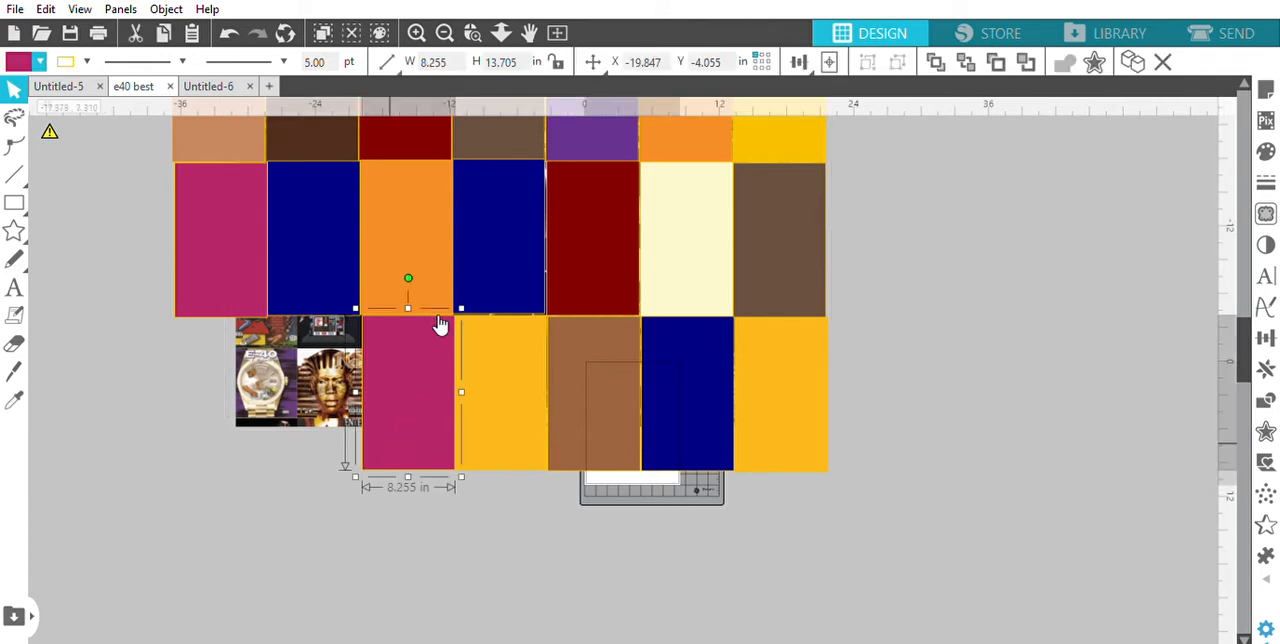
{"action": "left_click_drag", "start_coordinate": [429, 380], "coordinate": [312, 372]}
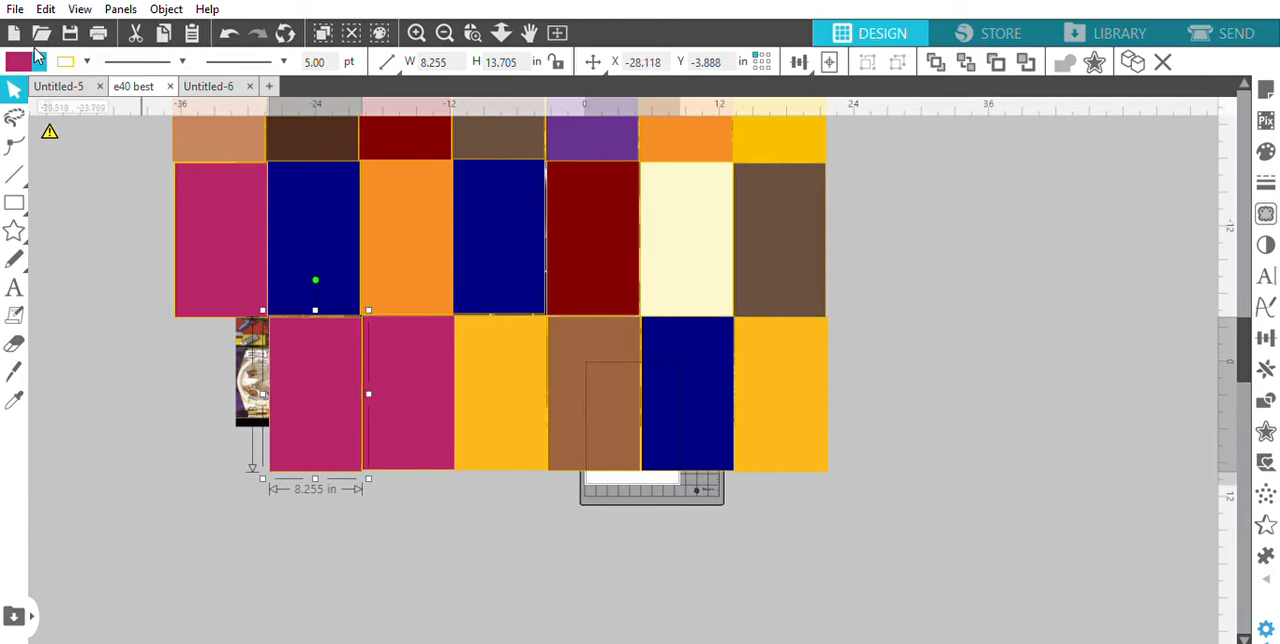
{"action": "left_click", "coordinate": [56, 74]}
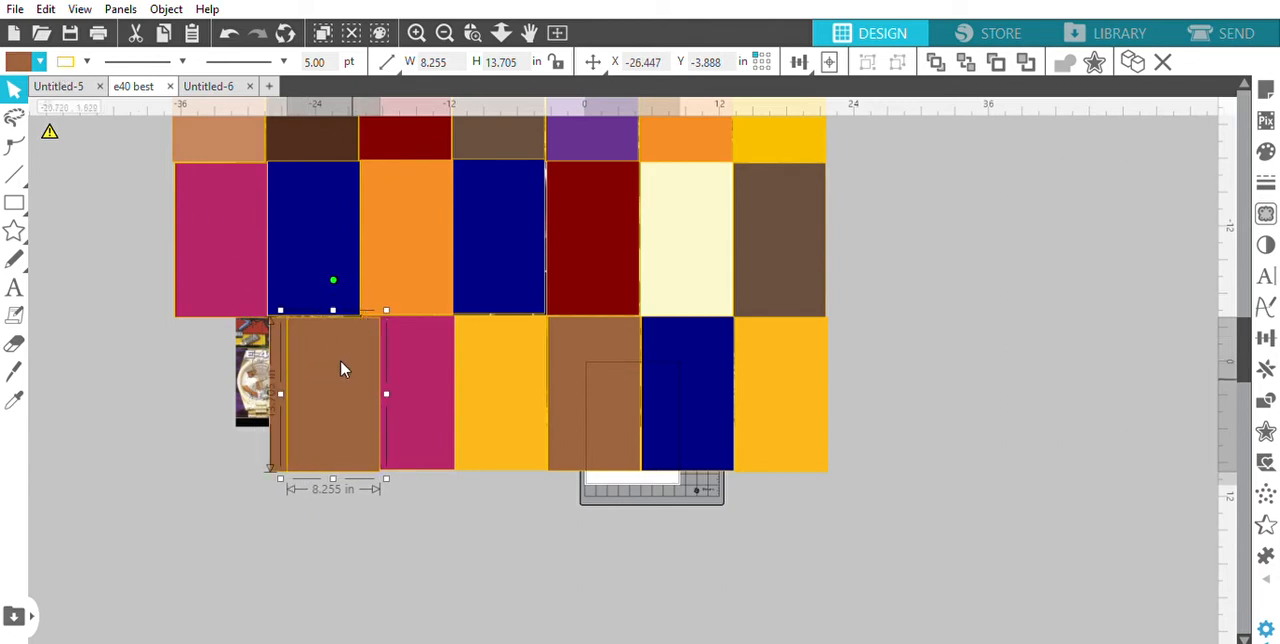
{"action": "left_click_drag", "start_coordinate": [343, 366], "coordinate": [247, 368]}
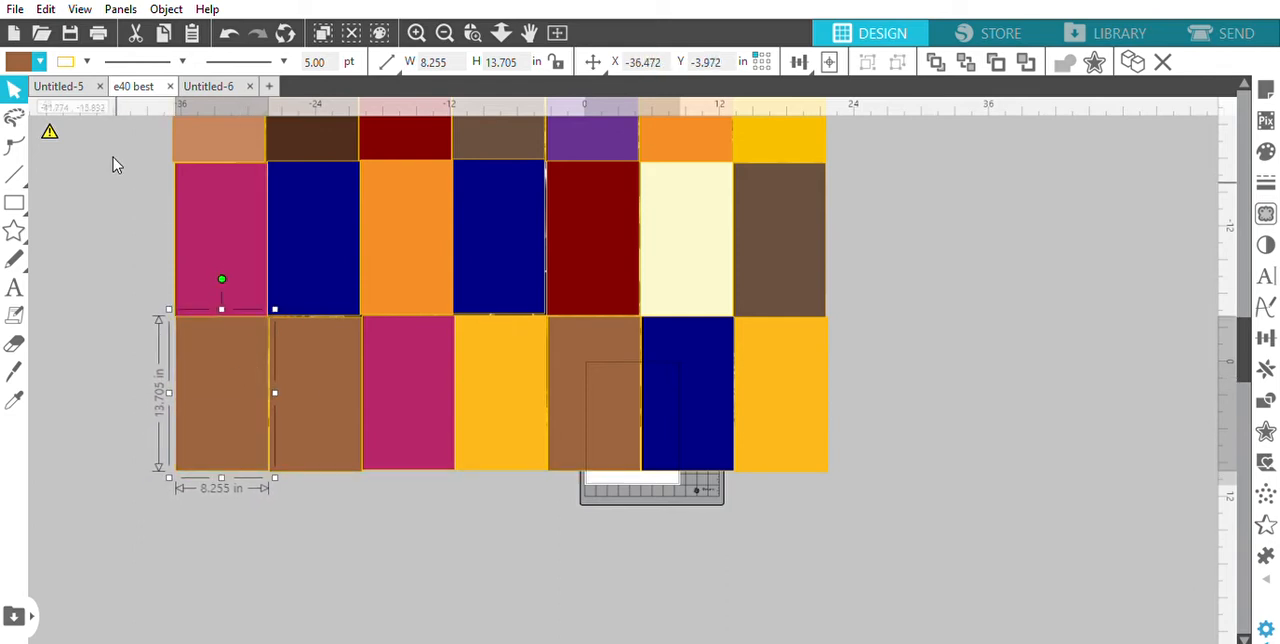
{"action": "left_click", "coordinate": [75, 97]}
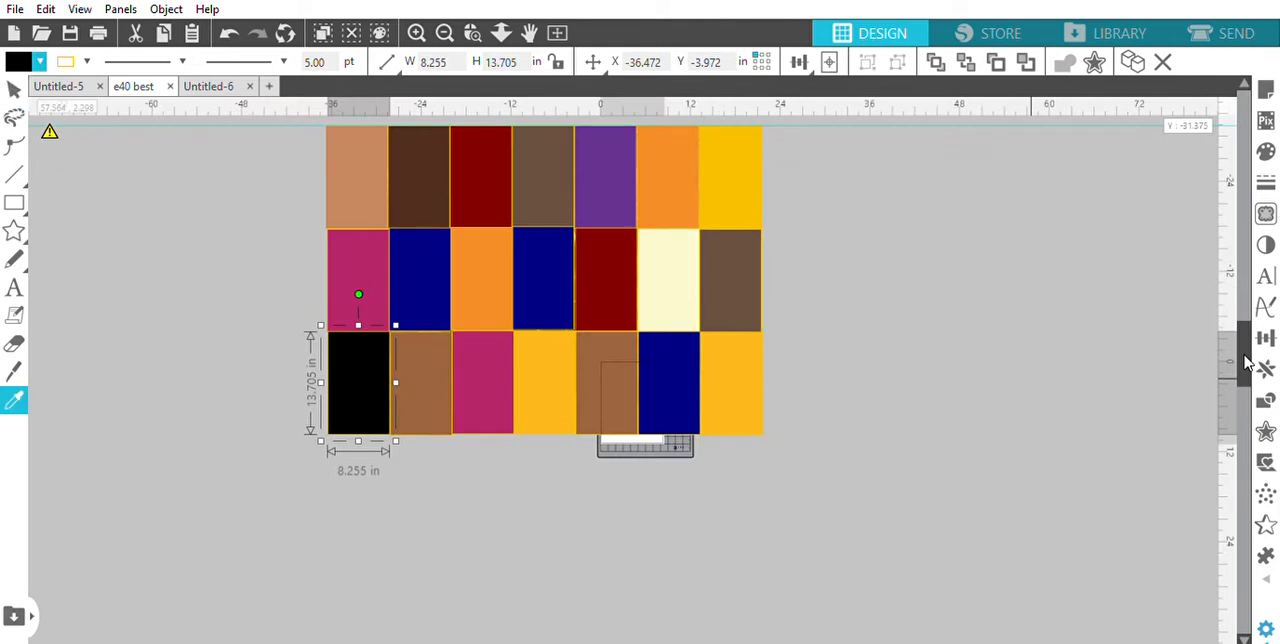
Select the whole tiled block with its artwork and place copies below it, to the lower left and to the upper left
{"action": "key", "text": "ctrl+minus"}
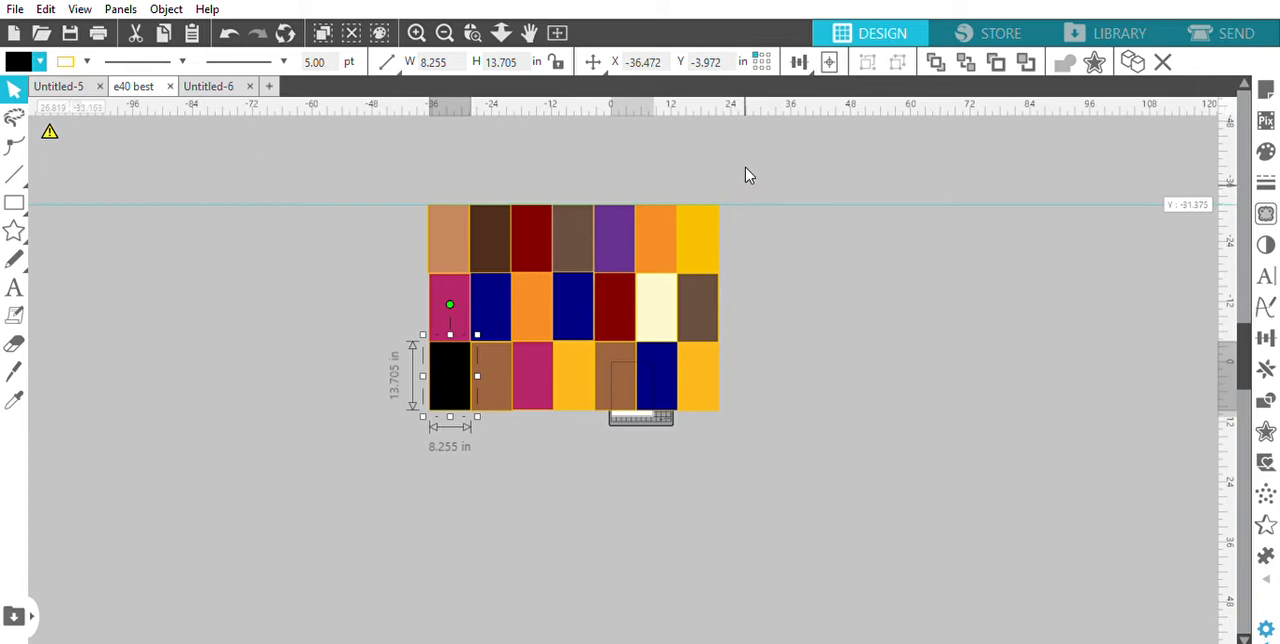
{"action": "left_click_drag", "start_coordinate": [745, 185], "coordinate": [413, 414]}
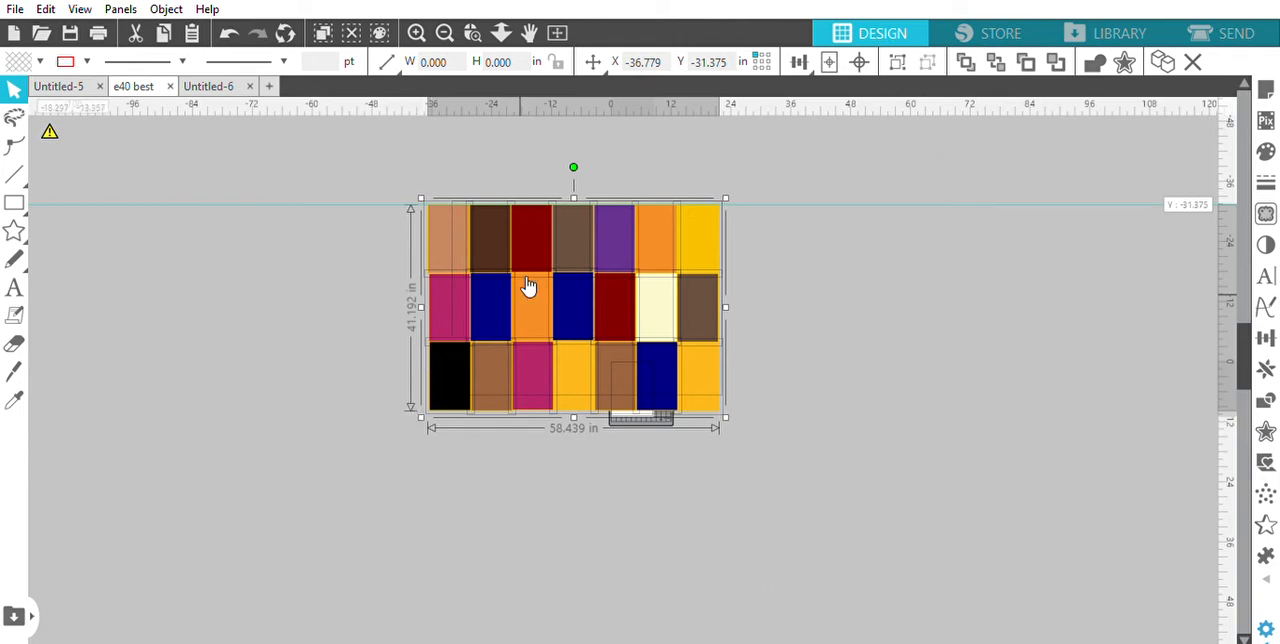
{"action": "left_click_drag", "start_coordinate": [554, 294], "coordinate": [538, 507]}
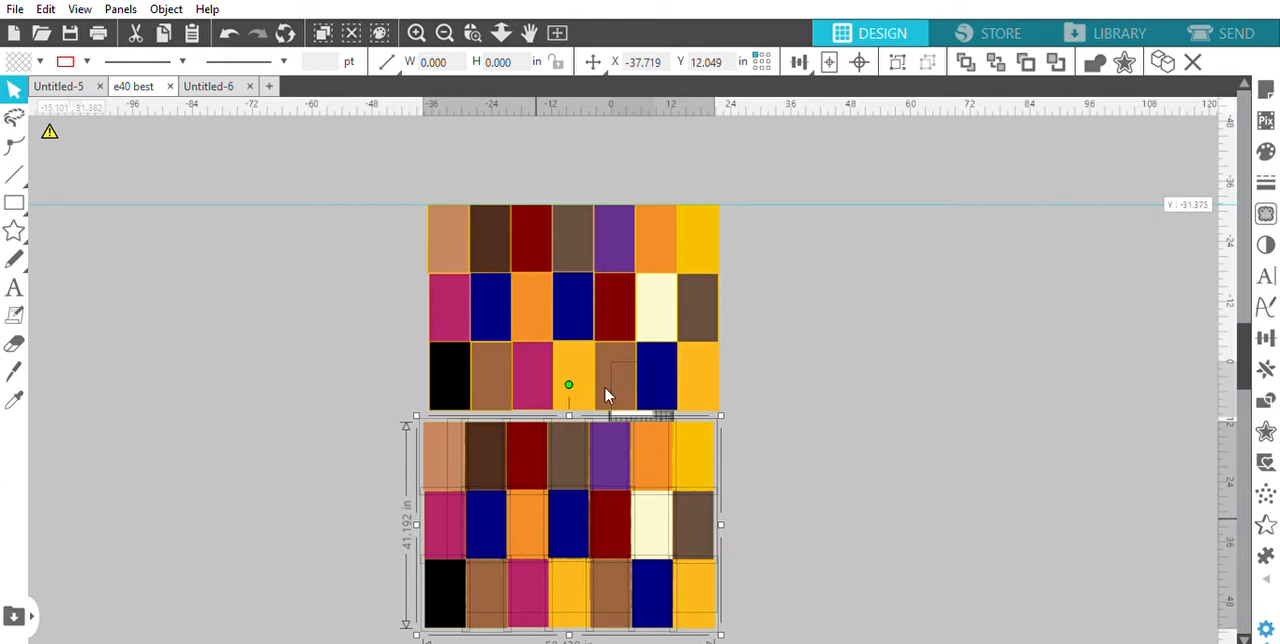
{"action": "left_click_drag", "start_coordinate": [590, 484], "coordinate": [262, 492]}
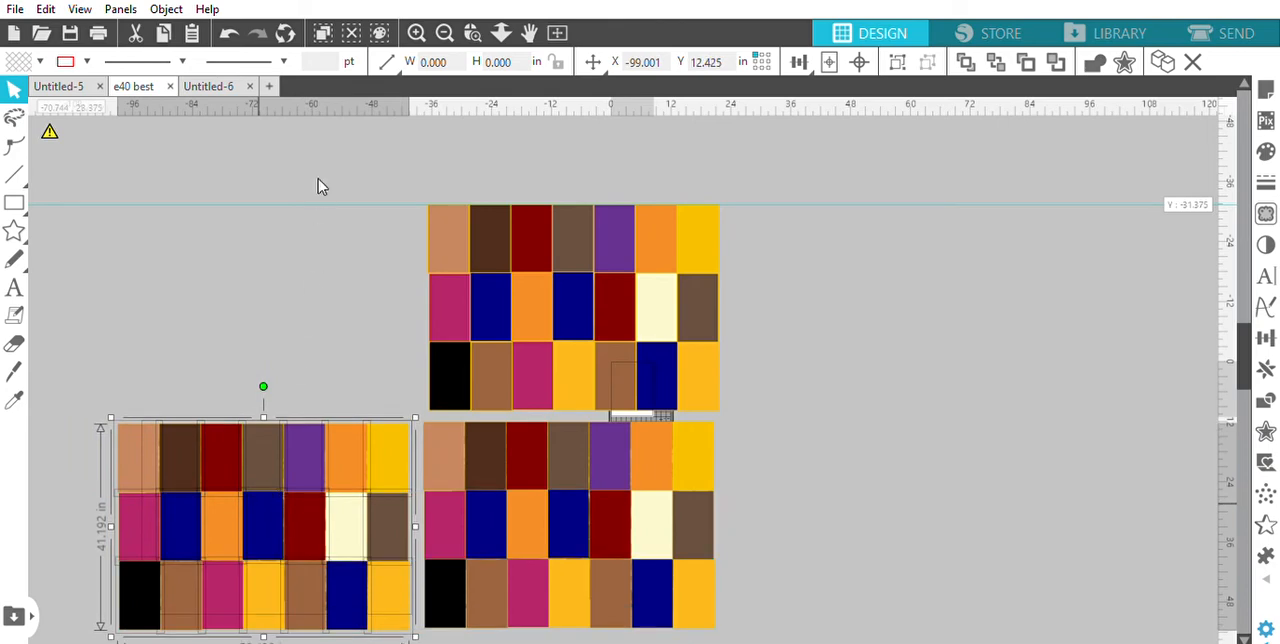
{"action": "key", "text": "Right"}
{"action": "left_click_drag", "start_coordinate": [334, 522], "coordinate": [312, 305]}
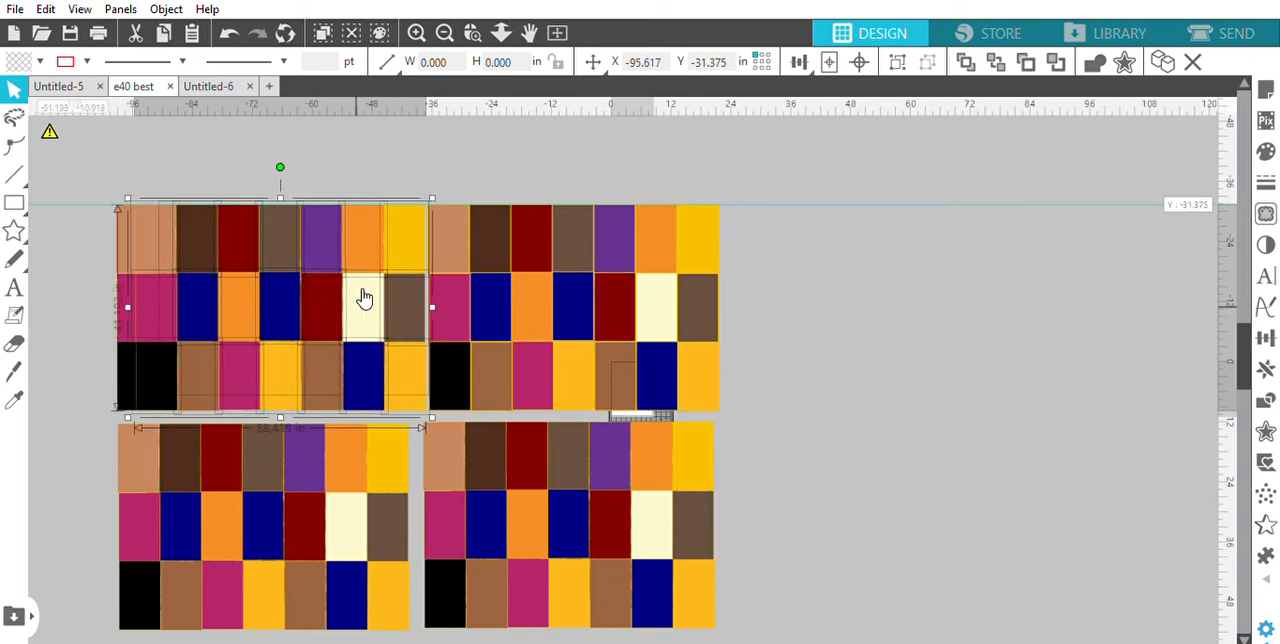
Place further copies of the block right of the original, directly below that copy, and farther right in the lower row
{"action": "left_click_drag", "start_coordinate": [366, 294], "coordinate": [968, 305]}
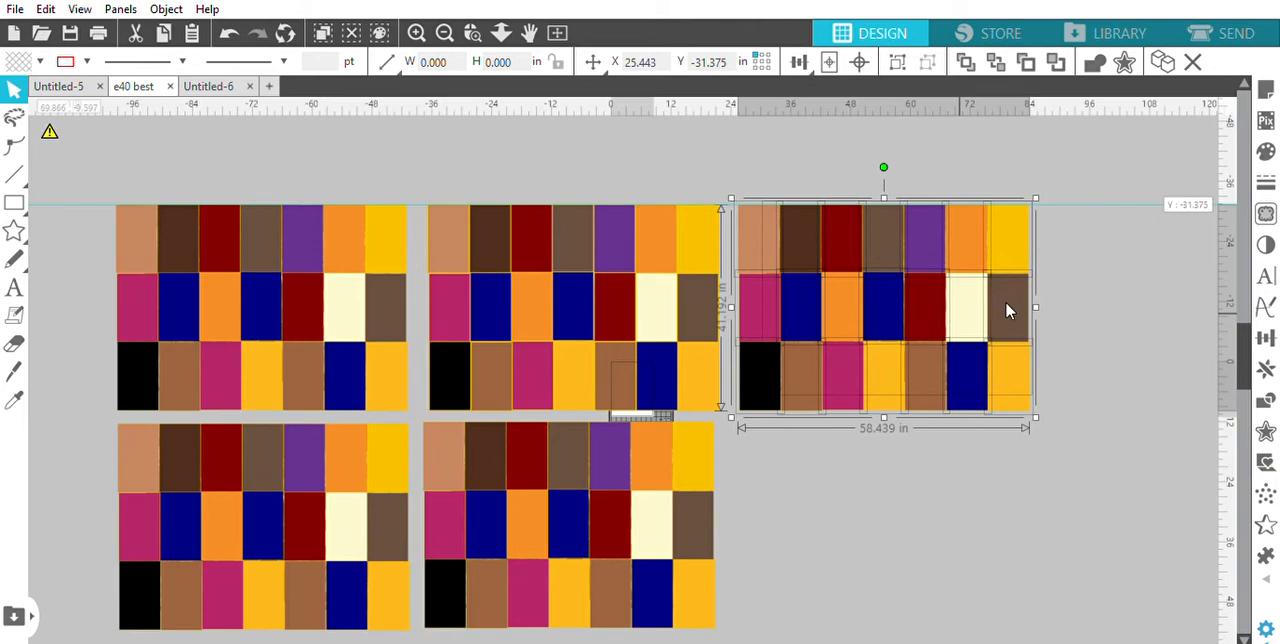
{"action": "key", "text": "ctrl+v"}
{"action": "left_click_drag", "start_coordinate": [930, 291], "coordinate": [915, 507]}
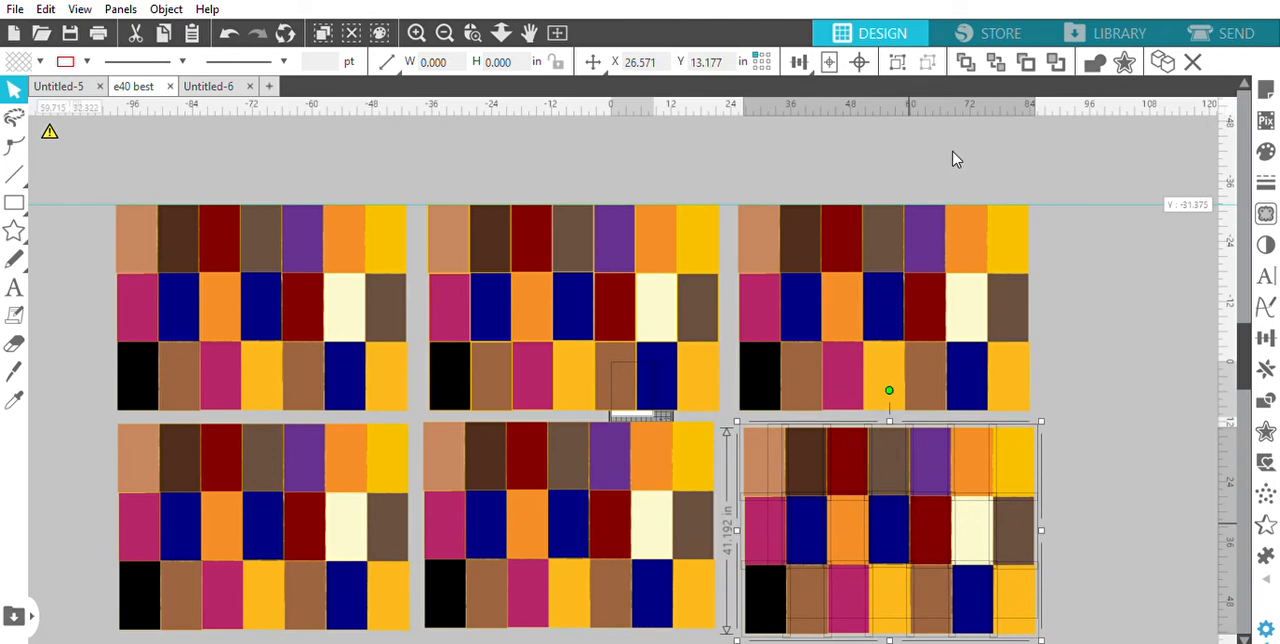
{"action": "key", "text": "ctrl+v"}
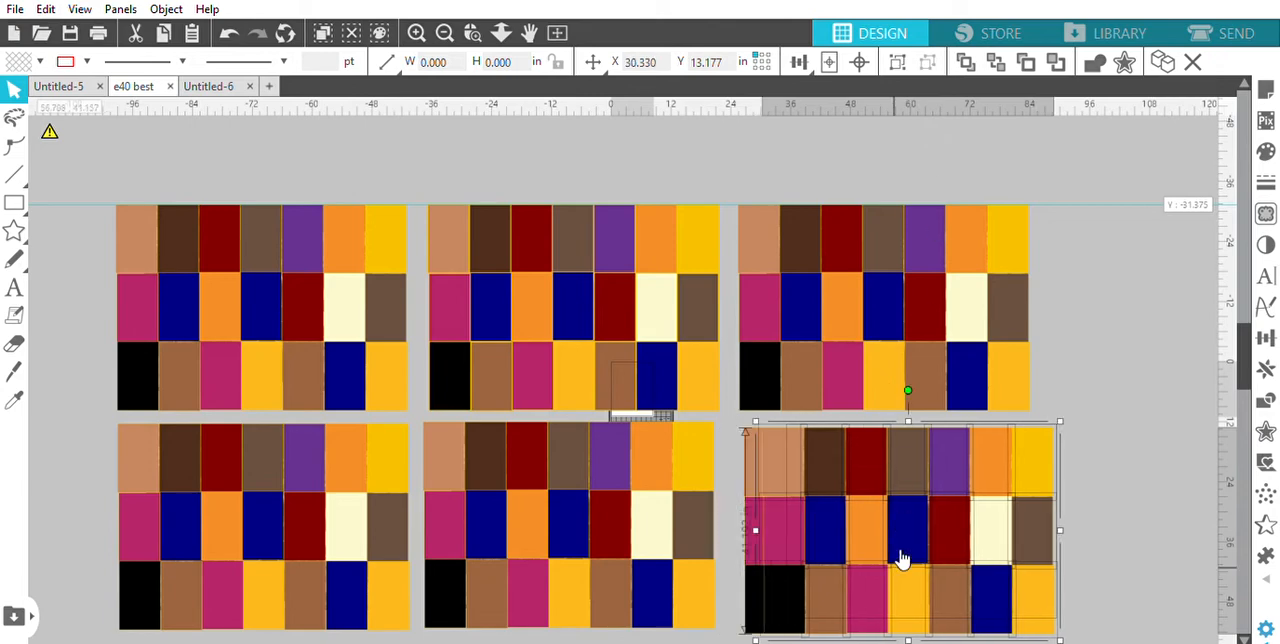
{"action": "left_click_drag", "start_coordinate": [900, 558], "coordinate": [1190, 557]}
{"action": "left_click", "coordinate": [1136, 292]}
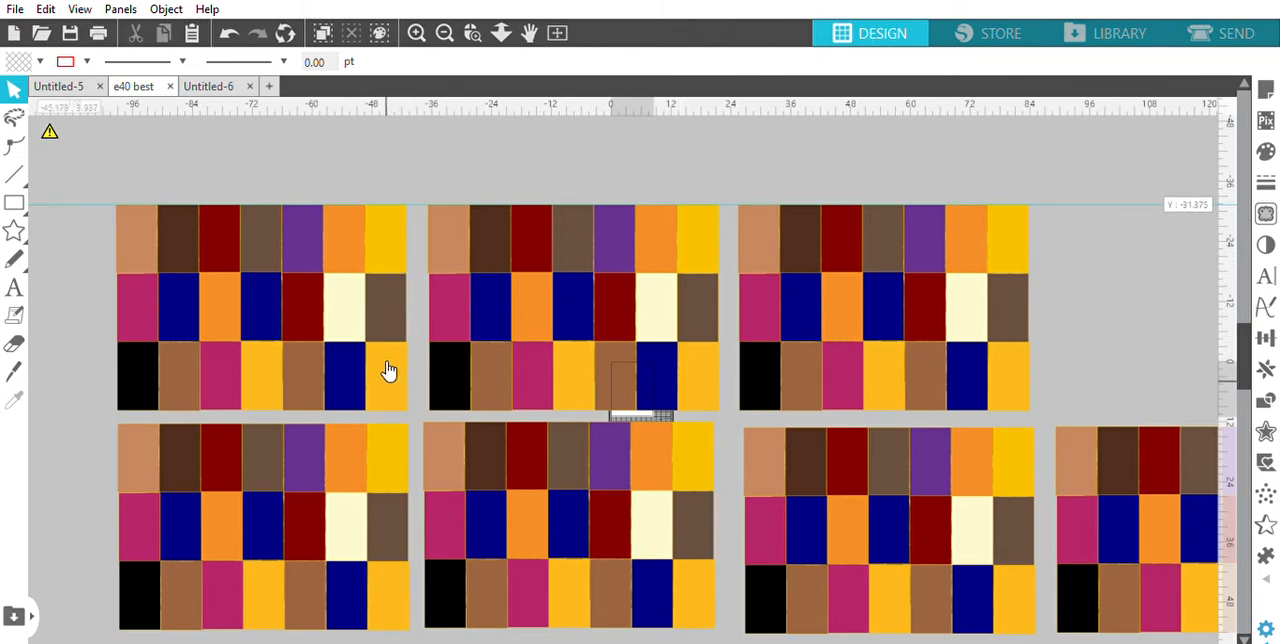
In the upper-left block, delete the top row's orange and purple rectangles and the last rectangles of the second and third rows
{"action": "left_click", "coordinate": [345, 243]}
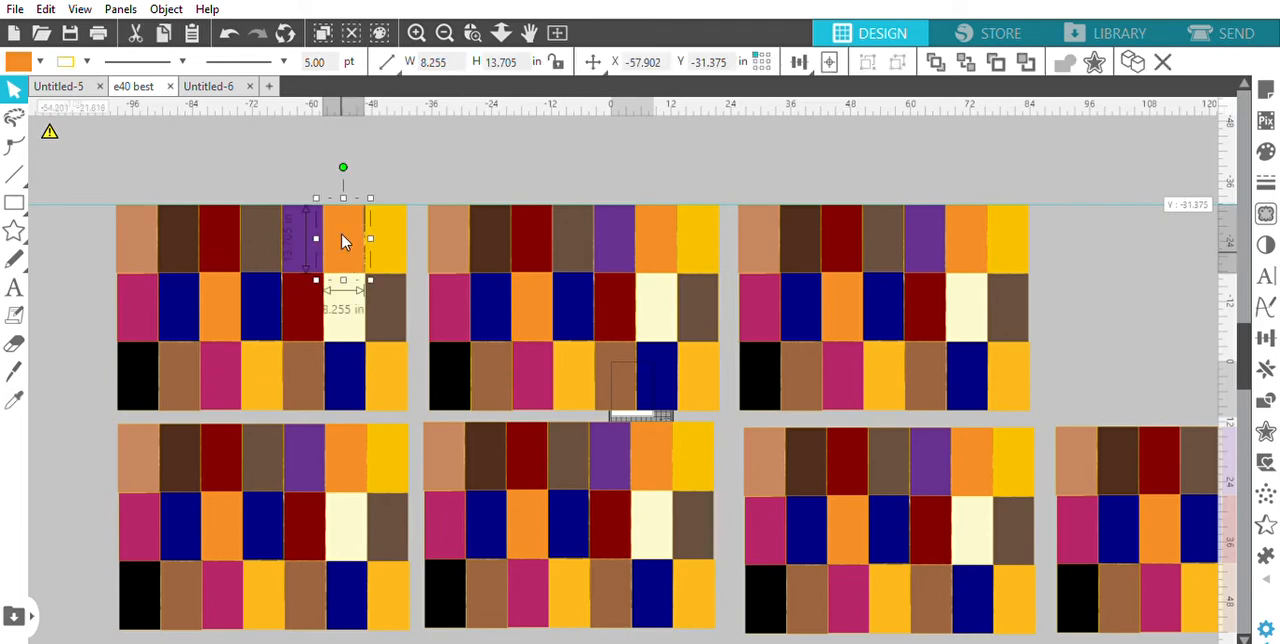
{"action": "key", "text": "Delete"}
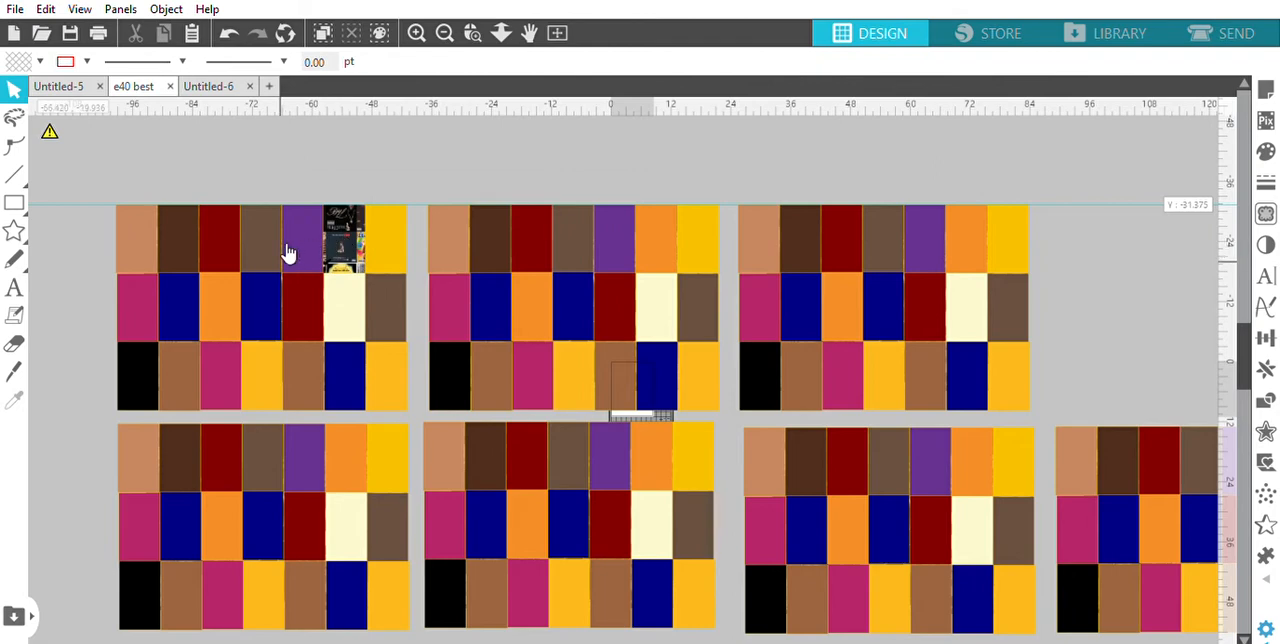
{"action": "left_click", "coordinate": [312, 222]}
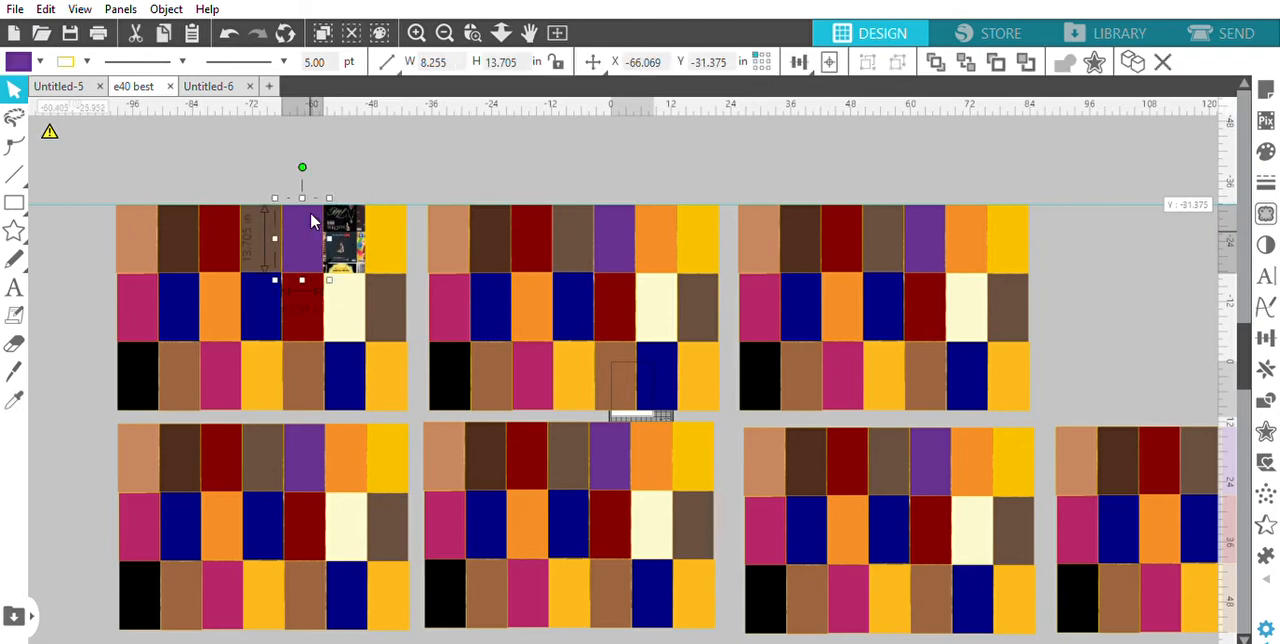
{"action": "left_click_drag", "start_coordinate": [312, 222], "coordinate": [388, 305]}
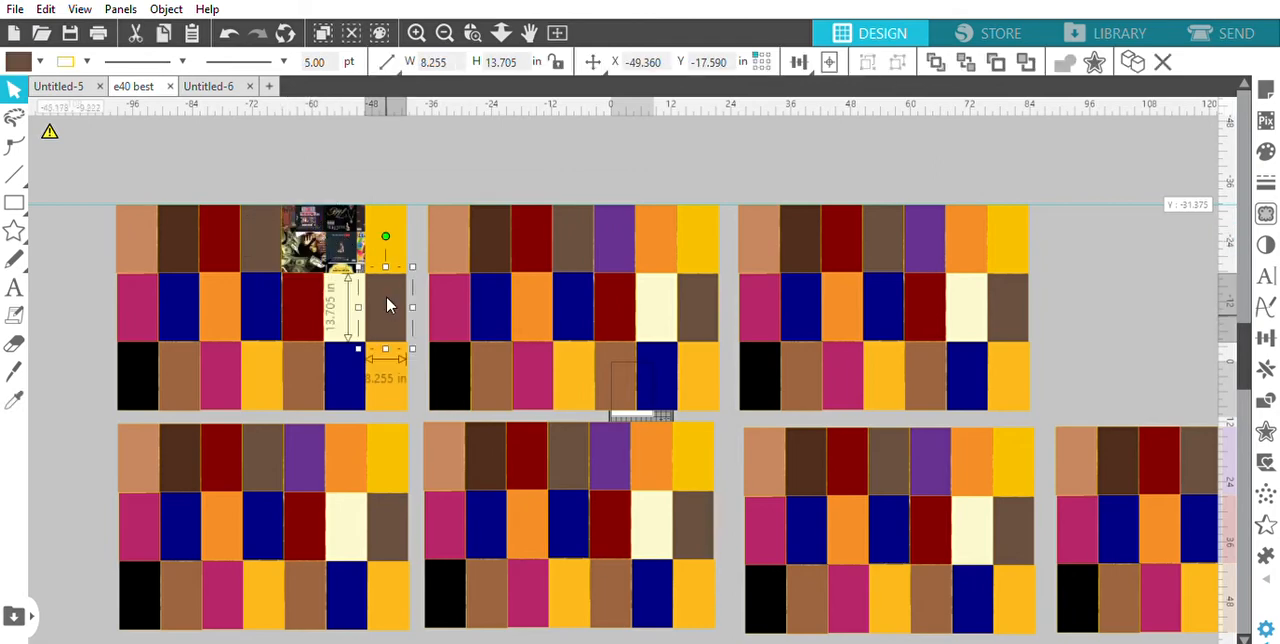
{"action": "key", "text": "Delete"}
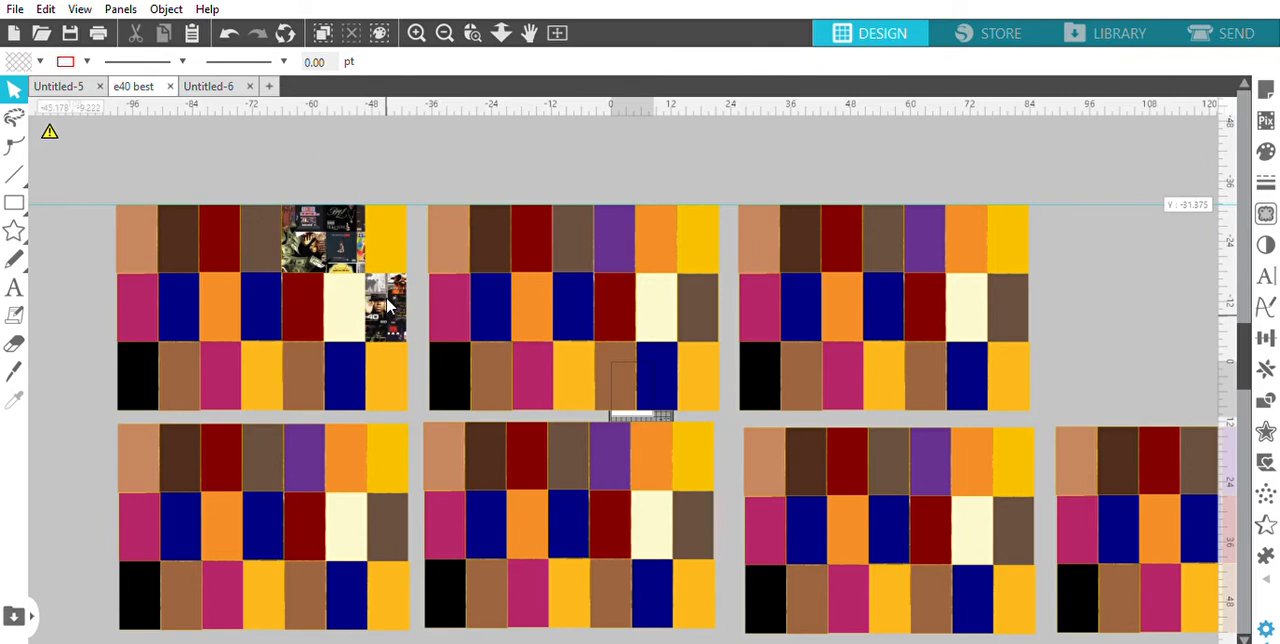
{"action": "left_click", "coordinate": [383, 355]}
{"action": "key", "text": "Delete"}
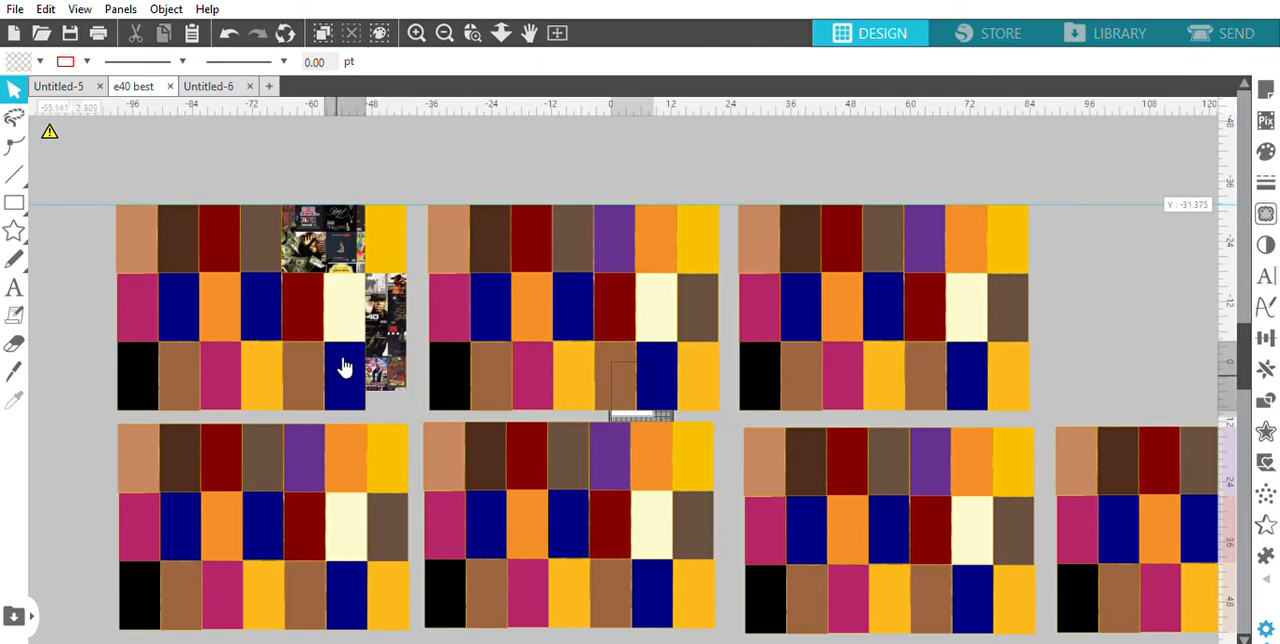
Delete the third row's navy rectangle and the second row's cream and dark red rectangles from the upper-left block
{"action": "left_click", "coordinate": [341, 364]}
{"action": "key", "text": "Delete"}
{"action": "left_click", "coordinate": [337, 302]}
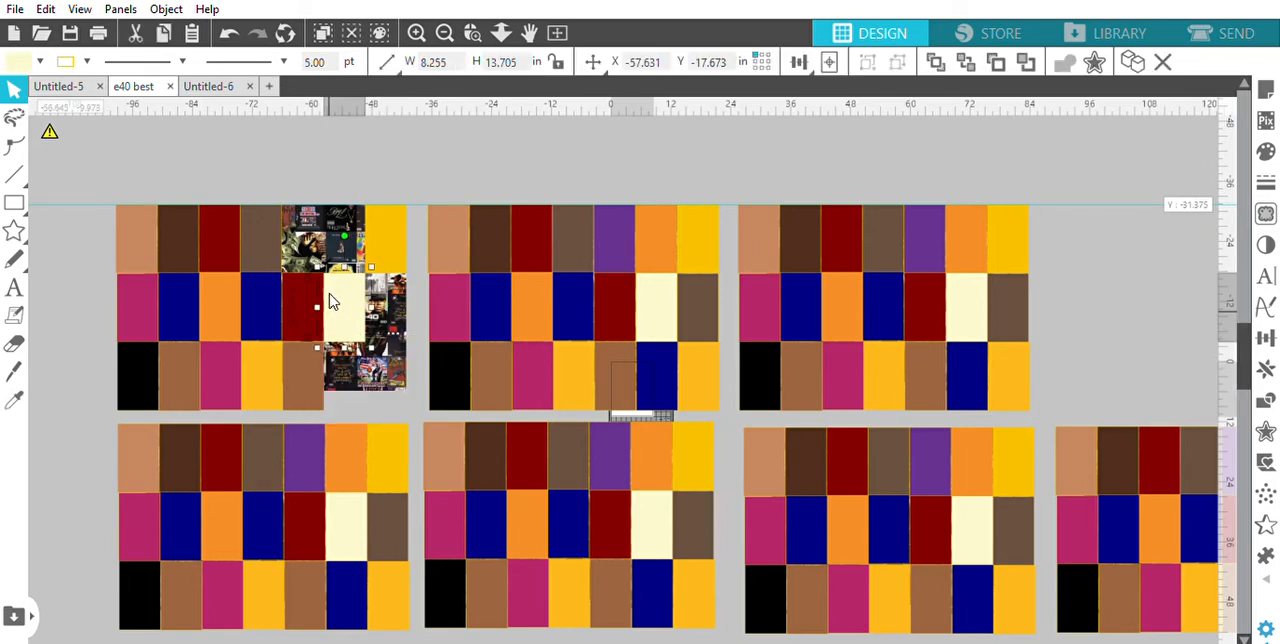
{"action": "key", "text": "Delete"}
{"action": "left_click", "coordinate": [306, 302]}
{"action": "key", "text": "Delete"}
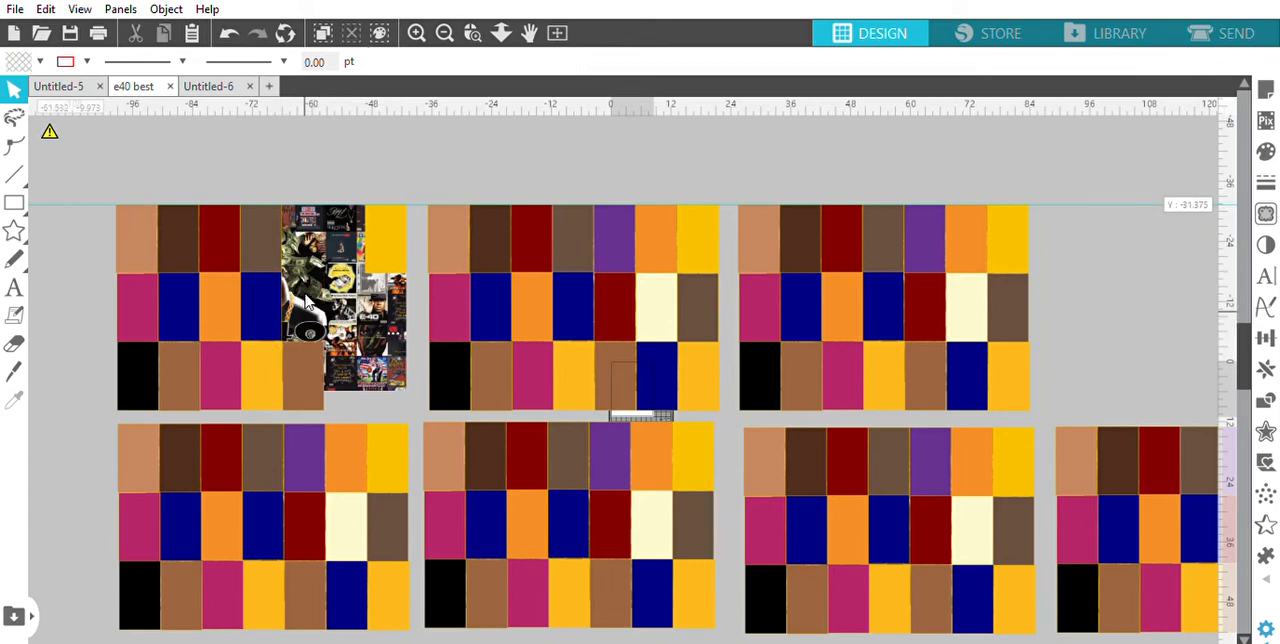
Remove the third row's remaining golden yellow rectangle, the brown one beside it, and the navy one above from the upper-left block
{"action": "left_click", "coordinate": [308, 354]}
{"action": "key", "text": "Delete"}
{"action": "left_click", "coordinate": [274, 356]}
{"action": "key", "text": "Delete"}
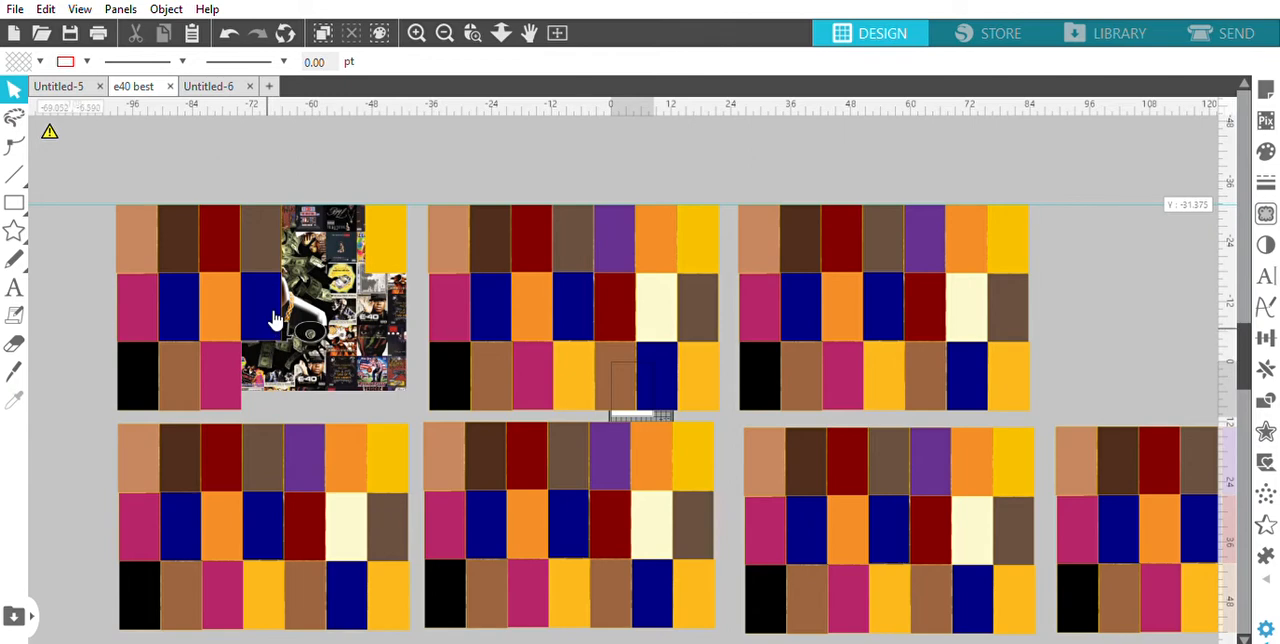
{"action": "left_click", "coordinate": [272, 318]}
{"action": "key", "text": "Delete"}
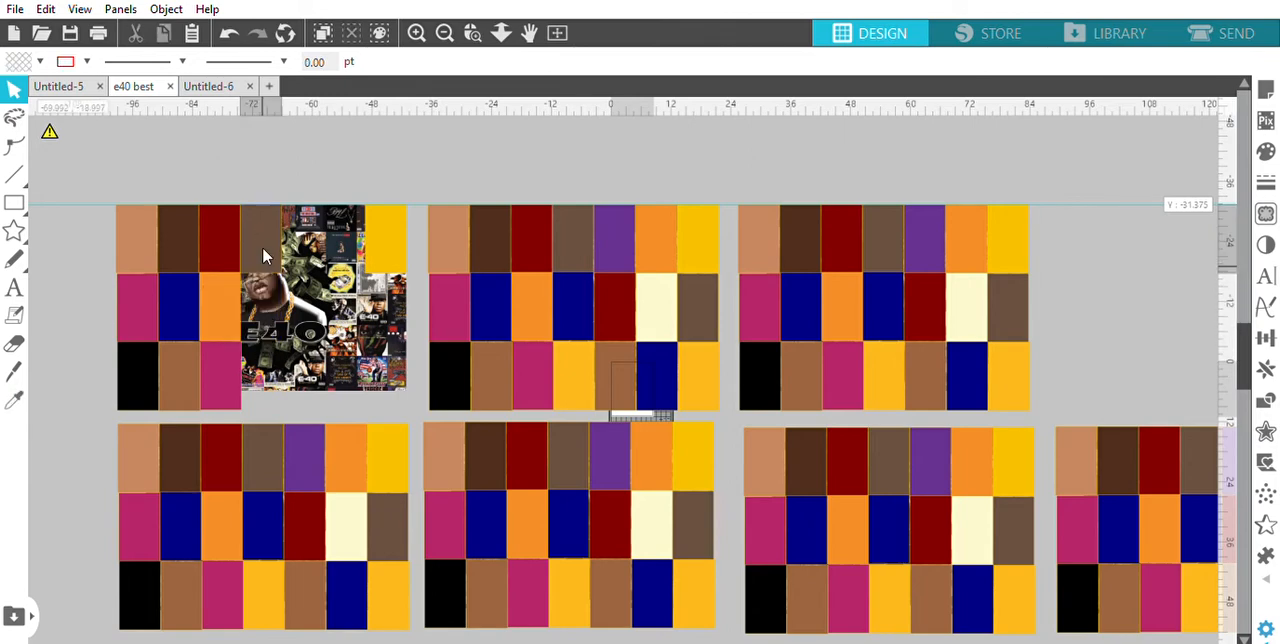
Delete the upper-left block's greyish brown and dark red top-row rectangles, the second row's orange one and the third row's magenta one
{"action": "left_click", "coordinate": [262, 246]}
{"action": "key", "text": "Delete"}
{"action": "left_click", "coordinate": [224, 234]}
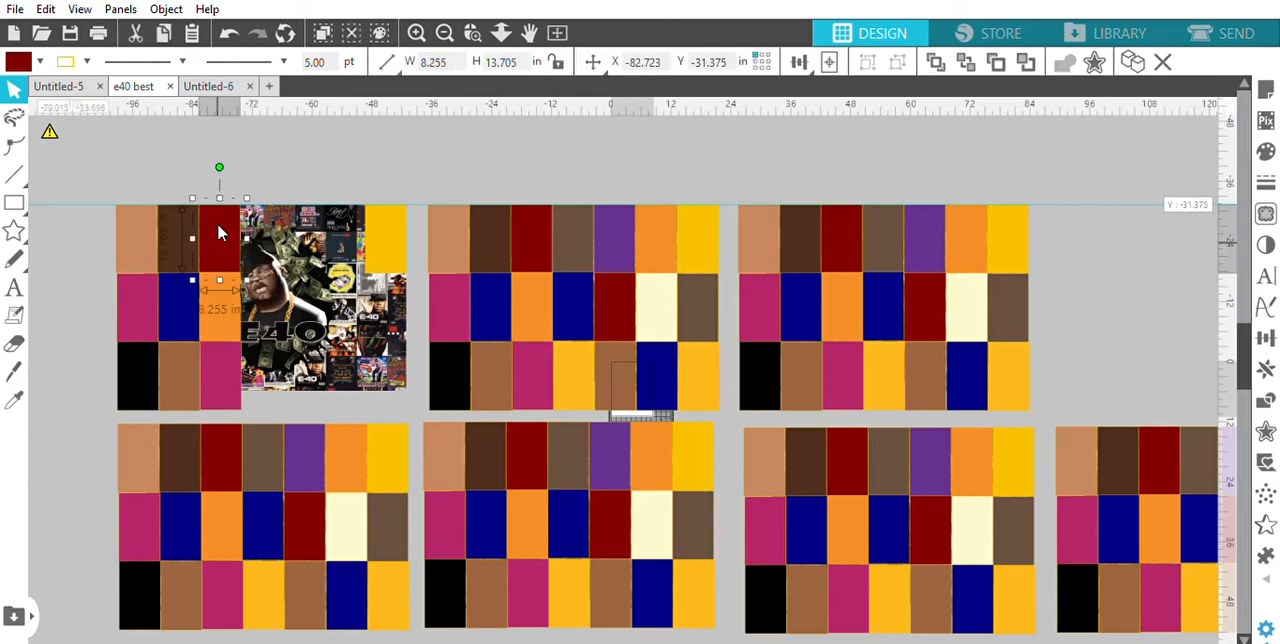
{"action": "key", "text": "Delete"}
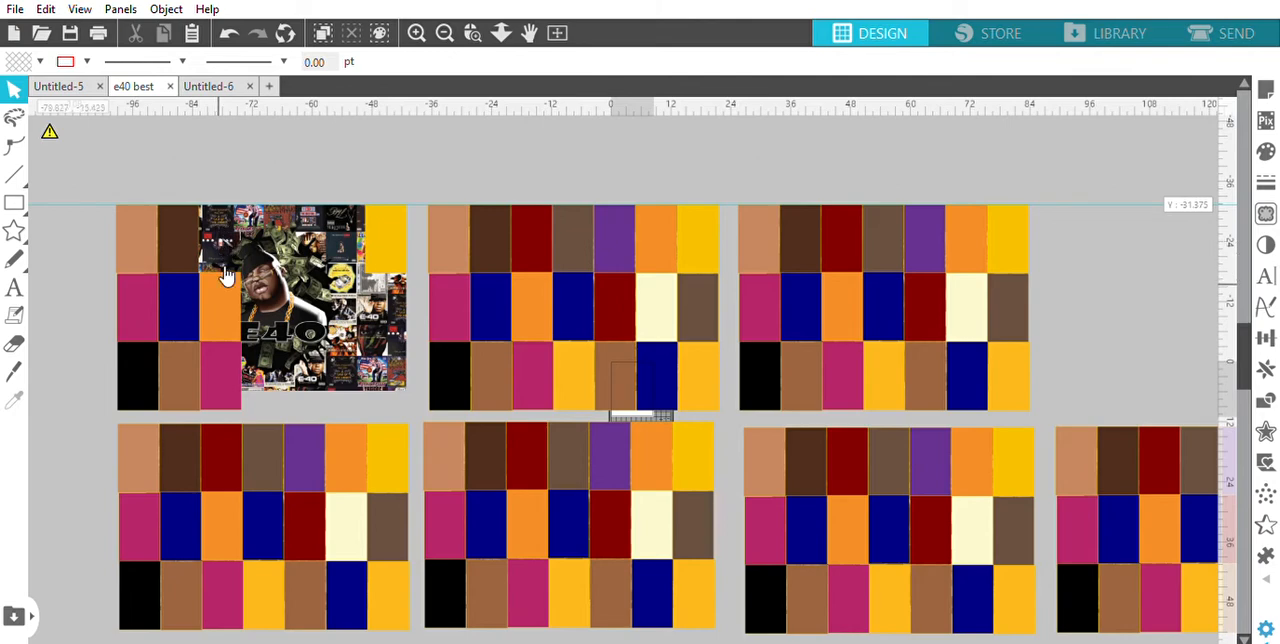
{"action": "left_click", "coordinate": [226, 280]}
{"action": "key", "text": "Delete"}
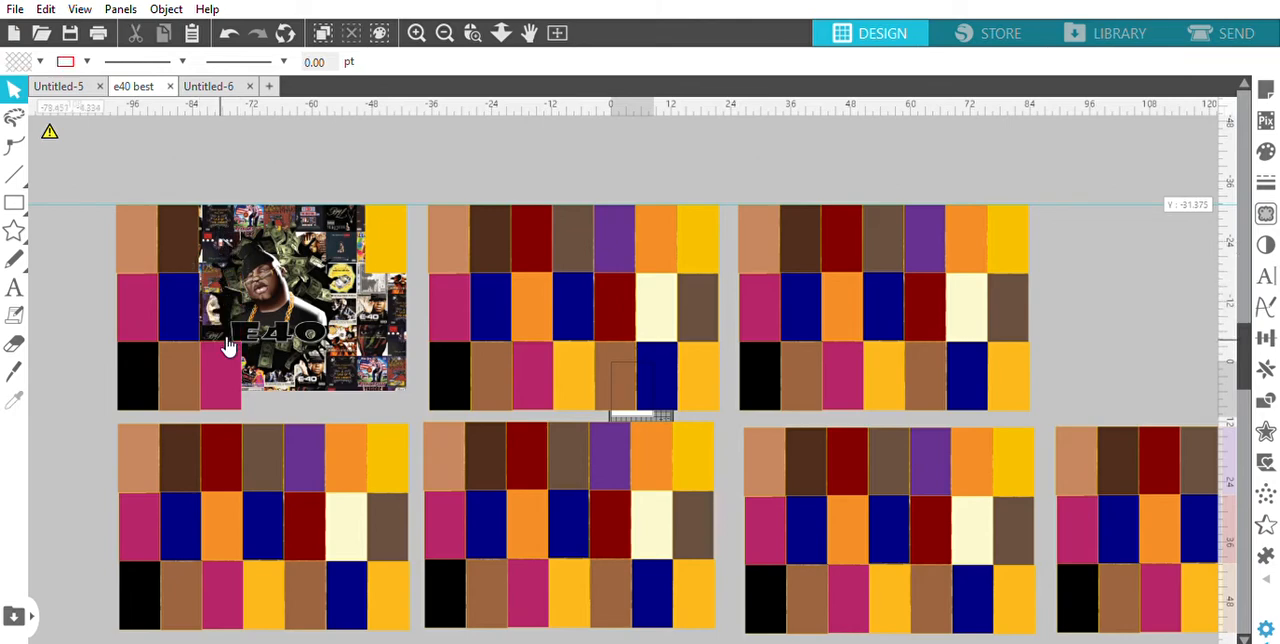
{"action": "left_click", "coordinate": [228, 345]}
{"action": "key", "text": "Delete"}
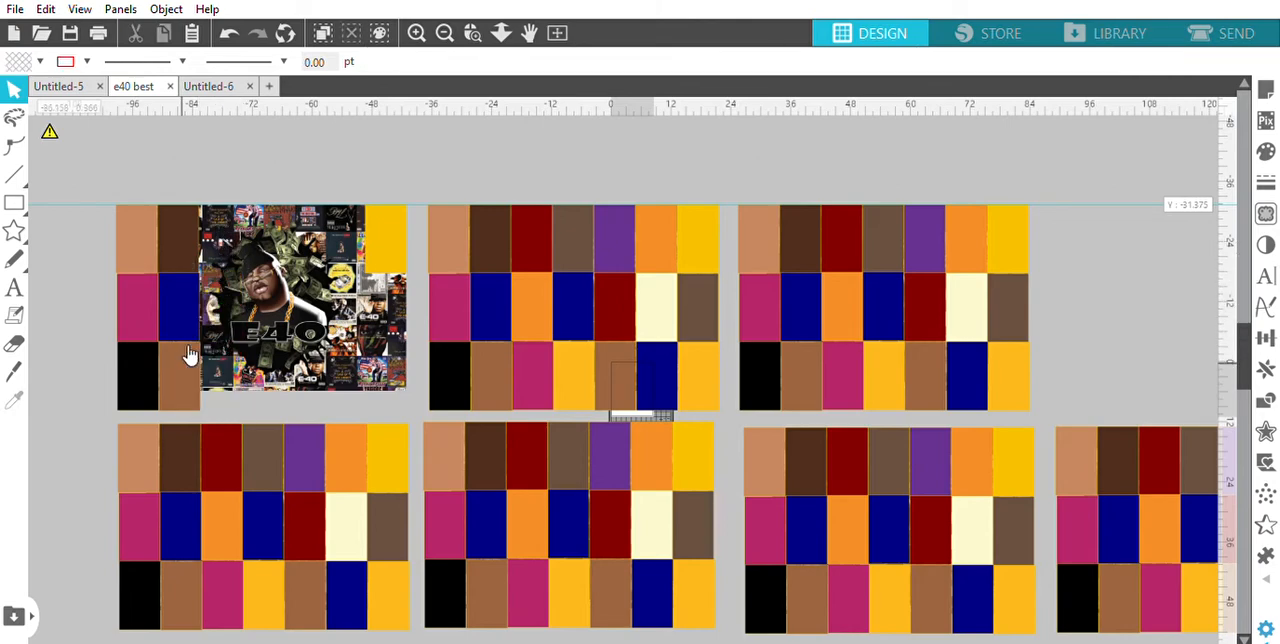
Delete the brown and black rectangles left in the third row and the magenta and navy ones left in the second row
{"action": "left_click", "coordinate": [183, 352]}
{"action": "key", "text": "Delete"}
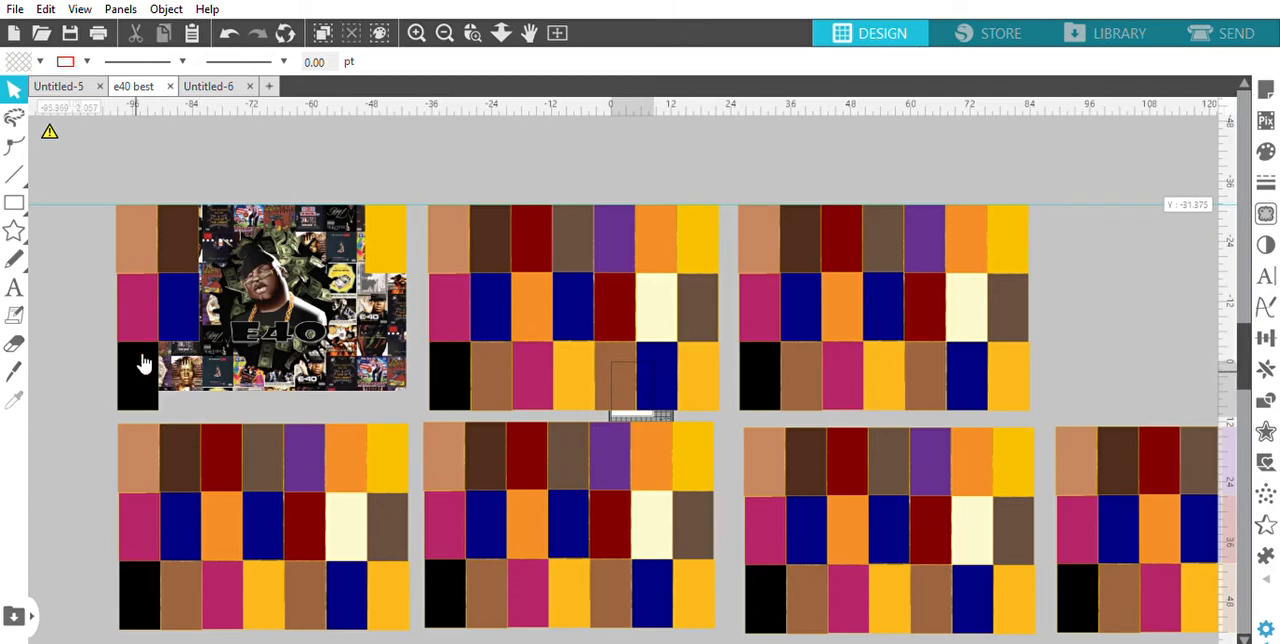
{"action": "left_click", "coordinate": [137, 354]}
{"action": "key", "text": "Delete"}
{"action": "left_click", "coordinate": [131, 289]}
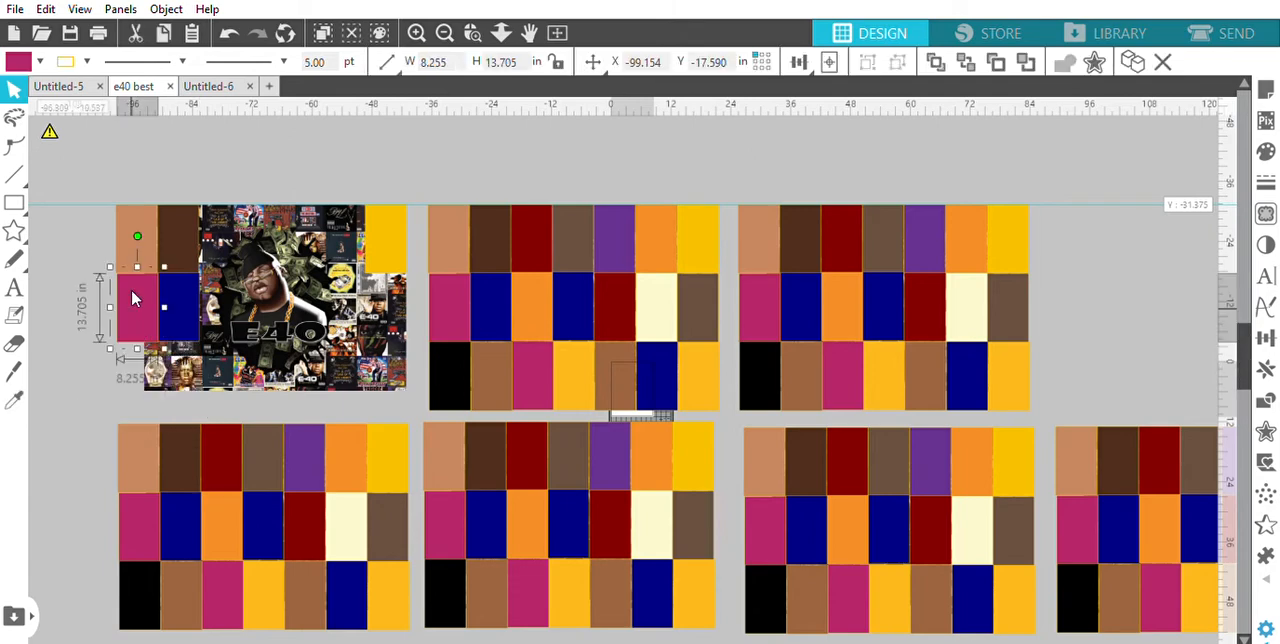
{"action": "key", "text": "Delete"}
{"action": "left_click", "coordinate": [174, 299]}
{"action": "key", "text": "Delete"}
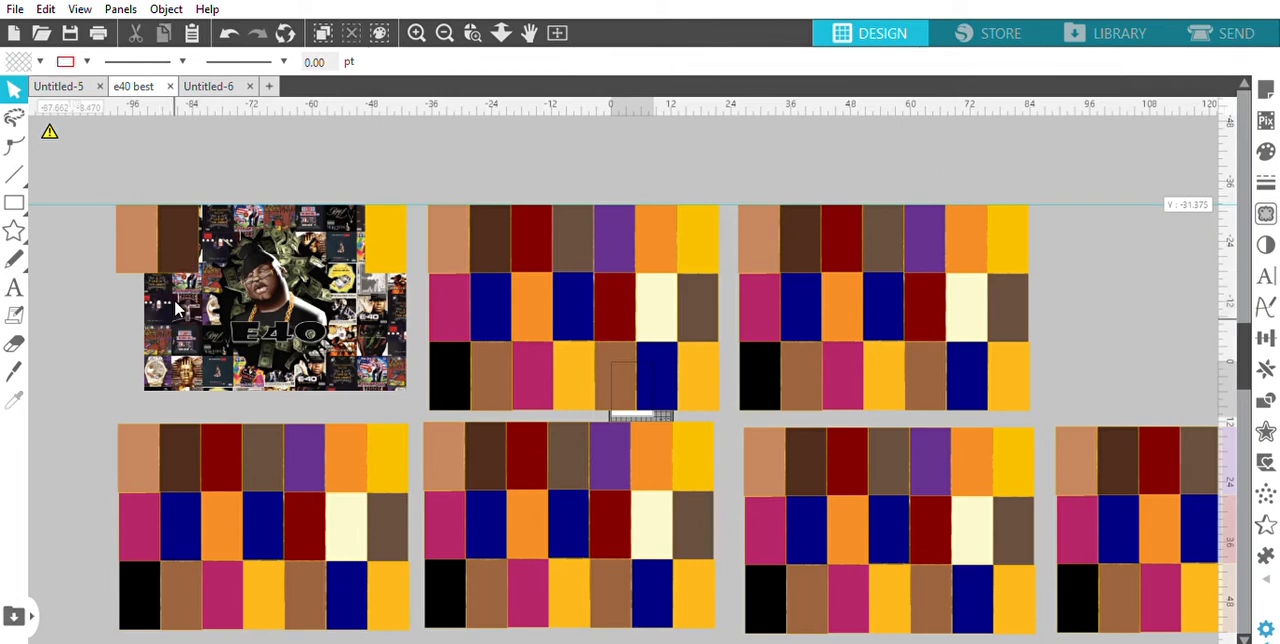
Delete the dark brown and tan rectangles from the top row of the upper-left block
{"action": "left_click", "coordinate": [180, 220]}
{"action": "key", "text": "Delete"}
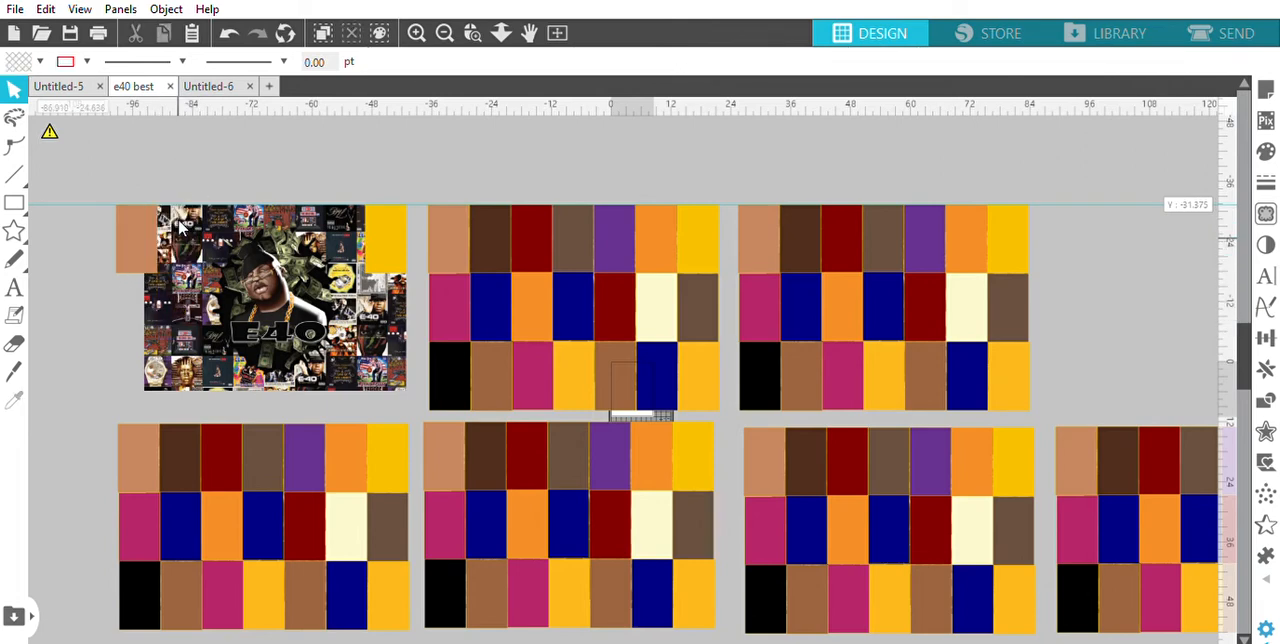
{"action": "left_click", "coordinate": [150, 225]}
{"action": "key", "text": "Delete"}
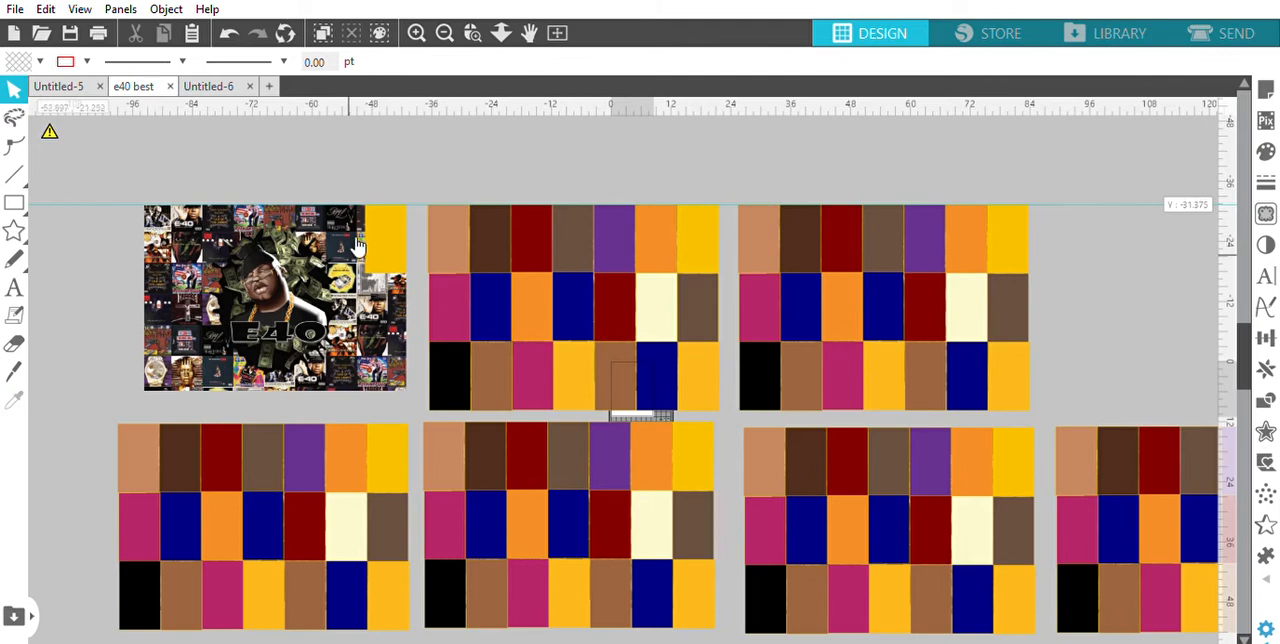
Set the fill of the remaining golden yellow rectangle over the upper-left artwork to transparent
{"action": "left_click", "coordinate": [388, 245]}
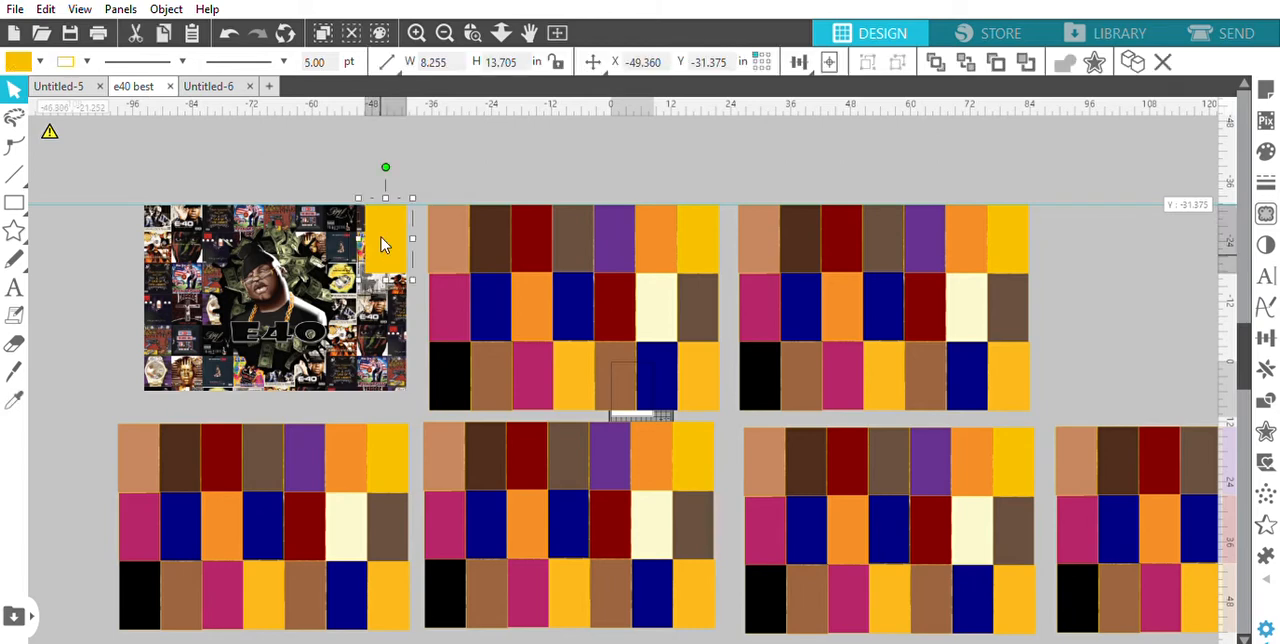
{"action": "left_click", "coordinate": [72, 89]}
{"action": "left_click", "coordinate": [116, 176]}
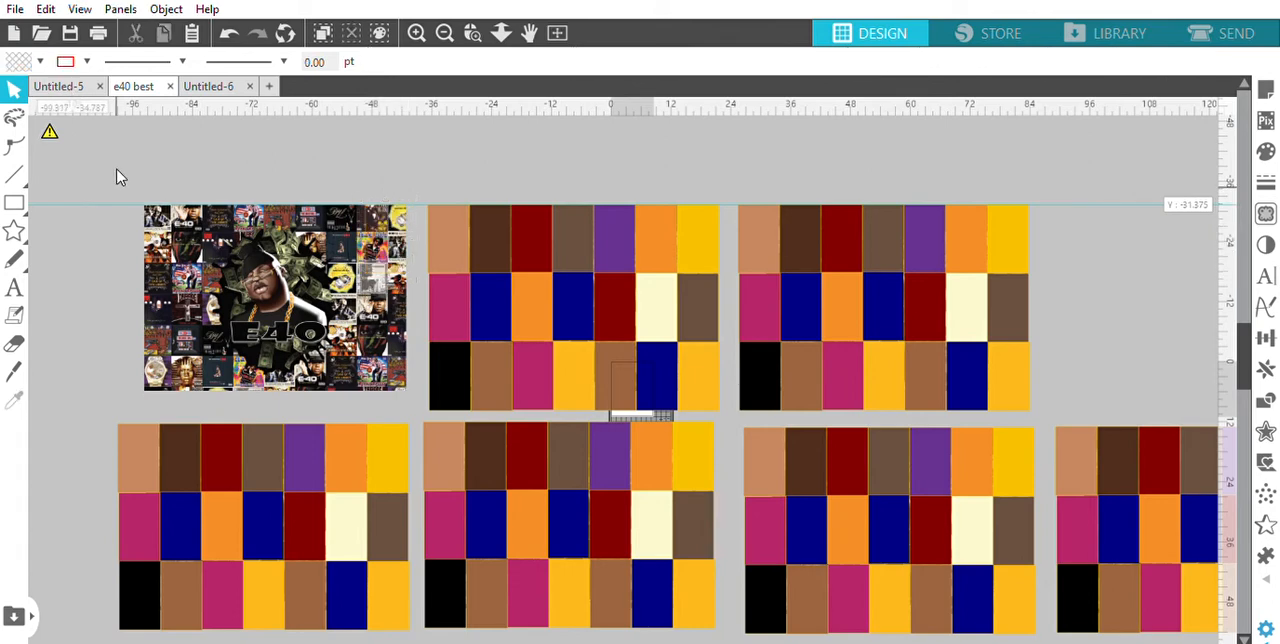
Place a copy of the uncovered E40 artwork directly above the original at about X -93.894, Y -77.430
{"action": "left_click", "coordinate": [228, 302]}
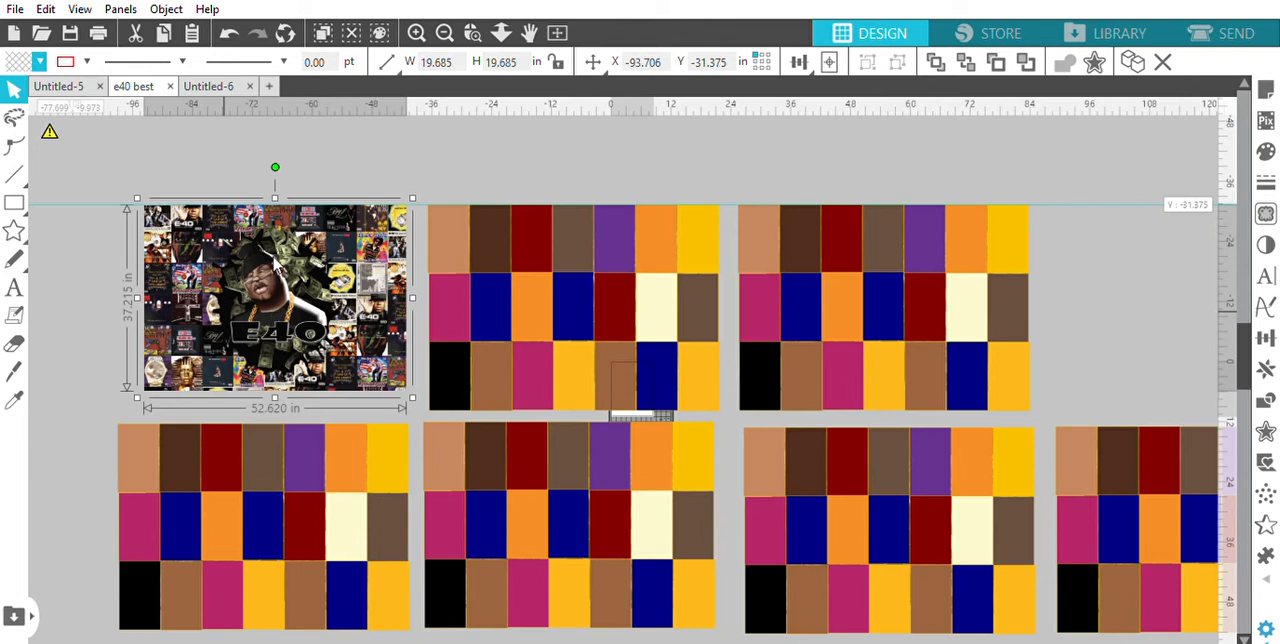
{"action": "left_click_drag", "start_coordinate": [273, 257], "coordinate": [254, 96]}
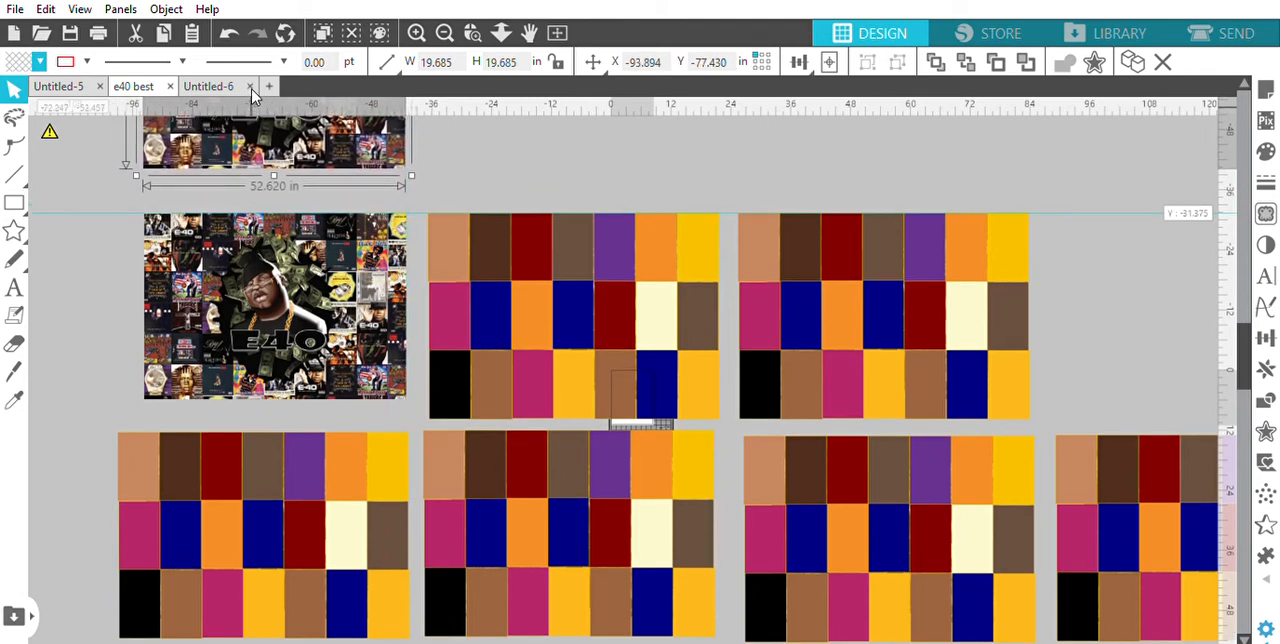
{"action": "left_click", "coordinate": [372, 246]}
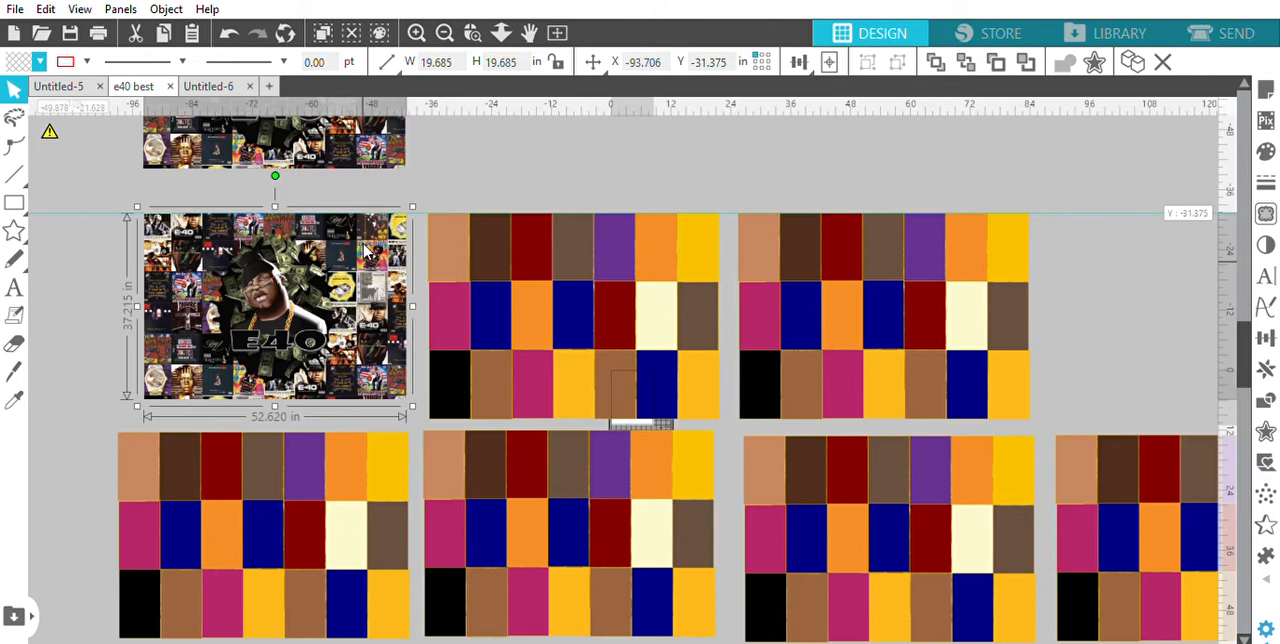
{"action": "left_click", "coordinate": [368, 227]}
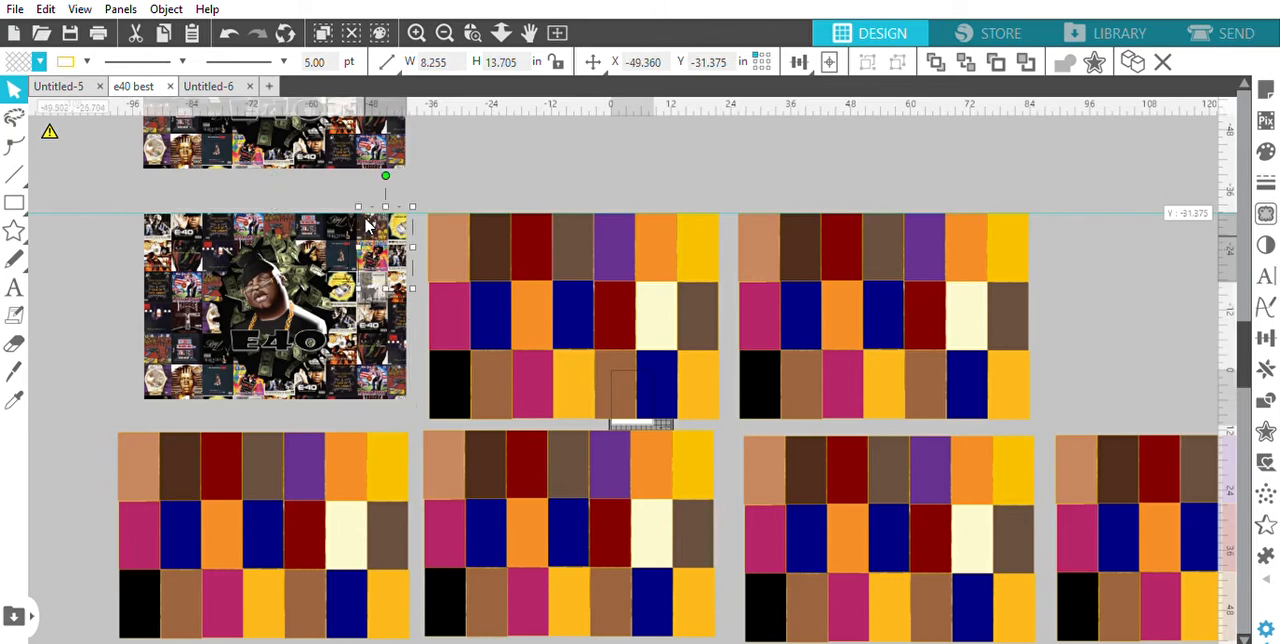
{"action": "left_click", "coordinate": [94, 214]}
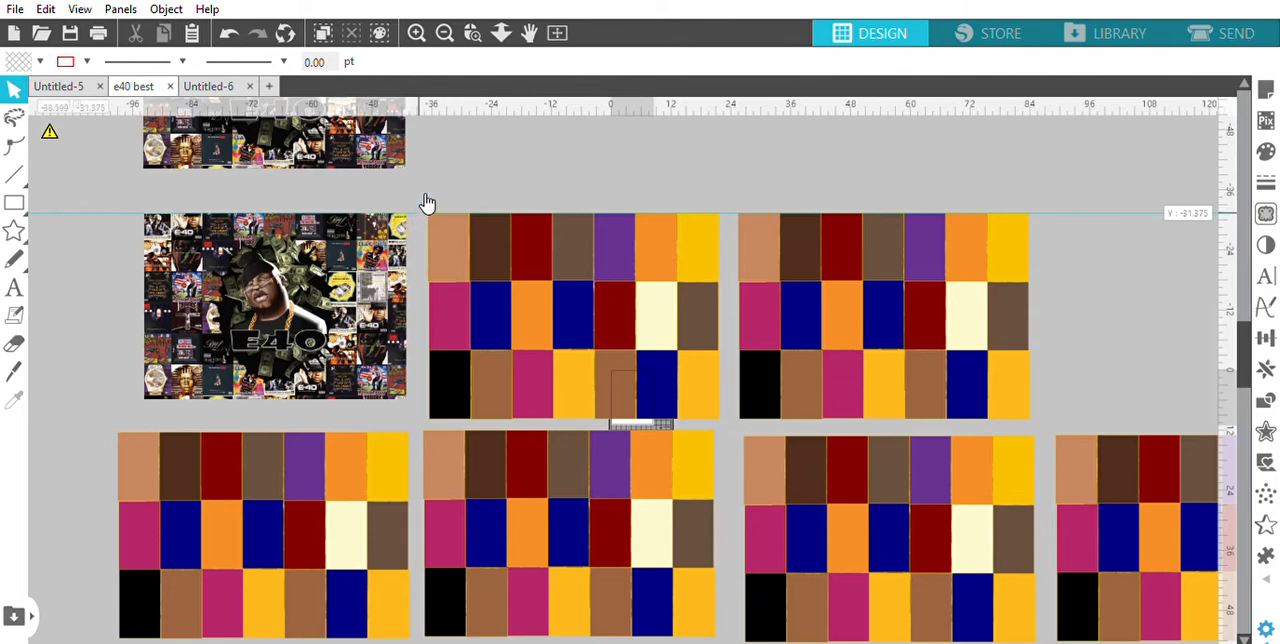
Crop the upper-left E40 artwork to the transparent page rectangle over its upper-right corner
{"action": "left_click", "coordinate": [408, 333]}
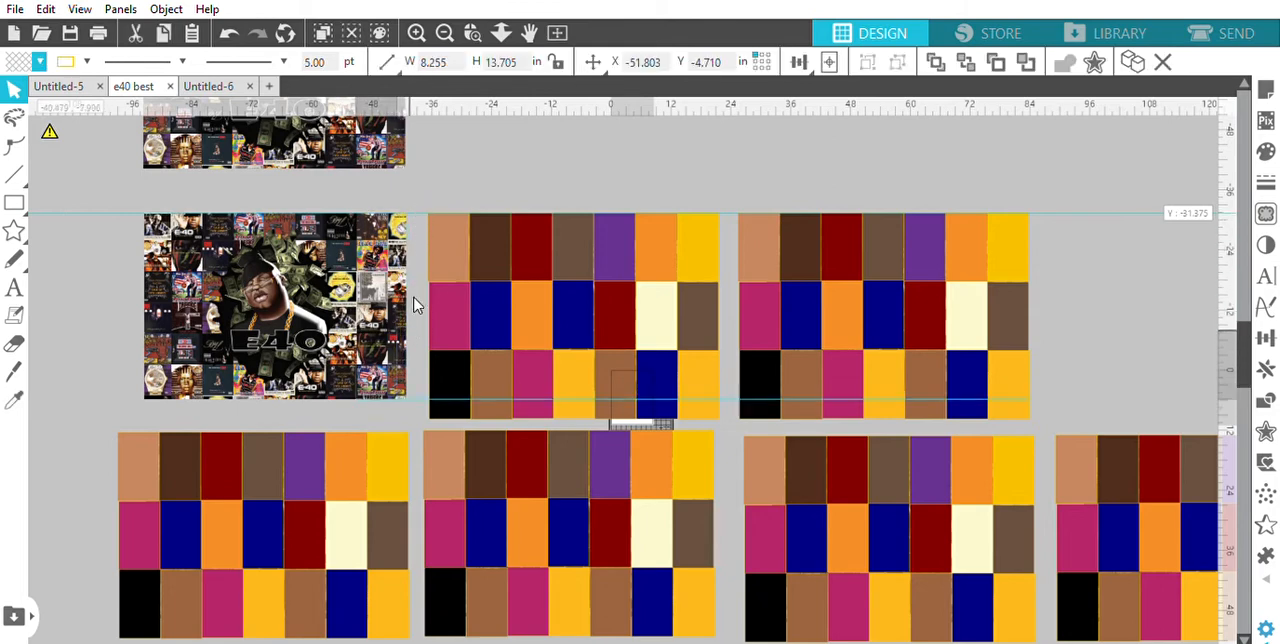
{"action": "left_click", "coordinate": [358, 196]}
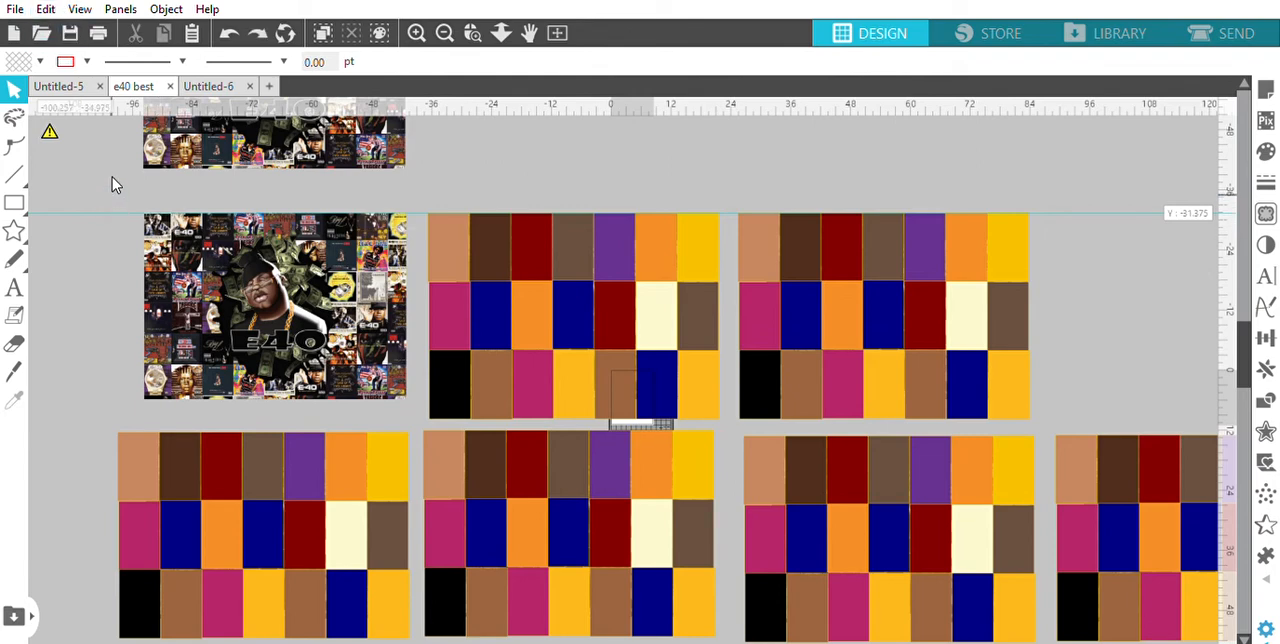
{"action": "left_click_drag", "start_coordinate": [113, 197], "coordinate": [427, 398]}
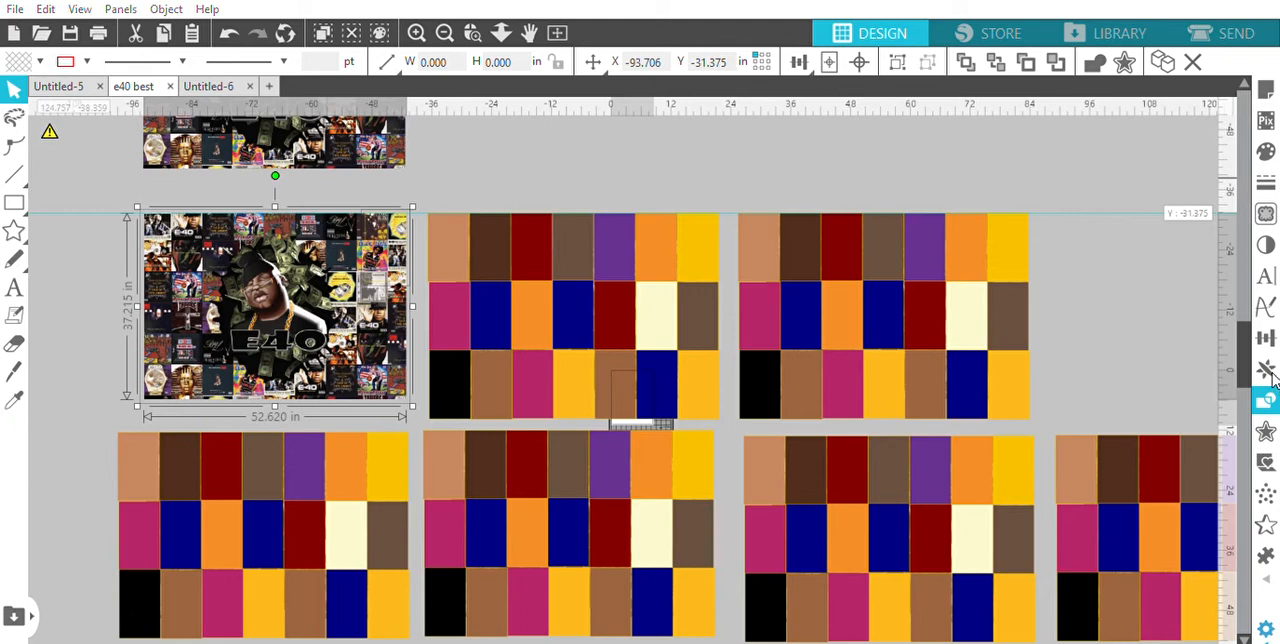
{"action": "left_click", "coordinate": [1120, 220]}
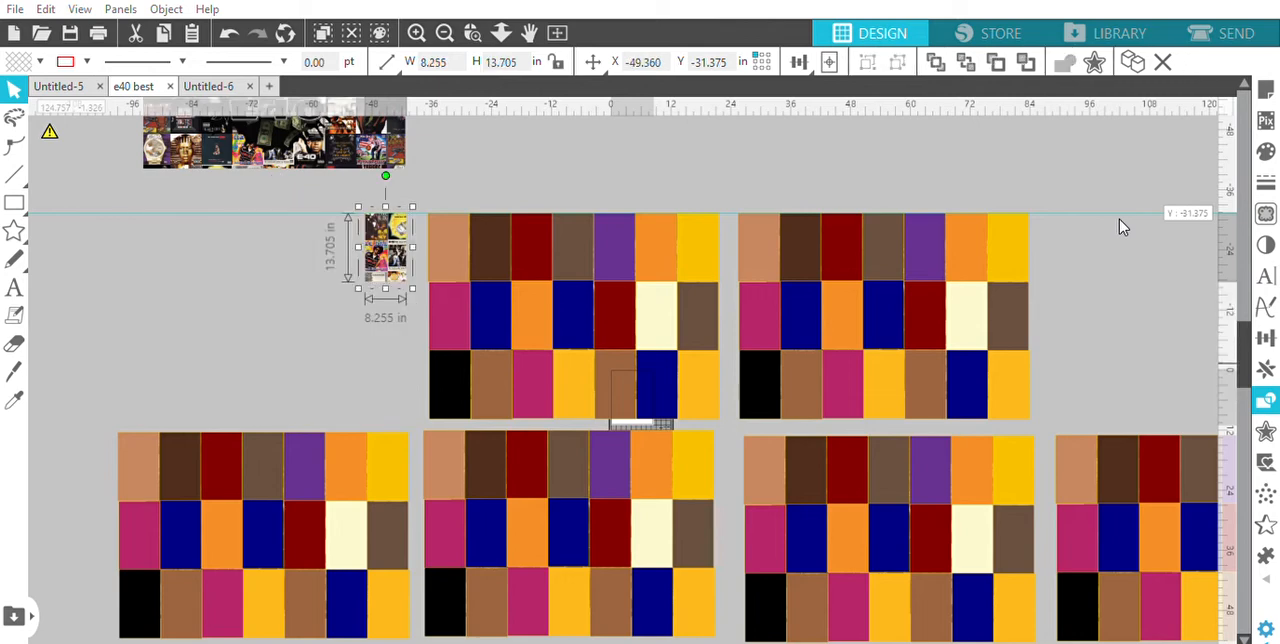
{"action": "left_click", "coordinate": [675, 133]}
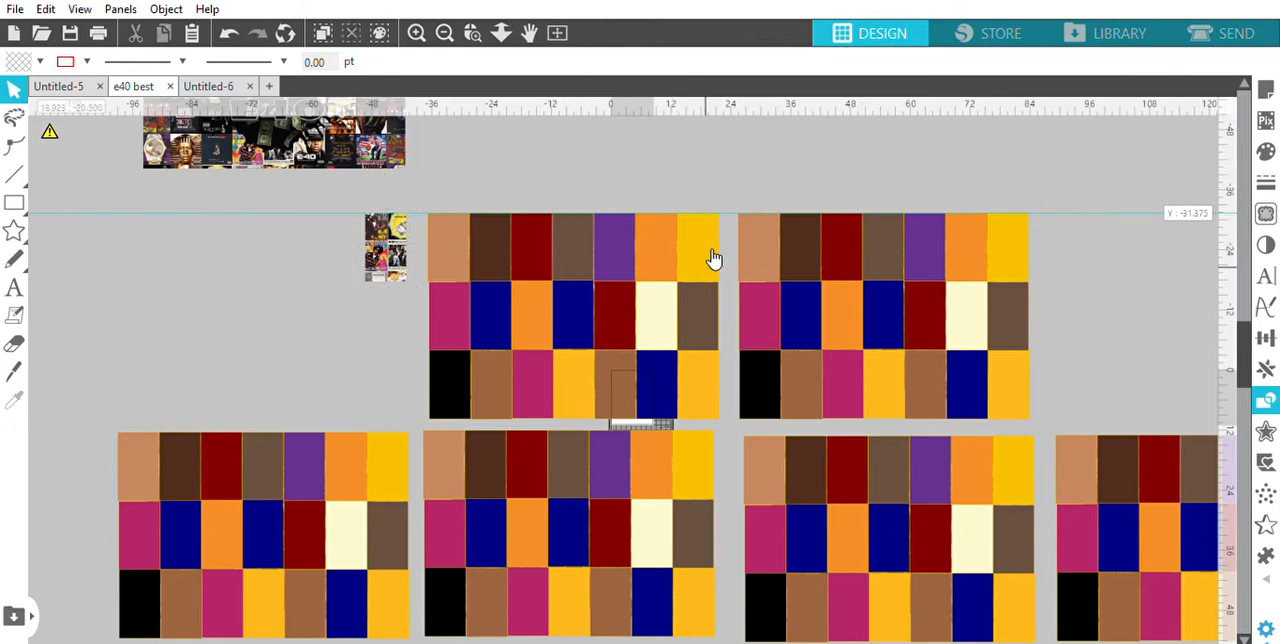
Delete the golden yellow, purple, grey-brown, dark red, dark brown and tan rectangles from the top row of the upper-middle block
{"action": "left_click", "coordinate": [658, 232]}
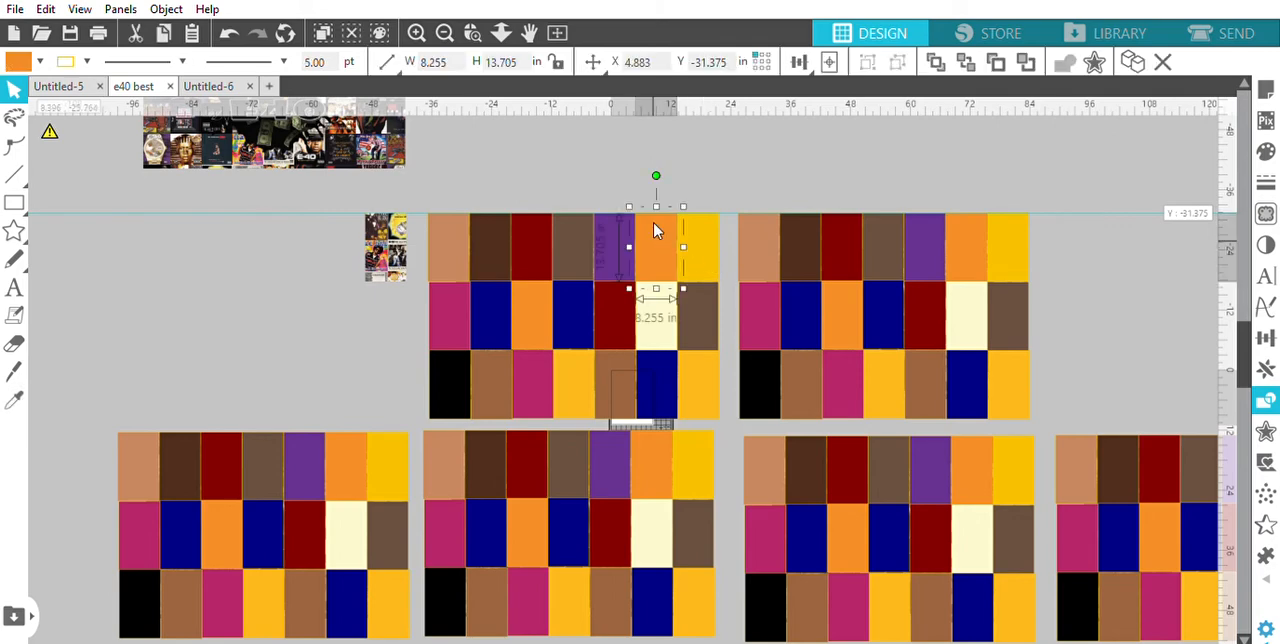
{"action": "left_click_drag", "start_coordinate": [655, 230], "coordinate": [604, 231]}
{"action": "key", "text": "Delete"}
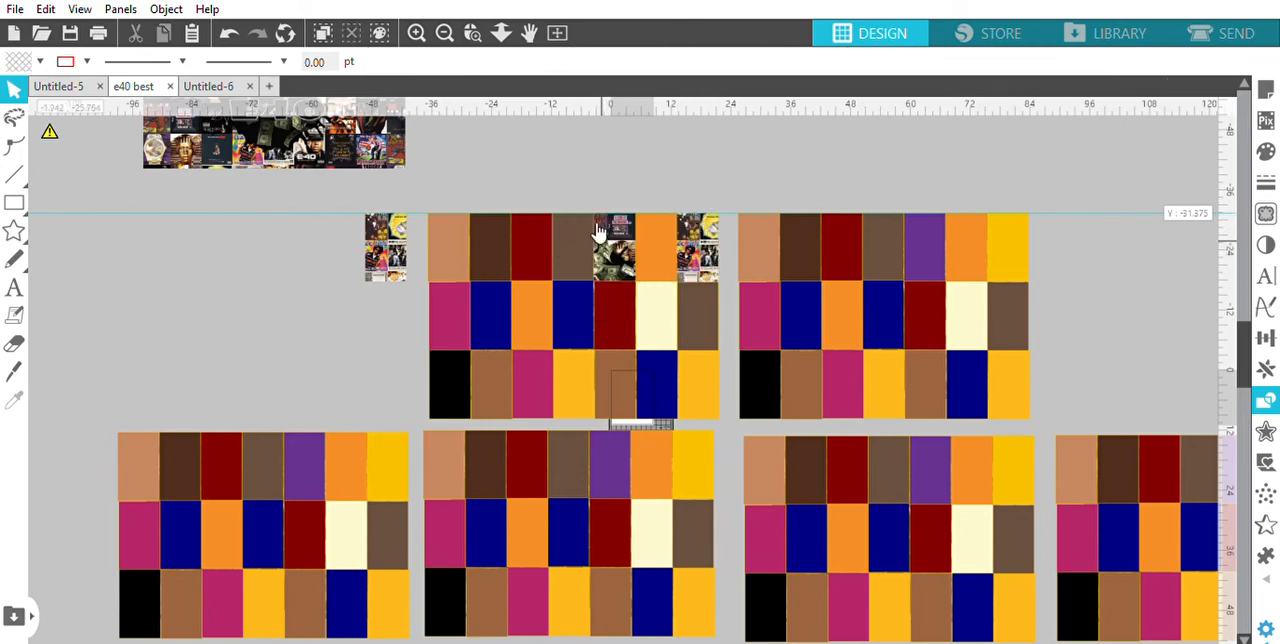
{"action": "left_click", "coordinate": [571, 221]}
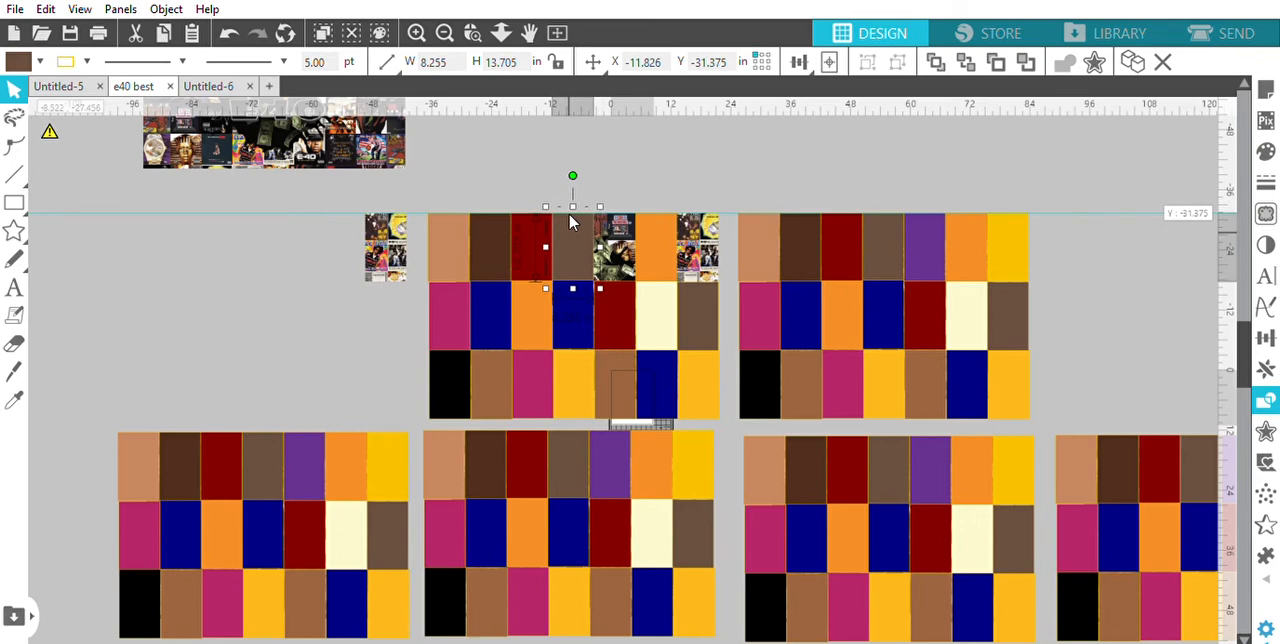
{"action": "key", "text": "Delete"}
{"action": "left_click", "coordinate": [531, 229]}
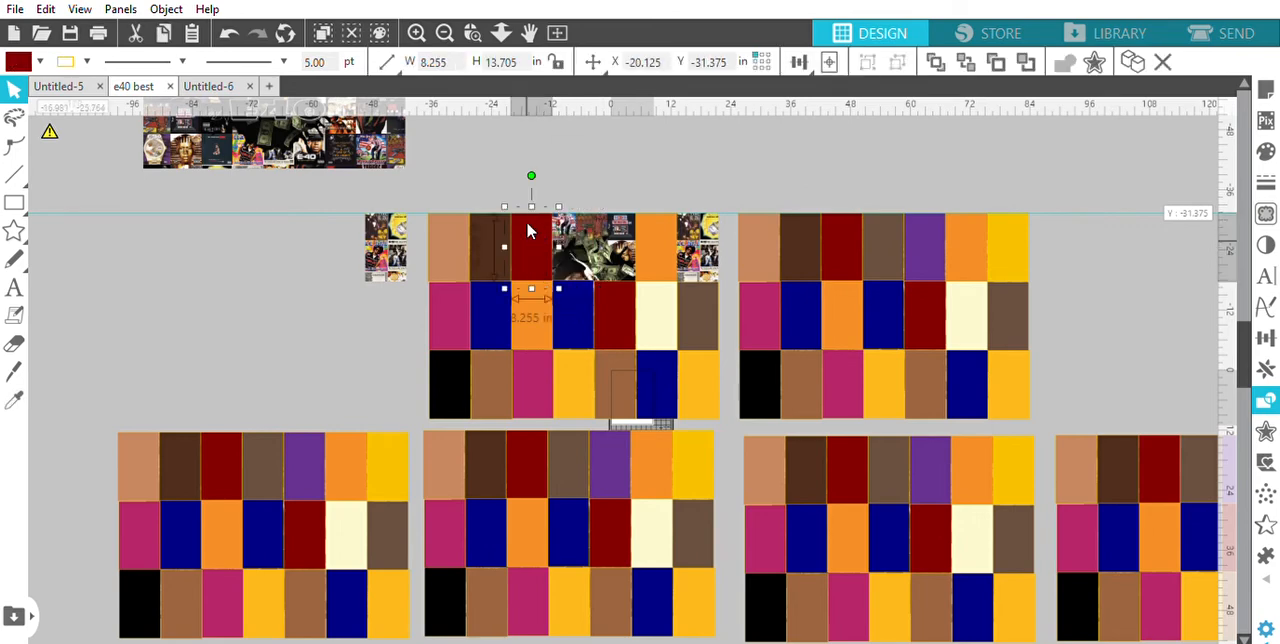
{"action": "key", "text": "Delete"}
{"action": "left_click", "coordinate": [505, 240]}
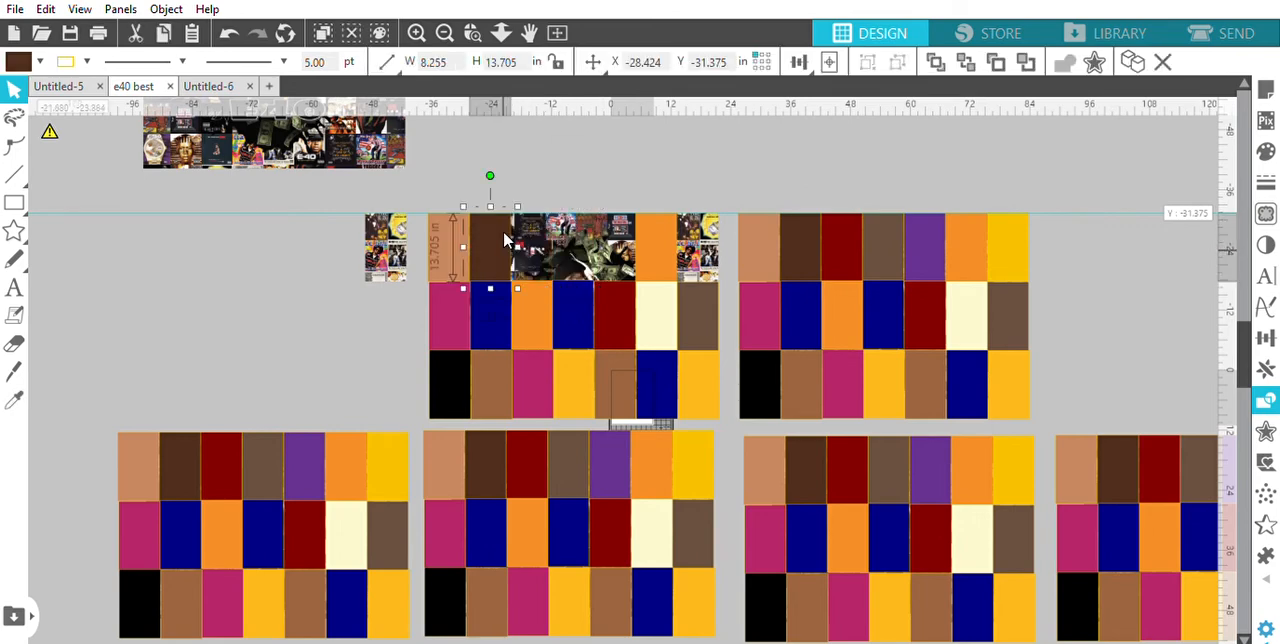
{"action": "key", "text": "Delete"}
{"action": "left_click", "coordinate": [452, 233]}
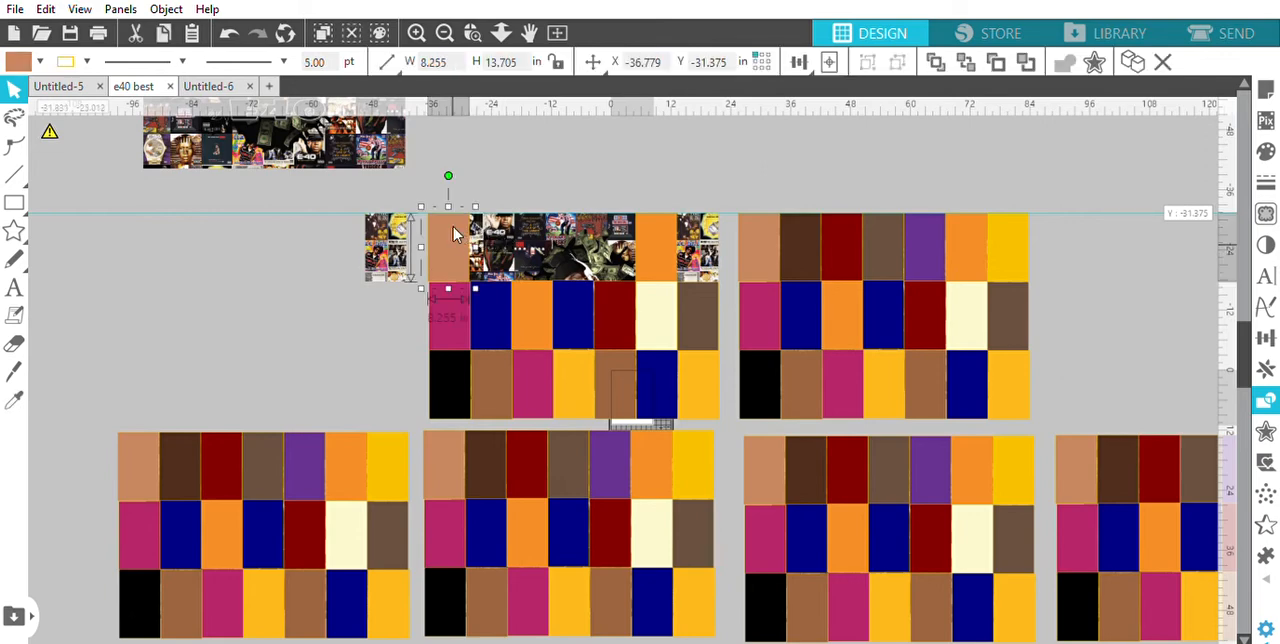
{"action": "key", "text": "Delete"}
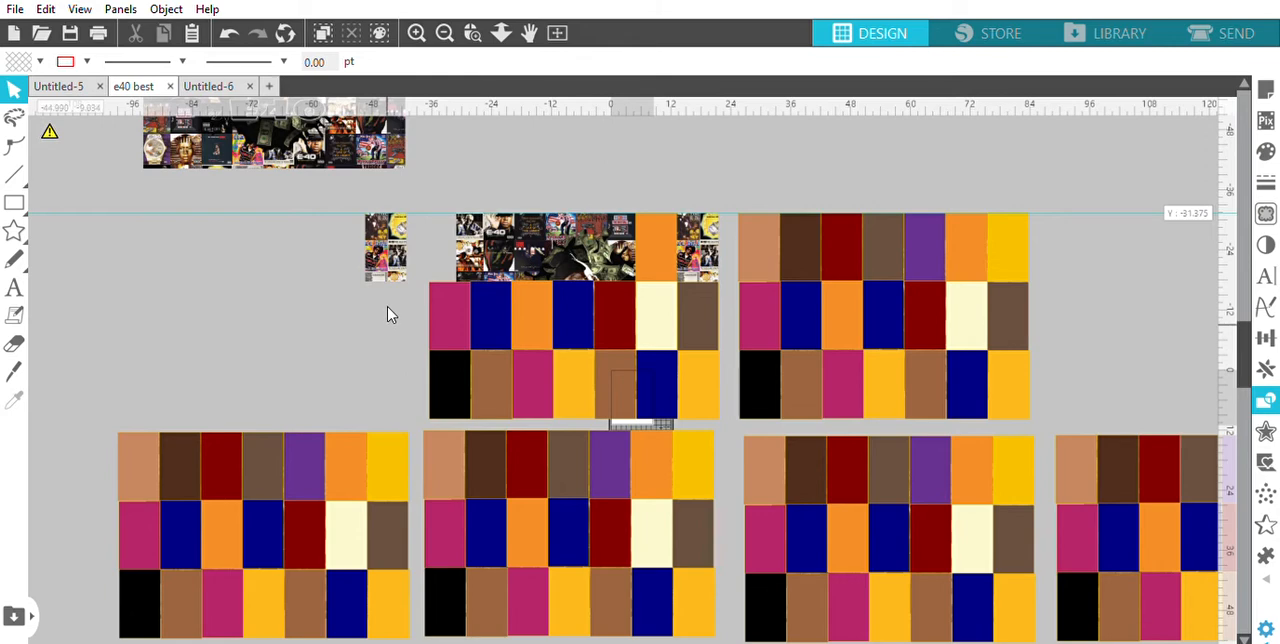
Delete all second- and third-row rectangles of the upper-middle block, keeping the artwork and the orange top-row rectangle
{"action": "left_click_drag", "start_coordinate": [389, 322], "coordinate": [718, 366]}
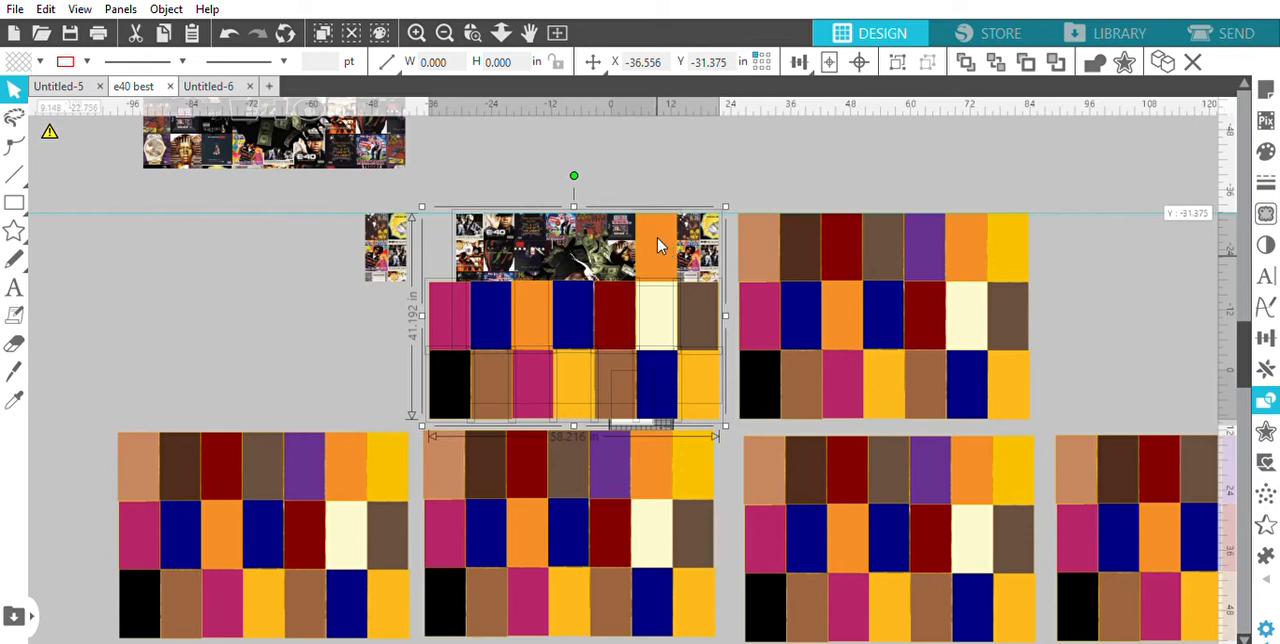
{"action": "left_click", "coordinate": [489, 243]}
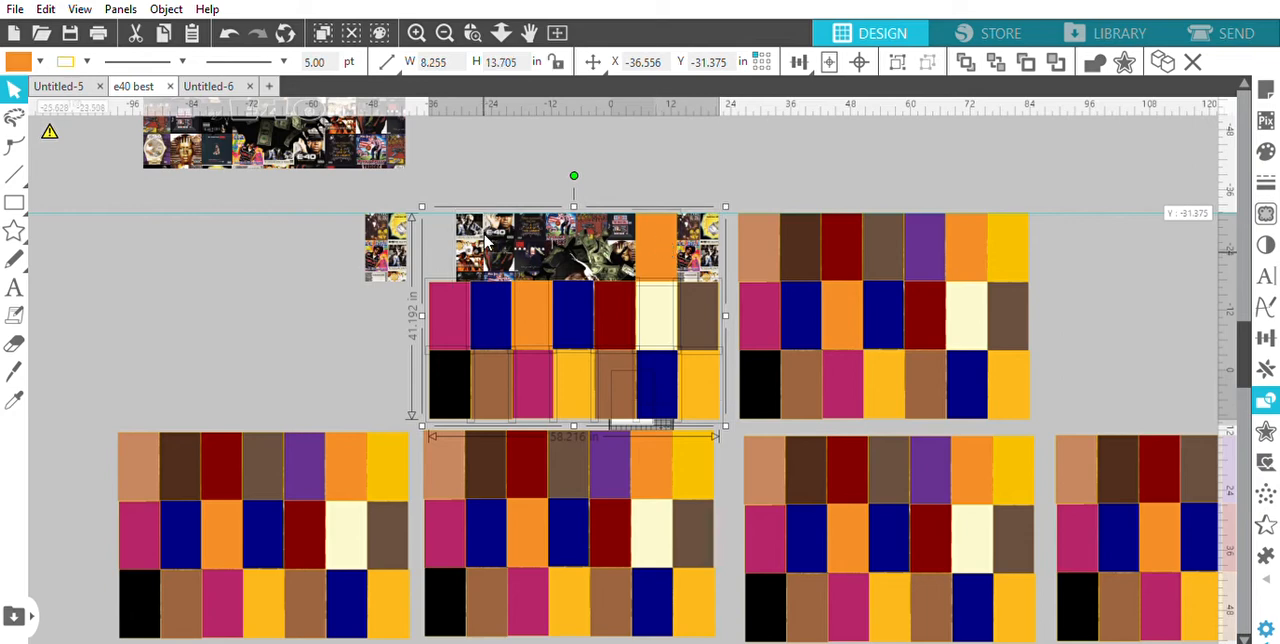
{"action": "key", "text": "Delete"}
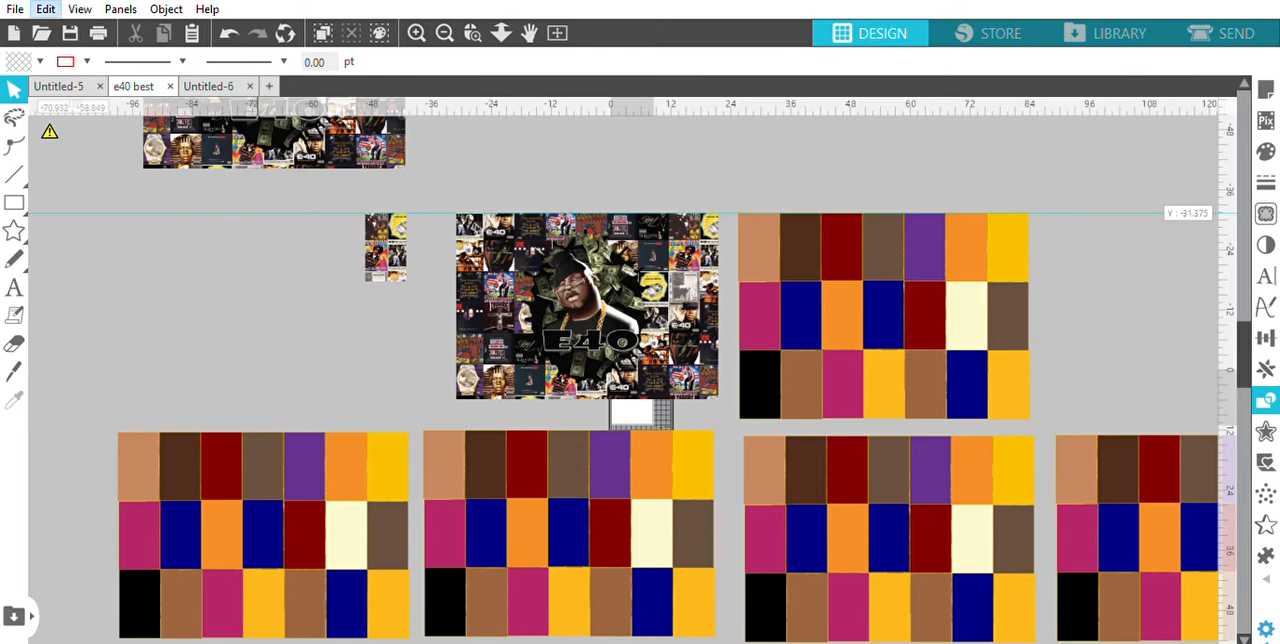
{"action": "key", "text": "ctrl+z"}
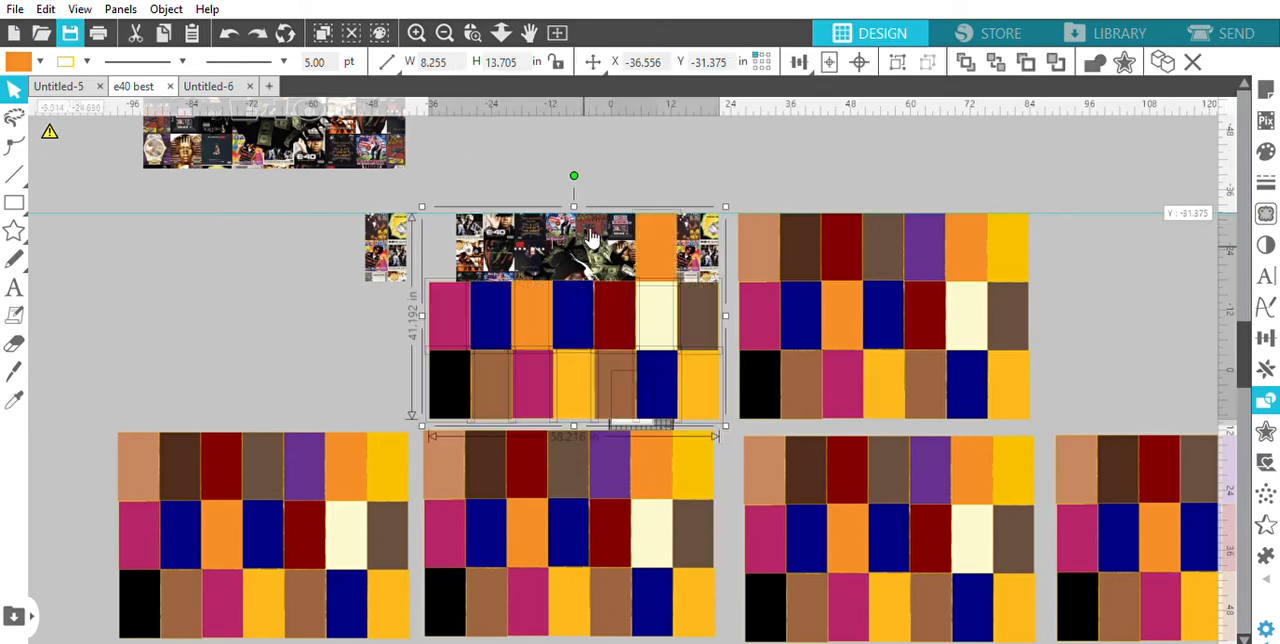
{"action": "left_click", "coordinate": [660, 236]}
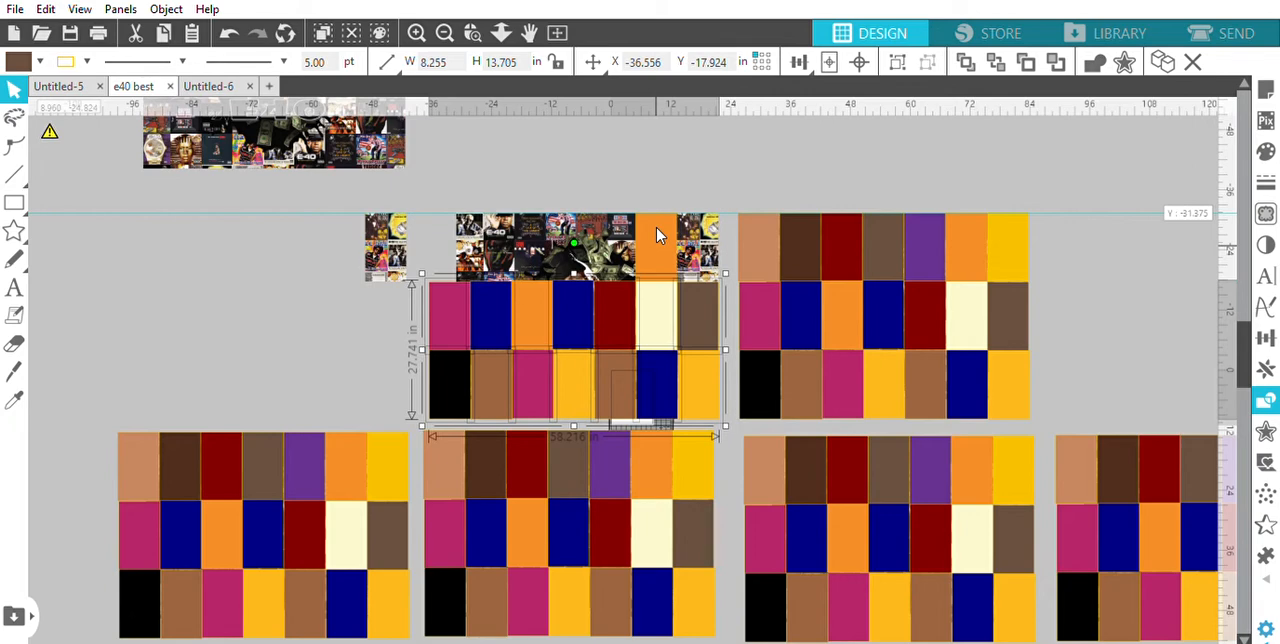
{"action": "key", "text": "Delete"}
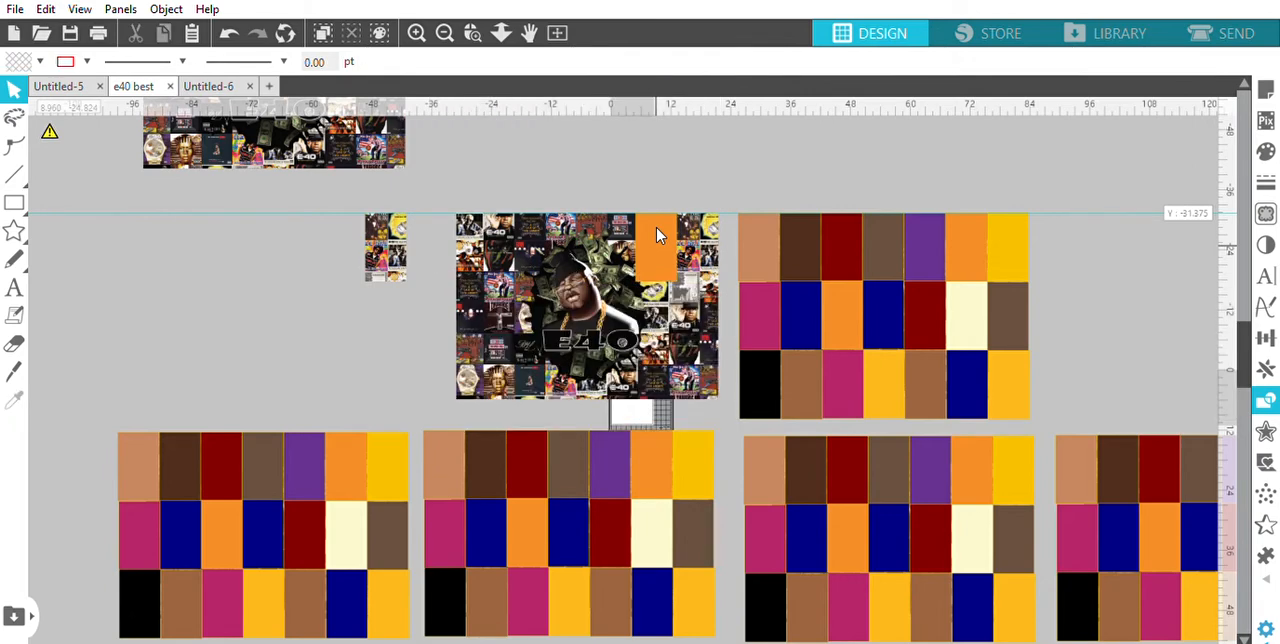
Set the fill of the remaining orange rectangle over the upper-middle artwork to transparent
{"action": "left_click", "coordinate": [657, 235]}
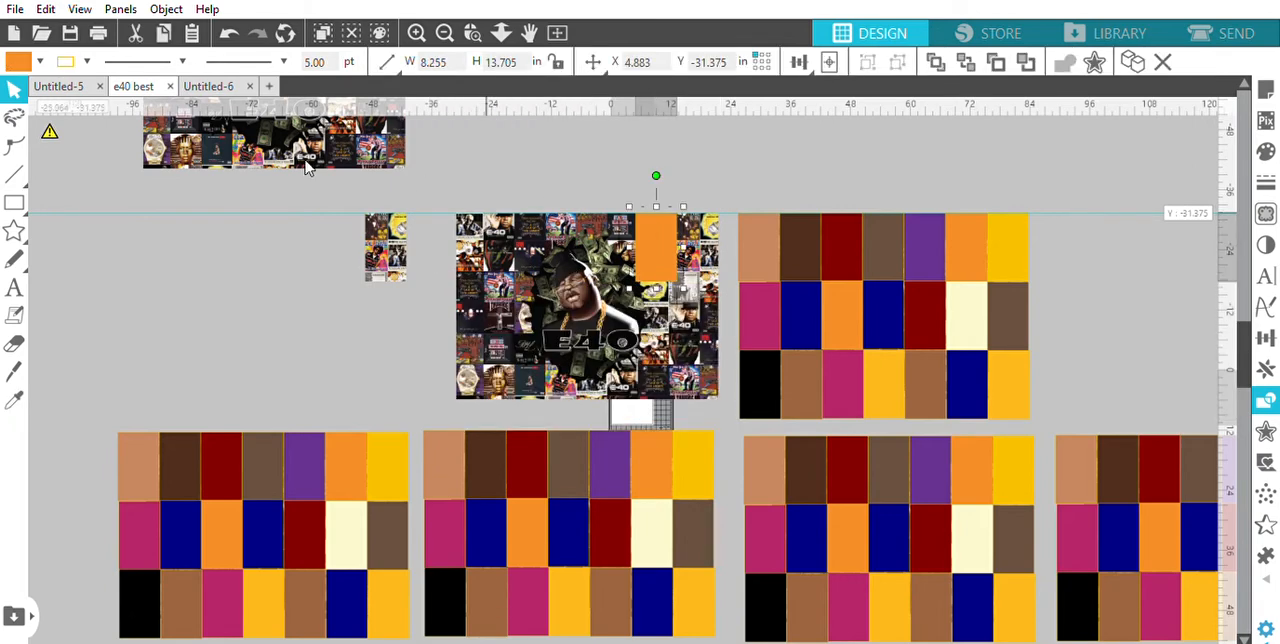
{"action": "left_click", "coordinate": [39, 61]}
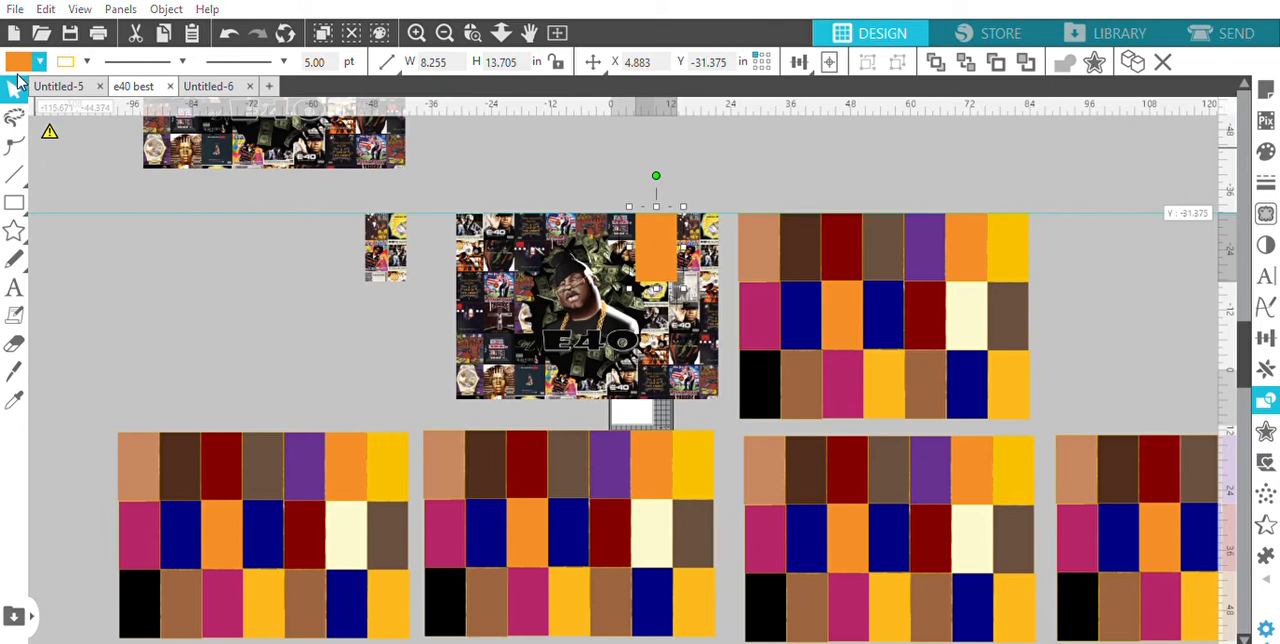
{"action": "left_click", "coordinate": [18, 80]}
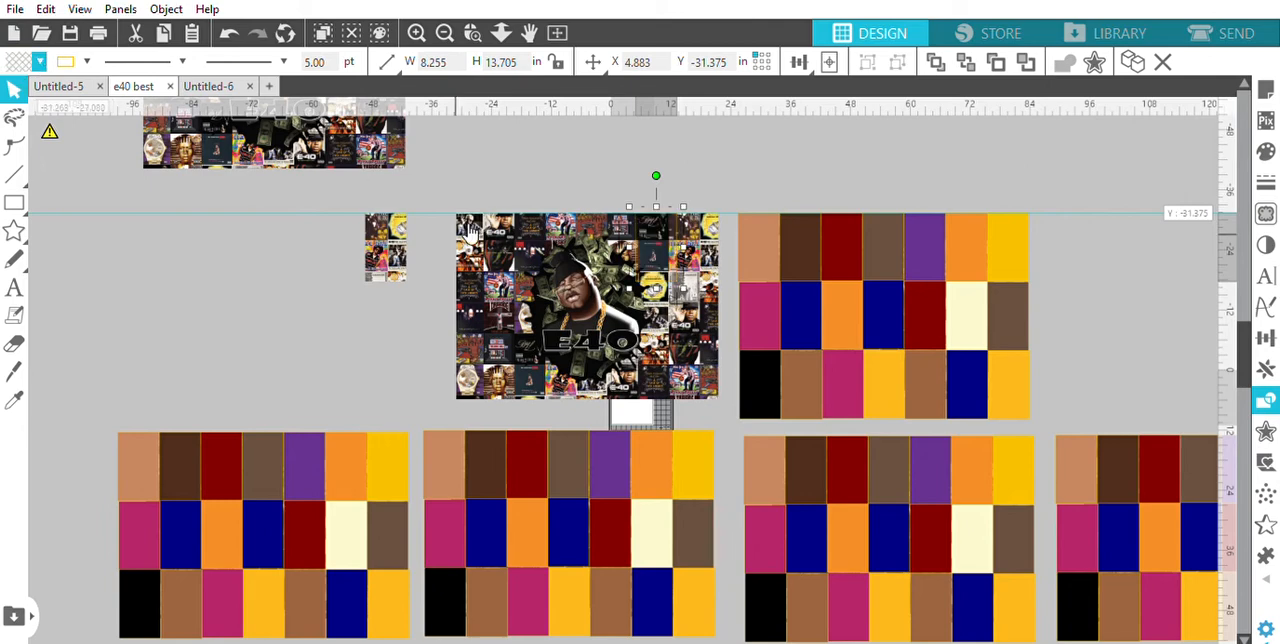
Crop the upper-middle E40 artwork to its transparent page rectangle
{"action": "left_click", "coordinate": [440, 177]}
{"action": "left_click_drag", "start_coordinate": [437, 187], "coordinate": [730, 403]}
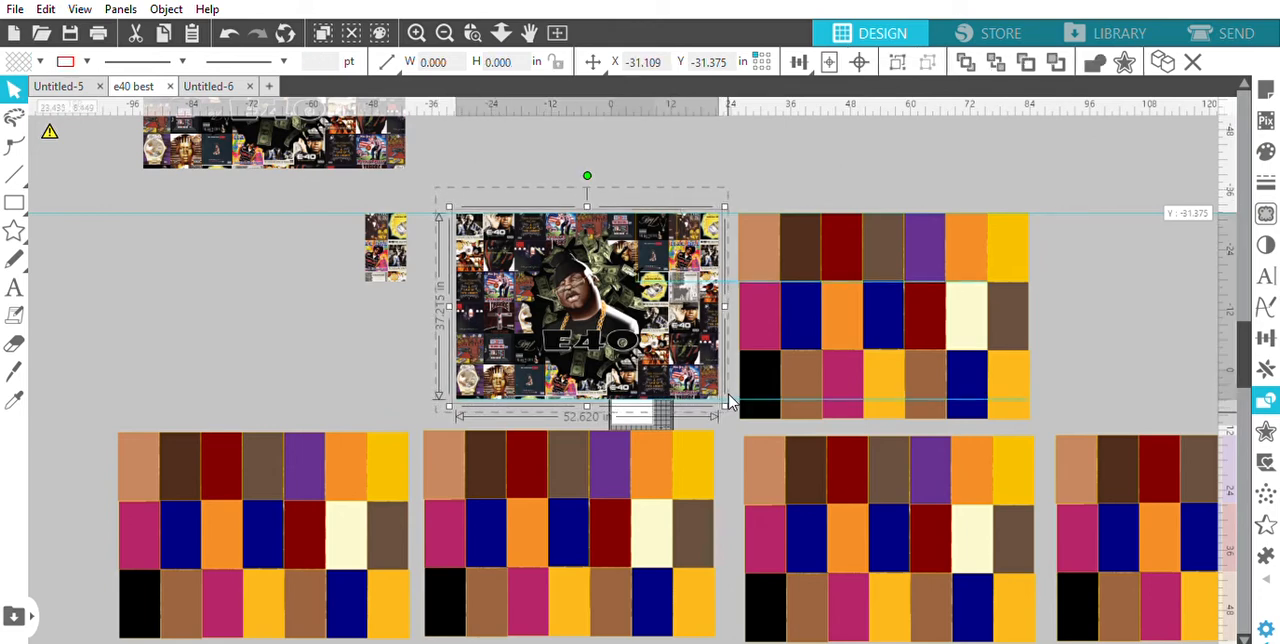
{"action": "left_click", "coordinate": [1122, 221]}
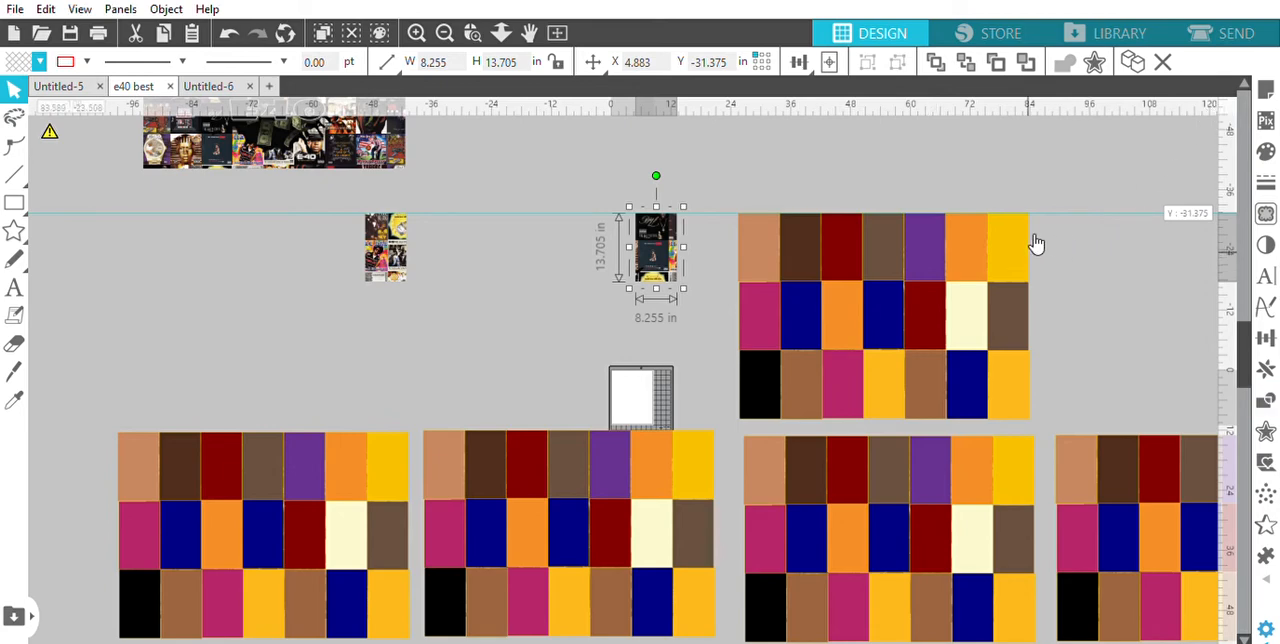
Delete the upper-right block's rectangles except the purple, both second-row navy, the cream and the third-row golden yellow ones
{"action": "left_click", "coordinate": [968, 237]}
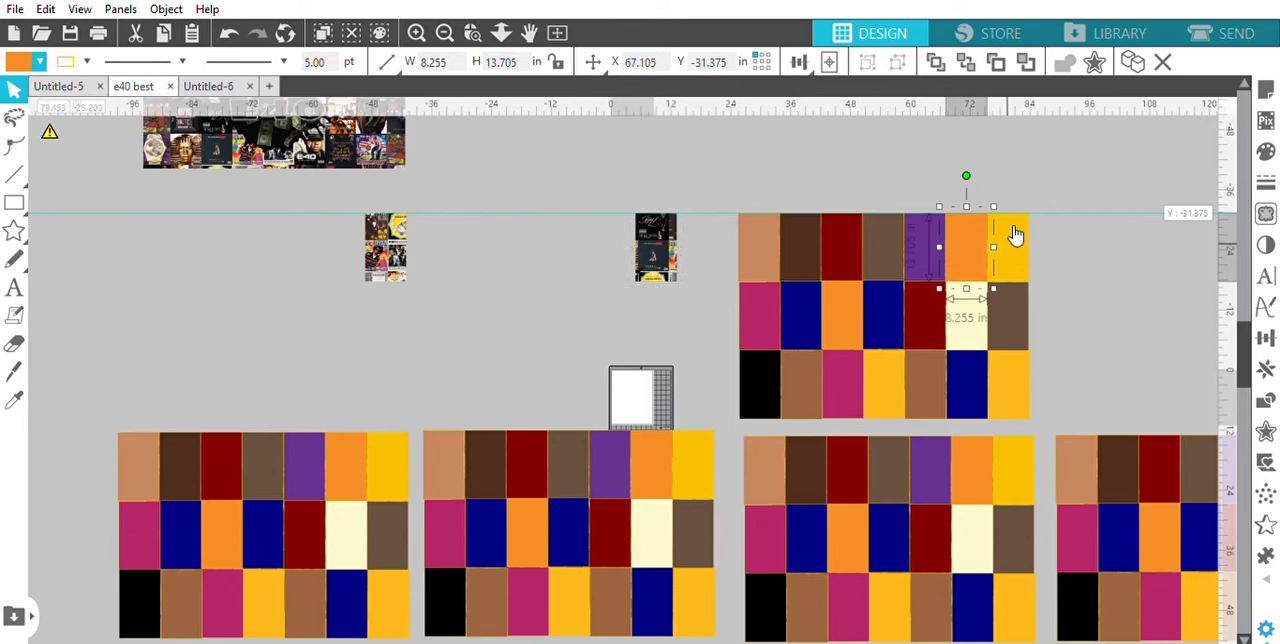
{"action": "left_click", "coordinate": [1010, 230], "text": "shift"}
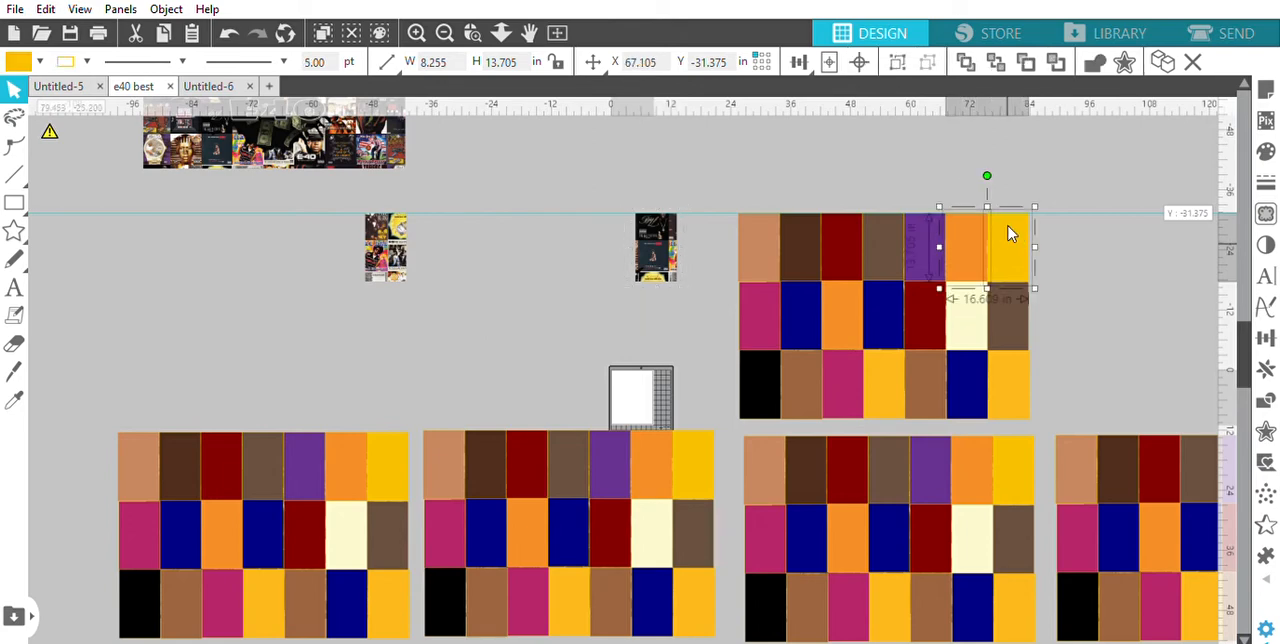
{"action": "left_click", "coordinate": [1004, 294], "text": "shift"}
{"action": "left_click", "coordinate": [975, 381], "text": "shift"}
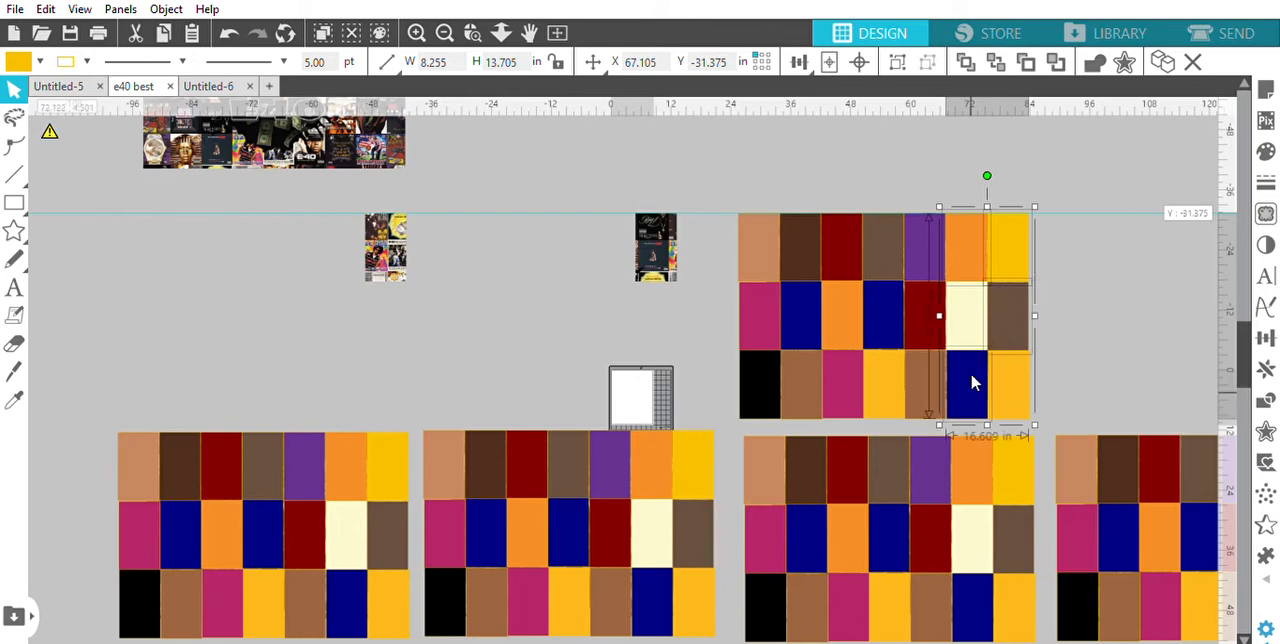
{"action": "left_click", "coordinate": [936, 367], "text": "shift"}
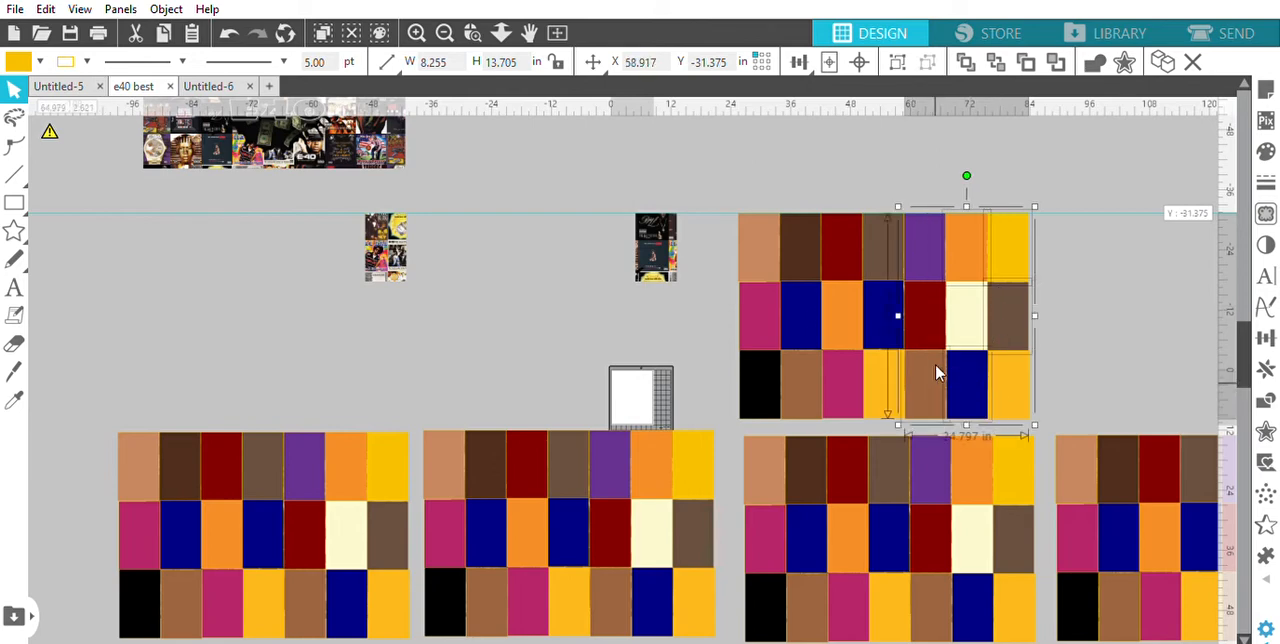
{"action": "left_click", "coordinate": [880, 372], "text": "shift"}
{"action": "left_click", "coordinate": [840, 373], "text": "shift"}
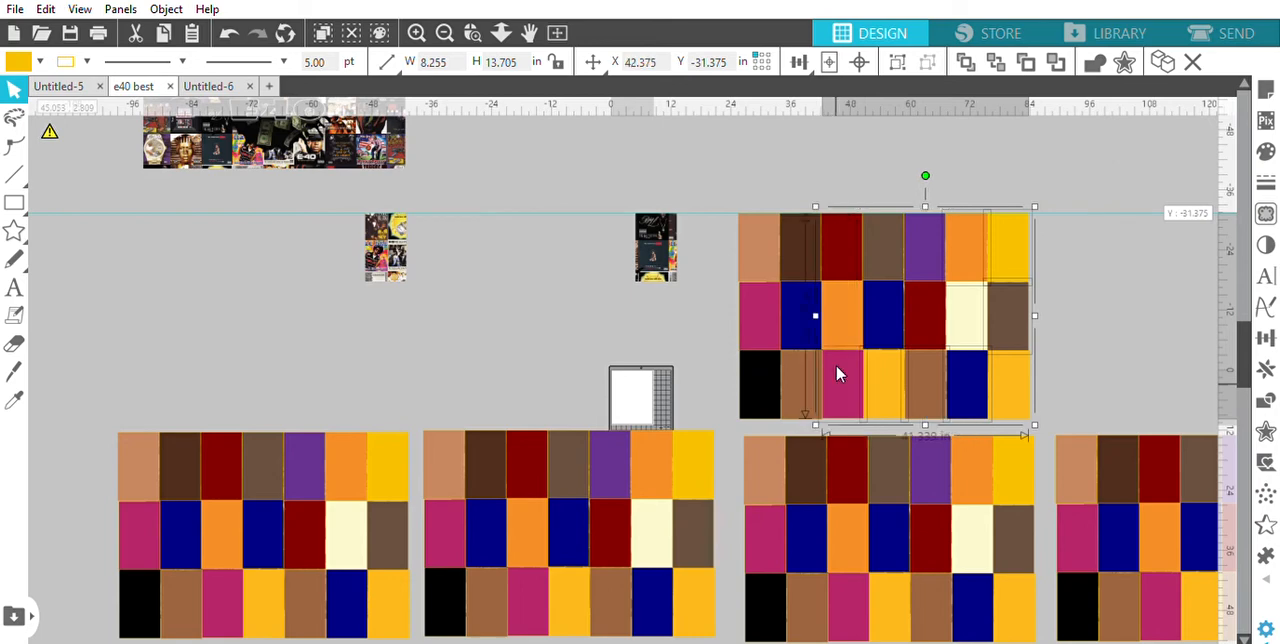
{"action": "left_click", "coordinate": [797, 370], "text": "shift"}
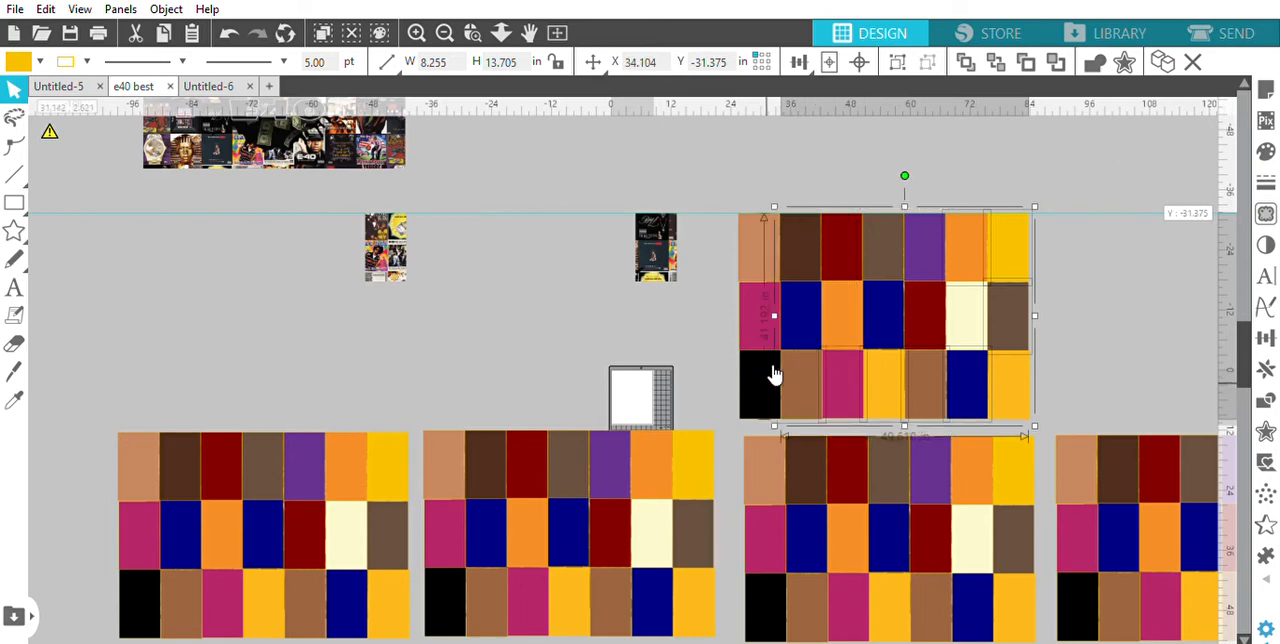
{"action": "left_click", "coordinate": [767, 365], "text": "shift"}
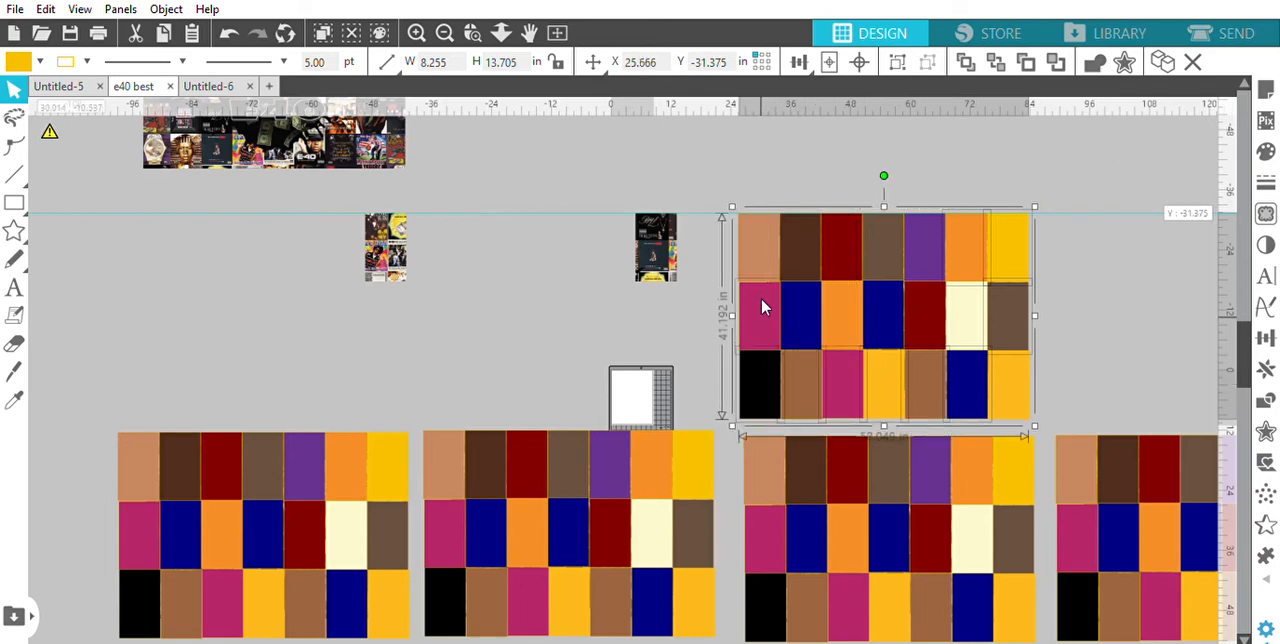
{"action": "left_click", "coordinate": [761, 247], "text": "shift"}
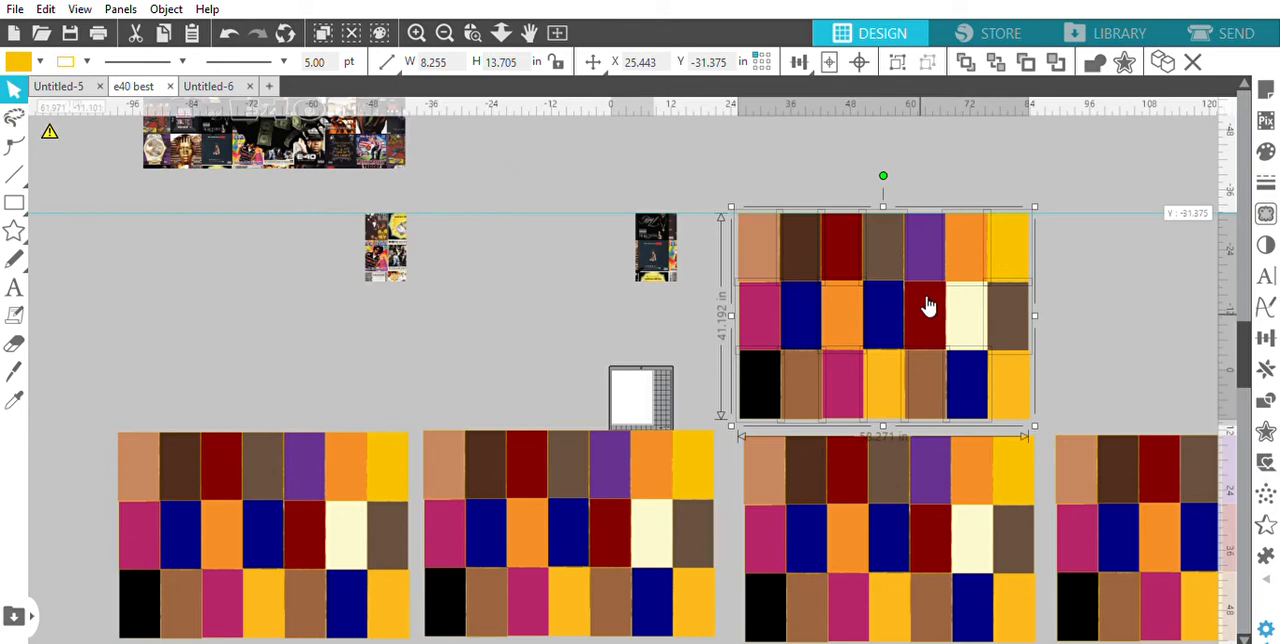
{"action": "key", "text": "Delete"}
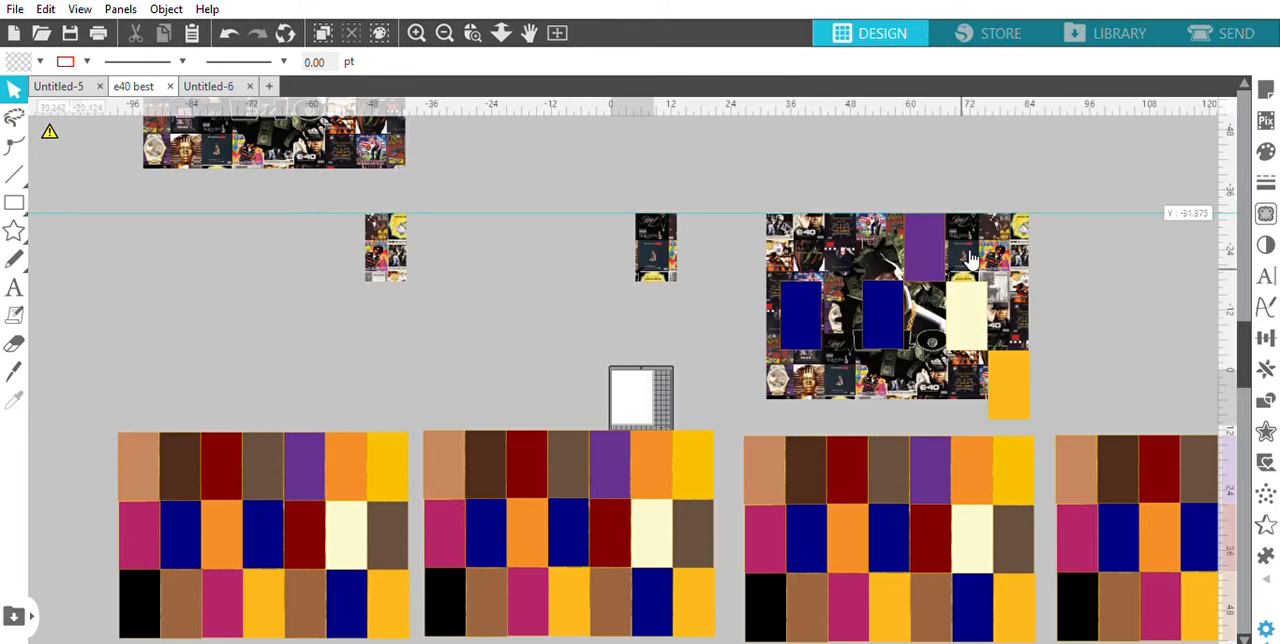
Delete the third-row golden yellow, the cream and the central navy rectangles from the upper-right artwork
{"action": "left_click", "coordinate": [1006, 368]}
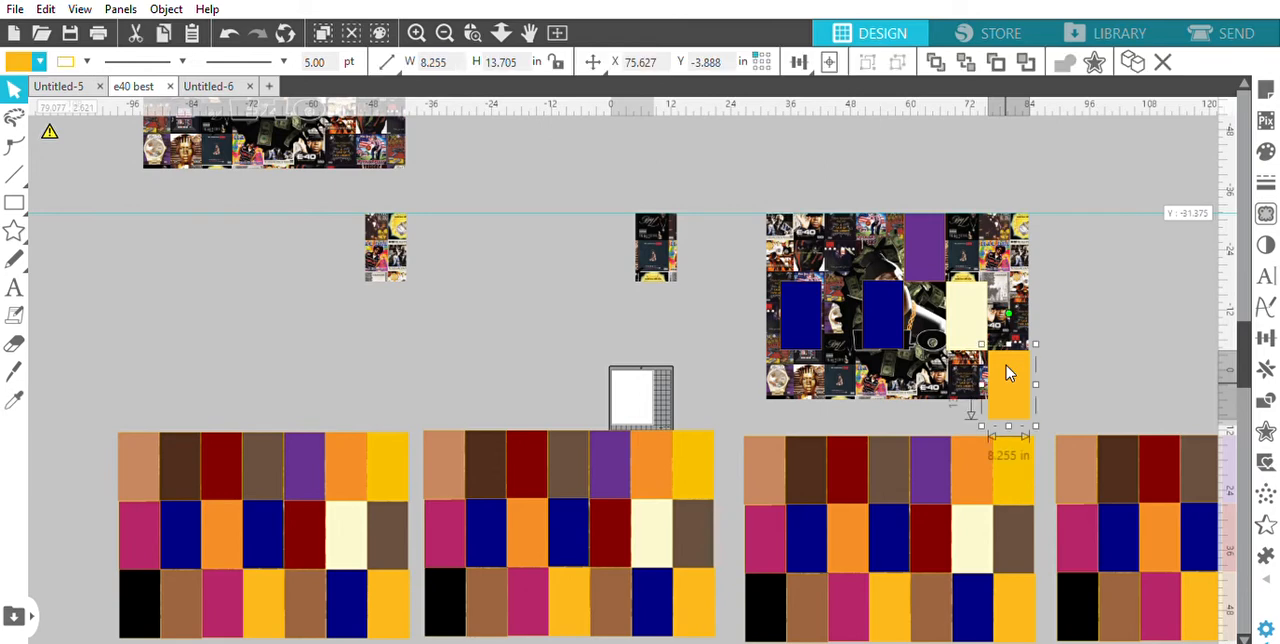
{"action": "left_click_drag", "start_coordinate": [1006, 365], "coordinate": [875, 287]}
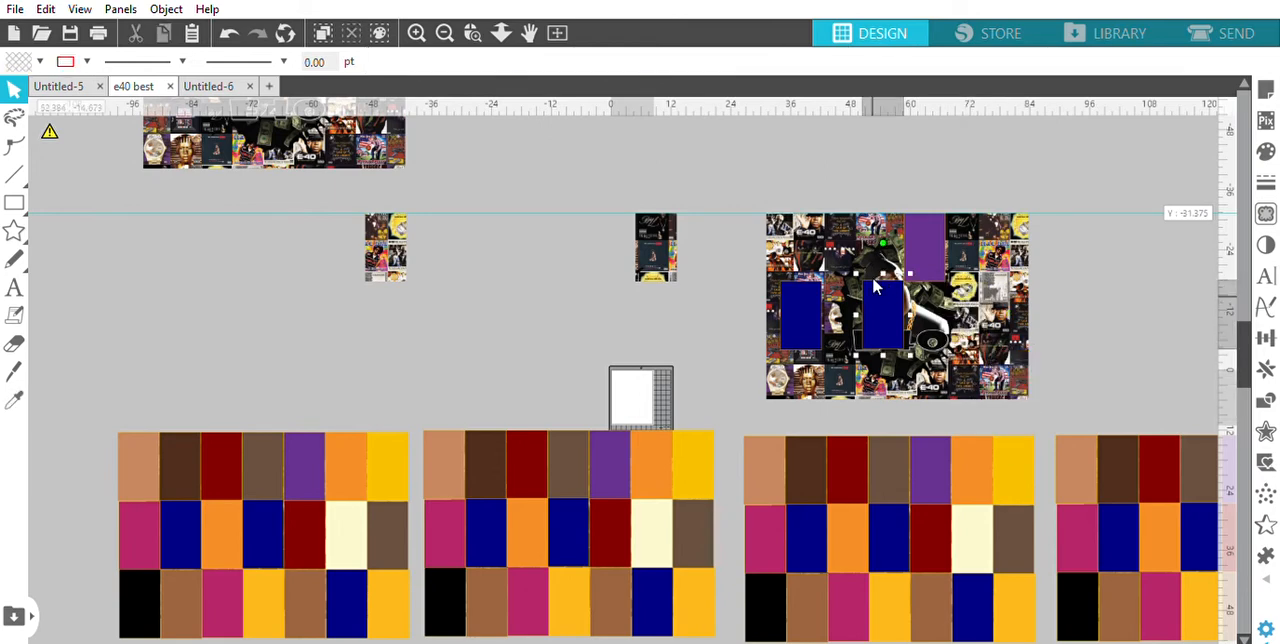
{"action": "key", "text": "Delete"}
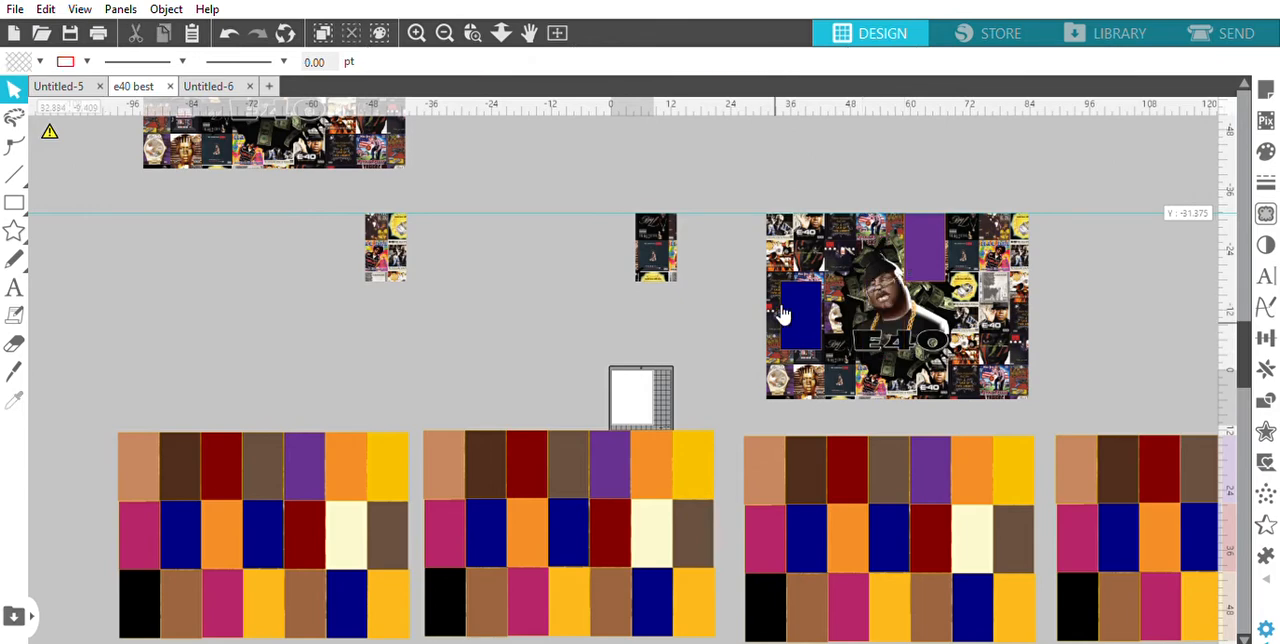
Delete the navy rectangle on the upper-right E40 artwork and set the fill of the purple rectangle to transparent
{"action": "left_click", "coordinate": [795, 315]}
{"action": "key", "text": "Delete"}
{"action": "left_click", "coordinate": [933, 228]}
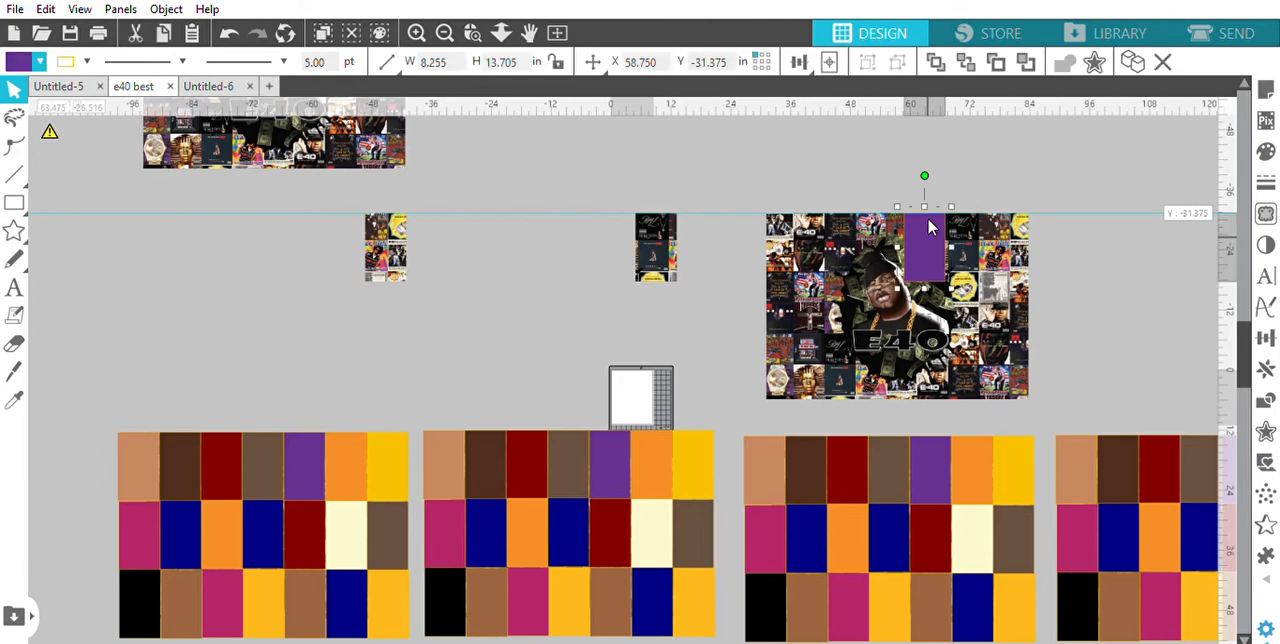
{"action": "left_click", "coordinate": [39, 56]}
{"action": "left_click", "coordinate": [20, 74]}
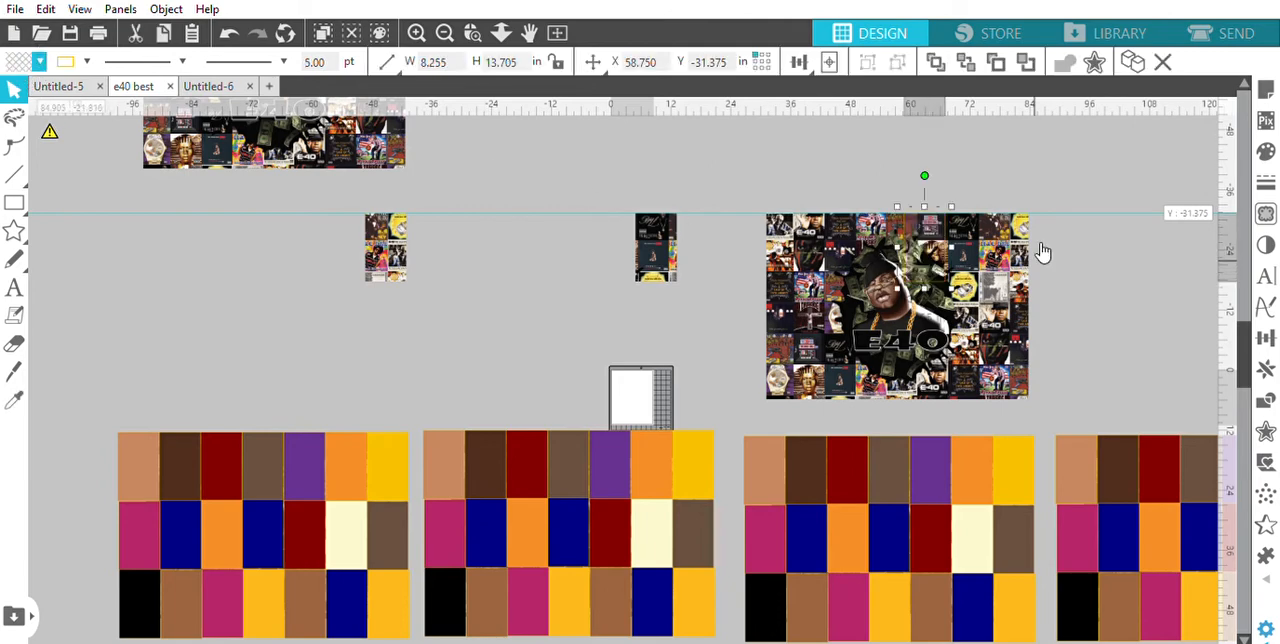
Crop the upper-right E40 artwork to its transparent page rectangle
{"action": "left_click_drag", "start_coordinate": [749, 189], "coordinate": [1058, 393]}
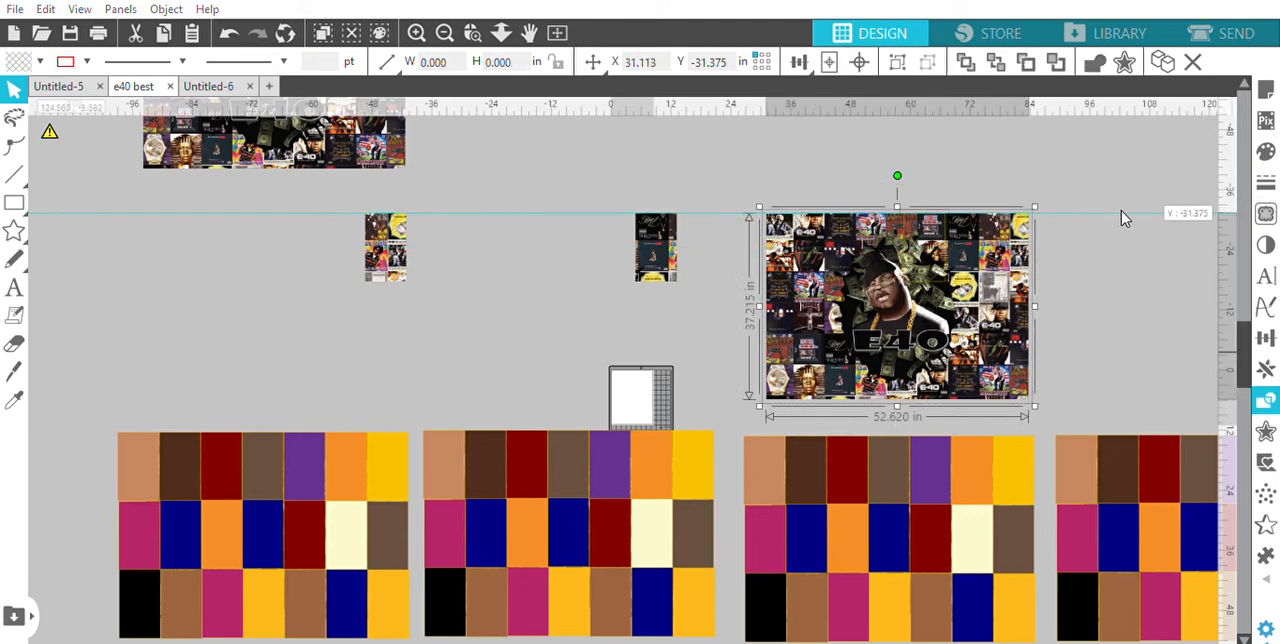
{"action": "key", "text": "ctrl+z"}
{"action": "left_click", "coordinate": [822, 320]}
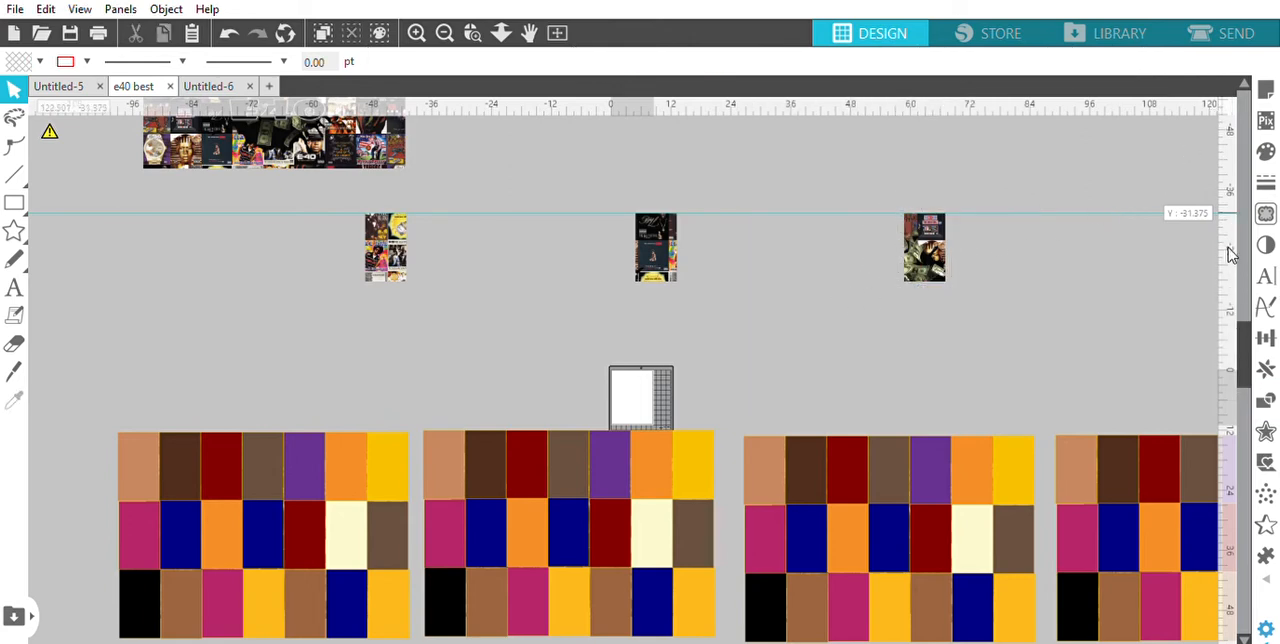
Delete all nine rectangles in the first three columns of the lower-left block
{"action": "mouse_move", "coordinate": [1243, 335]}
{"action": "left_mouse_down"}
{"action": "mouse_move", "coordinate": [1245, 356]}
{"action": "mouse_move", "coordinate": [1245, 342]}
{"action": "left_mouse_up"}
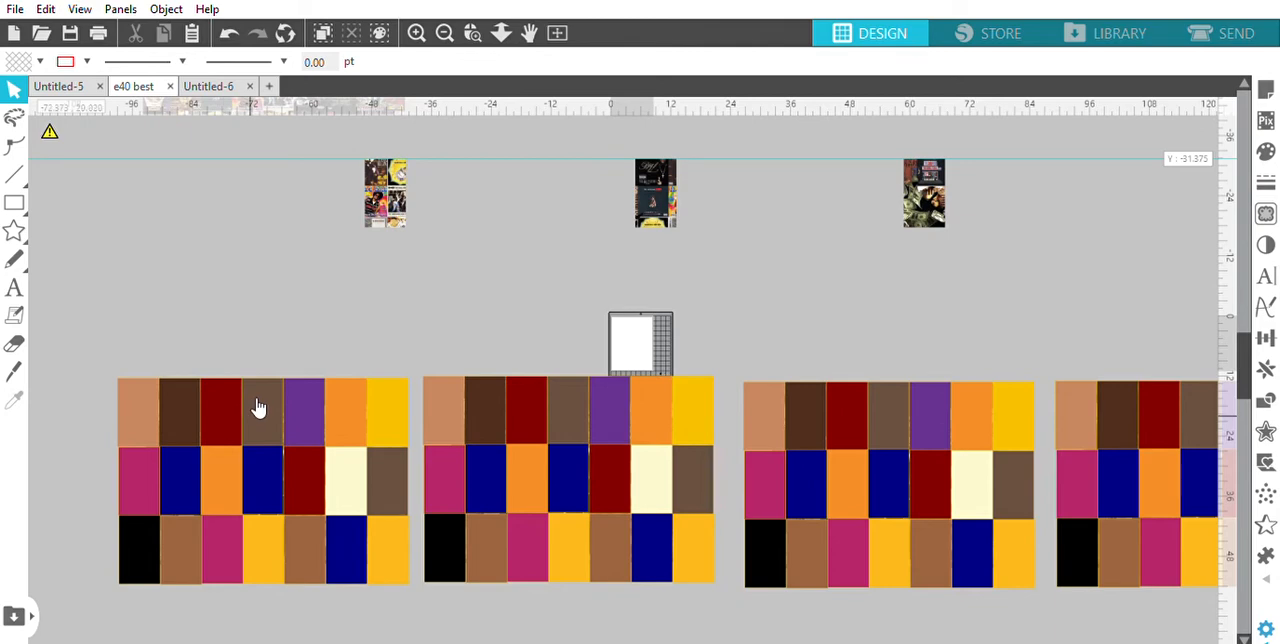
{"action": "left_click", "coordinate": [226, 405]}
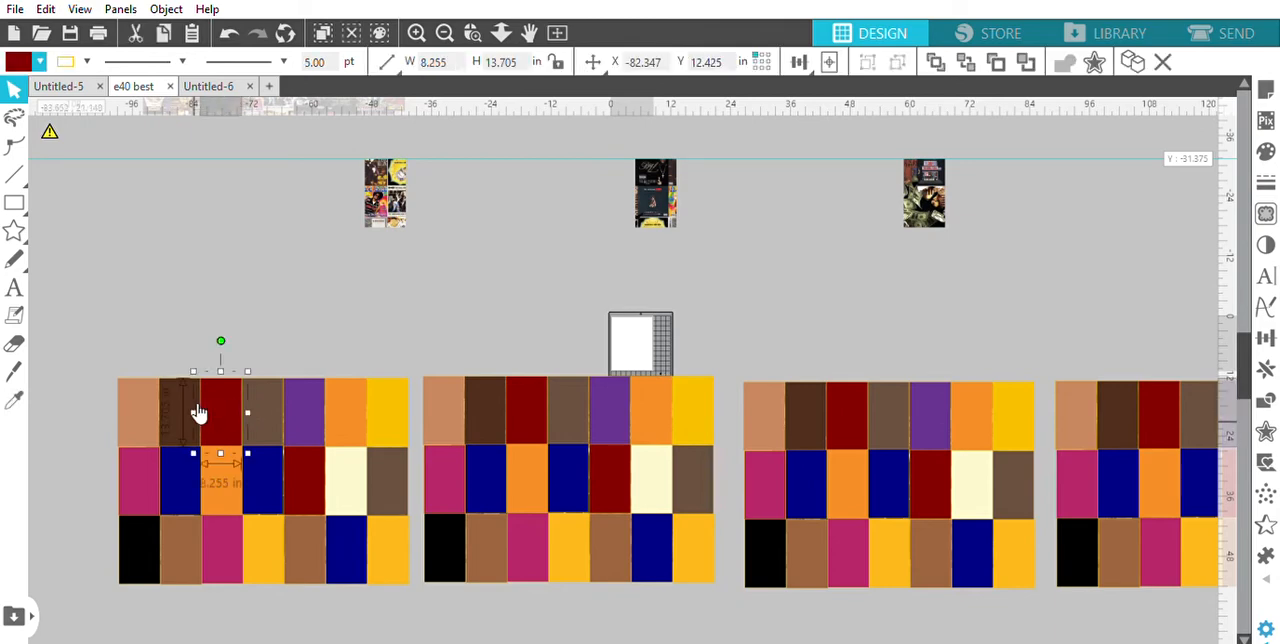
{"action": "left_click", "coordinate": [189, 406]}
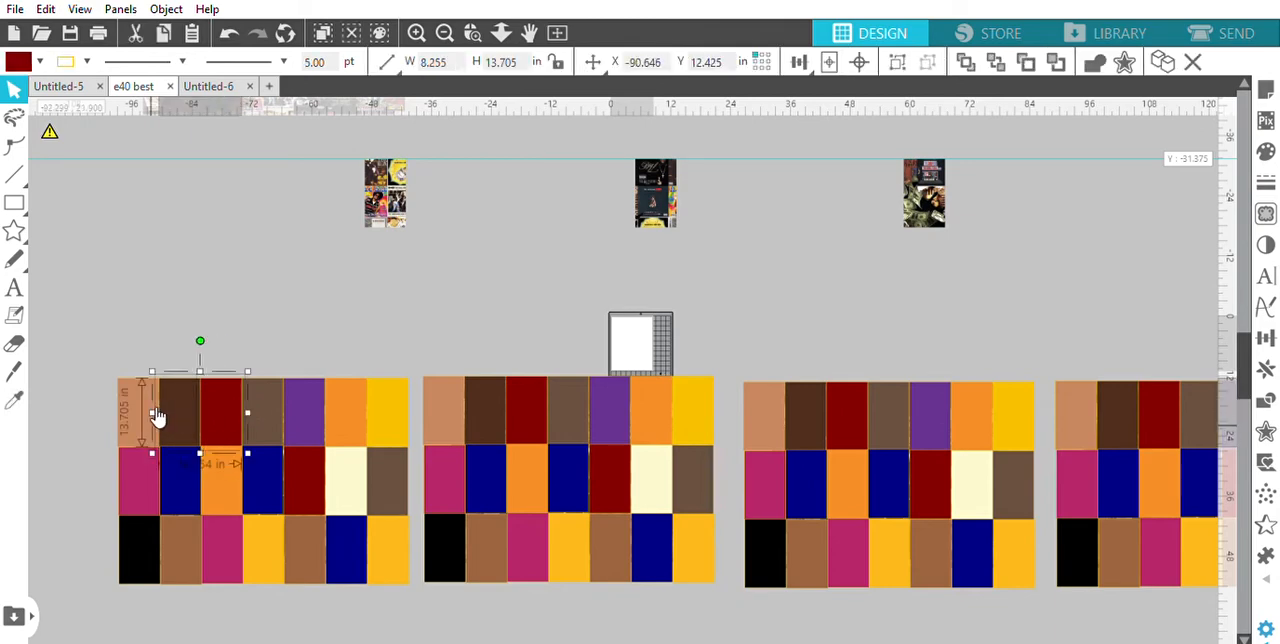
{"action": "left_click", "coordinate": [147, 414], "text": "shift"}
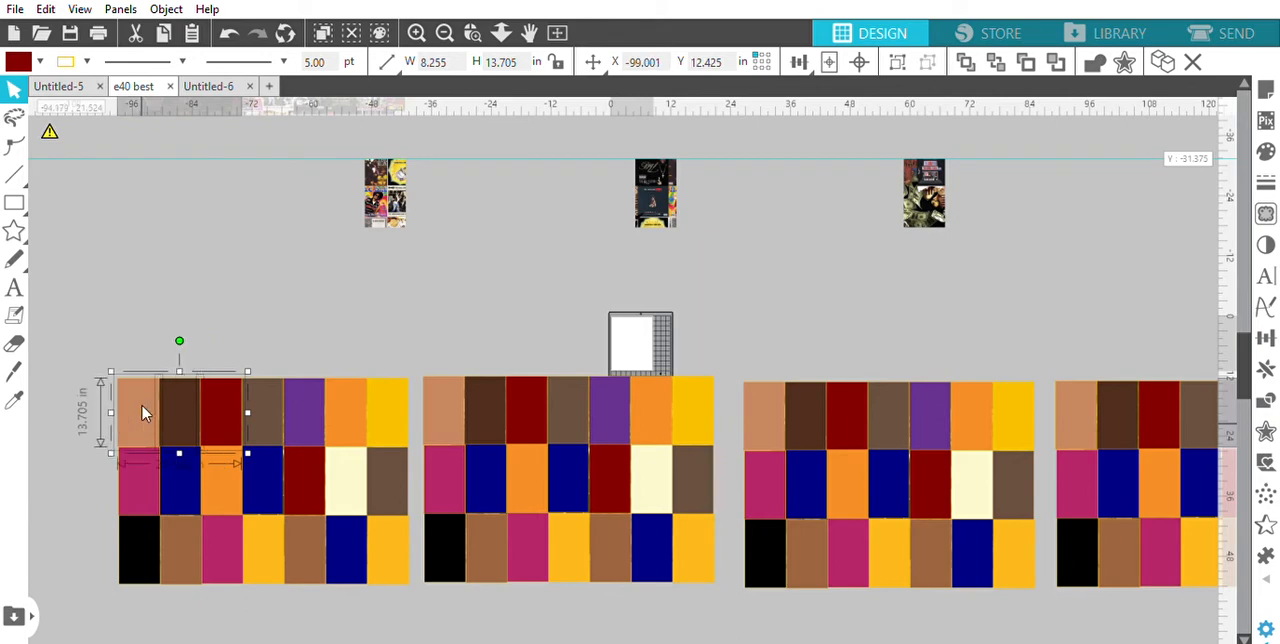
{"action": "left_click", "coordinate": [213, 555], "text": "shift"}
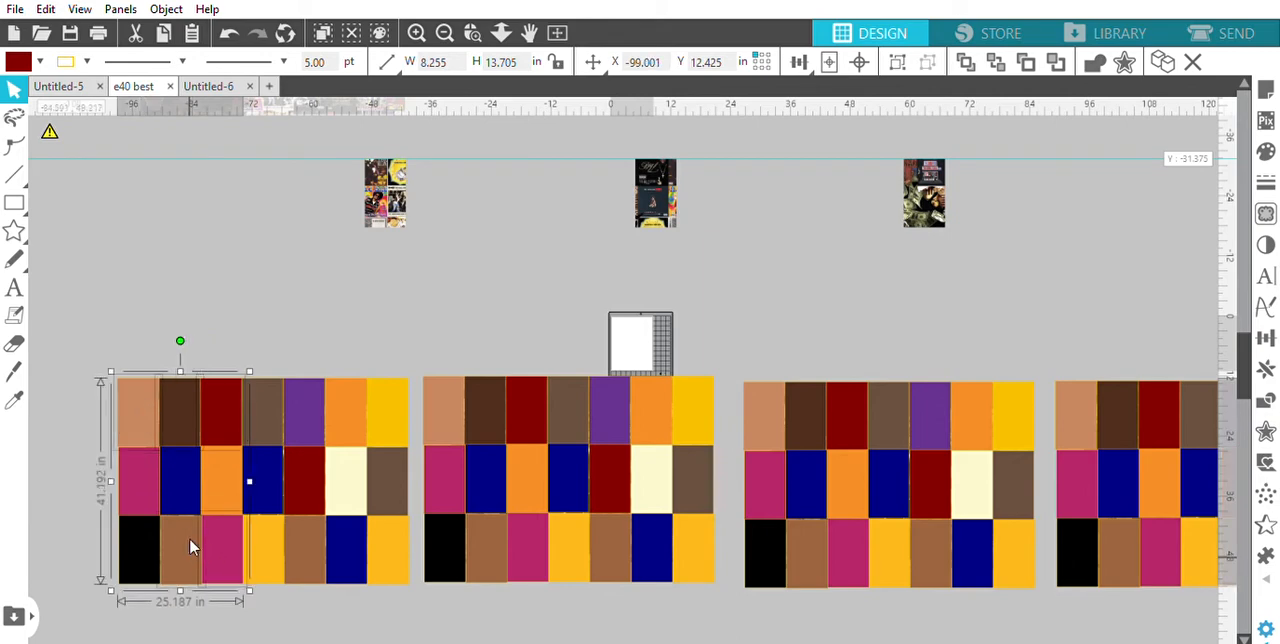
{"action": "left_click", "coordinate": [147, 545], "text": "shift"}
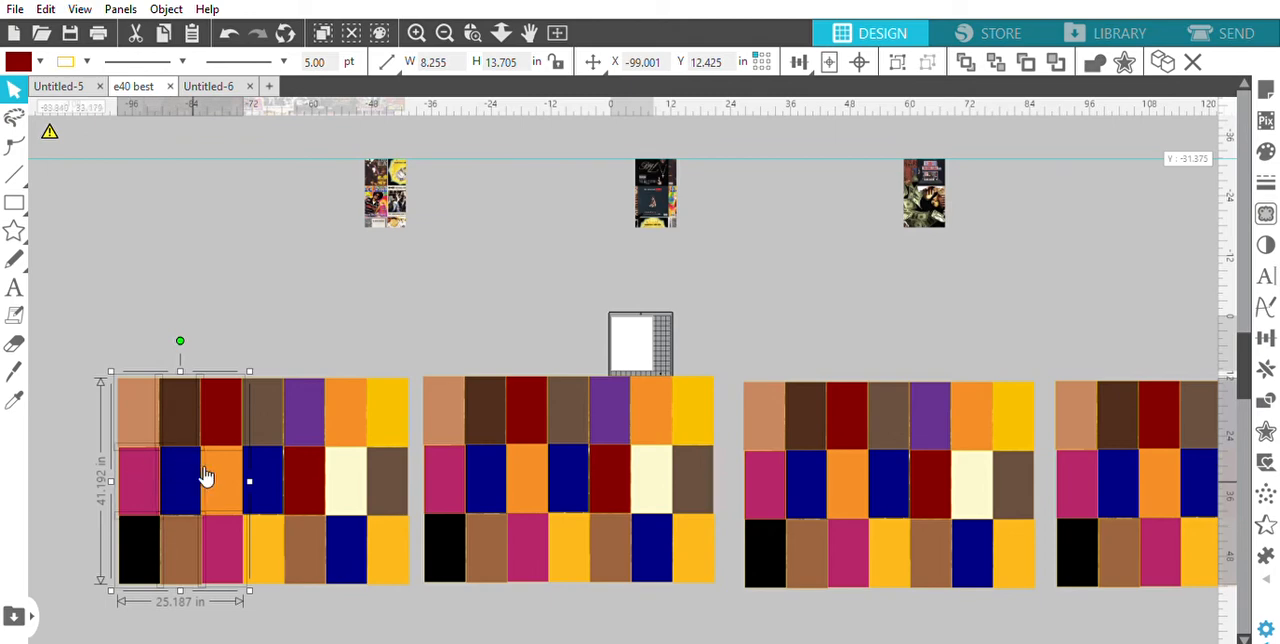
{"action": "key", "text": "Delete"}
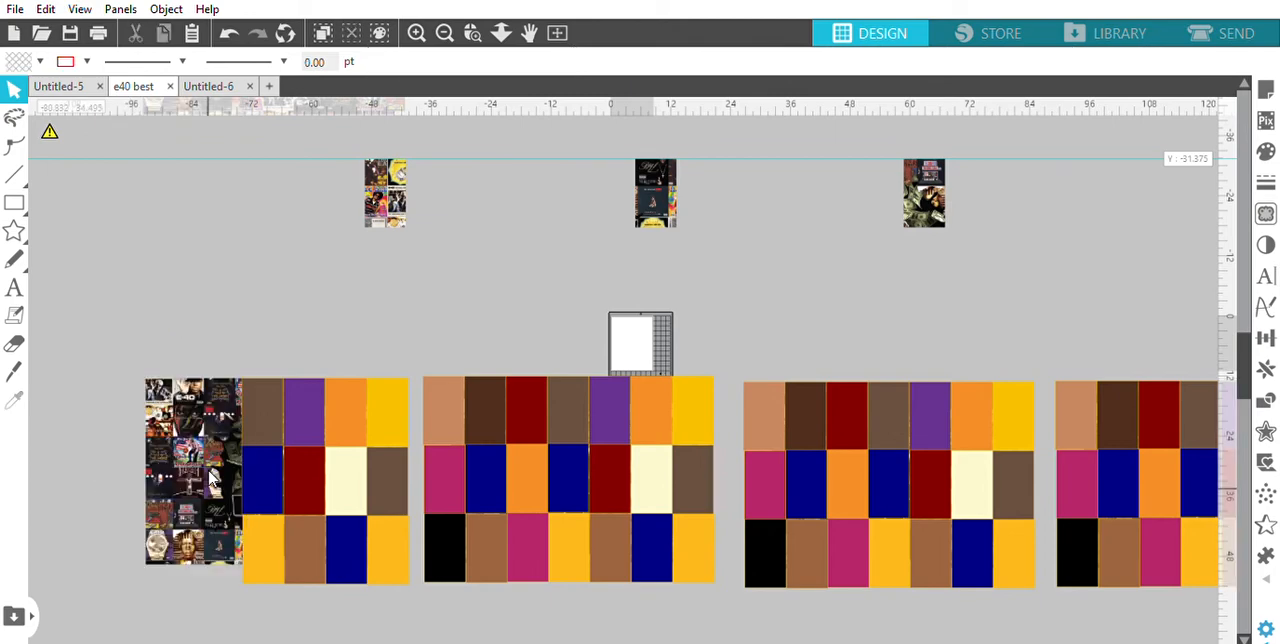
Delete the remaining rectangles of the lower-left block except the grayish-brown one in the first row
{"action": "left_click", "coordinate": [277, 538]}
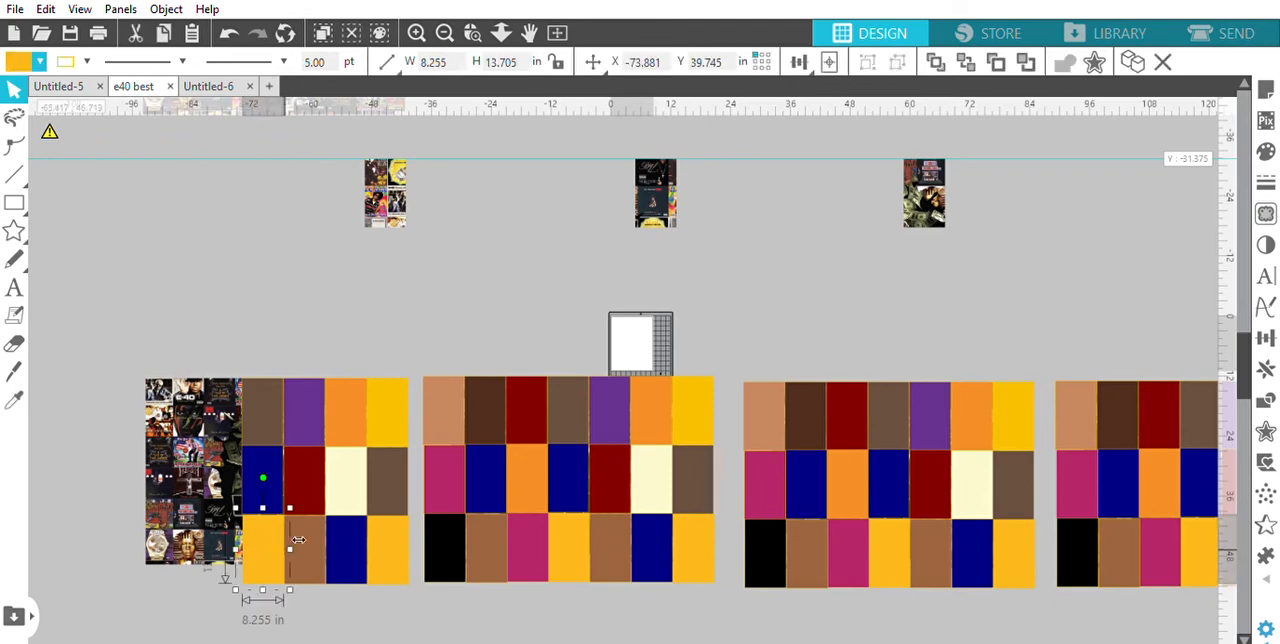
{"action": "left_click", "coordinate": [310, 544], "text": "shift"}
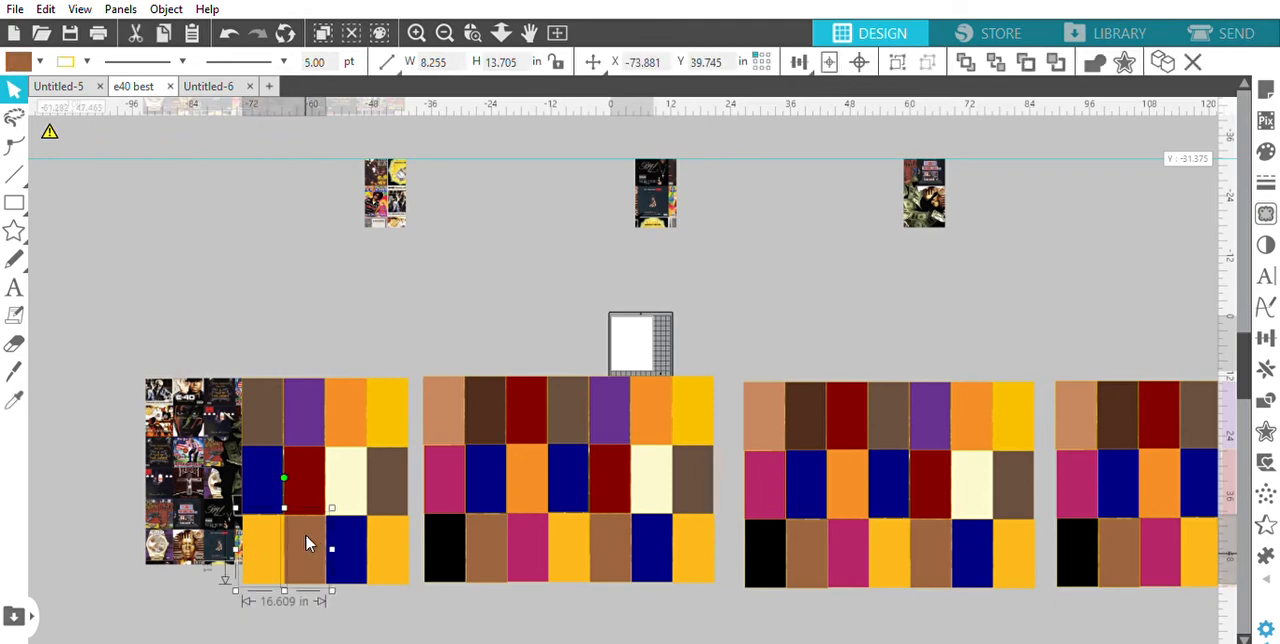
{"action": "left_click", "coordinate": [356, 533], "text": "shift"}
{"action": "left_click", "coordinate": [386, 540], "text": "shift"}
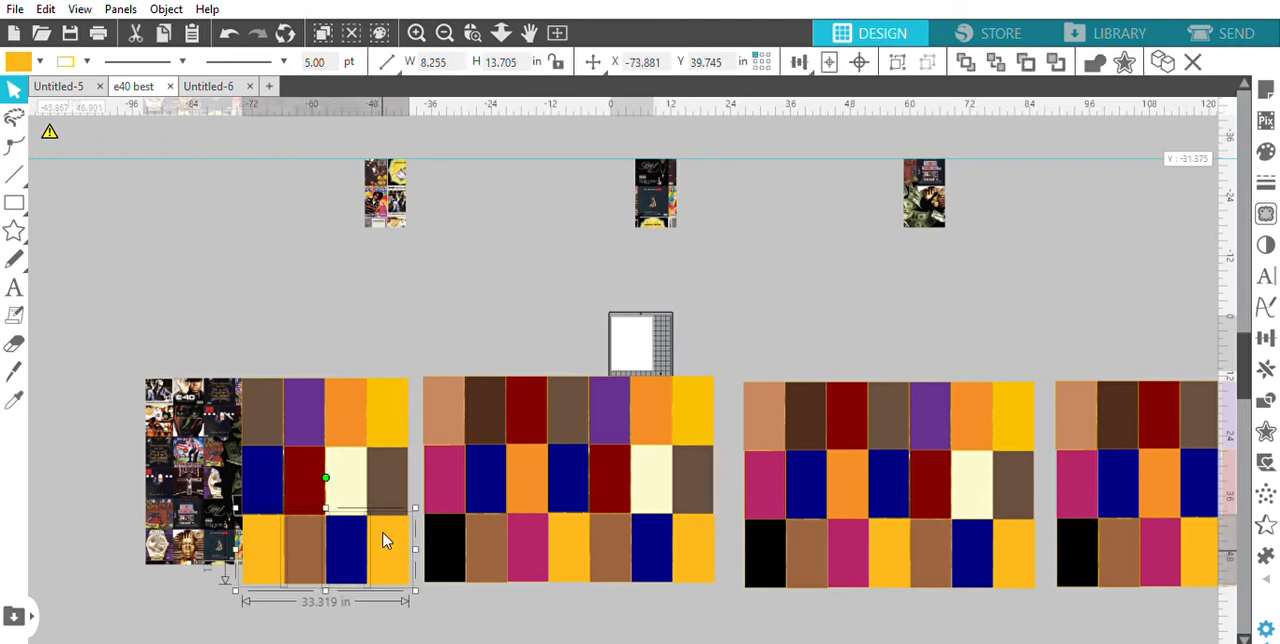
{"action": "left_click", "coordinate": [380, 470], "text": "shift"}
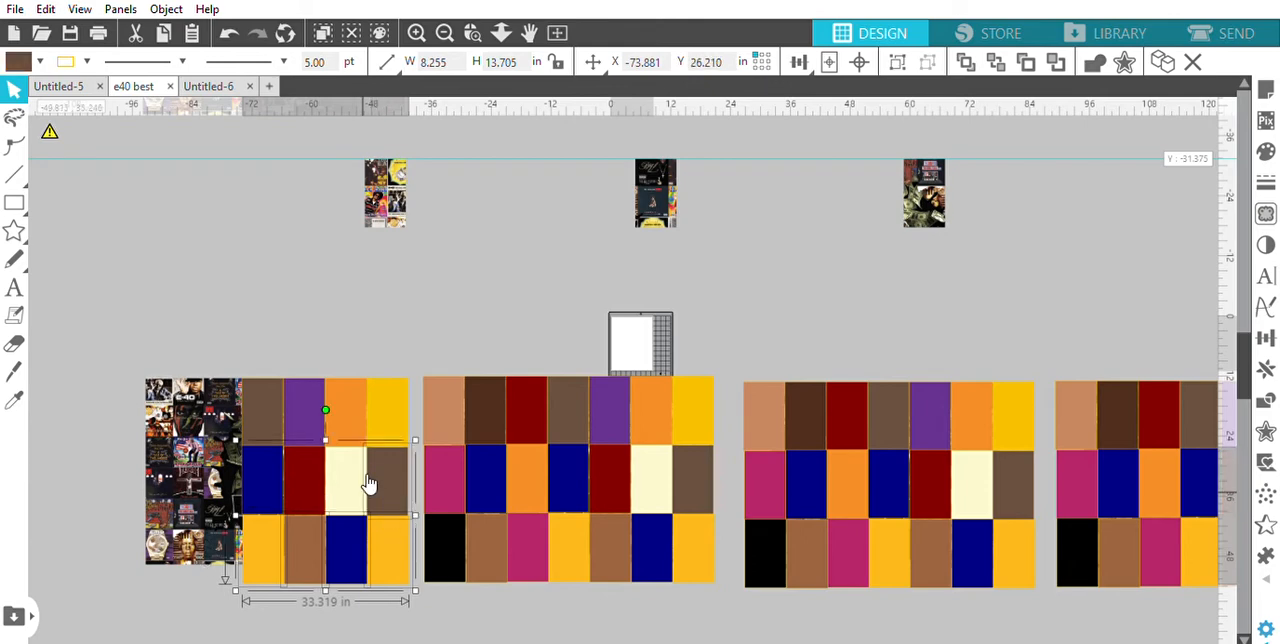
{"action": "left_click", "coordinate": [350, 481], "text": "shift"}
{"action": "left_click", "coordinate": [317, 481], "text": "shift"}
{"action": "left_click", "coordinate": [303, 404]}
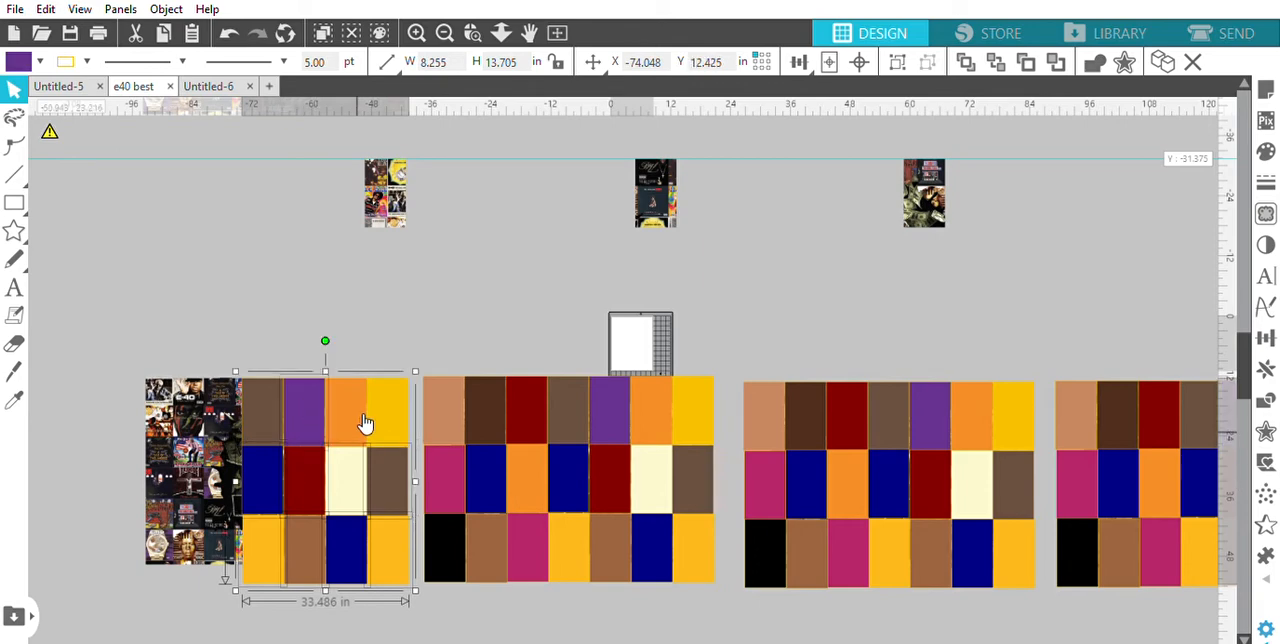
{"action": "left_click", "coordinate": [350, 420]}
{"action": "left_click", "coordinate": [393, 419]}
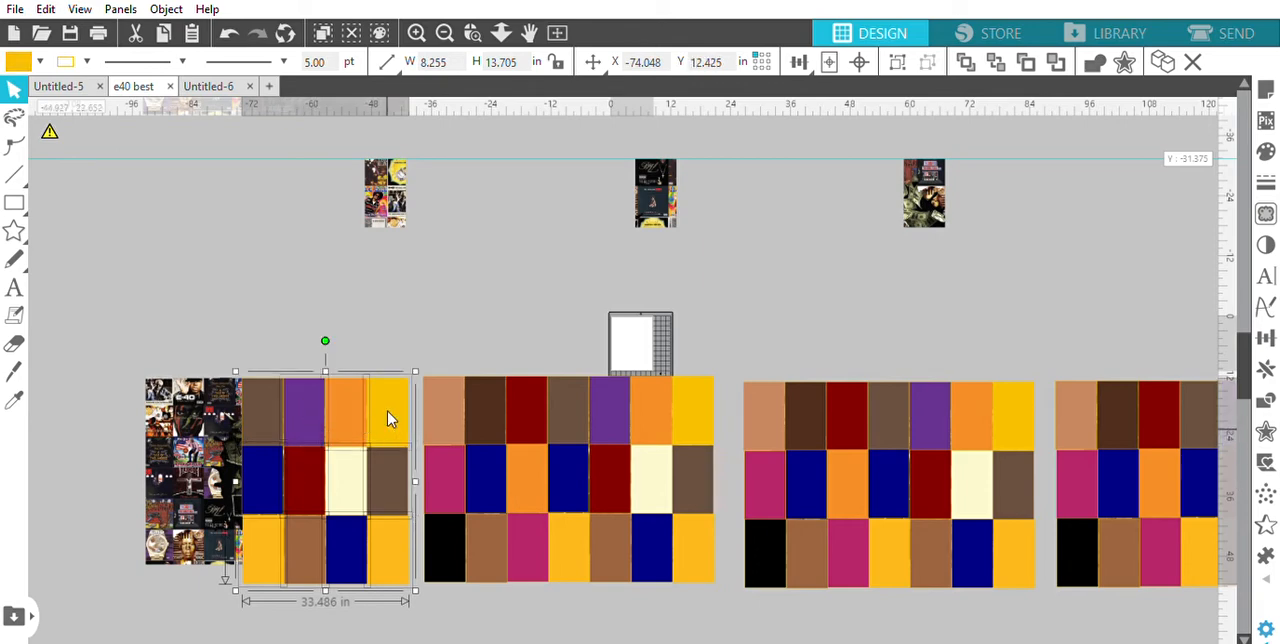
{"action": "key", "text": "Delete"}
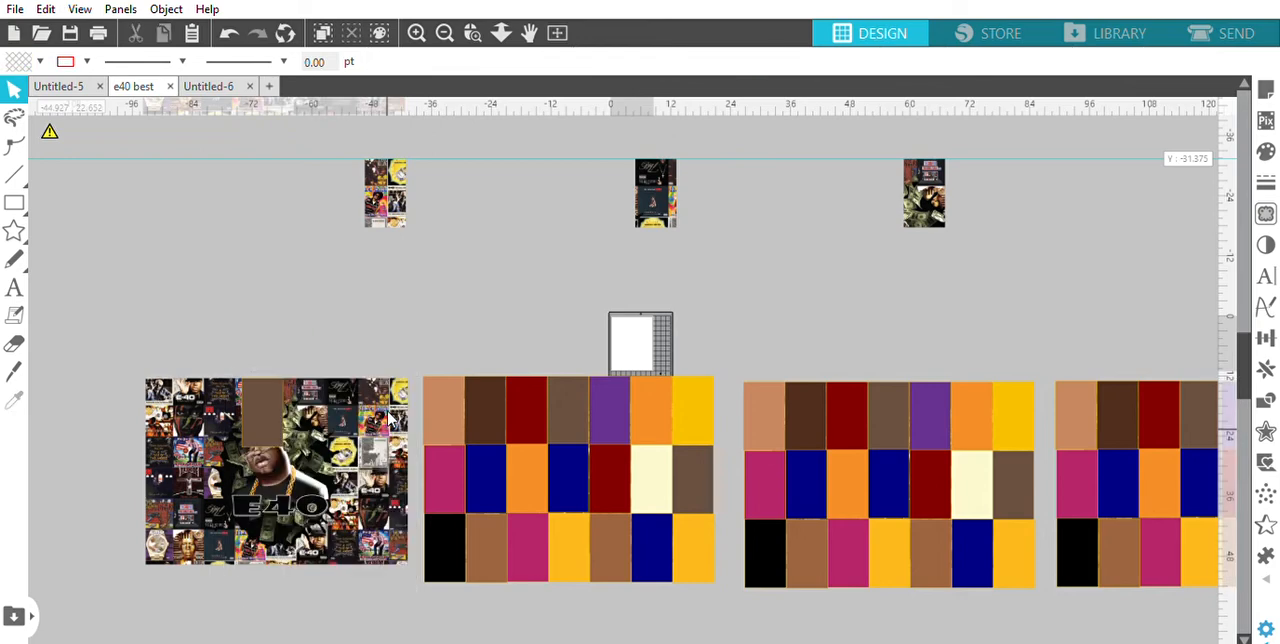
Set the fill of the remaining grayish-brown rectangle to transparent and crop the lower-left E40 artwork to it
{"action": "left_click", "coordinate": [260, 412]}
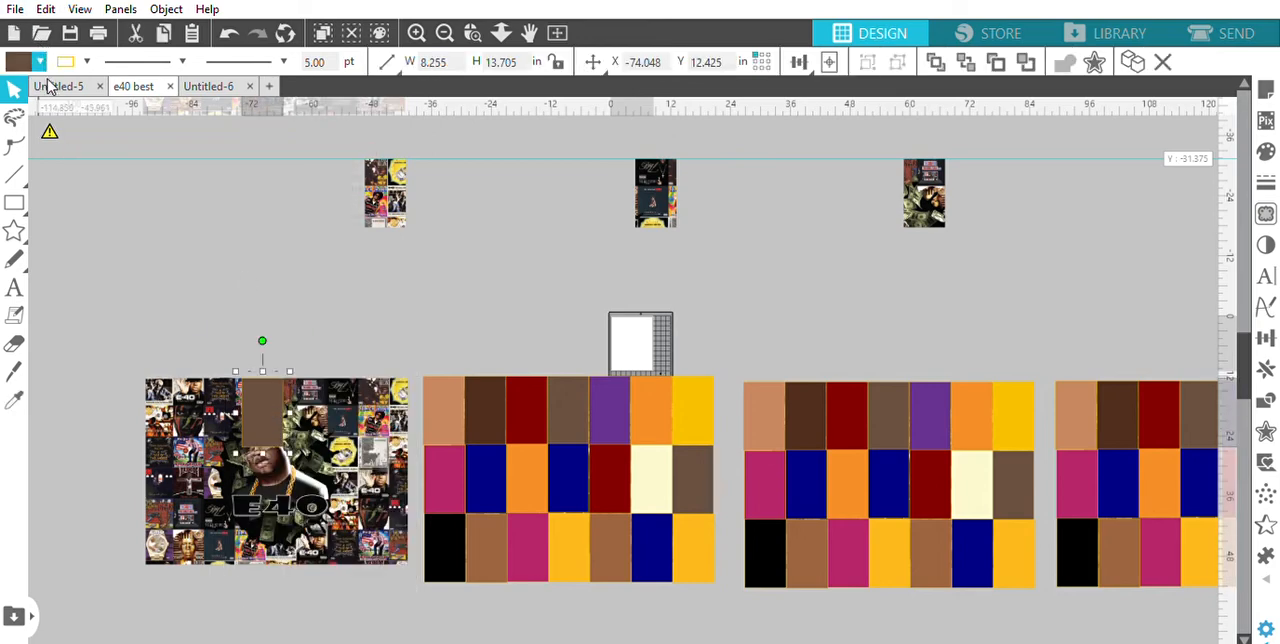
{"action": "key", "text": "Delete"}
{"action": "left_click_drag", "start_coordinate": [126, 356], "coordinate": [421, 598]}
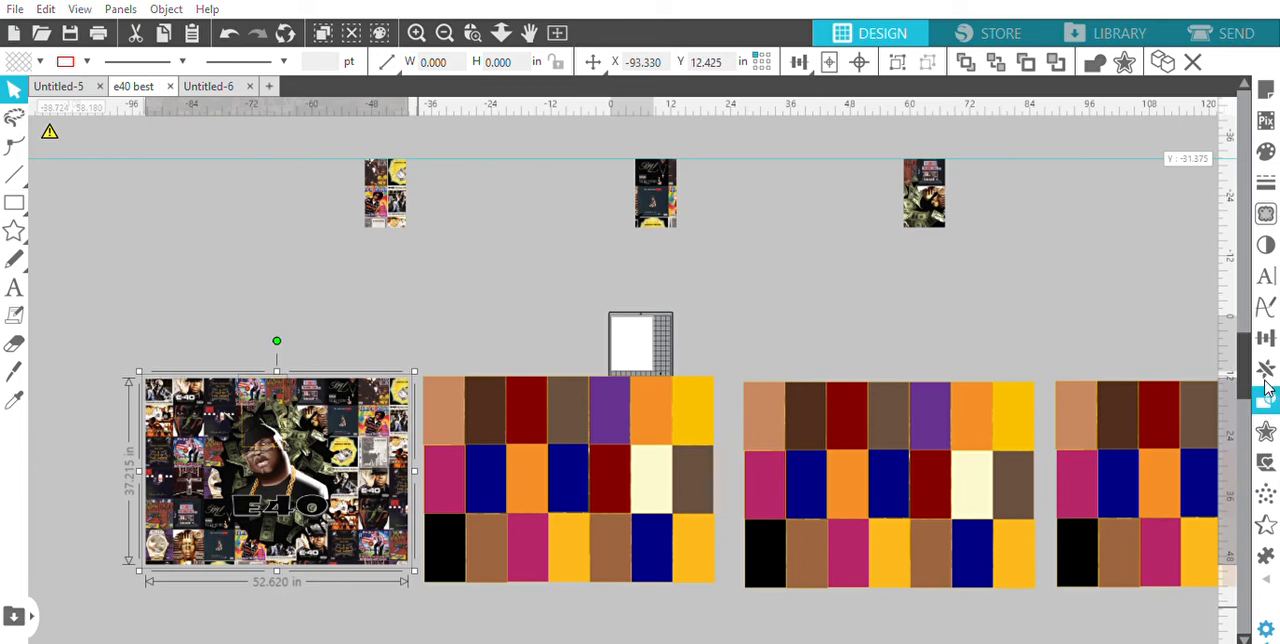
{"action": "left_click", "coordinate": [1134, 222]}
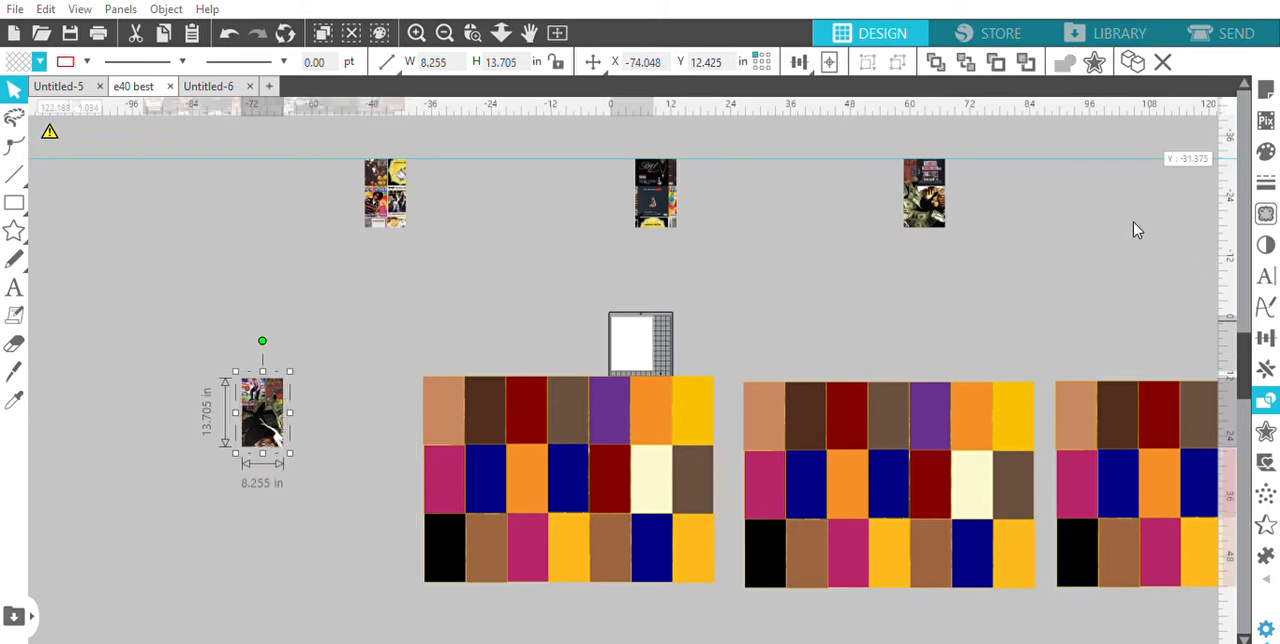
{"action": "left_click", "coordinate": [415, 303]}
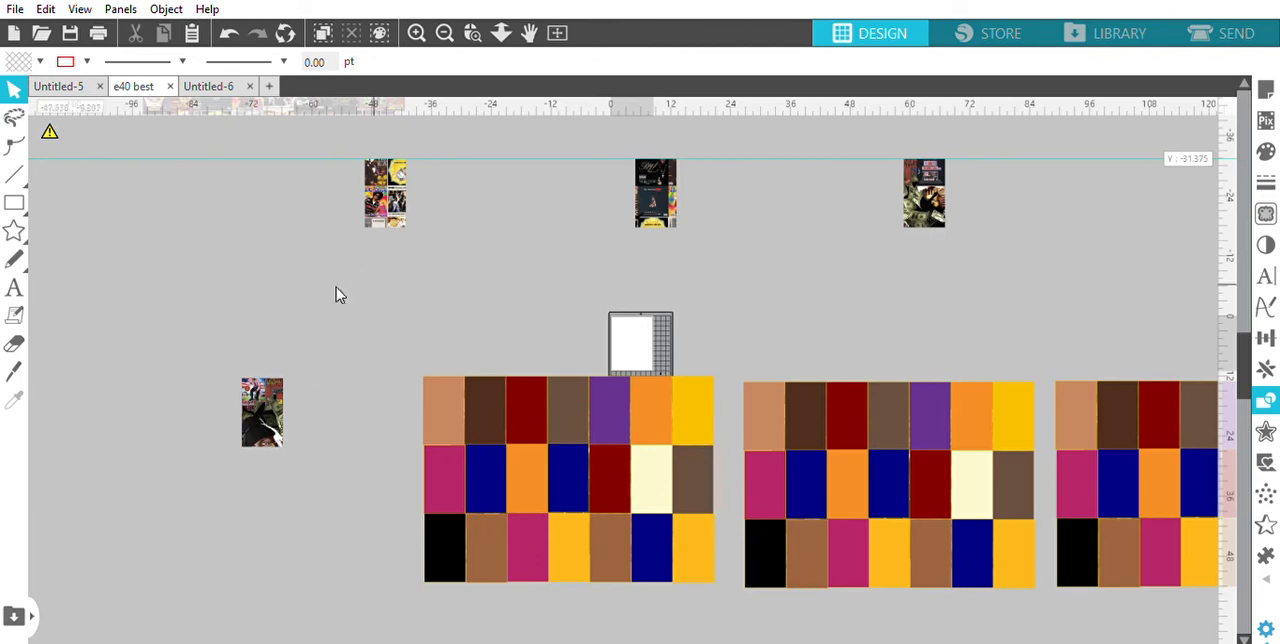
Delete the rectangles in the last four columns of the second lower block, except the purple and the second-row dark red ones
{"action": "left_click", "coordinate": [577, 400]}
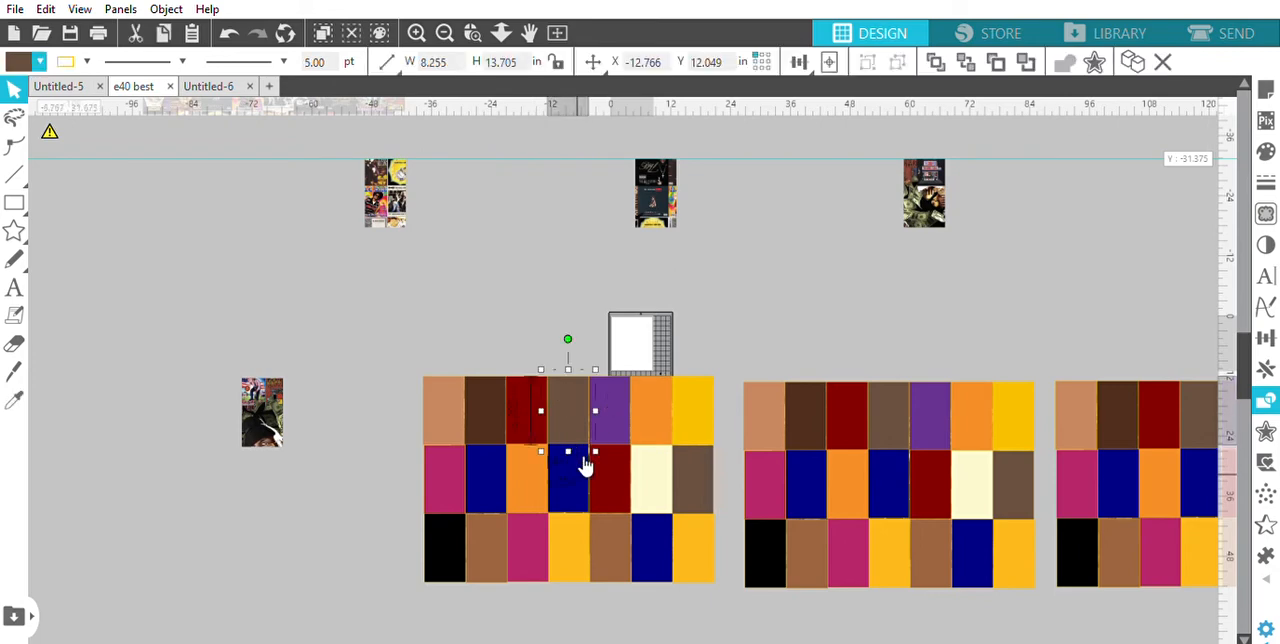
{"action": "left_click_drag", "start_coordinate": [585, 465], "coordinate": [683, 481]}
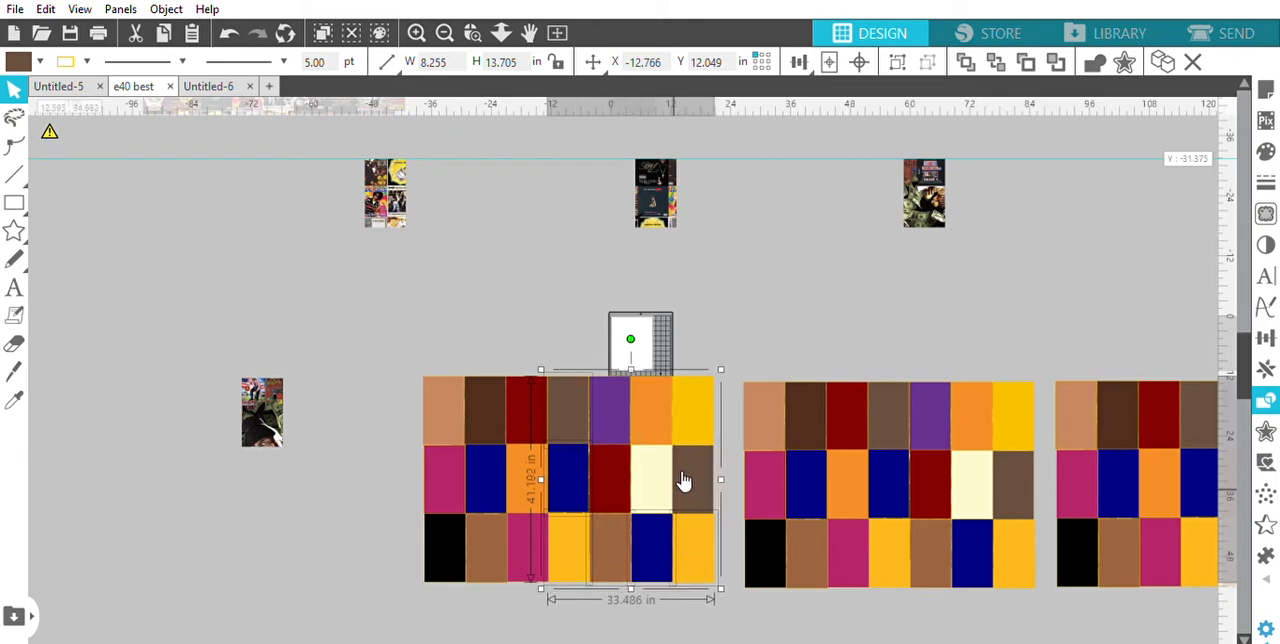
{"action": "left_click", "coordinate": [685, 477], "text": "shift"}
{"action": "left_click", "coordinate": [660, 476], "text": "shift"}
{"action": "left_click", "coordinate": [658, 414], "text": "shift"}
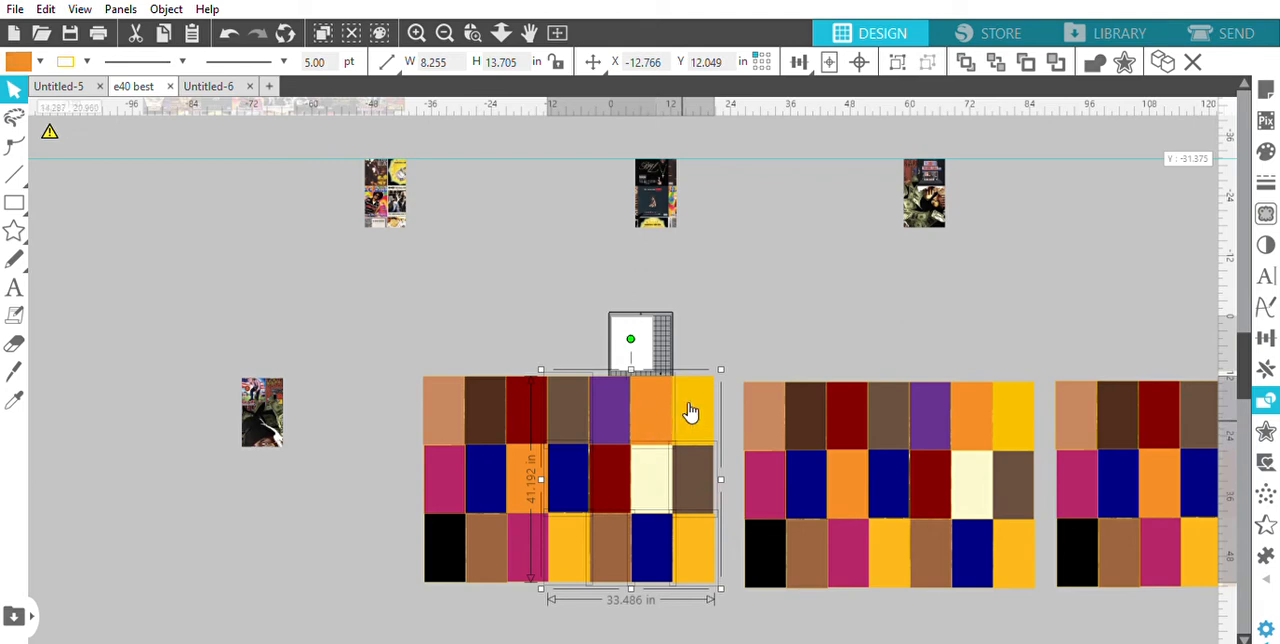
{"action": "left_click", "coordinate": [686, 411], "text": "shift"}
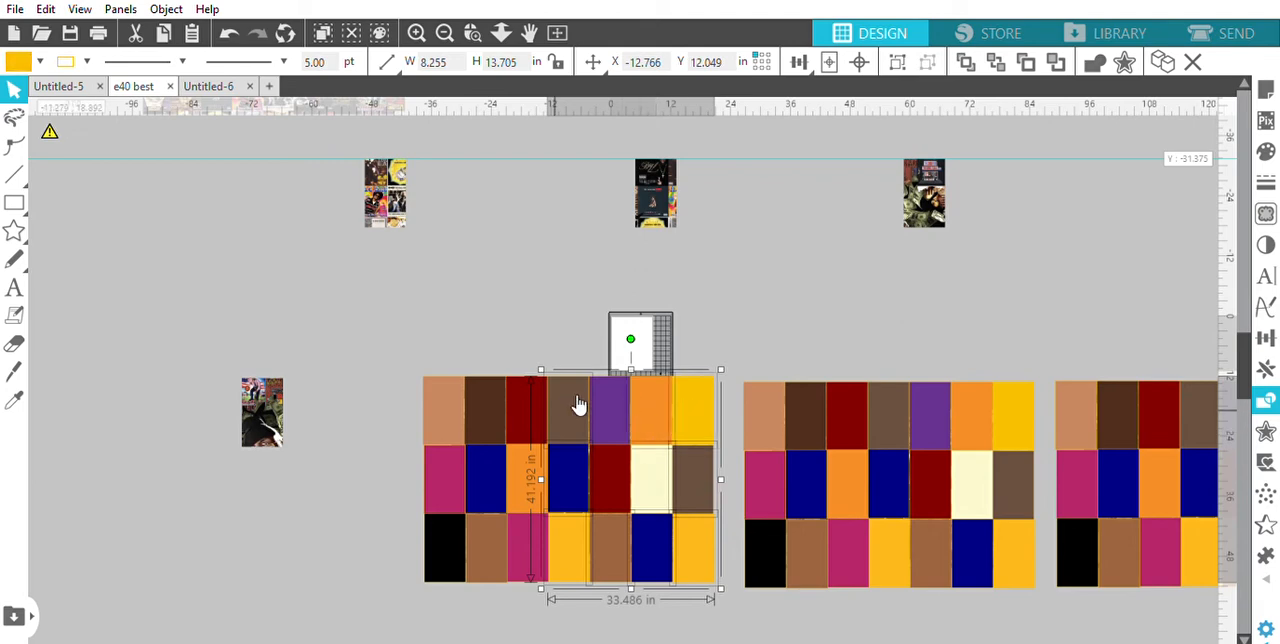
{"action": "key", "text": "Delete"}
Delete the purple and the second-row dark red rectangles from the second lower block
{"action": "left_click", "coordinate": [605, 413]}
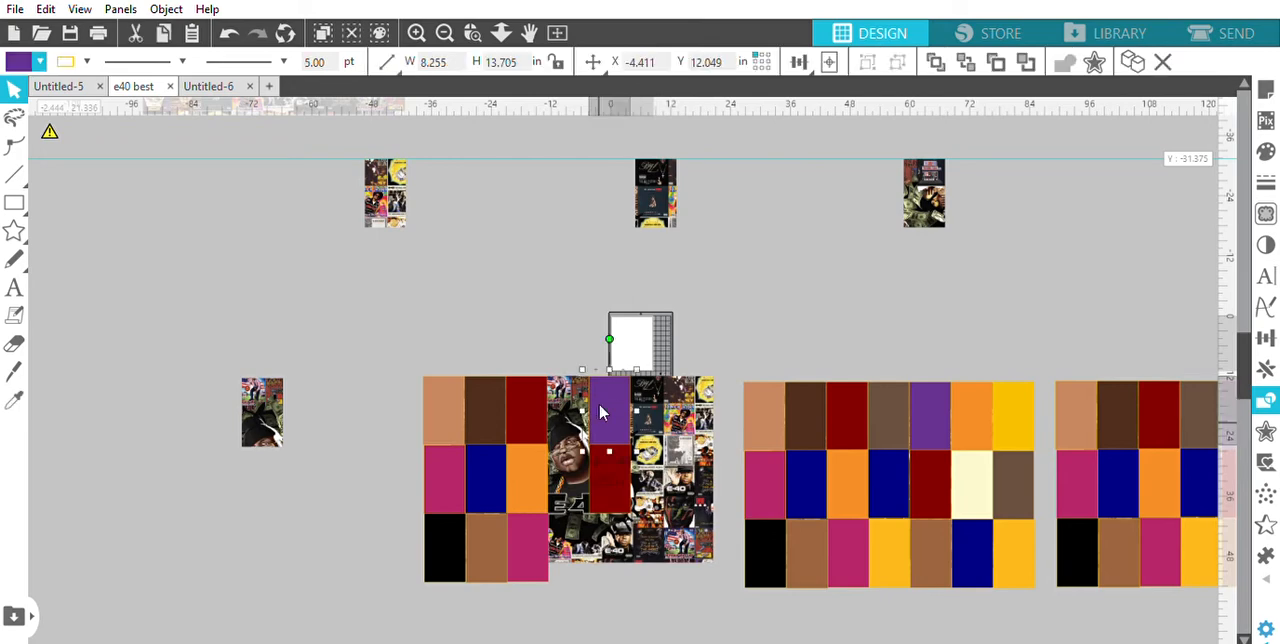
{"action": "left_click", "coordinate": [602, 412], "text": "shift"}
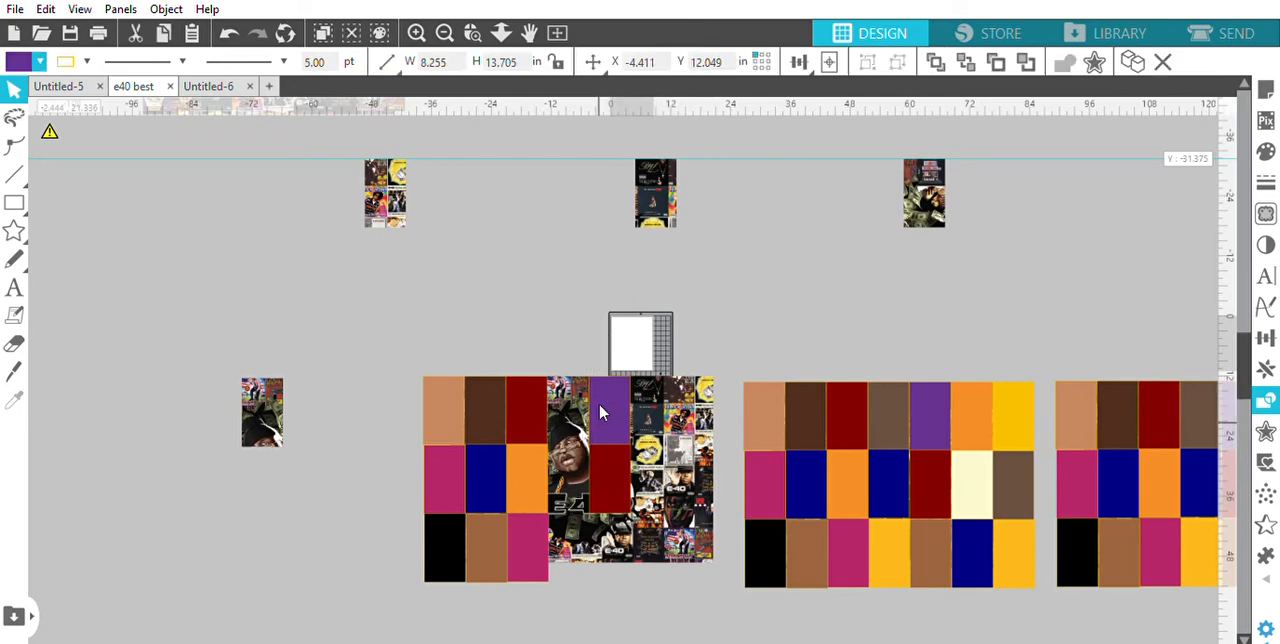
{"action": "left_click", "coordinate": [602, 412], "text": "shift"}
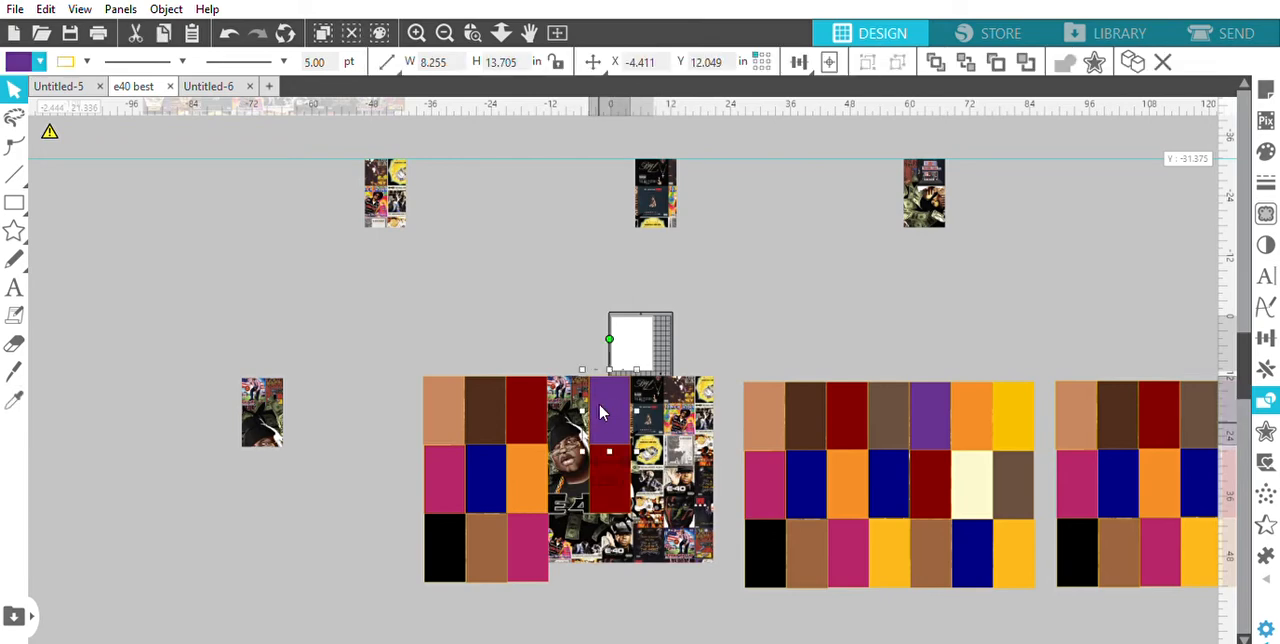
{"action": "left_click", "coordinate": [606, 474], "text": "shift"}
{"action": "key", "text": "Delete"}
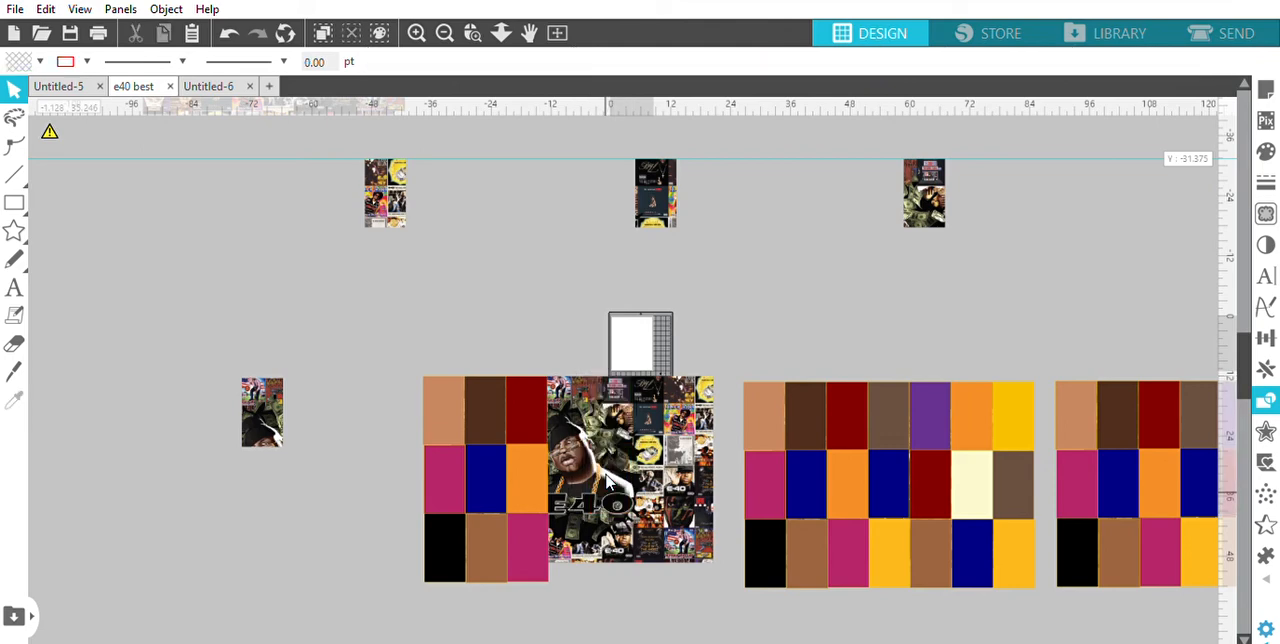
Delete the rectangles in the first three columns of the second lower block, except the first-row dark red one
{"action": "left_click", "coordinate": [452, 398]}
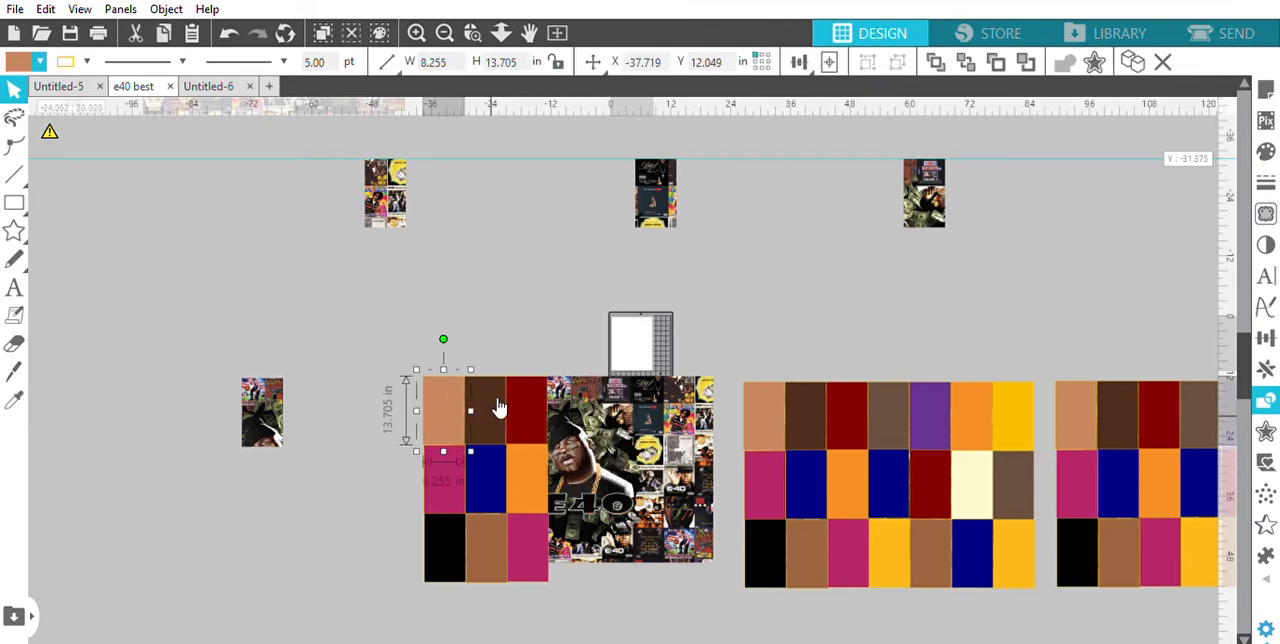
{"action": "left_click", "coordinate": [500, 410], "text": "shift"}
{"action": "left_click", "coordinate": [528, 472], "text": "shift"}
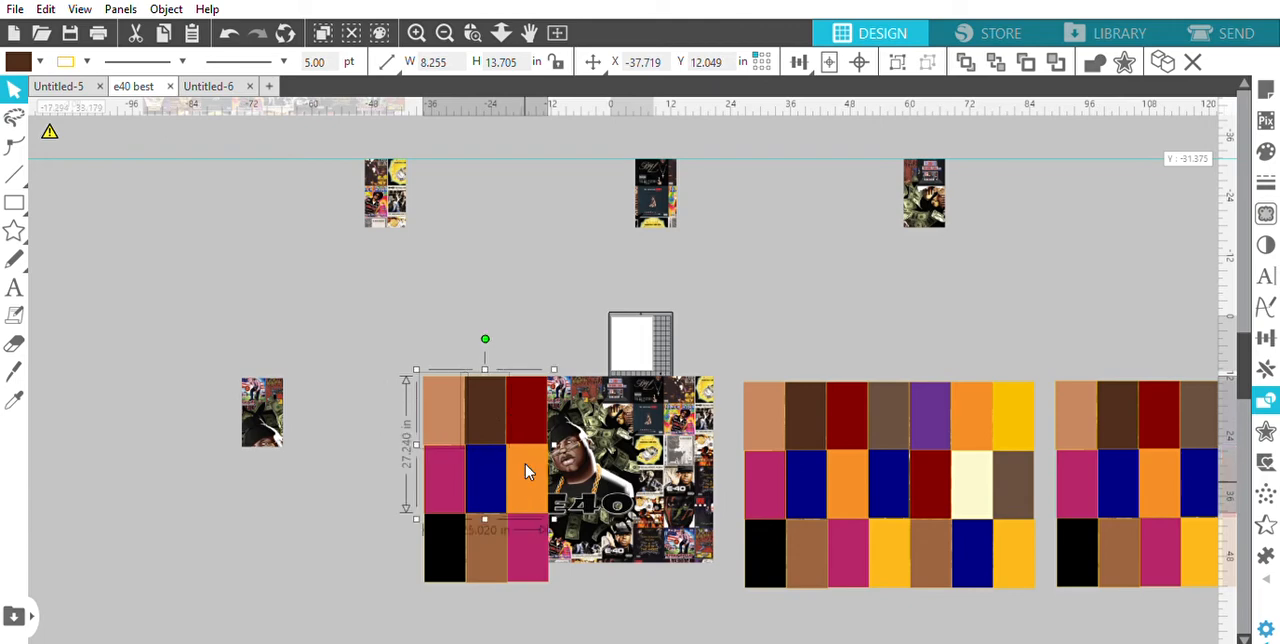
{"action": "left_click", "coordinate": [528, 528], "text": "shift"}
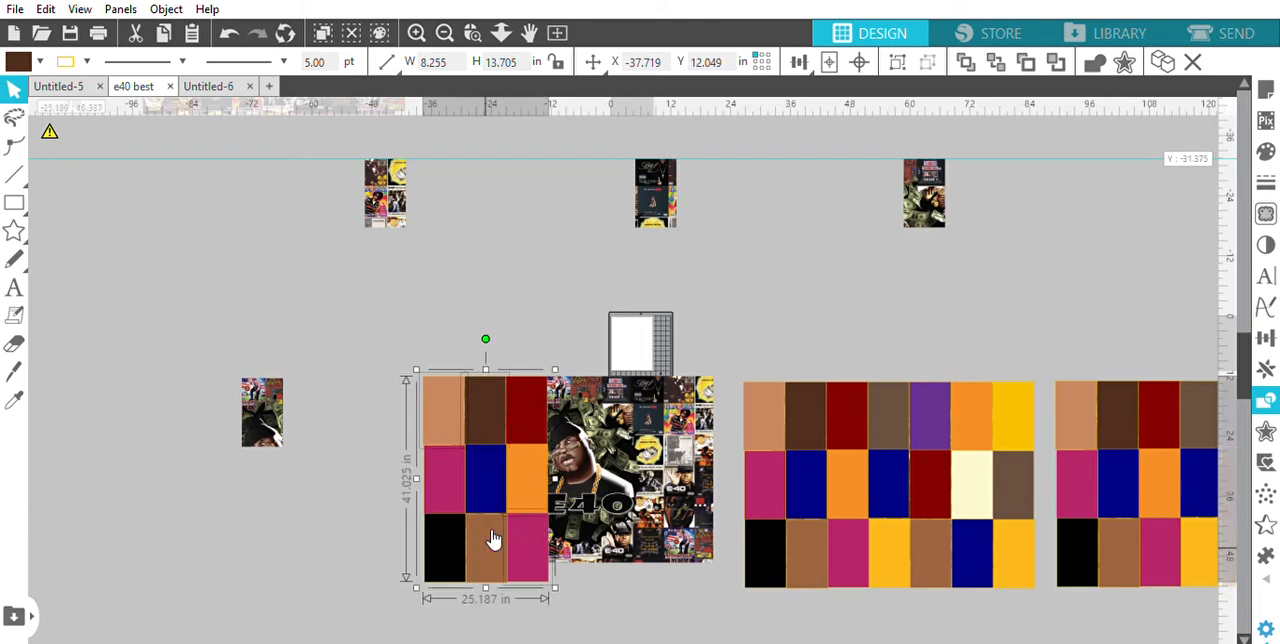
{"action": "left_click", "coordinate": [485, 538], "text": "shift"}
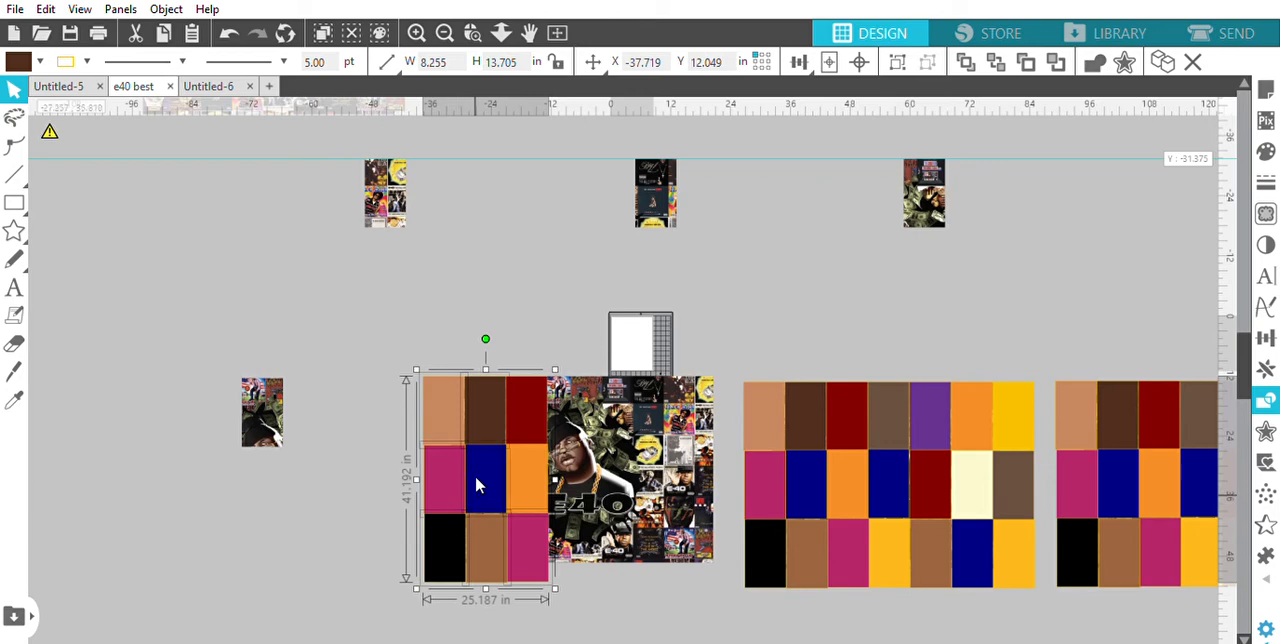
{"action": "key", "text": "Delete"}
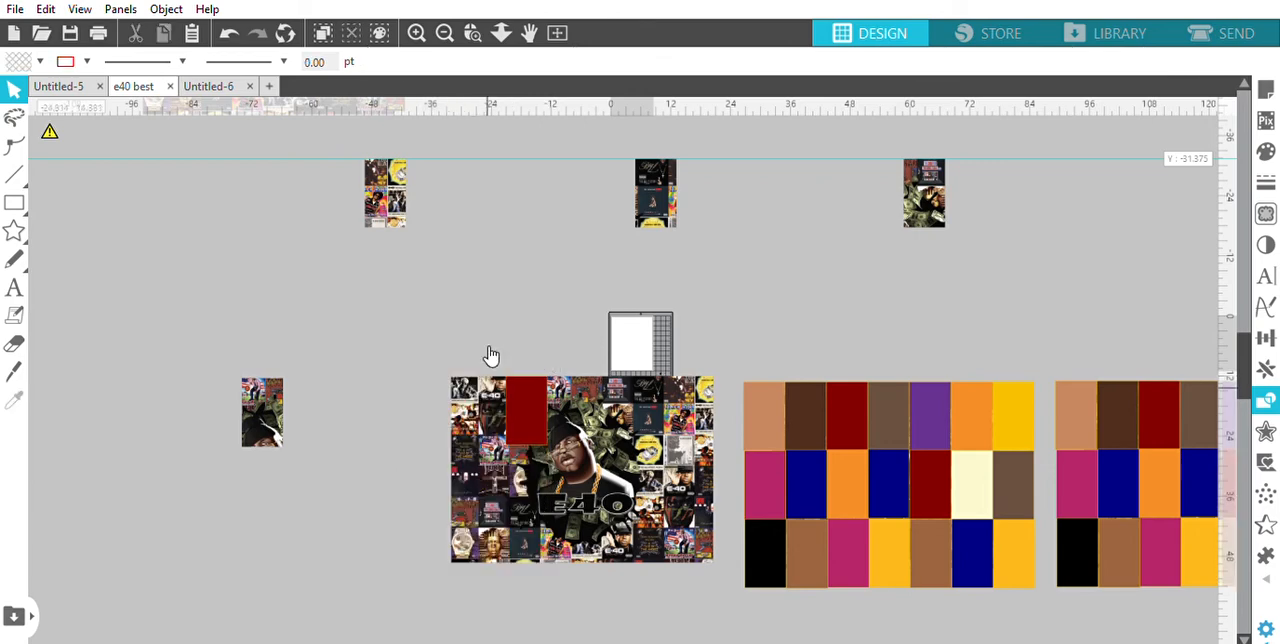
Set the fill of the remaining dark red rectangle to transparent and crop the second lower E40 artwork to it
{"action": "left_click", "coordinate": [550, 404]}
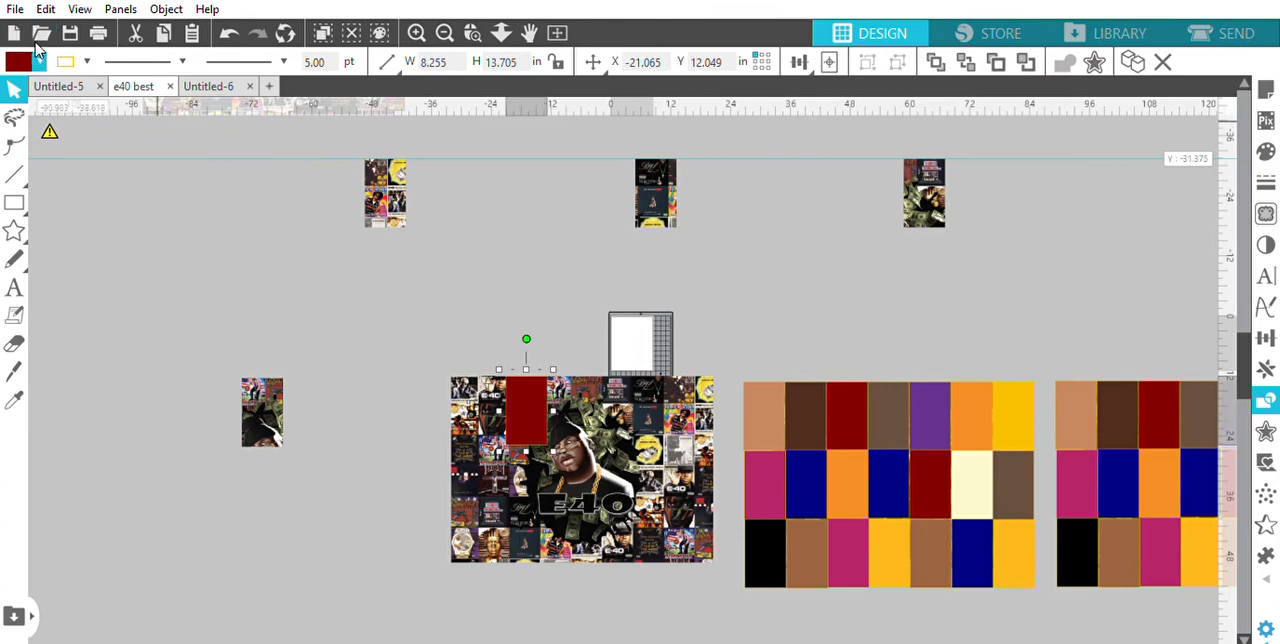
{"action": "left_click", "coordinate": [25, 72]}
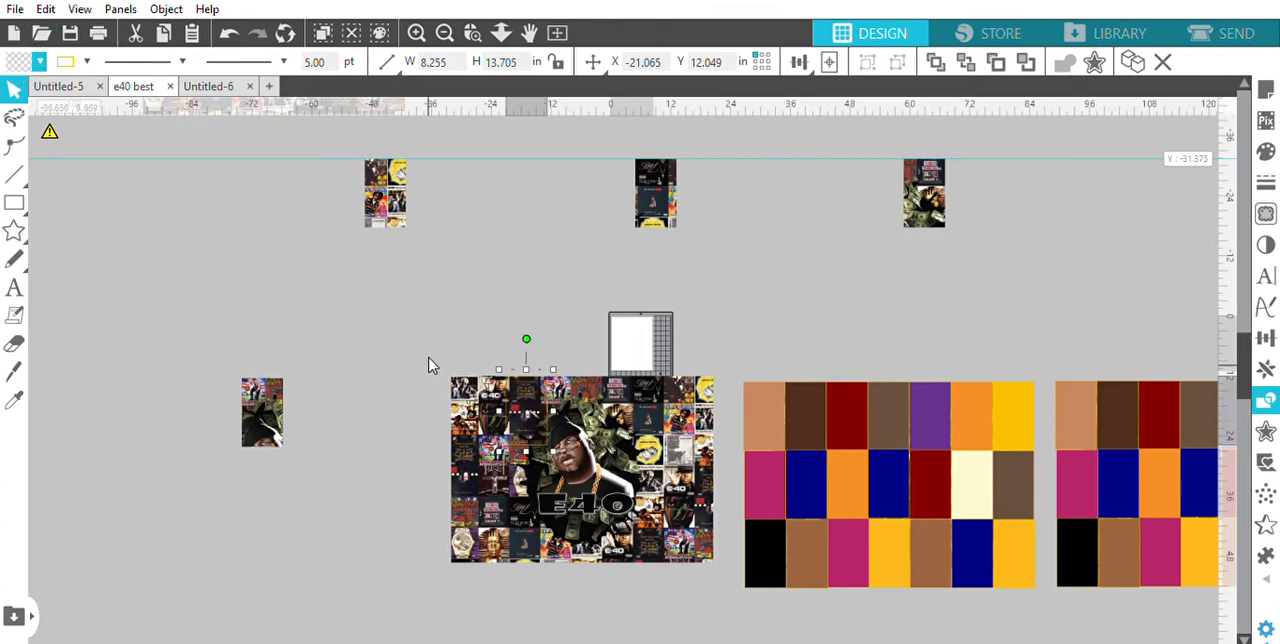
{"action": "left_click_drag", "start_coordinate": [418, 346], "coordinate": [726, 578]}
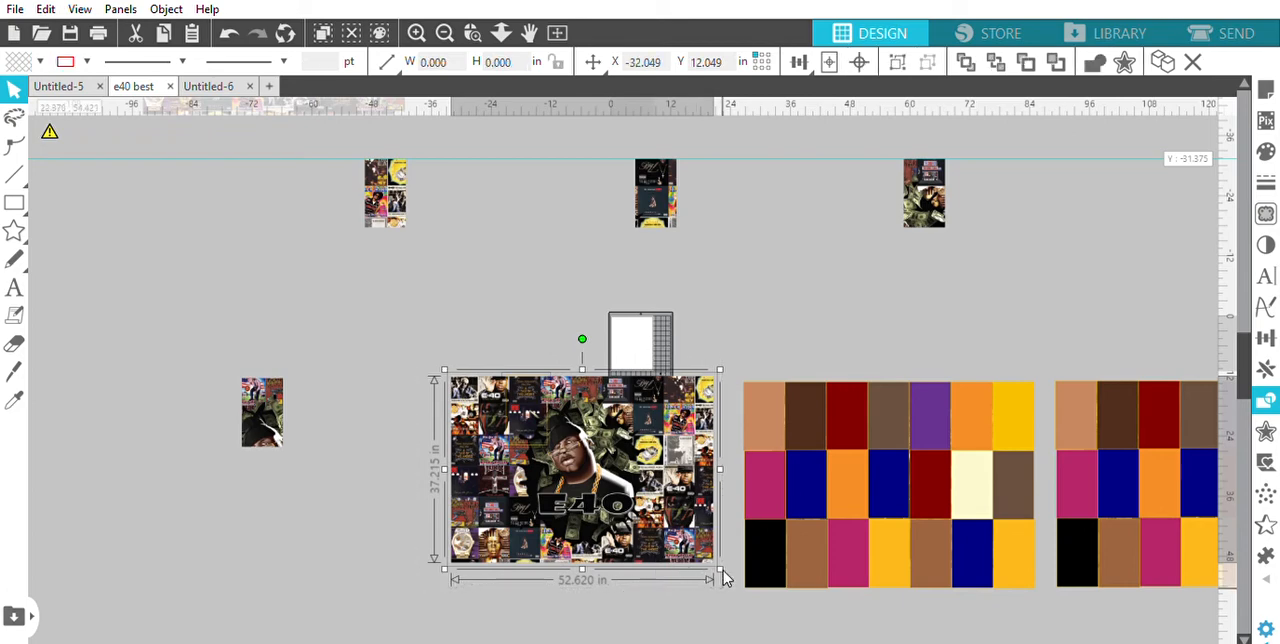
{"action": "left_click", "coordinate": [1126, 223]}
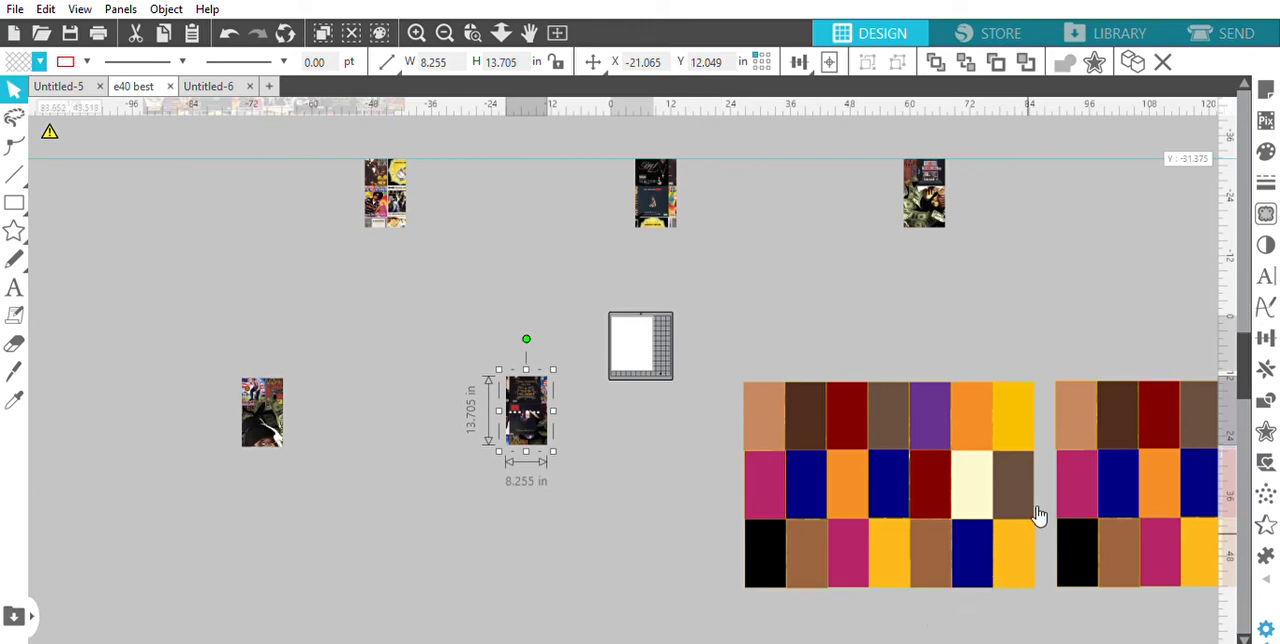
{"action": "left_click_drag", "start_coordinate": [655, 581], "coordinate": [688, 575]}
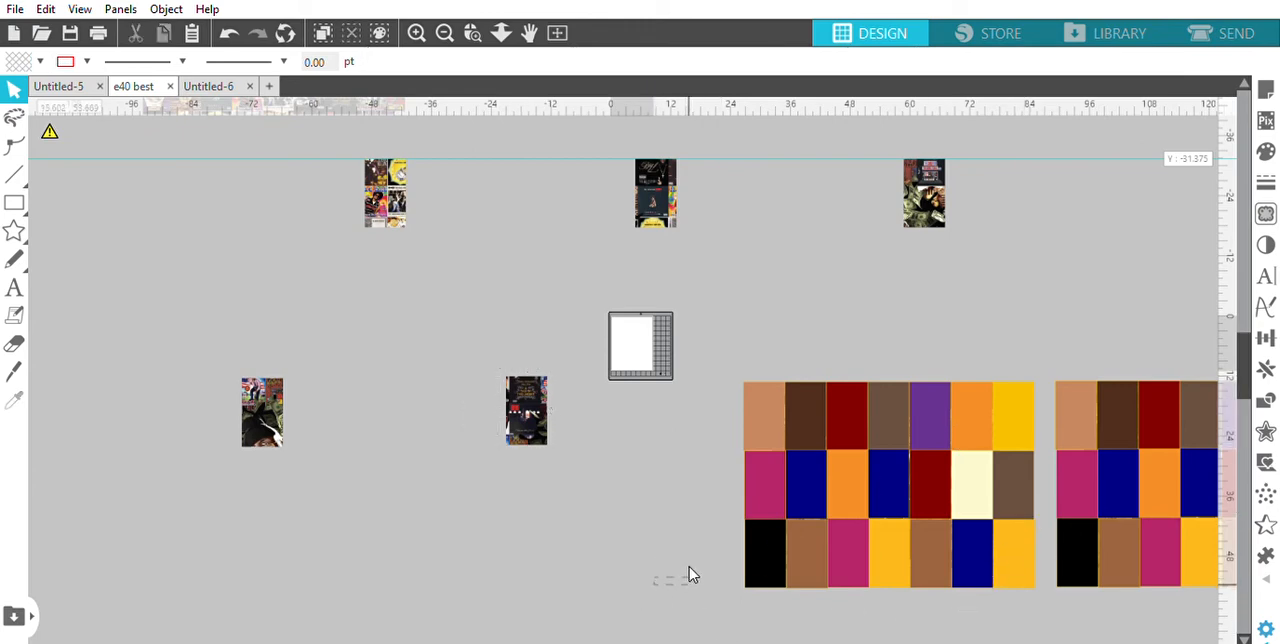
Delete every rectangle of the third lower block except the dark brown one in its first row
{"action": "left_click", "coordinate": [765, 553]}
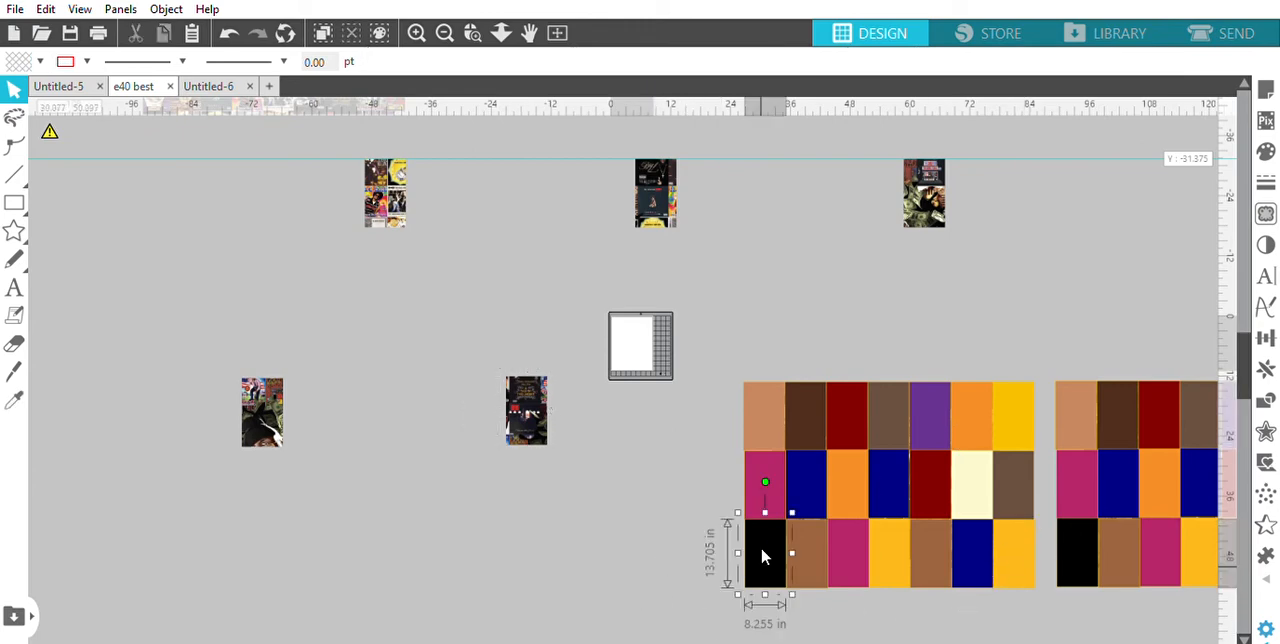
{"action": "left_click", "coordinate": [817, 570], "text": "shift"}
{"action": "left_click", "coordinate": [851, 566], "text": "shift"}
{"action": "left_click", "coordinate": [893, 560], "text": "shift"}
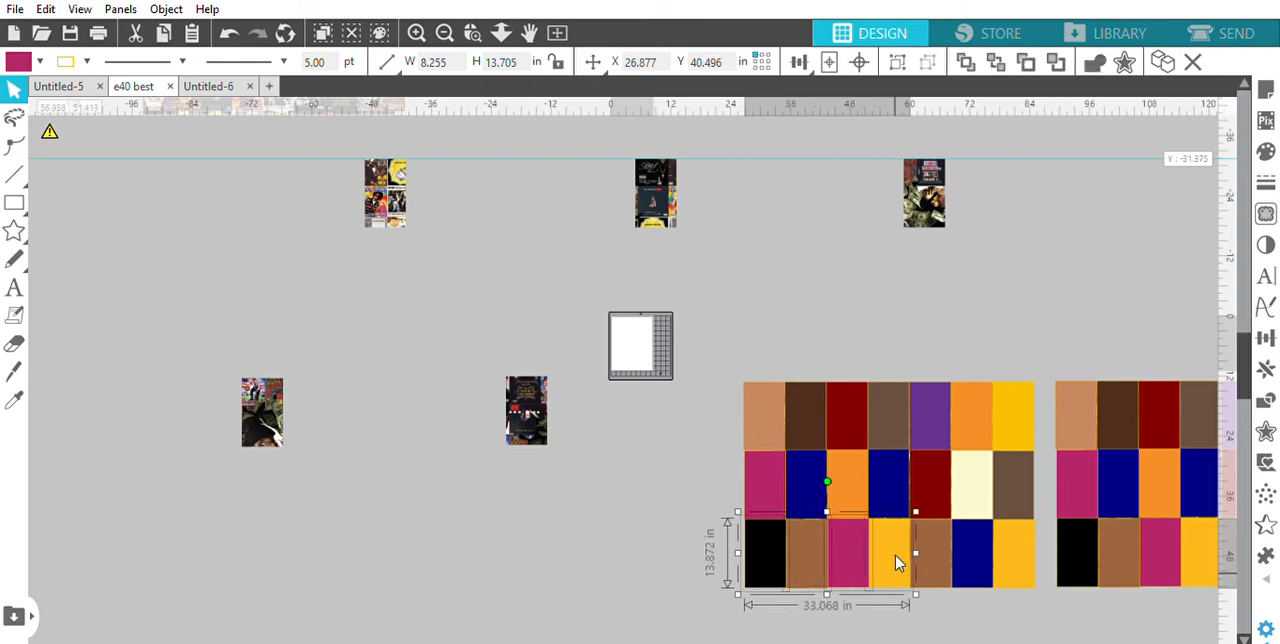
{"action": "left_click", "coordinate": [933, 556], "text": "shift"}
{"action": "left_click", "coordinate": [970, 552], "text": "shift"}
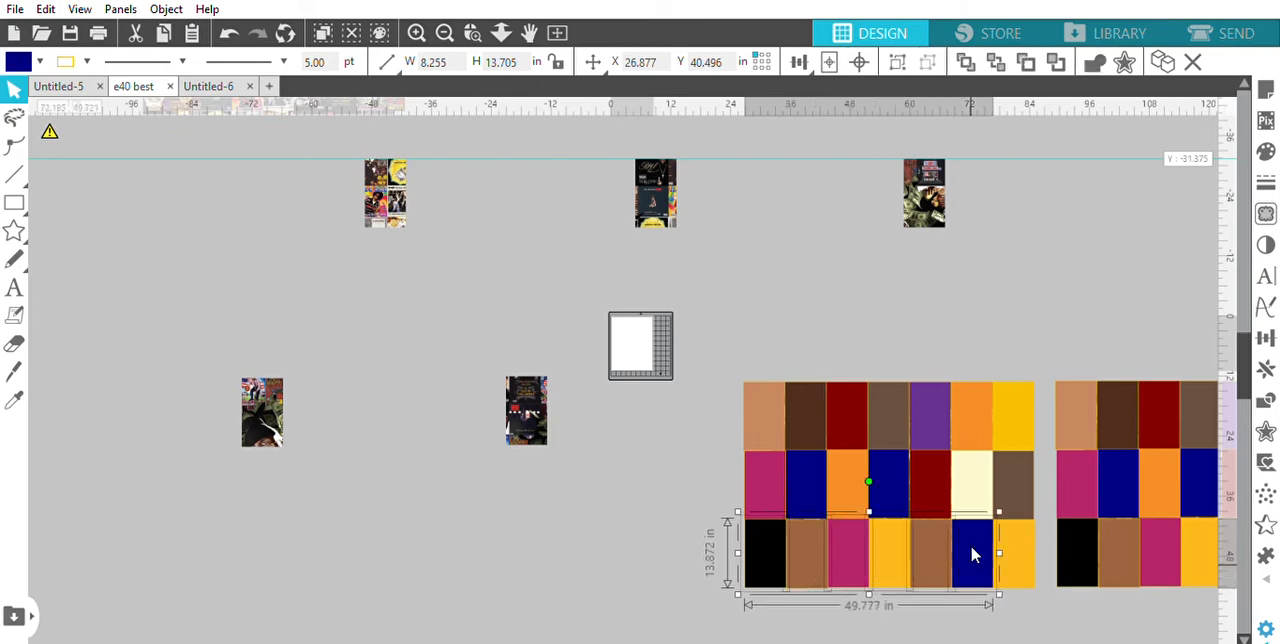
{"action": "left_click", "coordinate": [1005, 545], "text": "shift"}
{"action": "left_click", "coordinate": [1003, 482], "text": "shift"}
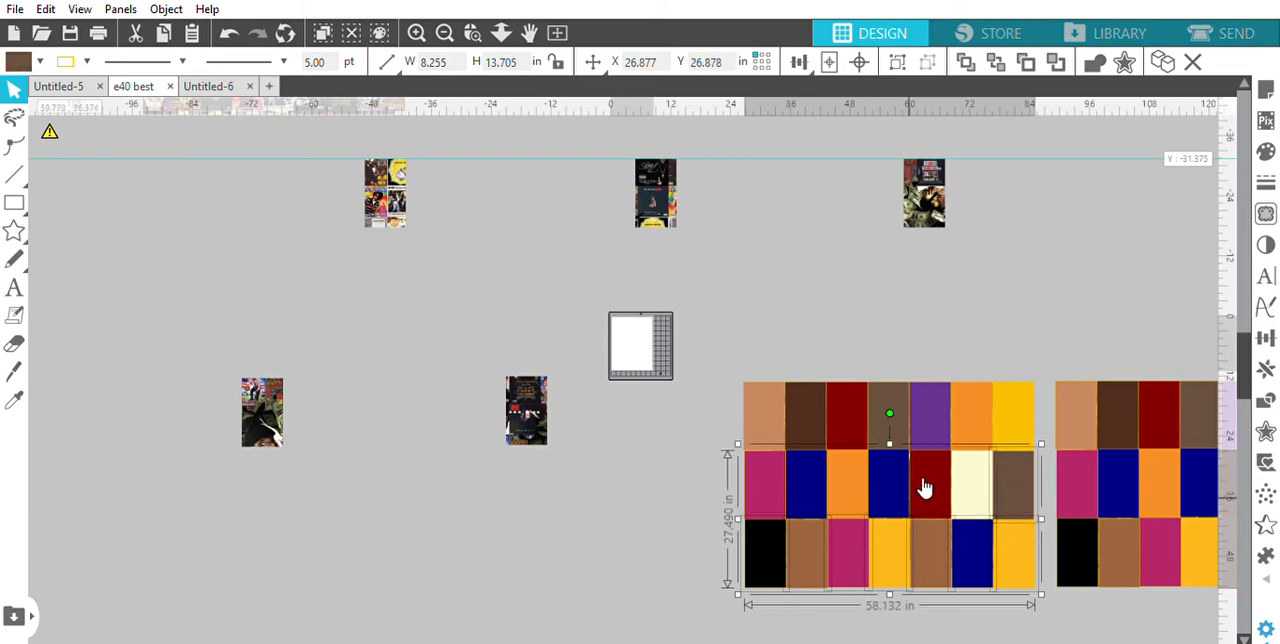
{"action": "left_click", "coordinate": [891, 478], "text": "shift"}
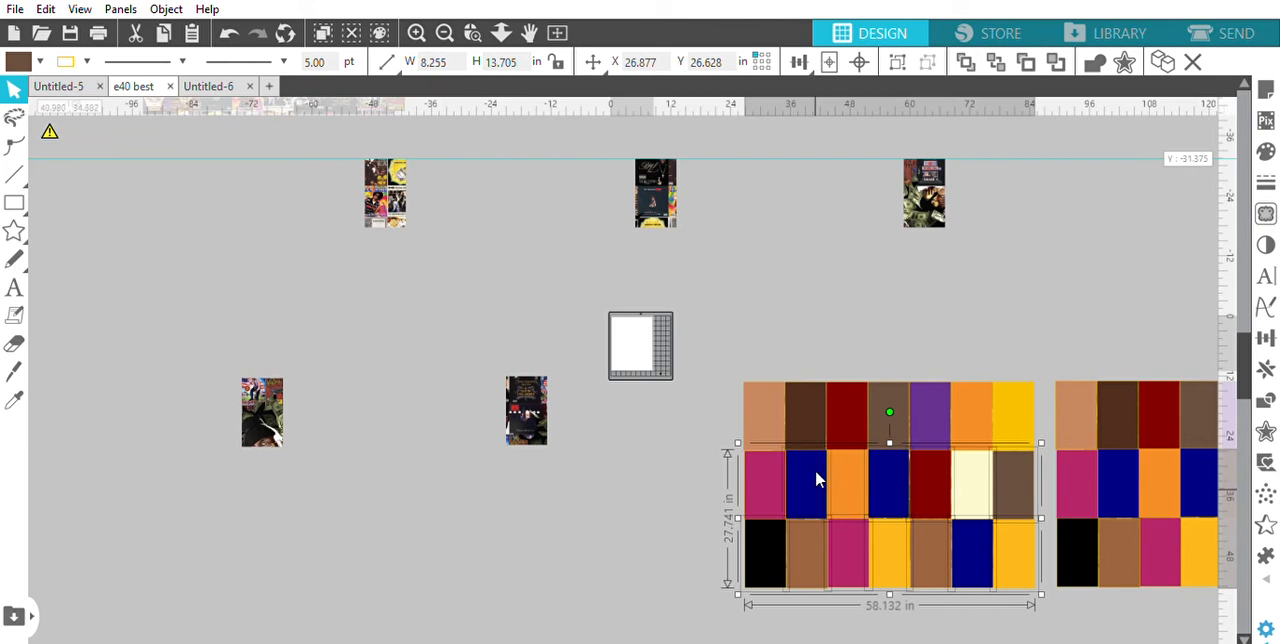
{"action": "left_click", "coordinate": [771, 418], "text": "shift"}
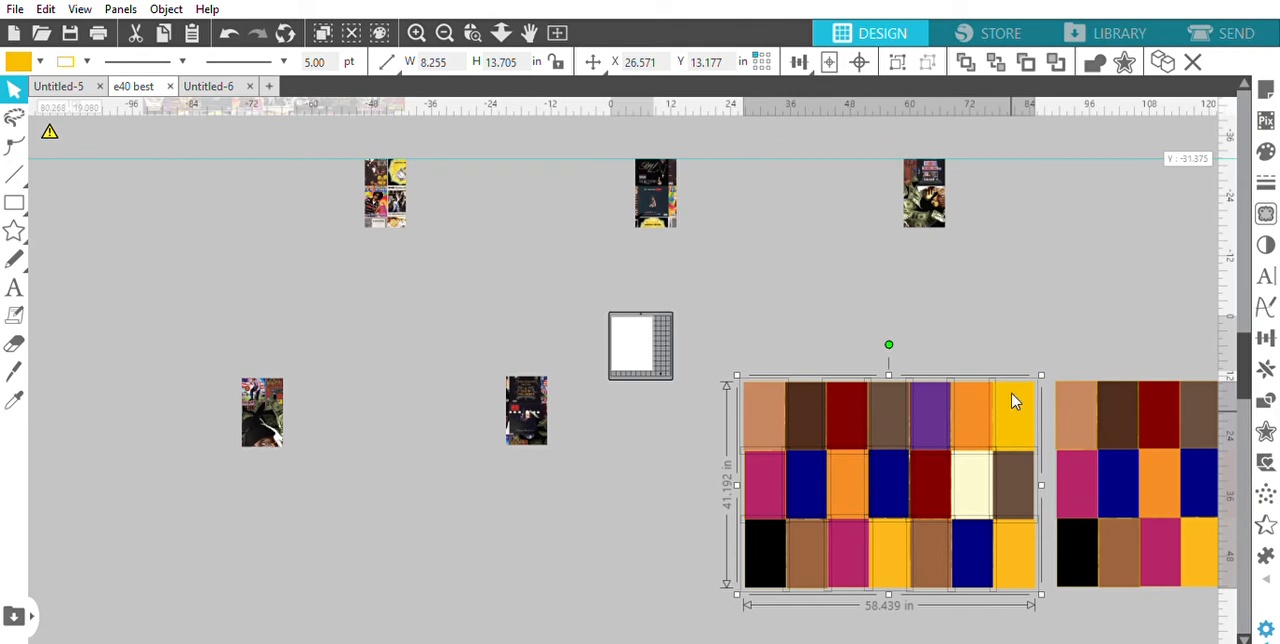
{"action": "key", "text": "Delete"}
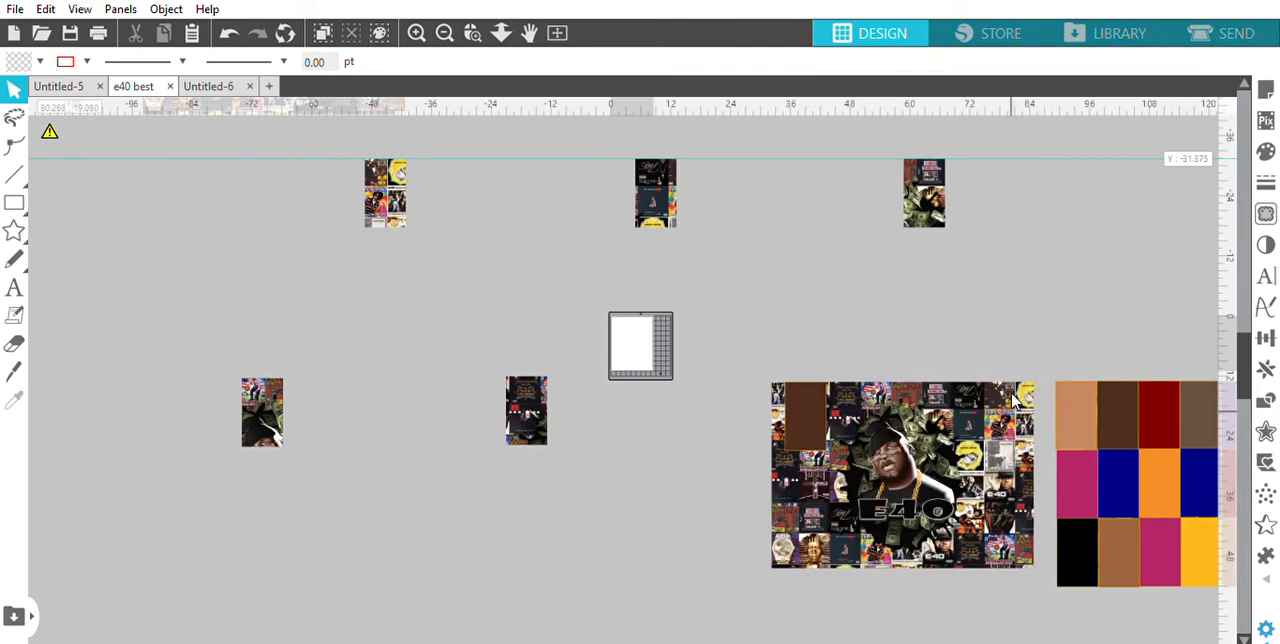
Set the fill of the remaining dark brown rectangle to transparent and crop the third lower E40 artwork to it
{"action": "left_click", "coordinate": [812, 410]}
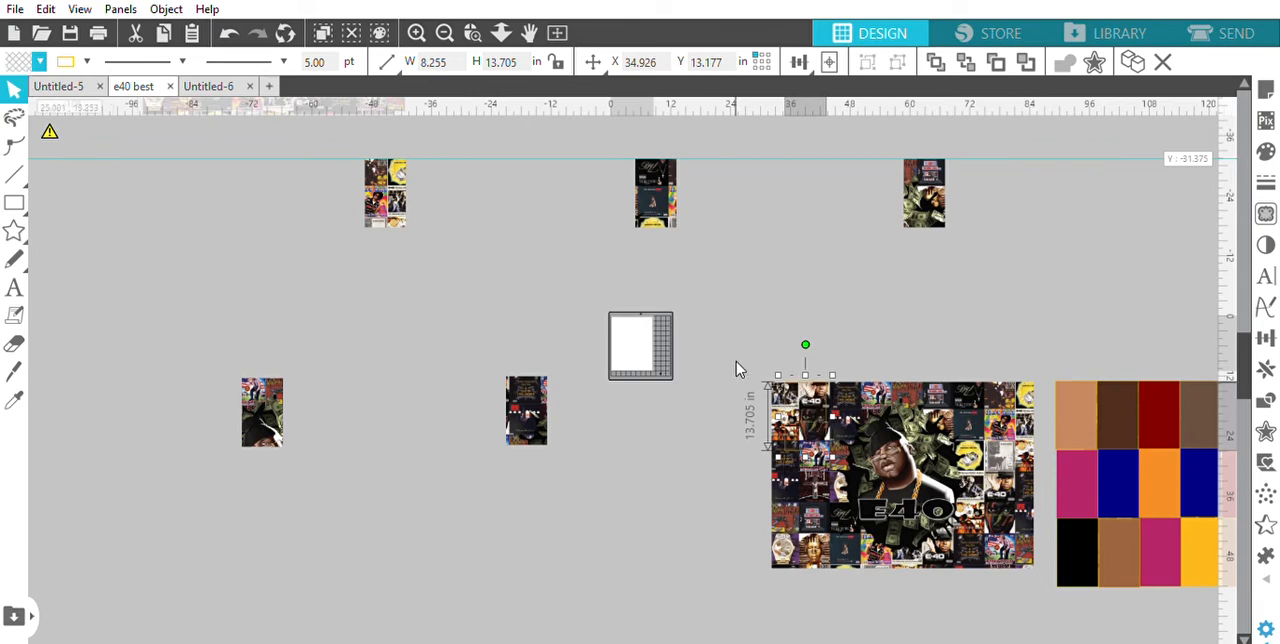
{"action": "left_click_drag", "start_coordinate": [736, 369], "coordinate": [1040, 592]}
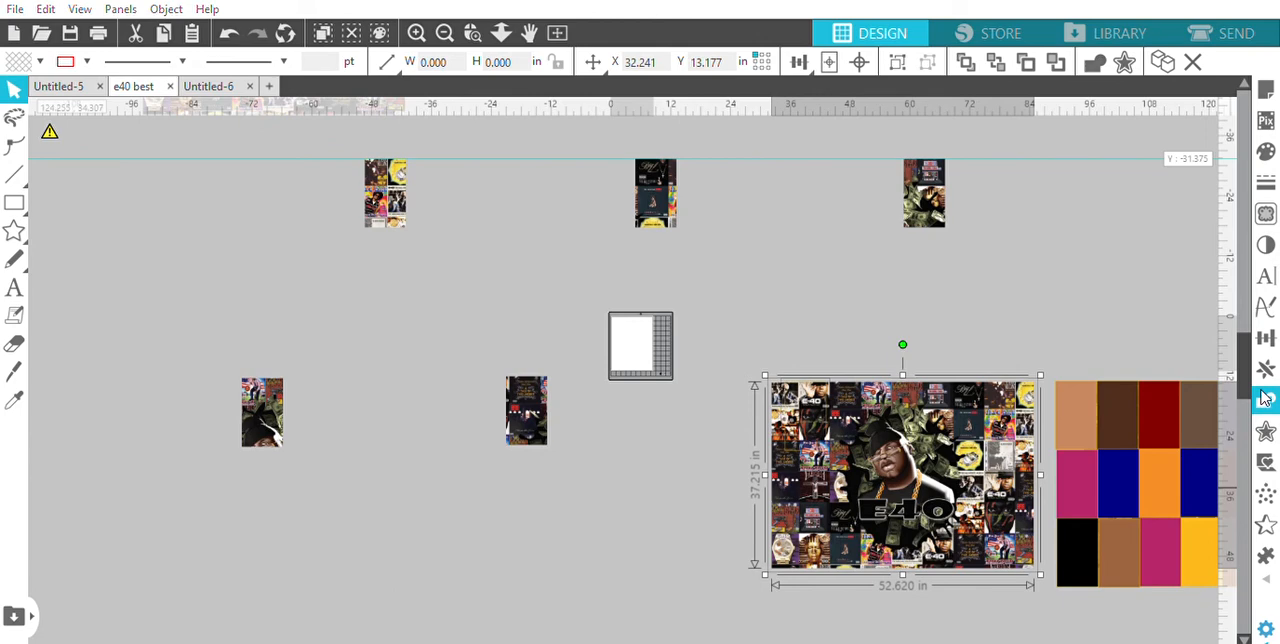
{"action": "left_click", "coordinate": [1108, 219]}
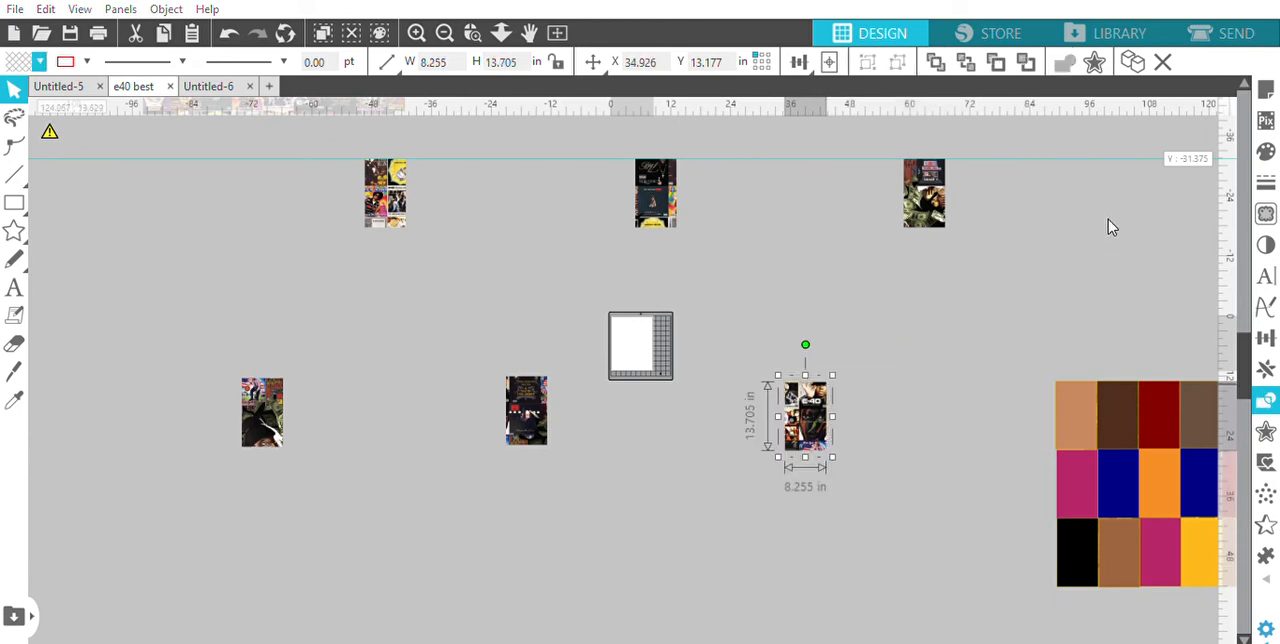
{"action": "left_click", "coordinate": [1003, 392]}
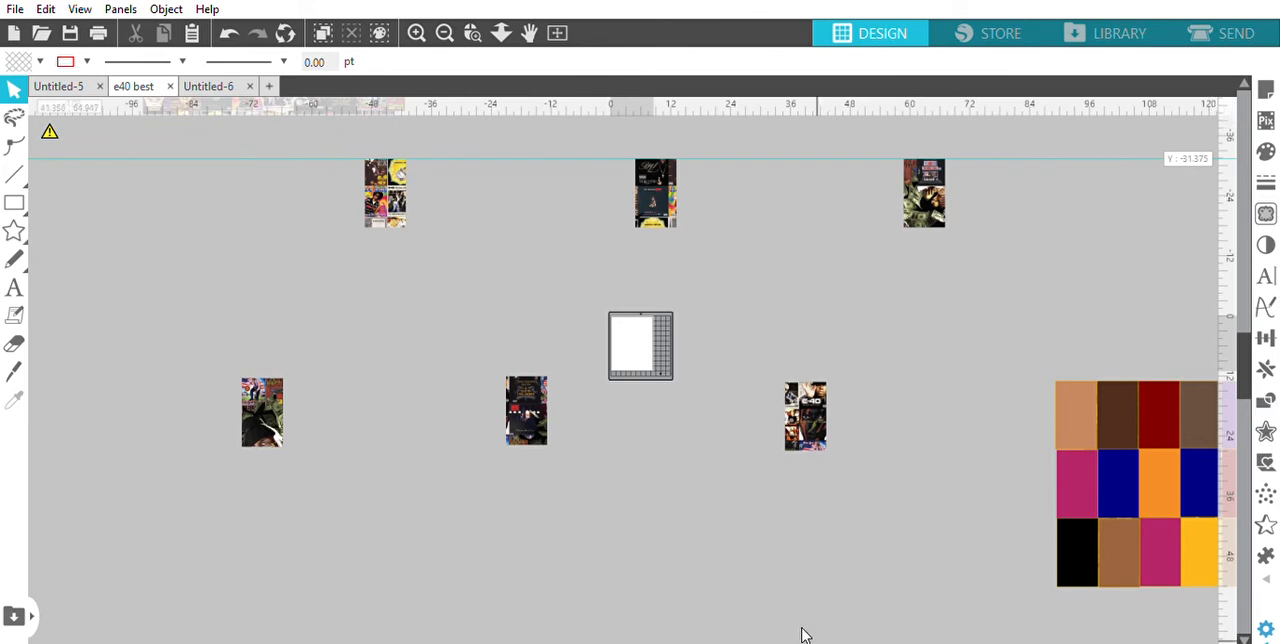
Delete every rectangle of the last lower block except the tan one in its first row
{"action": "left_click_drag", "start_coordinate": [736, 640], "coordinate": [815, 640]}
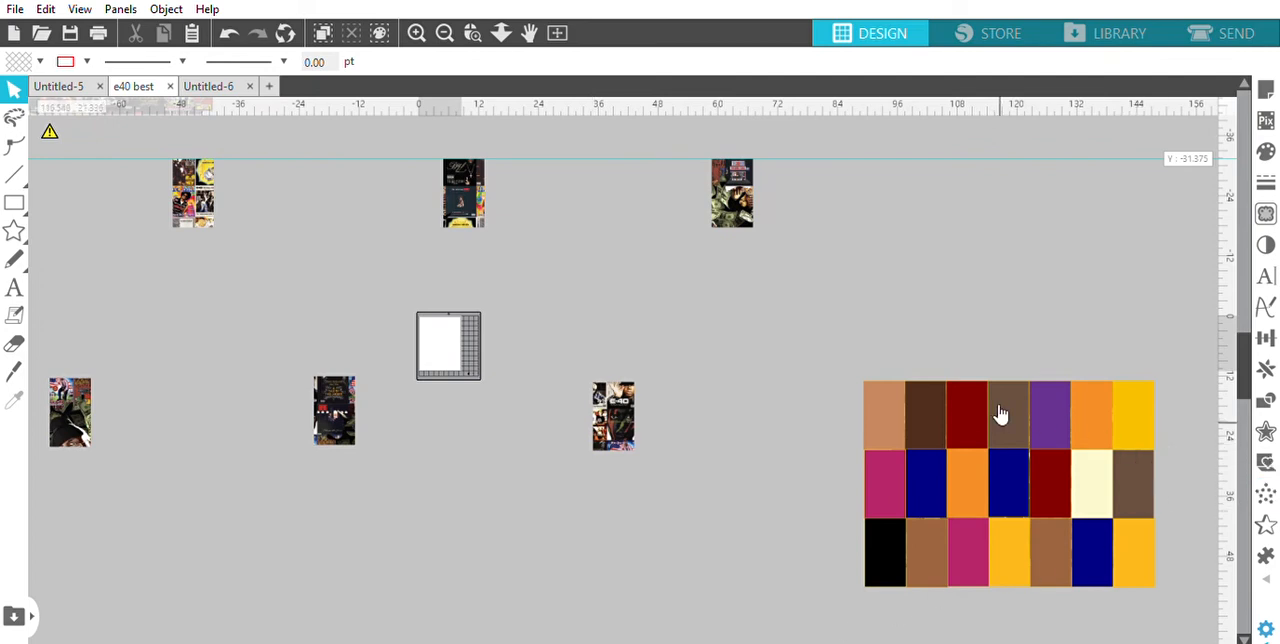
{"action": "left_click", "coordinate": [930, 404]}
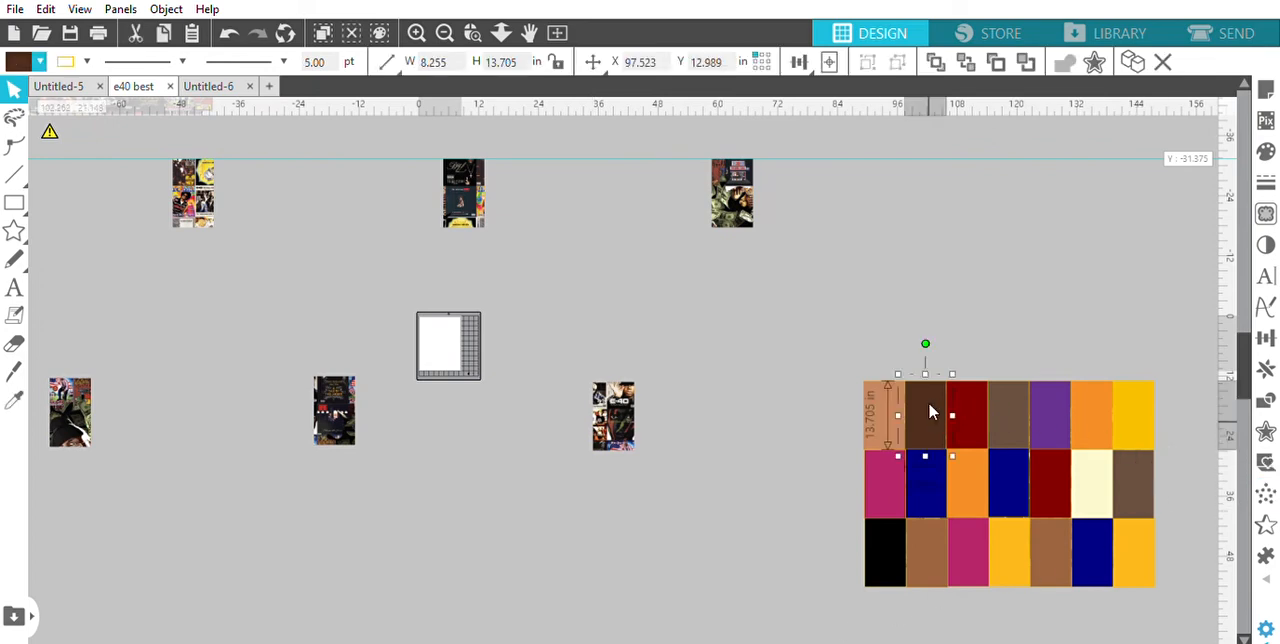
{"action": "left_click", "coordinate": [972, 408], "text": "shift"}
{"action": "left_click", "coordinate": [999, 414], "text": "shift"}
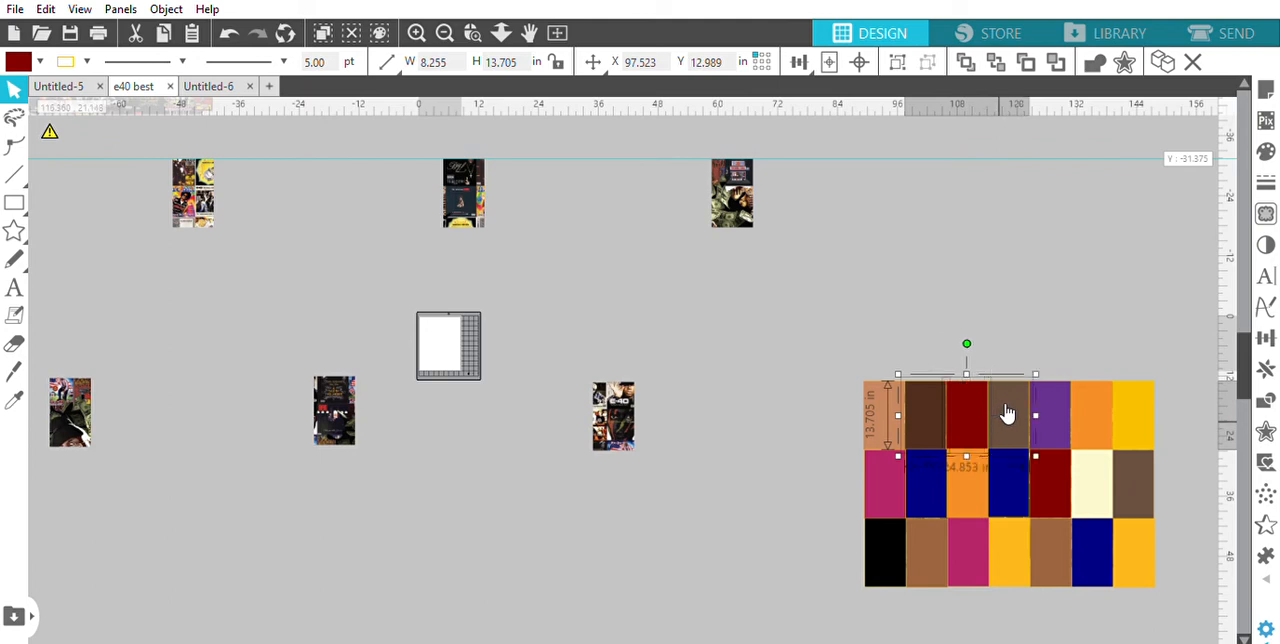
{"action": "left_click", "coordinate": [1052, 405], "text": "shift"}
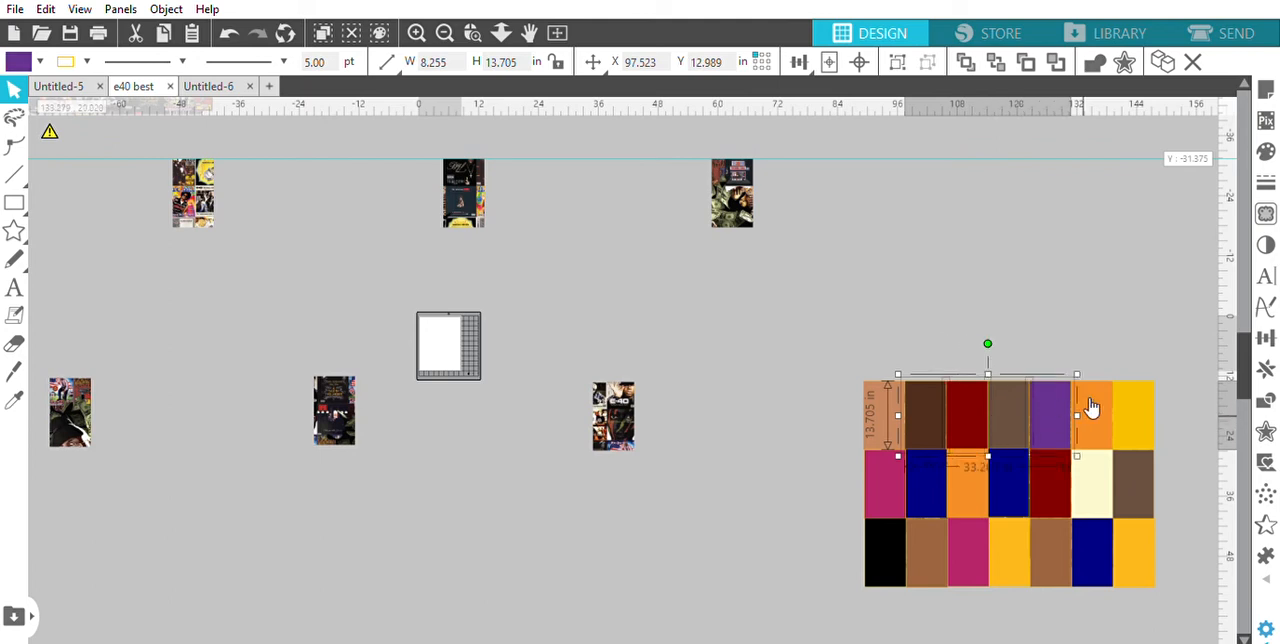
{"action": "left_click", "coordinate": [1090, 408], "text": "shift"}
{"action": "left_click", "coordinate": [1125, 406], "text": "shift"}
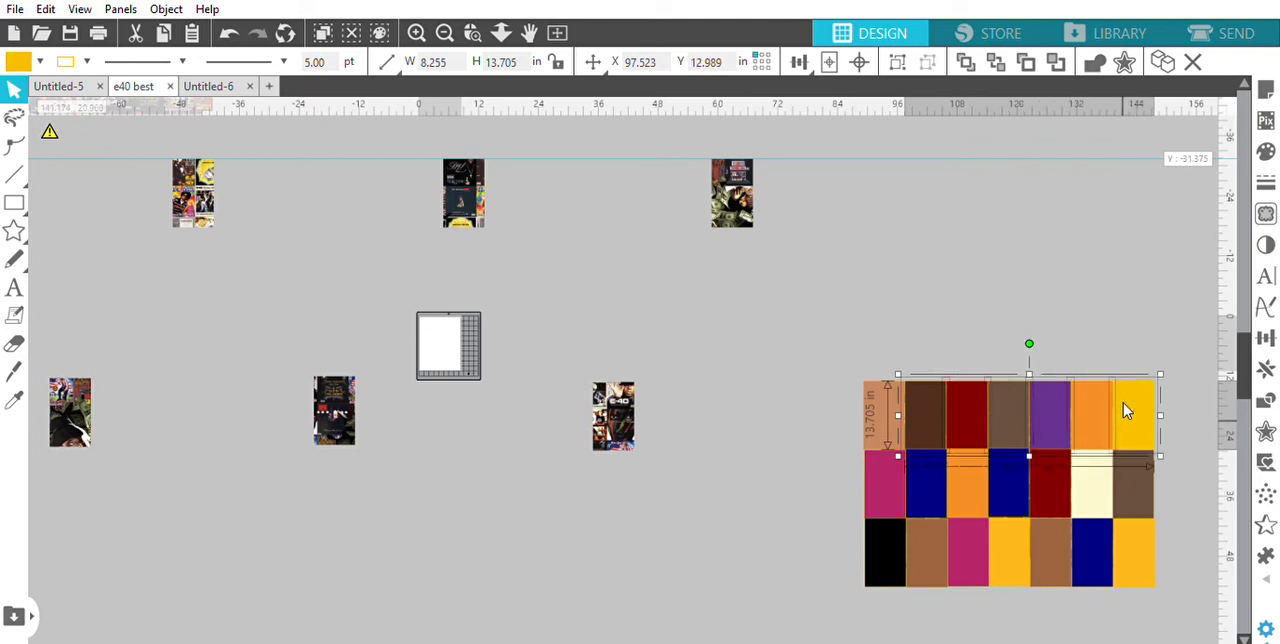
{"action": "left_click", "coordinate": [1125, 458], "text": "shift"}
{"action": "left_click", "coordinate": [1144, 537], "text": "shift"}
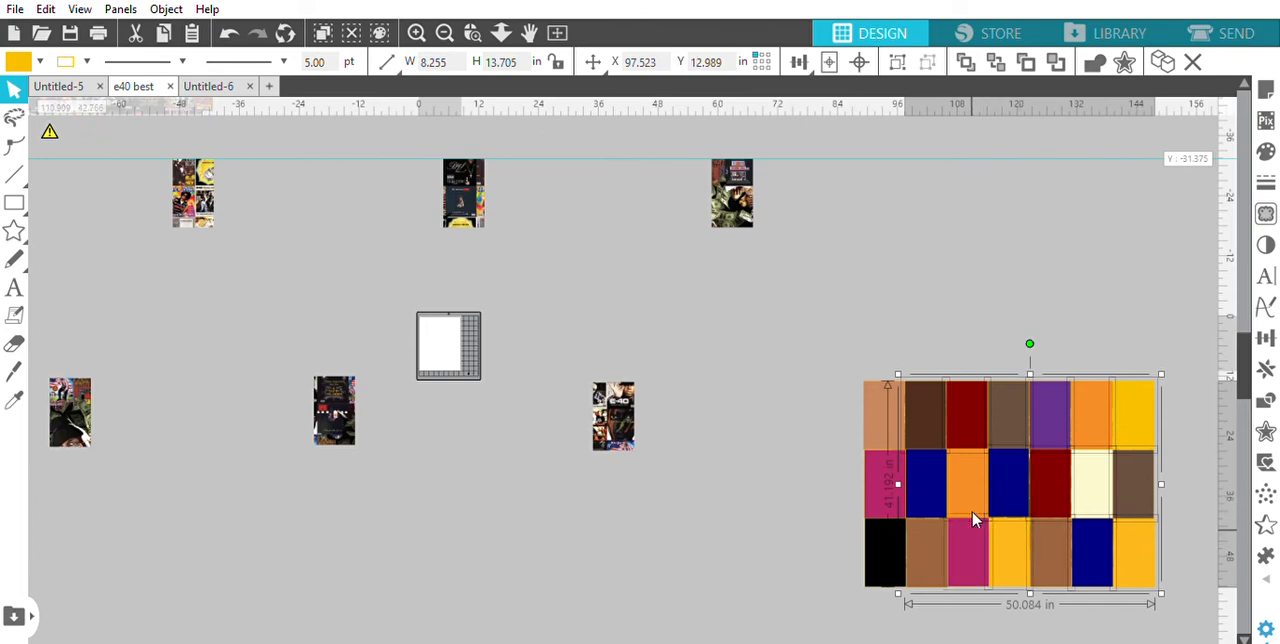
{"action": "left_click", "coordinate": [888, 531], "text": "shift"}
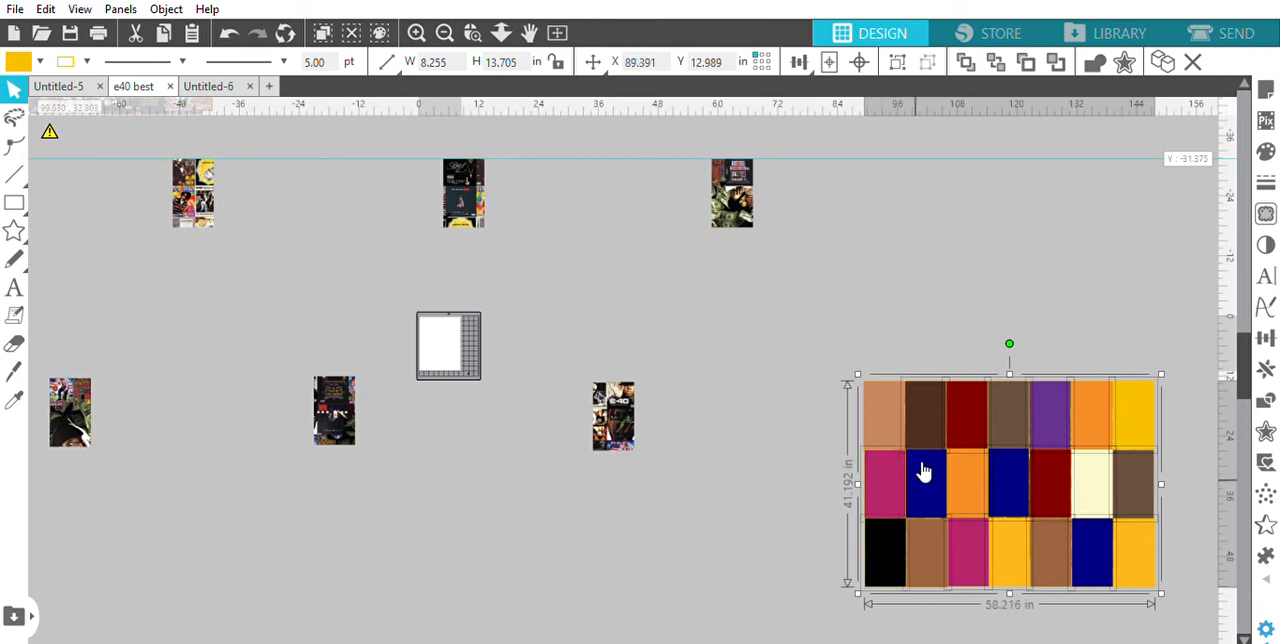
{"action": "key", "text": "Delete"}
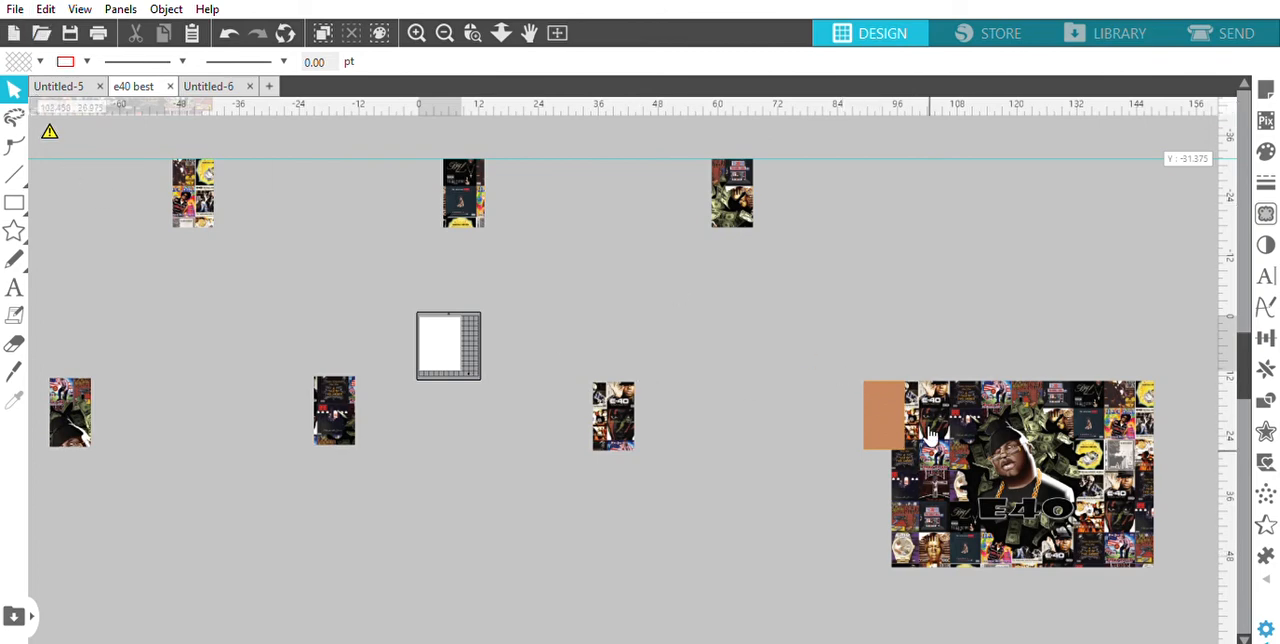
Set the fill of the remaining tan rectangle to transparent and crop the last lower E40 artwork to it
{"action": "left_click", "coordinate": [884, 415]}
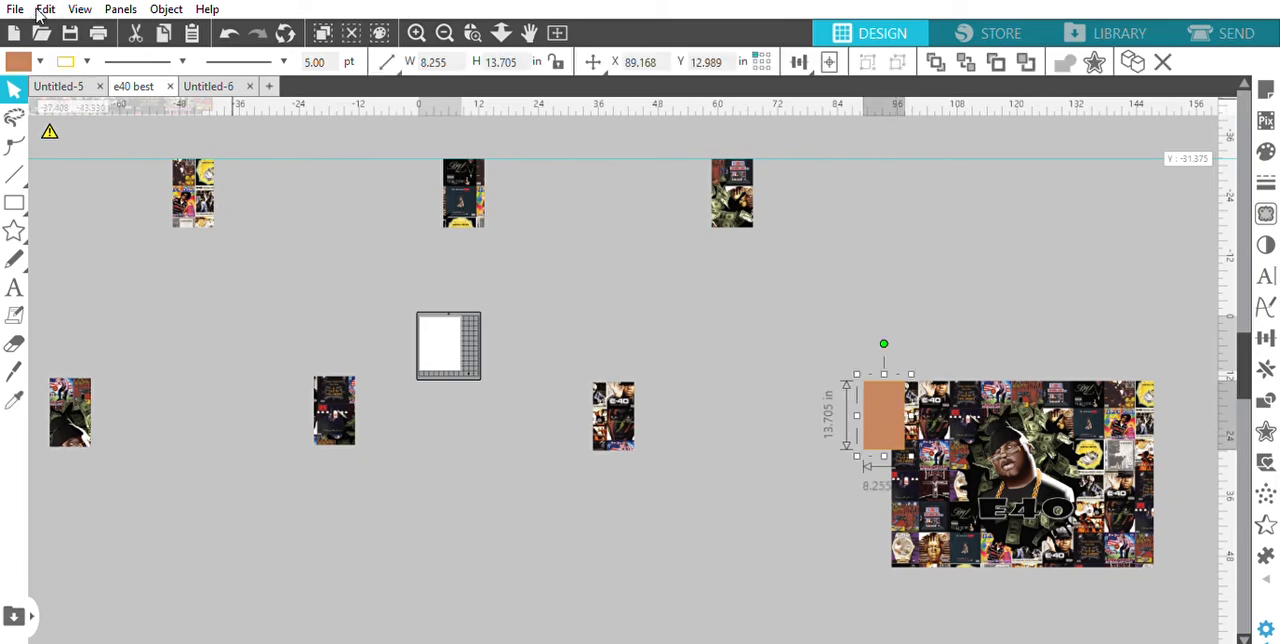
{"action": "left_click", "coordinate": [18, 62]}
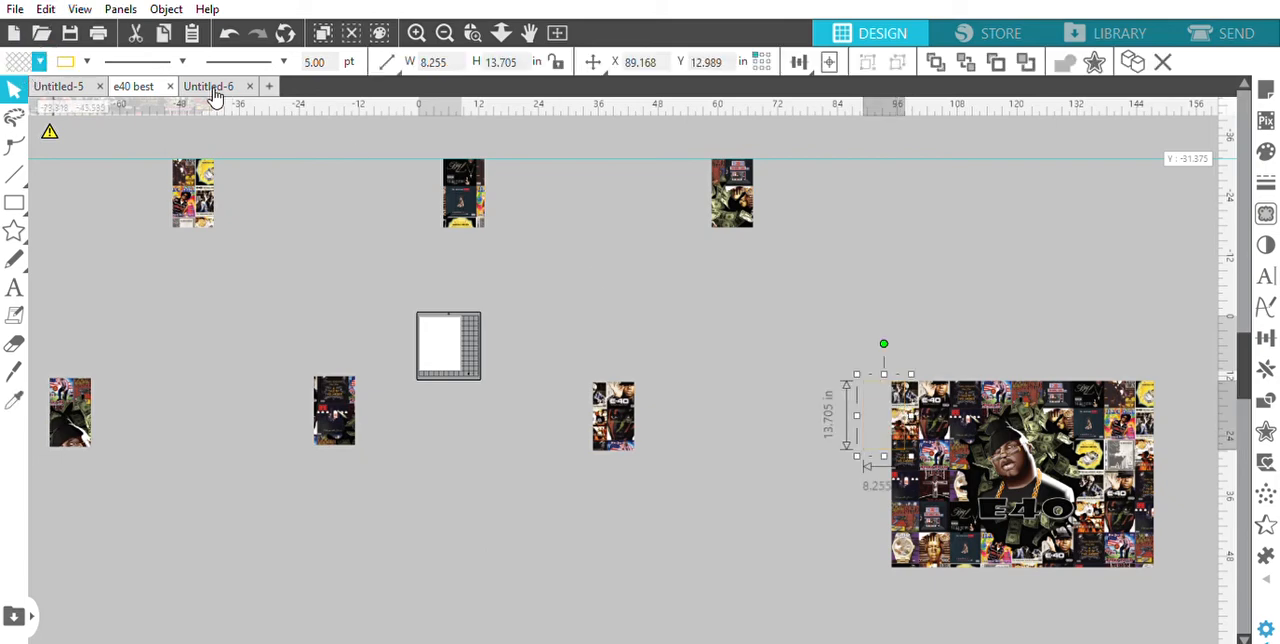
{"action": "left_click_drag", "start_coordinate": [791, 307], "coordinate": [1118, 601]}
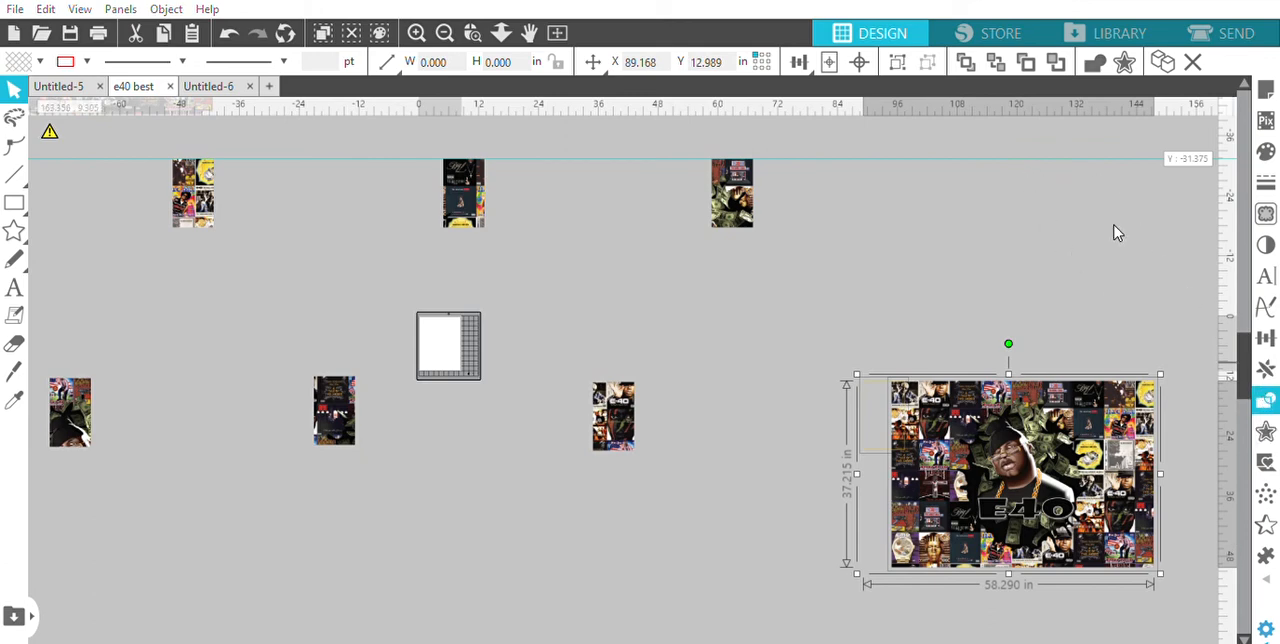
{"action": "key", "text": "ctrl+z"}
{"action": "left_click", "coordinate": [1158, 548]}
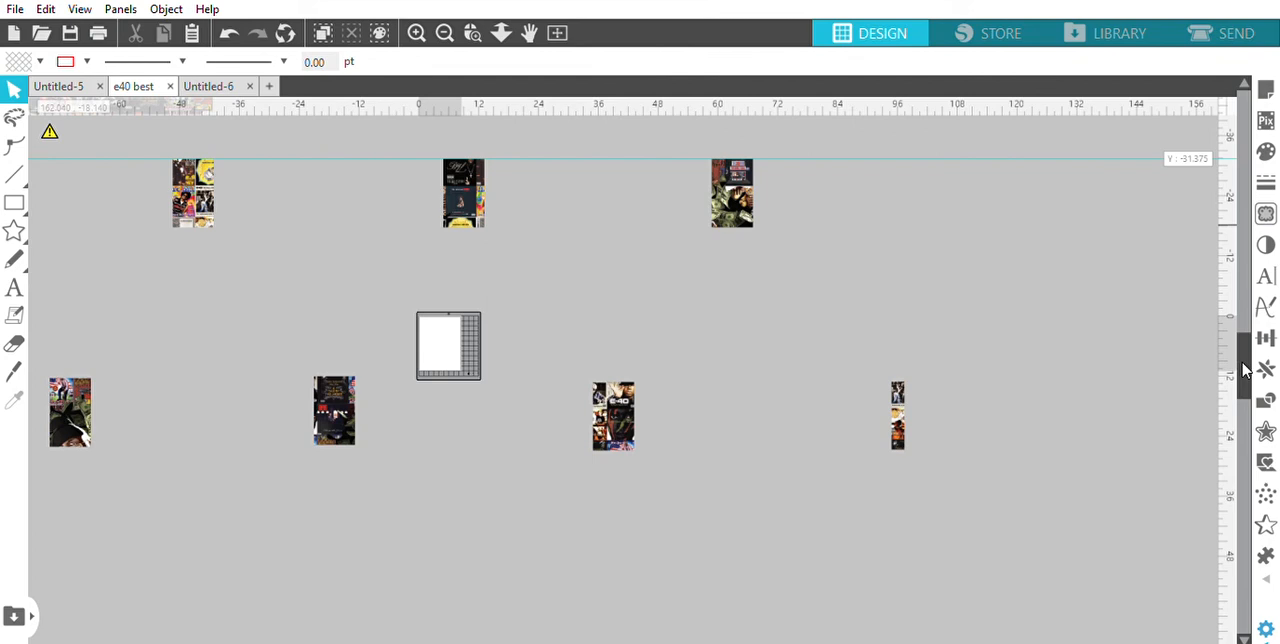
Move the uncropped full-size E40 artwork from above the cropped pieces to the space between their two rows, over the design page
{"action": "scroll", "coordinate": [1245, 370], "scroll_direction": "down", "scroll_amount": 1}
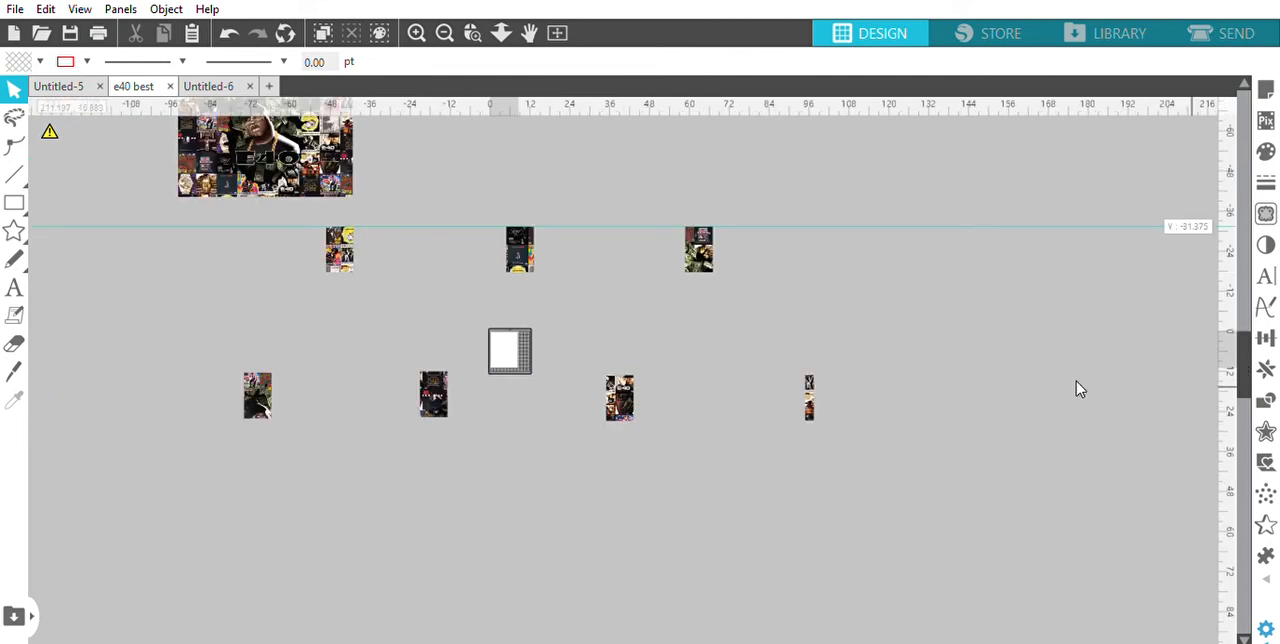
{"action": "left_click_drag", "start_coordinate": [329, 163], "coordinate": [392, 255]}
{"action": "left_click_drag", "start_coordinate": [438, 308], "coordinate": [951, 321]}
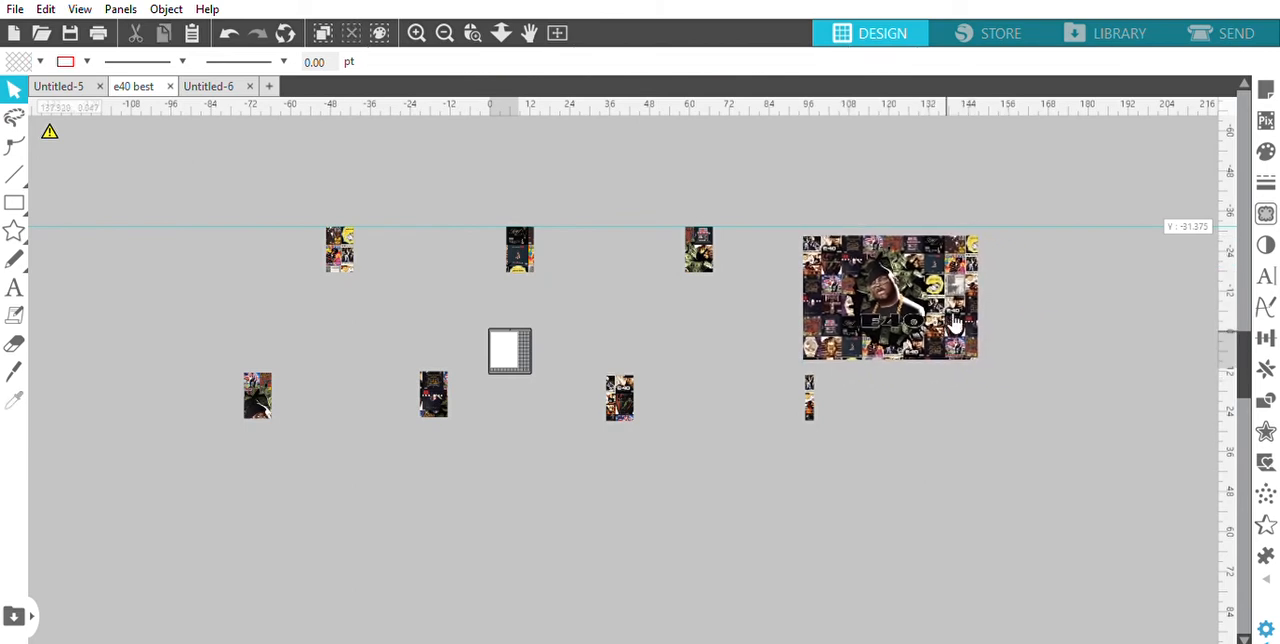
{"action": "scroll", "coordinate": [955, 323], "scroll_direction": "up", "scroll_amount": 2}
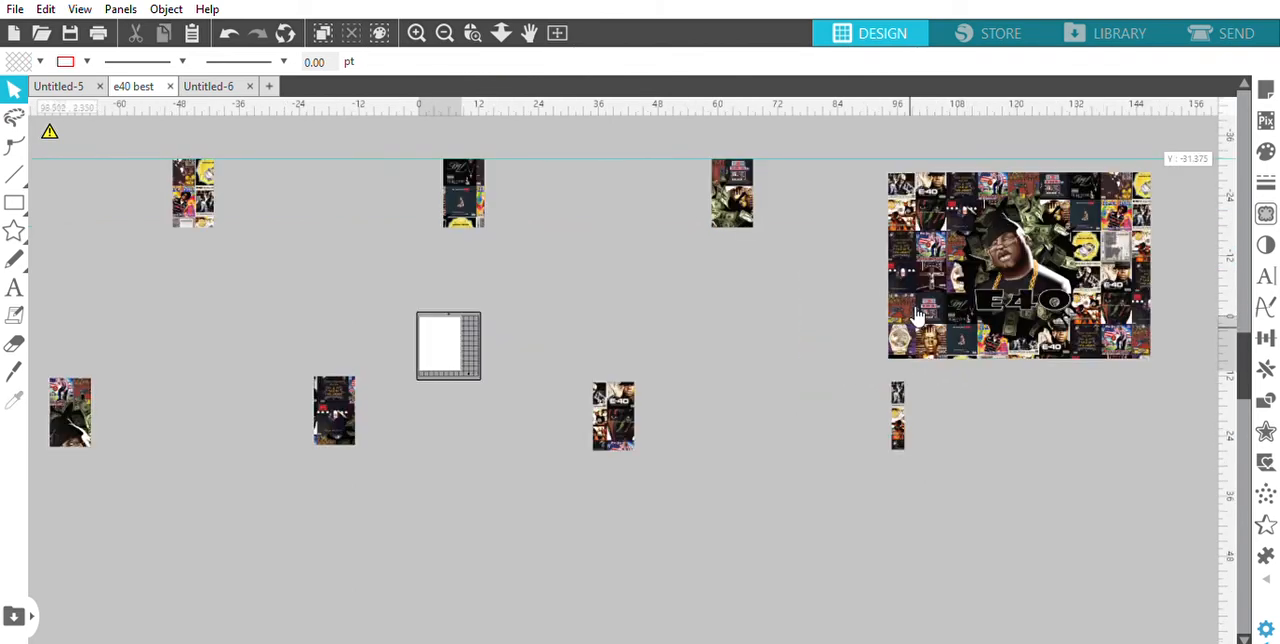
{"action": "left_click_drag", "start_coordinate": [946, 292], "coordinate": [408, 348]}
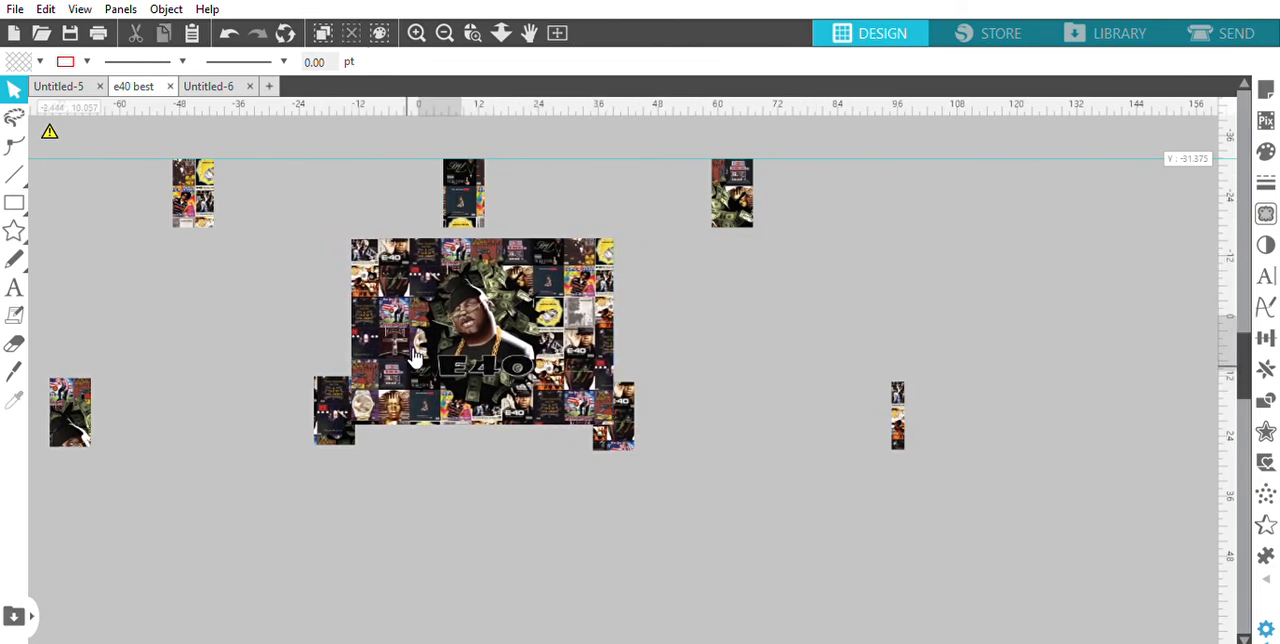
{"action": "scroll", "coordinate": [415, 355], "scroll_direction": "up", "scroll_amount": 2}
{"action": "scroll", "coordinate": [415, 356], "scroll_direction": "up", "scroll_amount": 2}
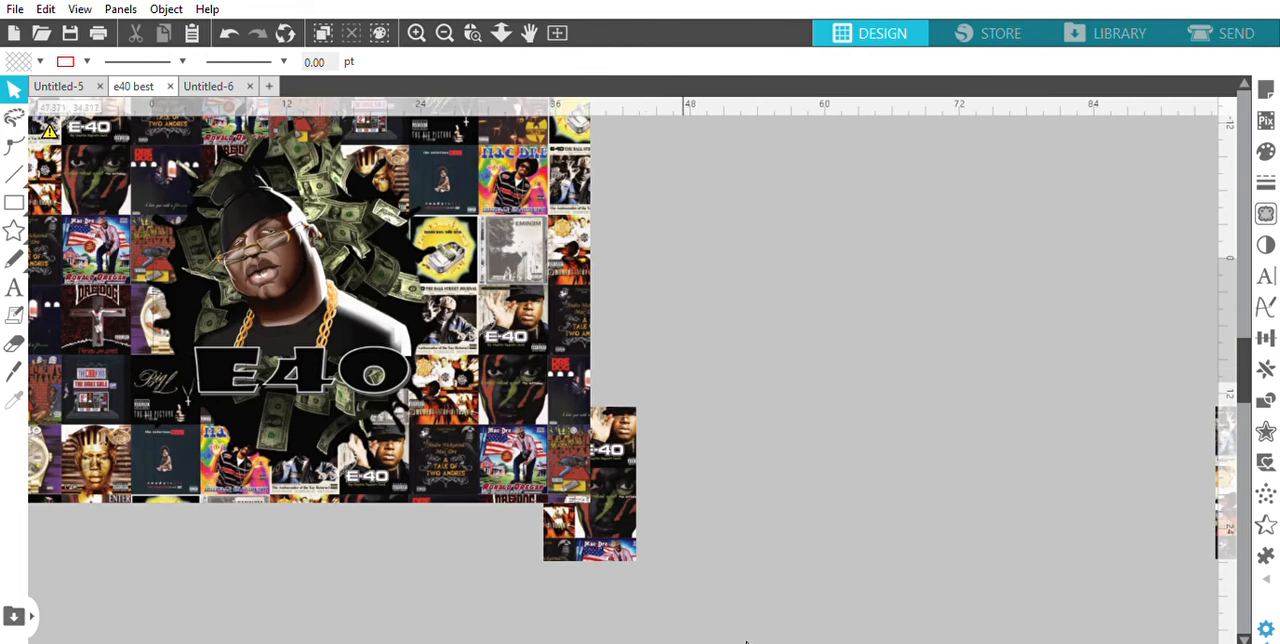
{"action": "left_click_drag", "start_coordinate": [748, 636], "coordinate": [600, 635]}
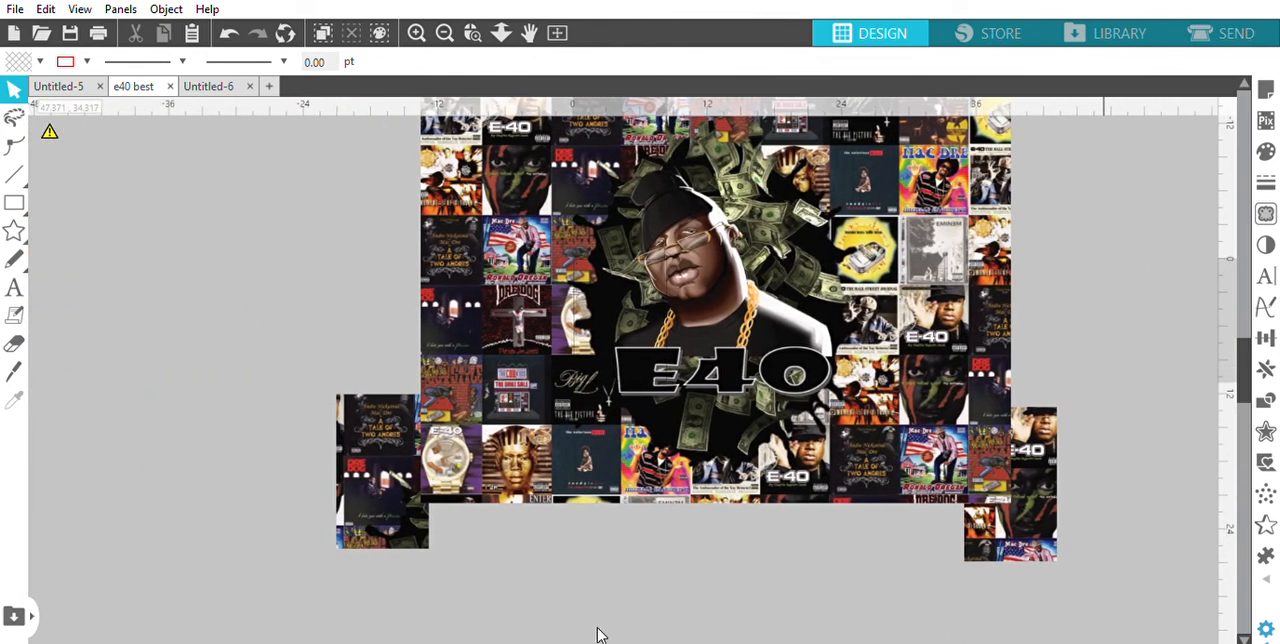
{"action": "left_click_drag", "start_coordinate": [1248, 372], "coordinate": [1240, 333]}
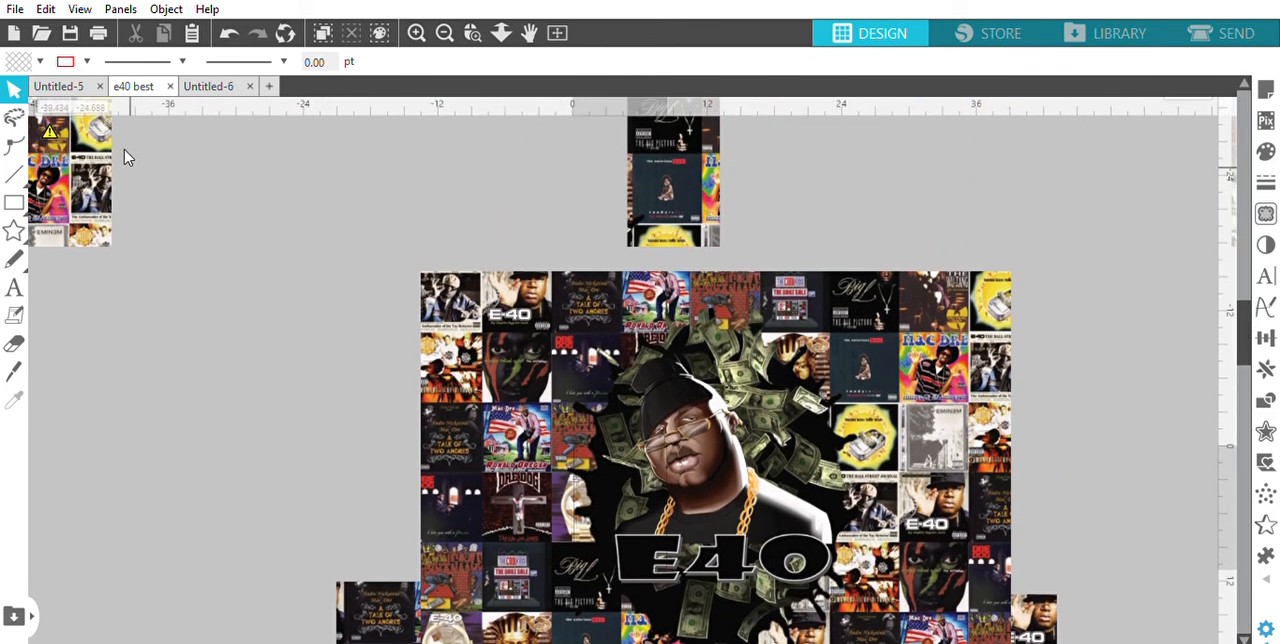
Place the rightmost cropped upper page and the neighbouring Big L page side by side over the full-size artwork's upper right area
{"action": "left_click_drag", "start_coordinate": [100, 162], "coordinate": [925, 178]}
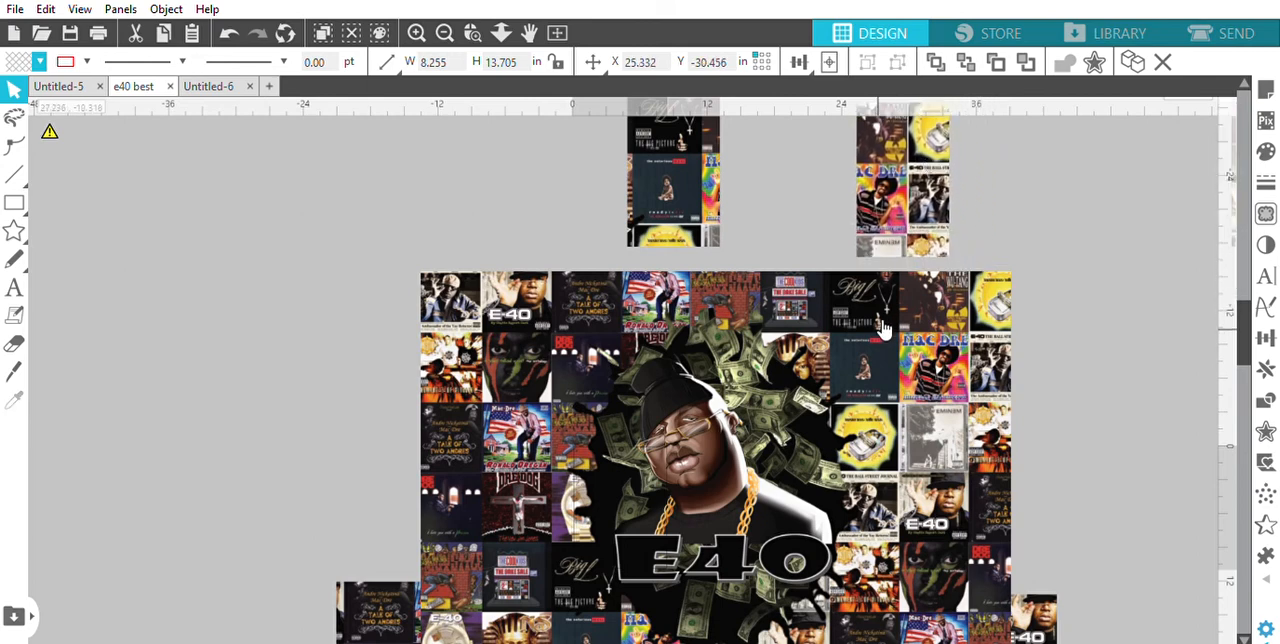
{"action": "left_click", "coordinate": [880, 330]}
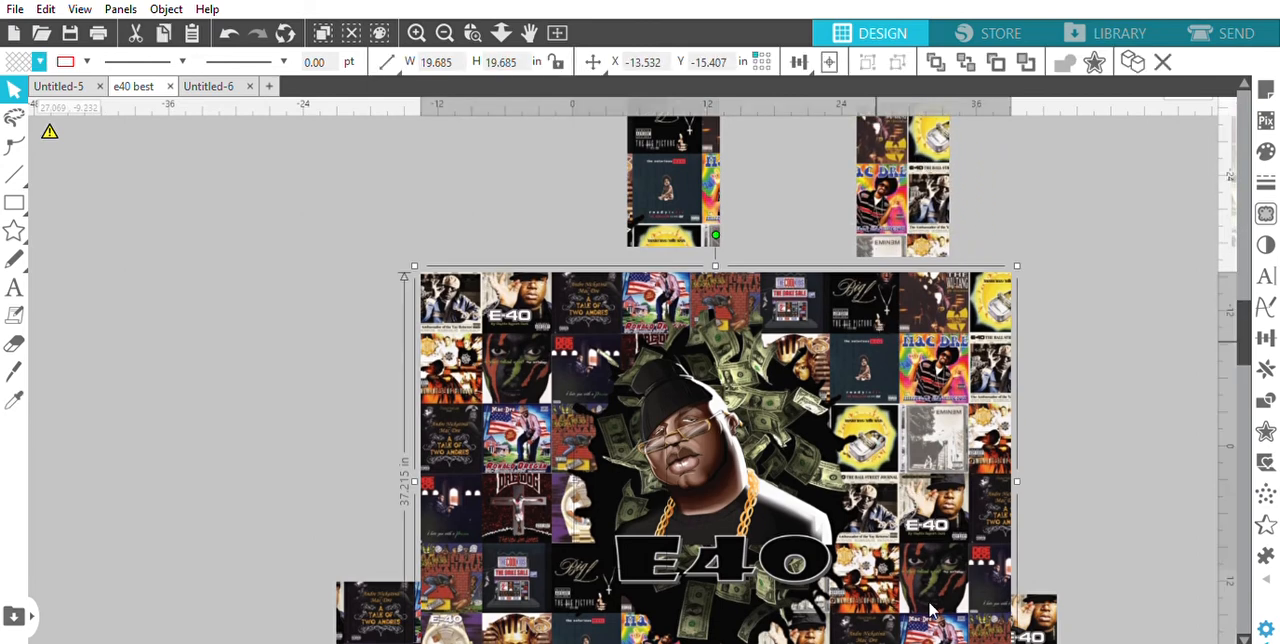
{"action": "left_click_drag", "start_coordinate": [869, 192], "coordinate": [928, 348]}
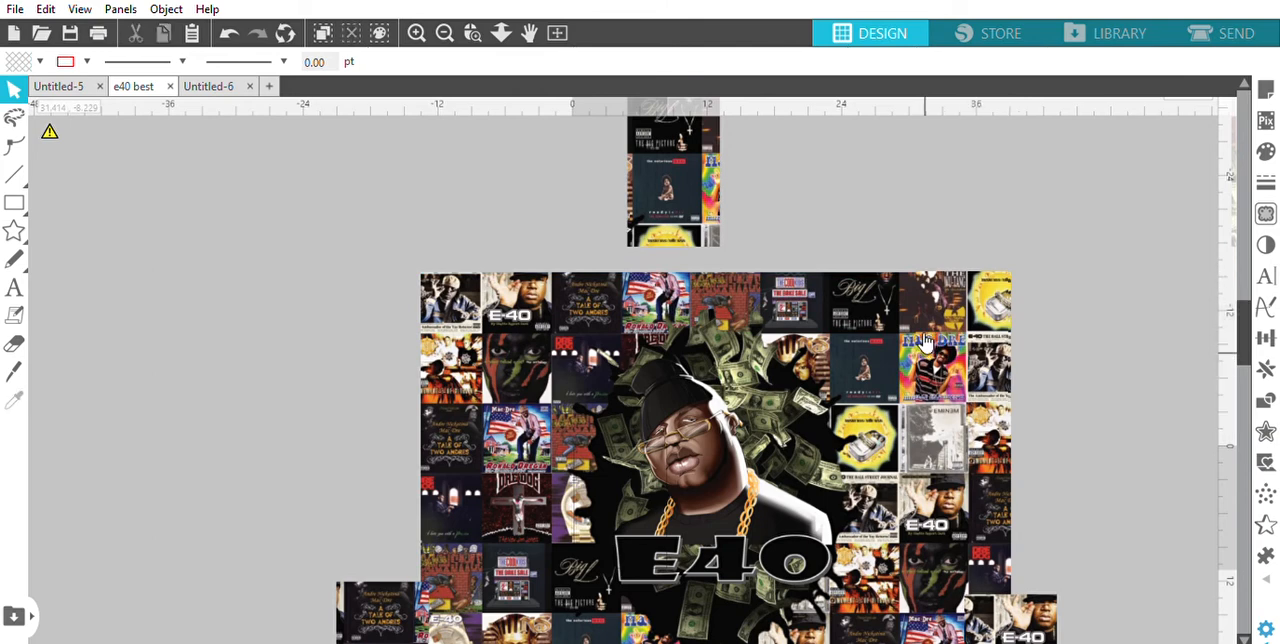
{"action": "left_click_drag", "start_coordinate": [671, 199], "coordinate": [849, 352]}
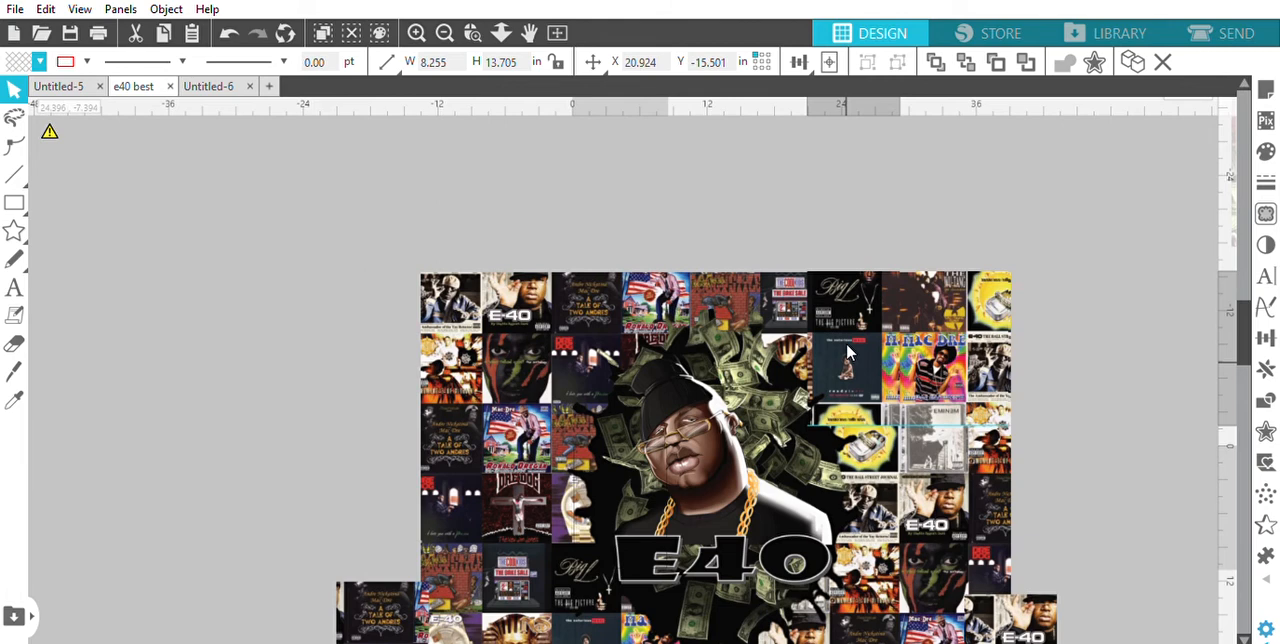
{"action": "key", "text": "Escape"}
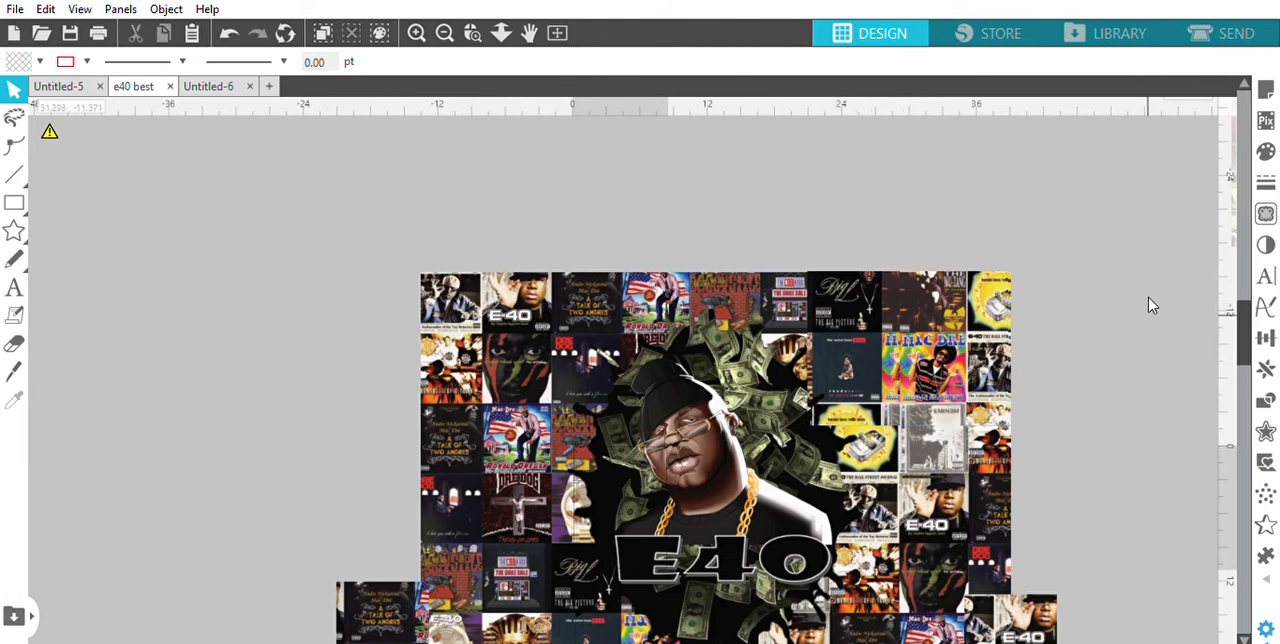
Place the fourth and third full-width upper pages, with The Cool Kids cover and the hat, beside the Big L page over the artwork
{"action": "key", "text": "ctrl+minus"}
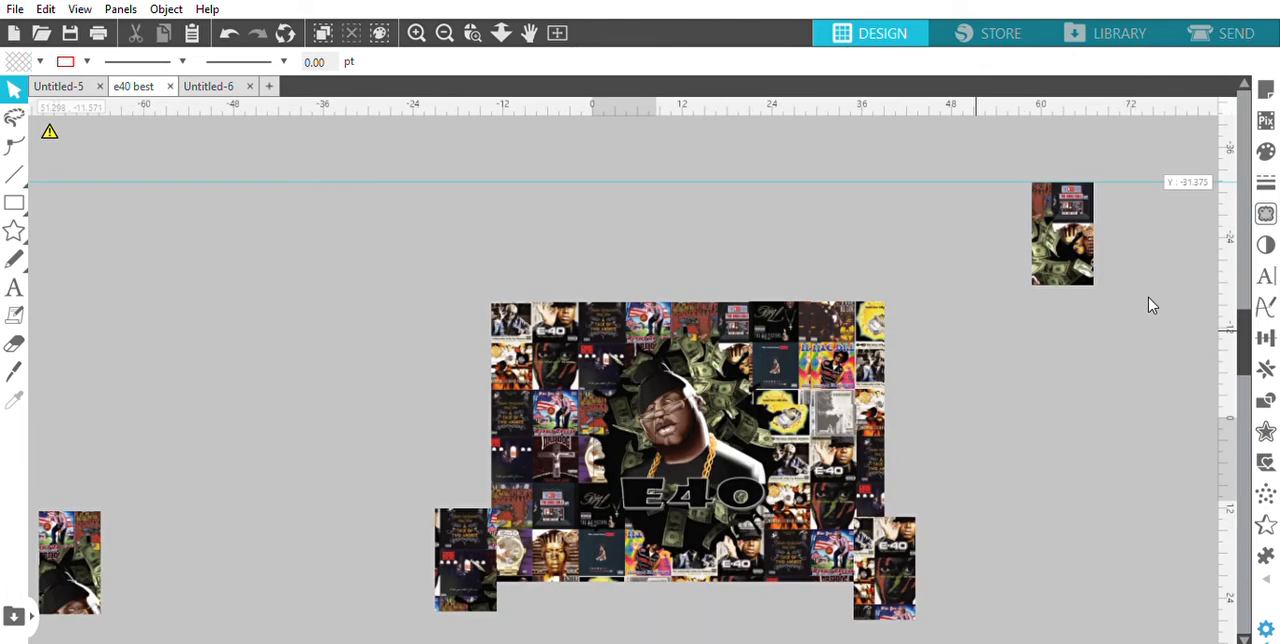
{"action": "left_click_drag", "start_coordinate": [1043, 235], "coordinate": [722, 342]}
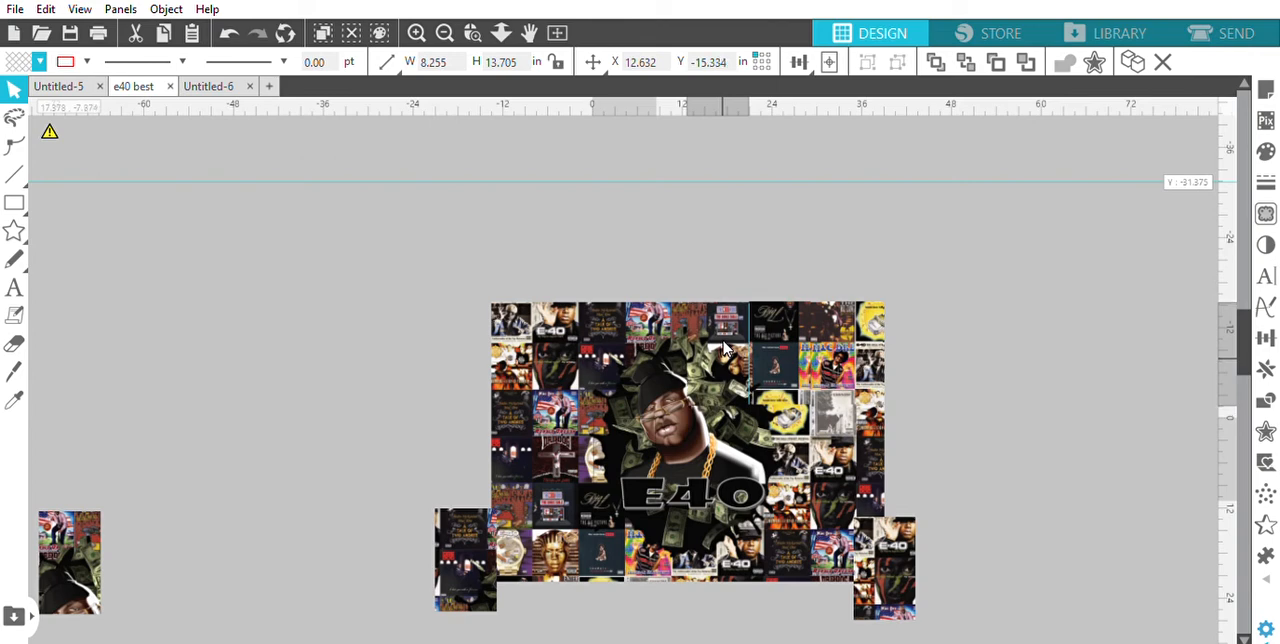
{"action": "key", "text": "Escape"}
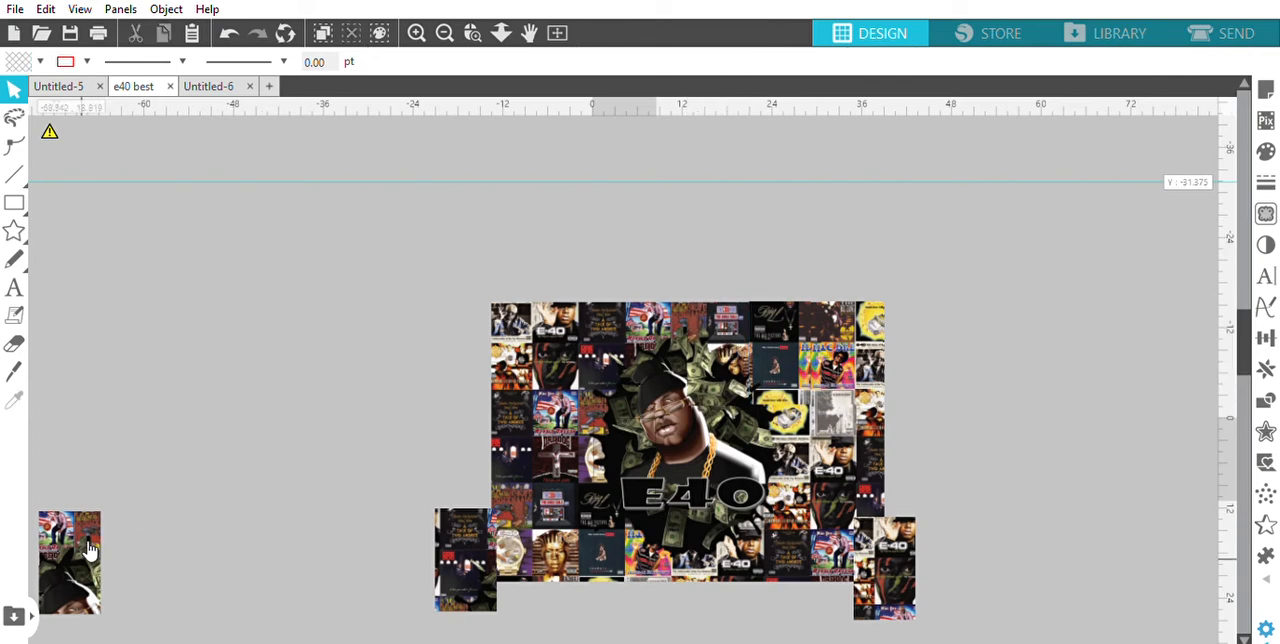
{"action": "left_click_drag", "start_coordinate": [92, 549], "coordinate": [671, 340]}
{"action": "left_click", "coordinate": [662, 274]}
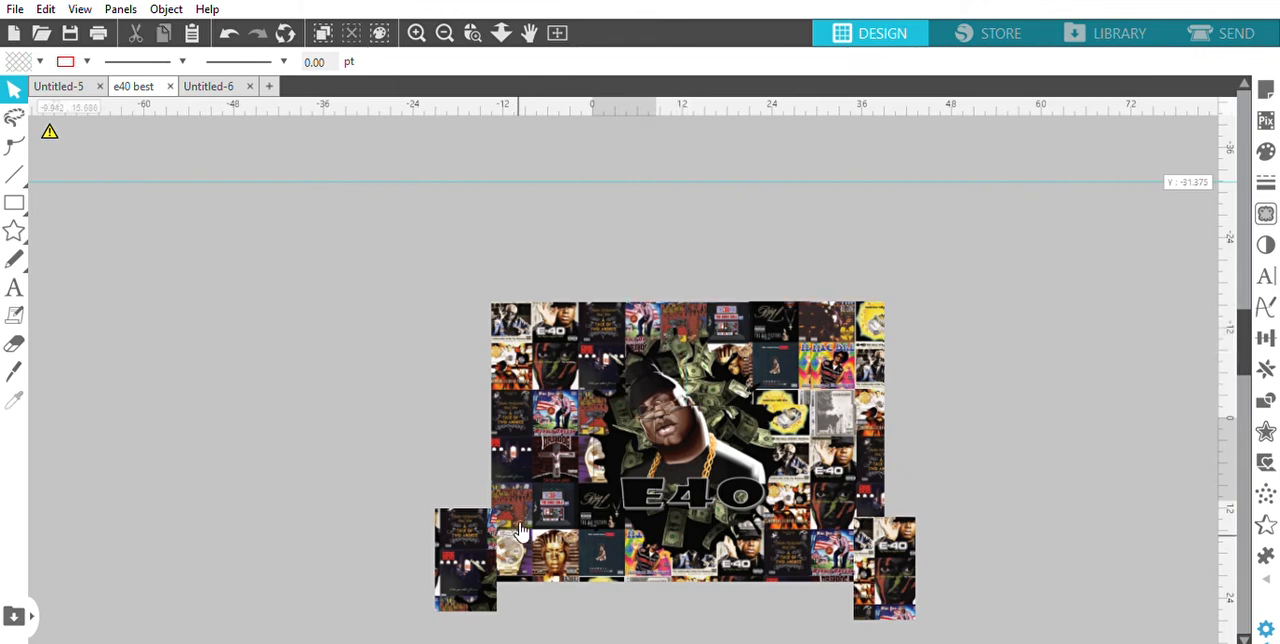
Place the A Tale of Two Andres page and the E-40 cover page over the matching upper left areas of the full-size artwork
{"action": "left_click_drag", "start_coordinate": [464, 560], "coordinate": [594, 351]}
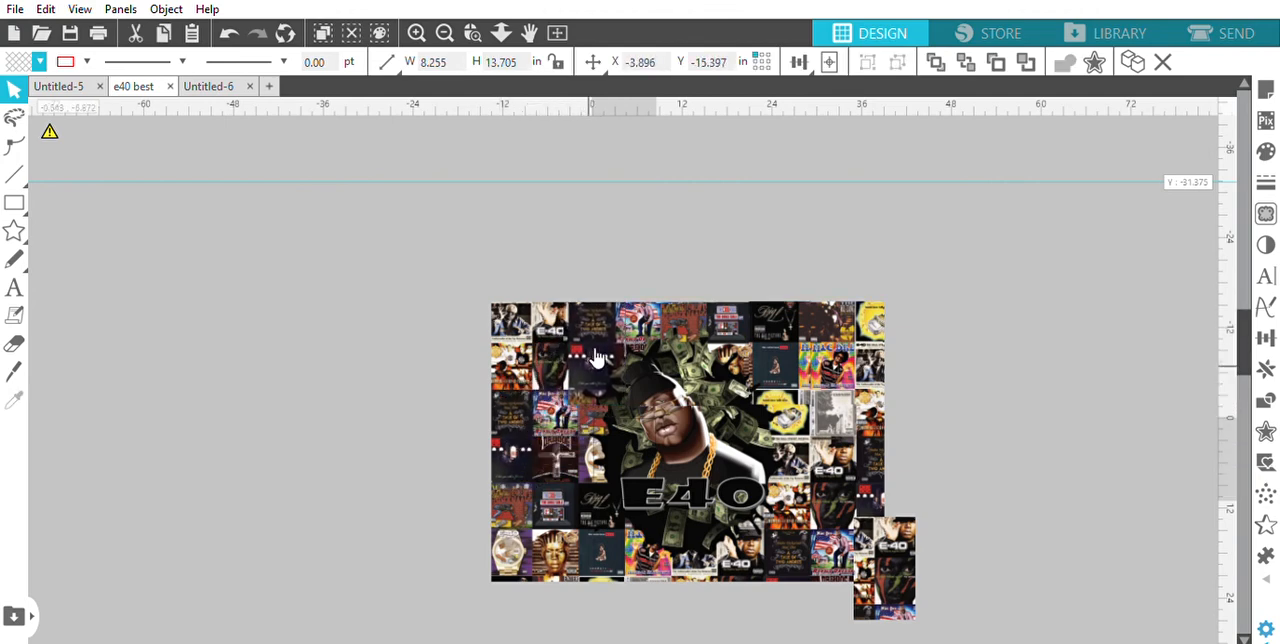
{"action": "left_click_drag", "start_coordinate": [886, 550], "coordinate": [535, 334]}
{"action": "key", "text": "Delete"}
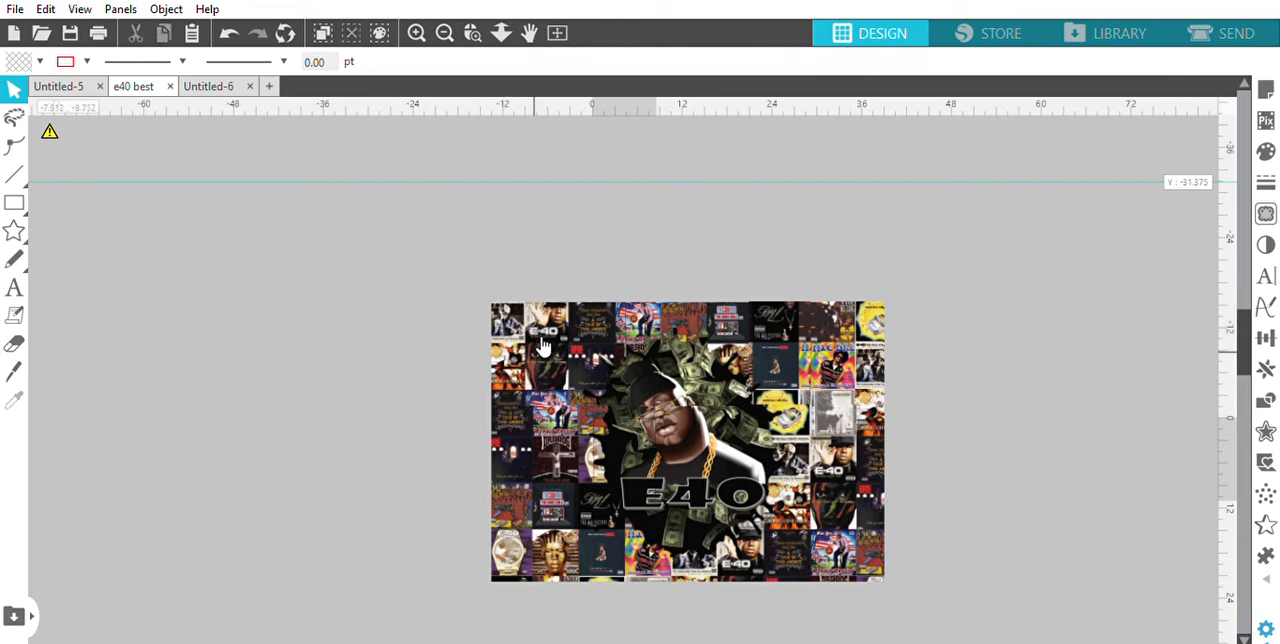
Bring the narrow cropped strip to the left end of the assembled upper row, over the artwork's upper left edge
{"action": "scroll", "coordinate": [678, 445], "scroll_direction": "down", "scroll_amount": 1}
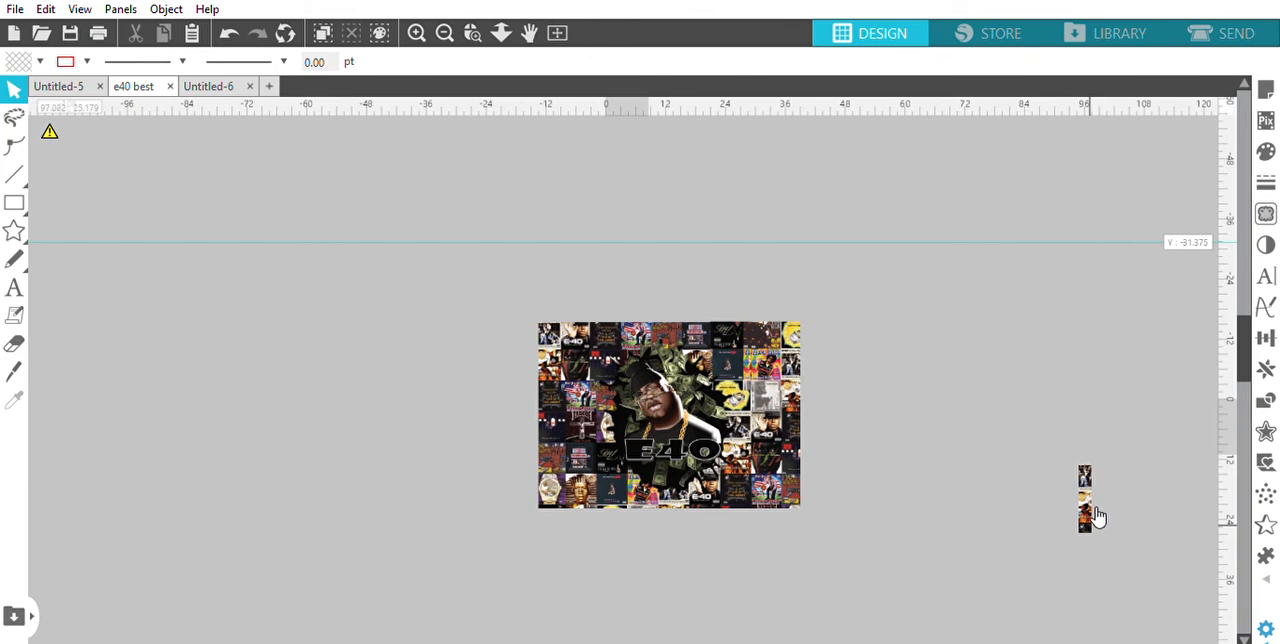
{"action": "left_click_drag", "start_coordinate": [1095, 512], "coordinate": [550, 372]}
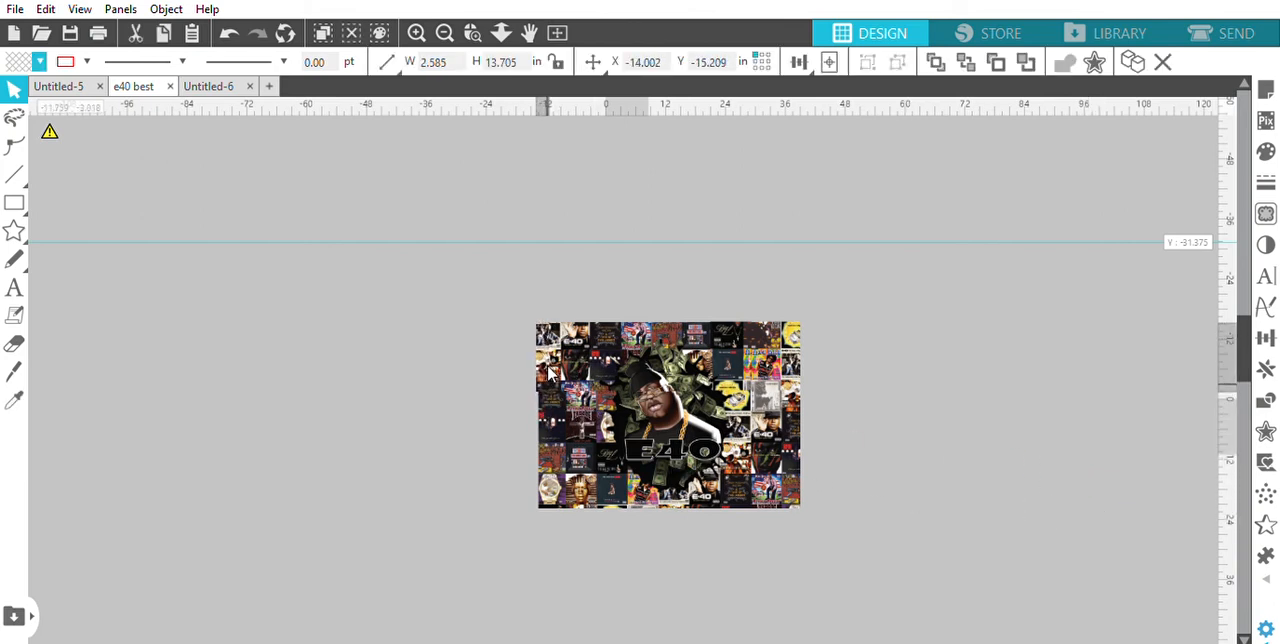
{"action": "key", "text": "Escape"}
Move the full-size E40 artwork down from behind the assembled upper row, placing it below the design page's upper edge
{"action": "scroll", "coordinate": [553, 372], "scroll_direction": "up", "scroll_amount": 5}
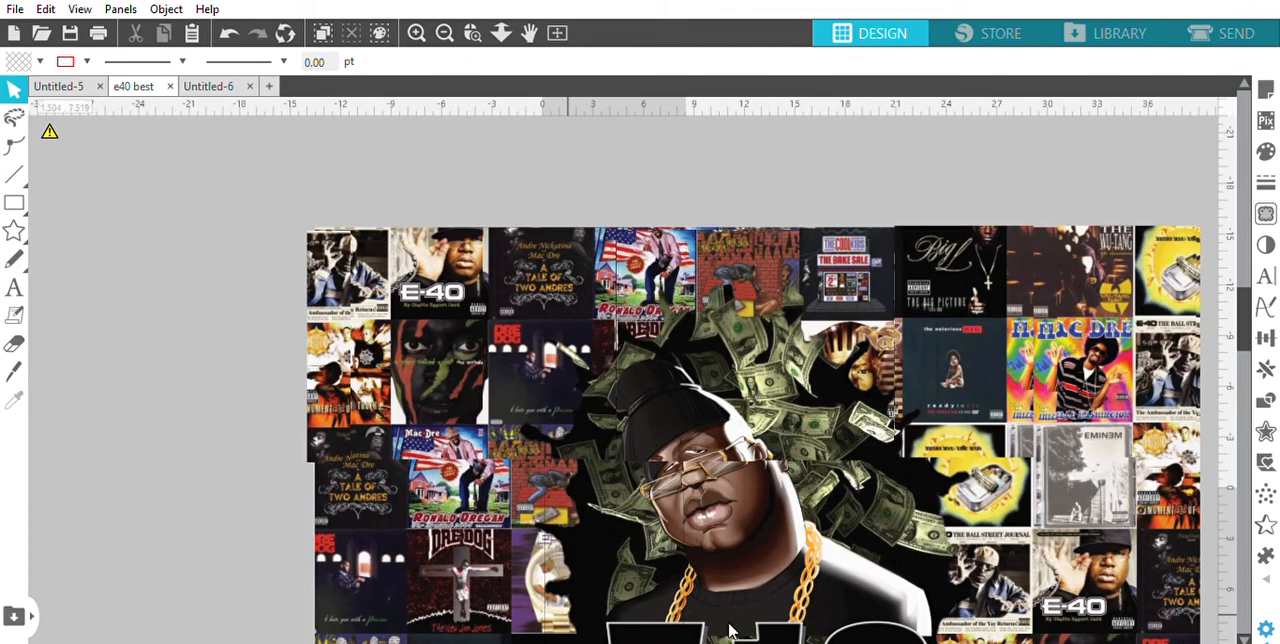
{"action": "left_click_drag", "start_coordinate": [802, 565], "coordinate": [812, 643]}
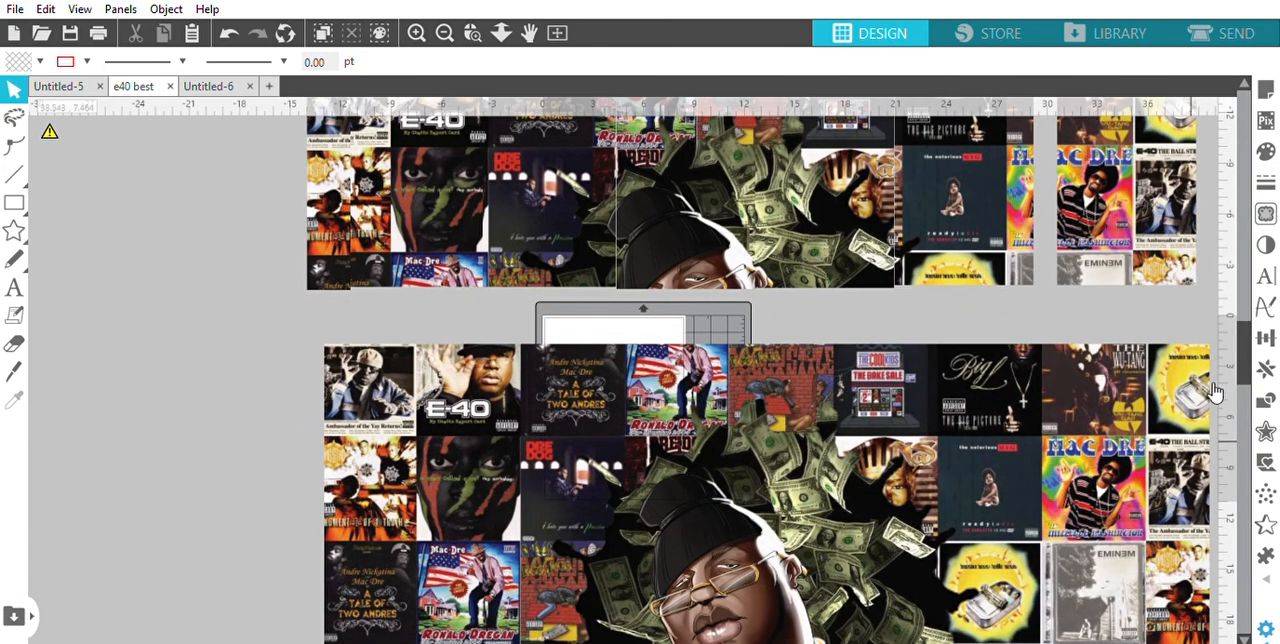
{"action": "left_click_drag", "start_coordinate": [1244, 350], "coordinate": [1244, 330]}
Nudge the A Tale of Two Andres page right and down to X -3.785, Y -15.285 to align it with the page on its right
{"action": "left_click", "coordinate": [587, 303]}
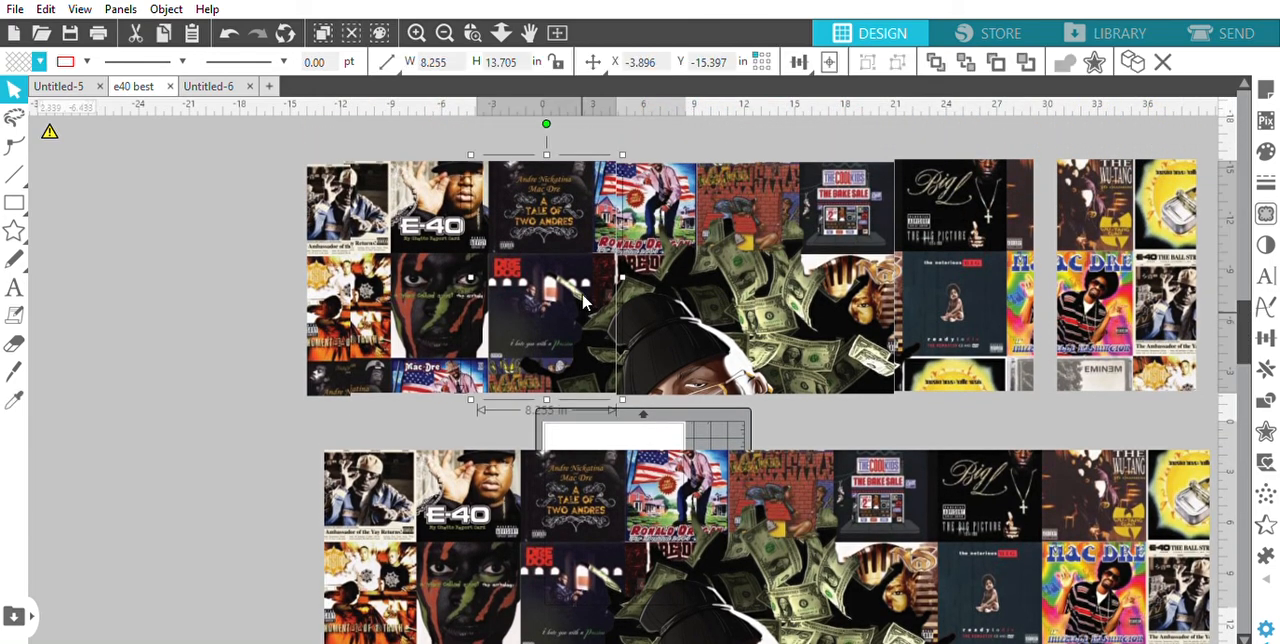
{"action": "key", "text": "Right"}
{"action": "key", "text": "Right"}
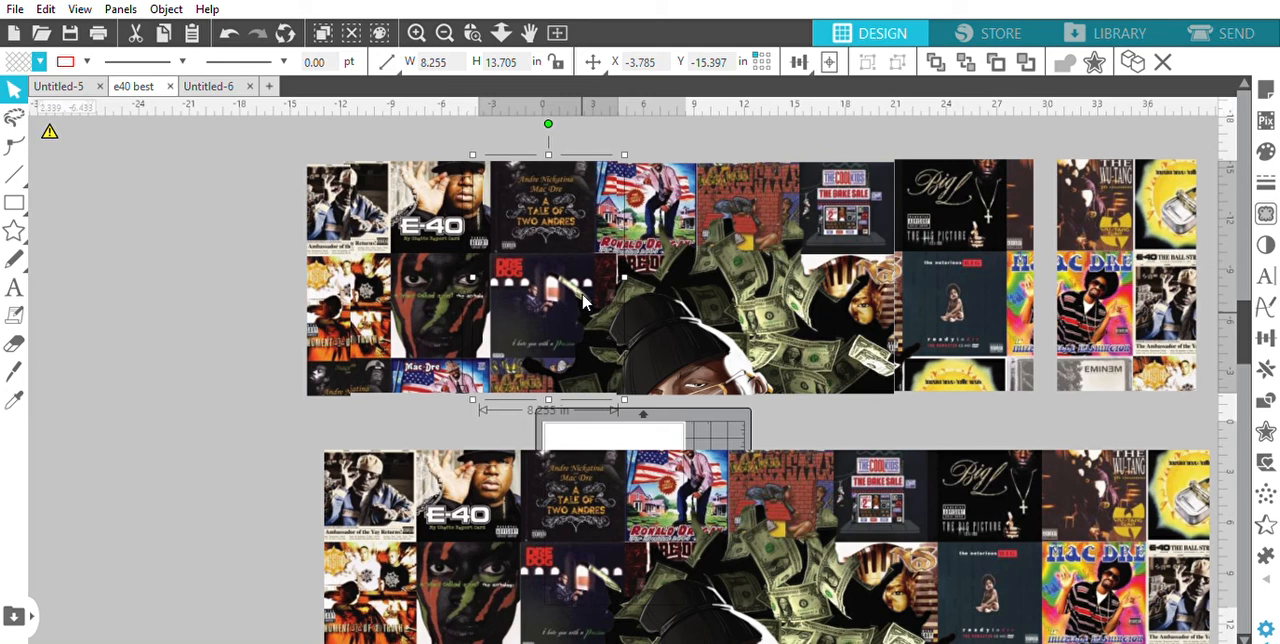
{"action": "key", "text": "Down"}
{"action": "key", "text": "Down"}
Nudge the E-40 cover page right and down to X -11.373, Y -15.285 to line it up with the A Tale of Two Andres page
{"action": "left_click_drag", "start_coordinate": [587, 303], "coordinate": [416, 318]}
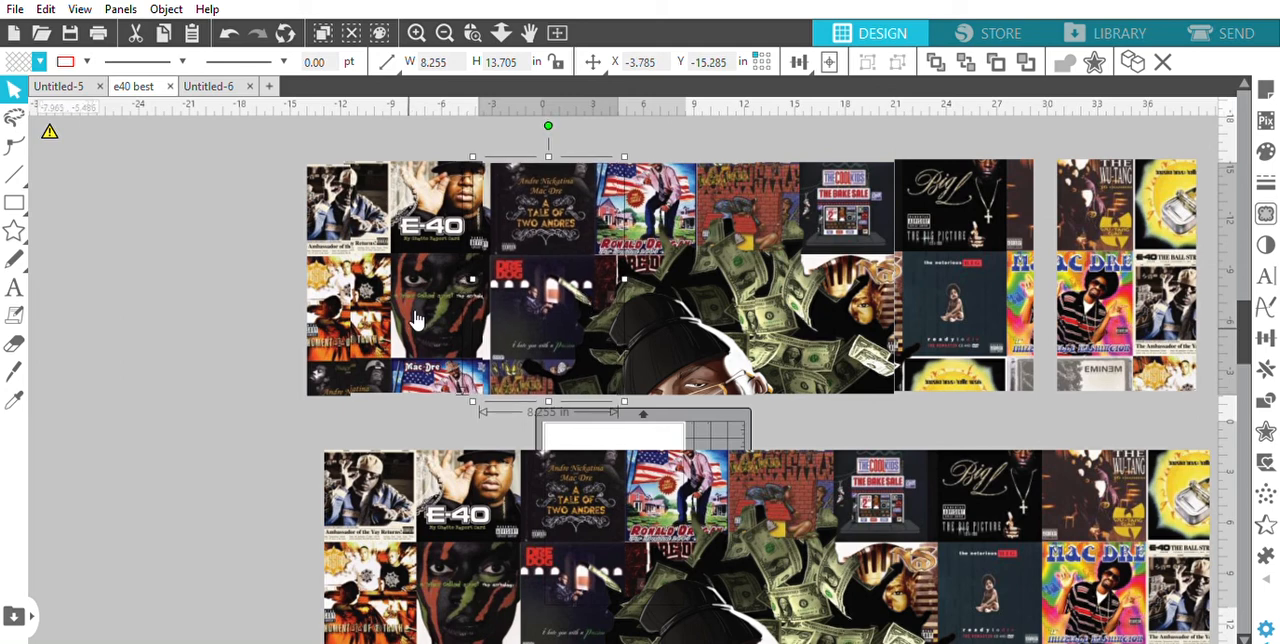
{"action": "key", "text": "Right"}
{"action": "key", "text": "Right"}
{"action": "key", "text": "Right"}
{"action": "key", "text": "Right"}
{"action": "key", "text": "Right"}
{"action": "key", "text": "Right"}
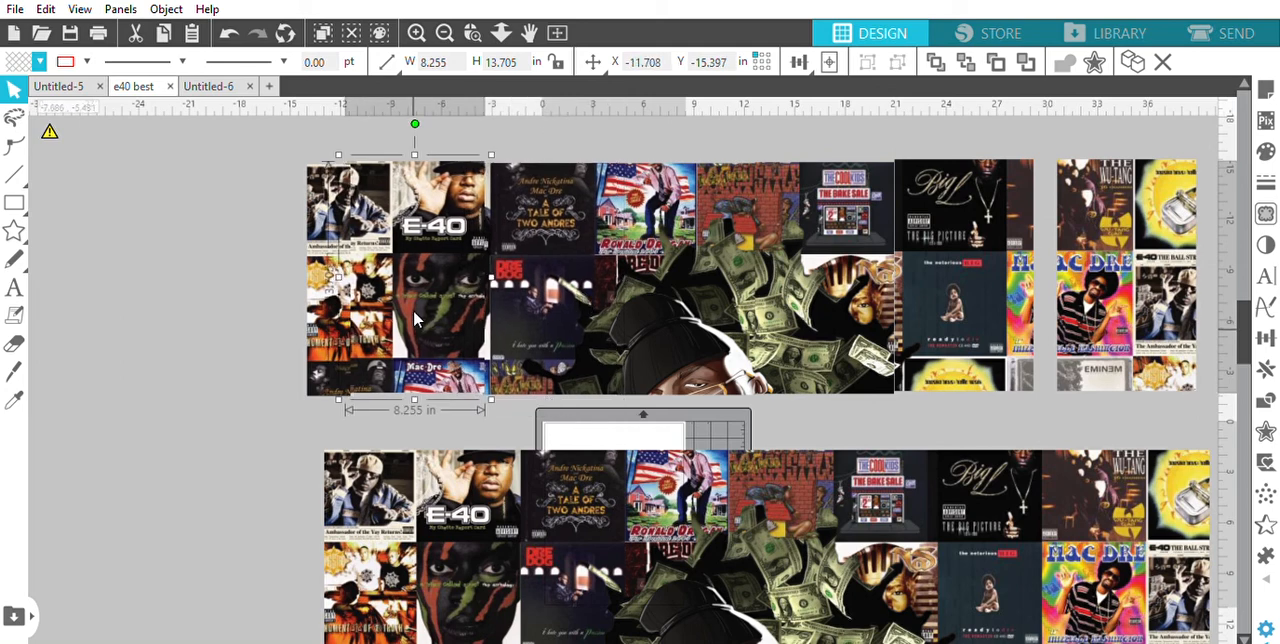
{"action": "key", "text": "Right"}
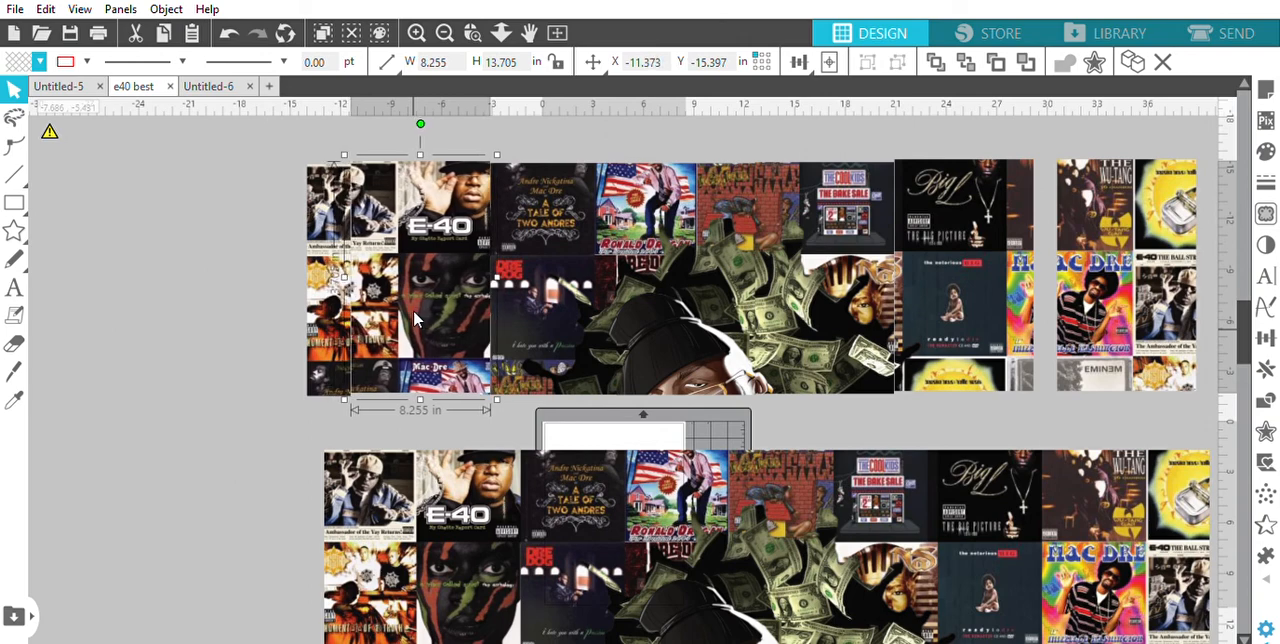
{"action": "key", "text": "Down"}
{"action": "key", "text": "Down"}
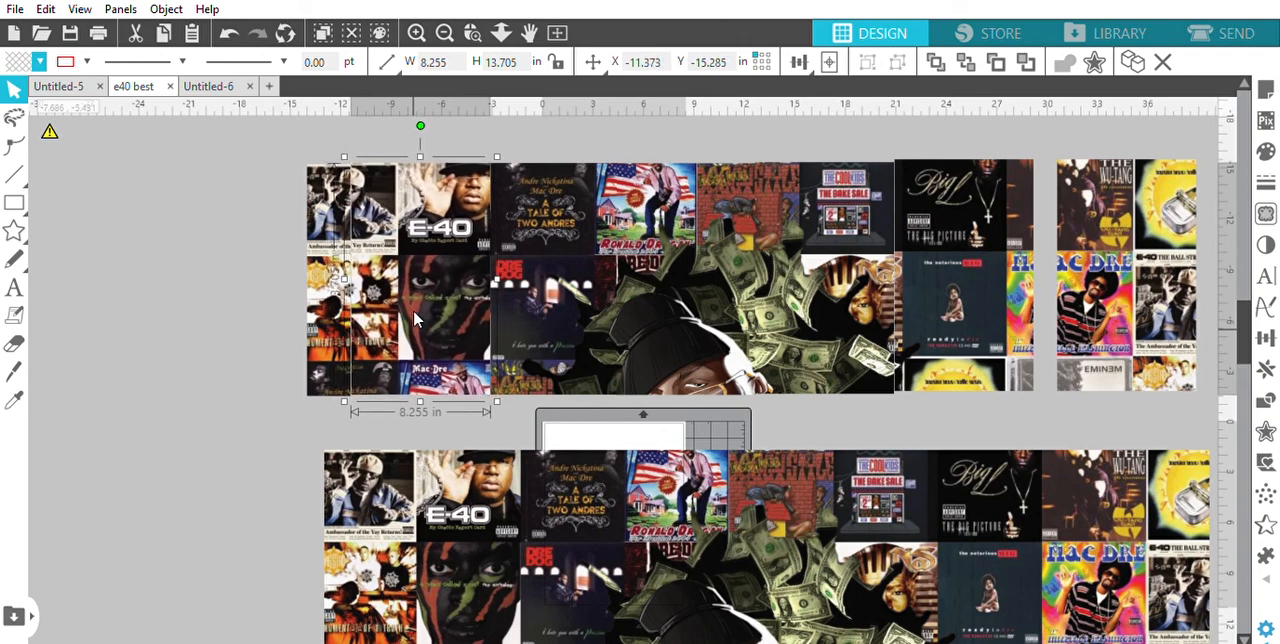
Fine-tune the narrow leftmost strip to X -13.947, Y -15.320 so its covers join the E-40 cover page
{"action": "left_click", "coordinate": [345, 318]}
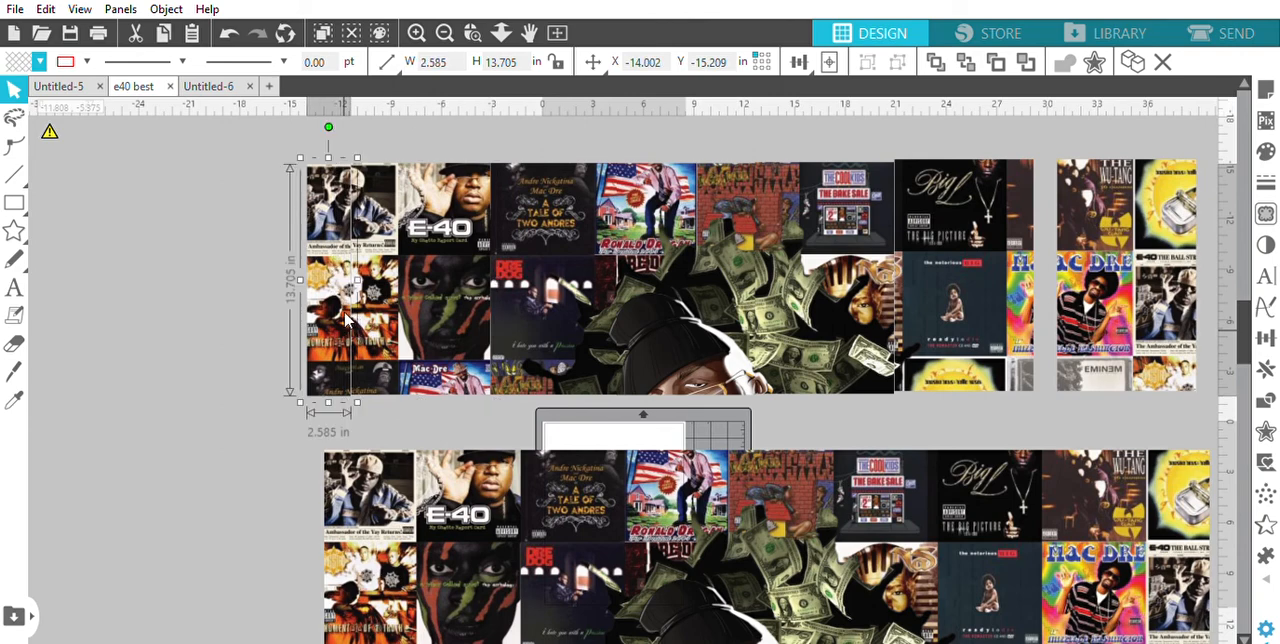
{"action": "key", "text": "Right"}
{"action": "key", "text": "Up"}
{"action": "key", "text": "Up"}
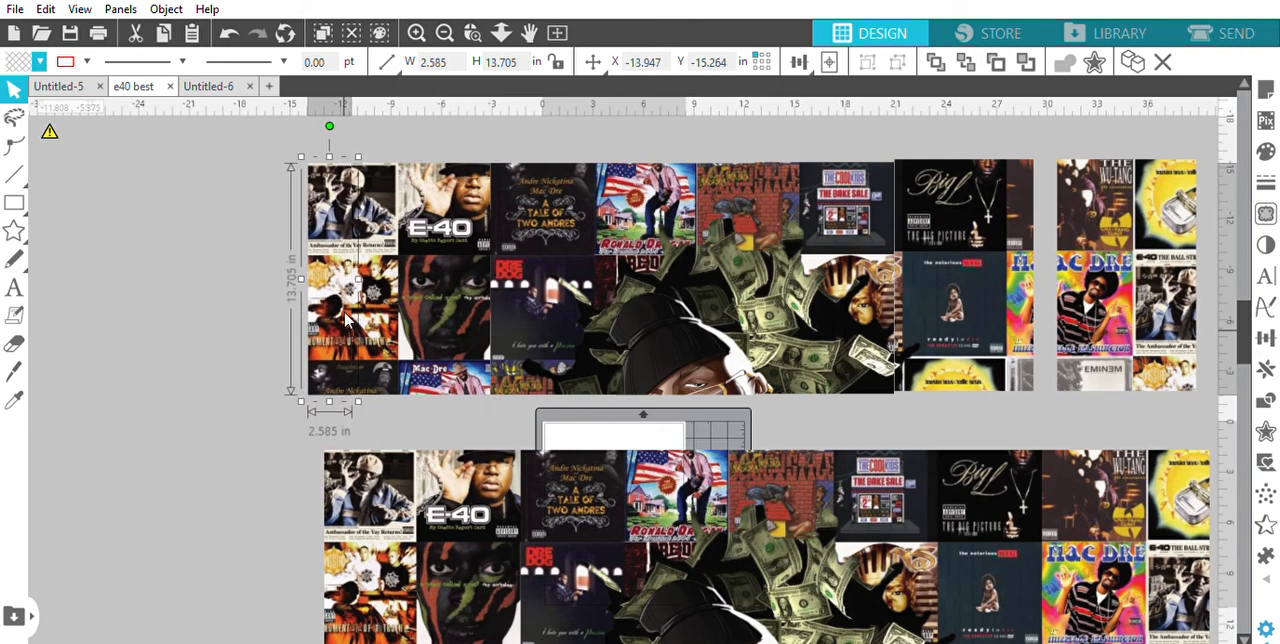
{"action": "key", "text": "Left"}
{"action": "key", "text": "Left"}
{"action": "key", "text": "Left"}
{"action": "key", "text": "Left"}
{"action": "key", "text": "Left"}
{"action": "key", "text": "Left"}
{"action": "key", "text": "Left"}
{"action": "key", "text": "Left"}
{"action": "key", "text": "Left"}
{"action": "key", "text": "Left"}
{"action": "key", "text": "Left"}
{"action": "key", "text": "Left"}
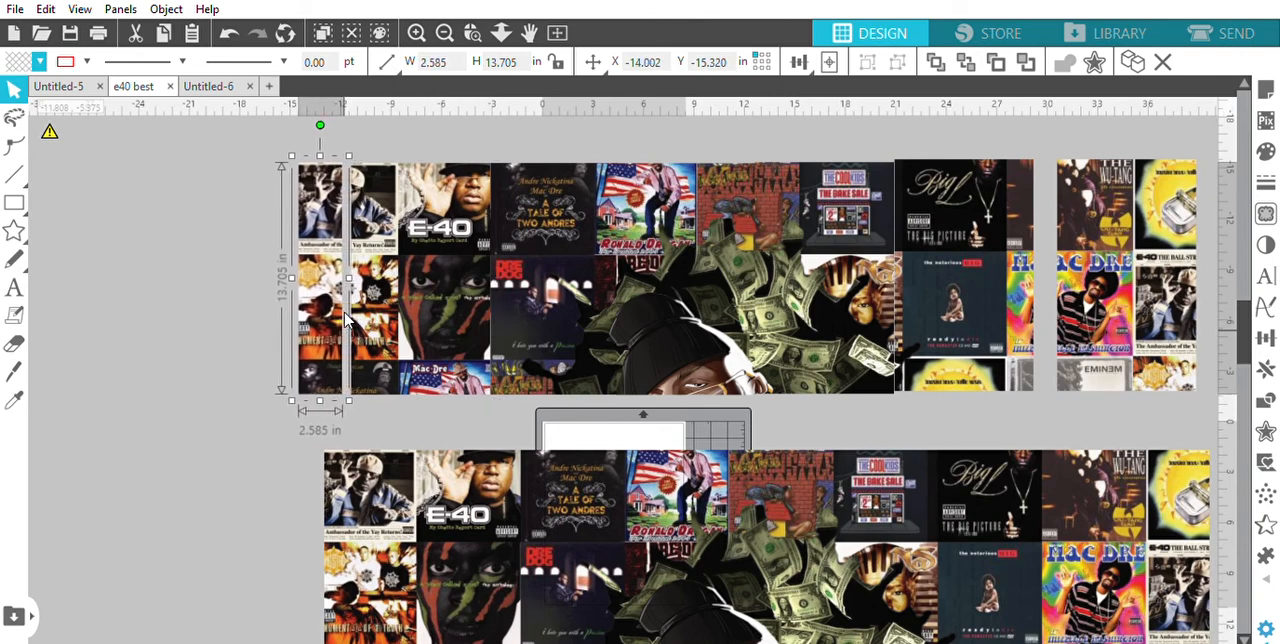
{"action": "key", "text": "Right"}
{"action": "key", "text": "Right"}
{"action": "key", "text": "Right"}
{"action": "key", "text": "Right"}
{"action": "key", "text": "Right"}
{"action": "key", "text": "Right"}
{"action": "key", "text": "Right"}
{"action": "key", "text": "Right"}
{"action": "key", "text": "Right"}
{"action": "key", "text": "Right"}
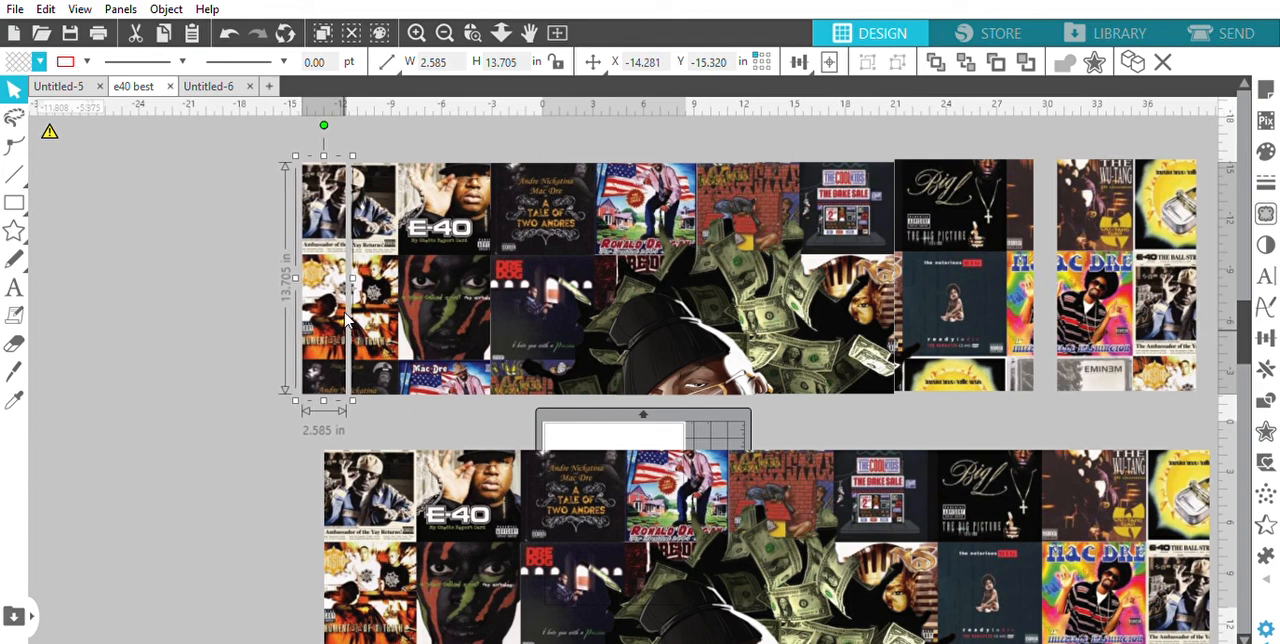
{"action": "key", "text": "Right"}
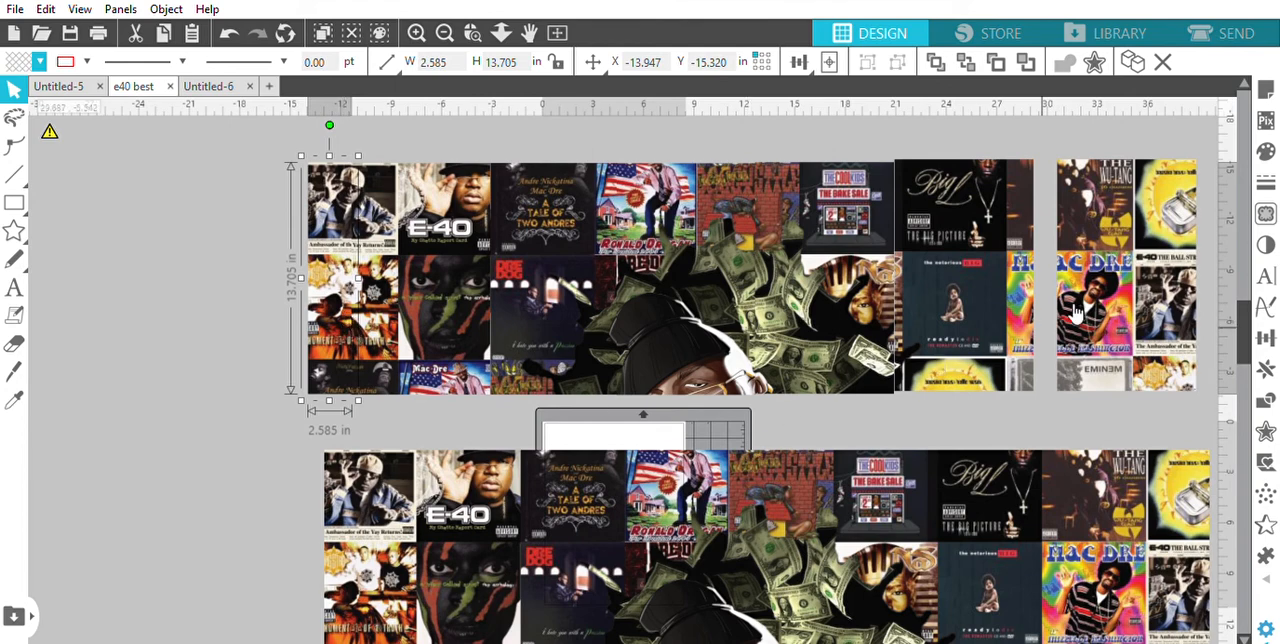
Nudge the rightmost page left to X 29.203, Y -15.501, overlapping the Big L page so the Mac Dre and Wu-Tang covers join
{"action": "left_click", "coordinate": [1120, 302]}
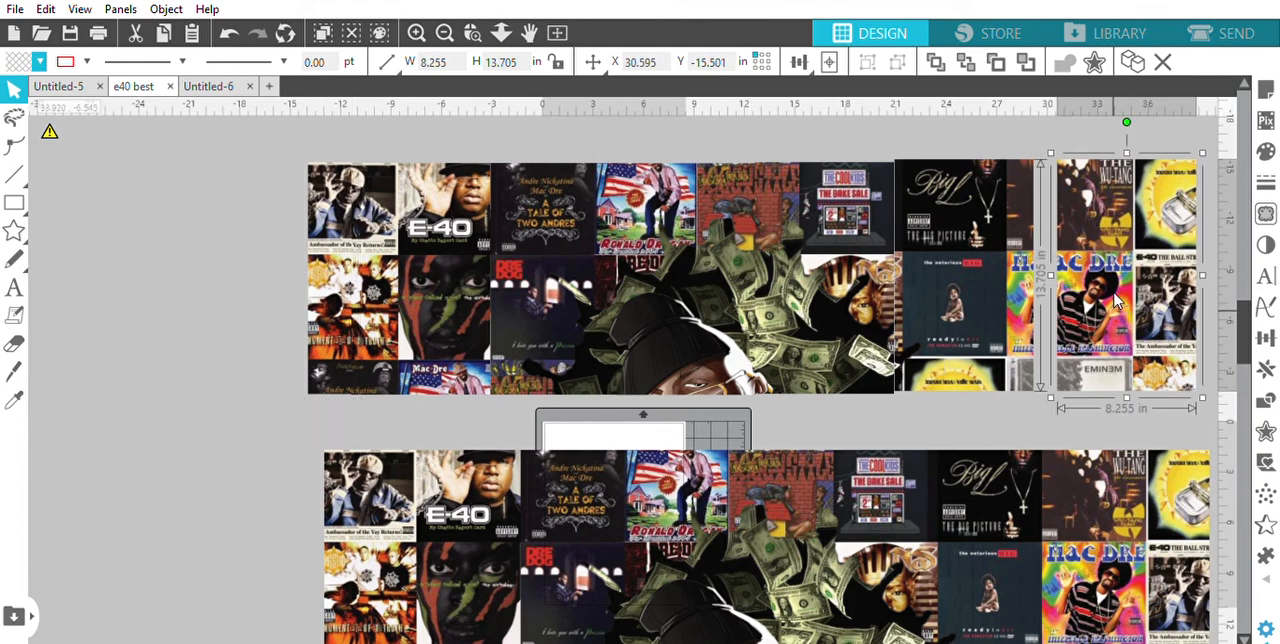
{"action": "key", "text": "Left"}
{"action": "key", "text": "Left"}
{"action": "key", "text": "Left"}
{"action": "key", "text": "Left"}
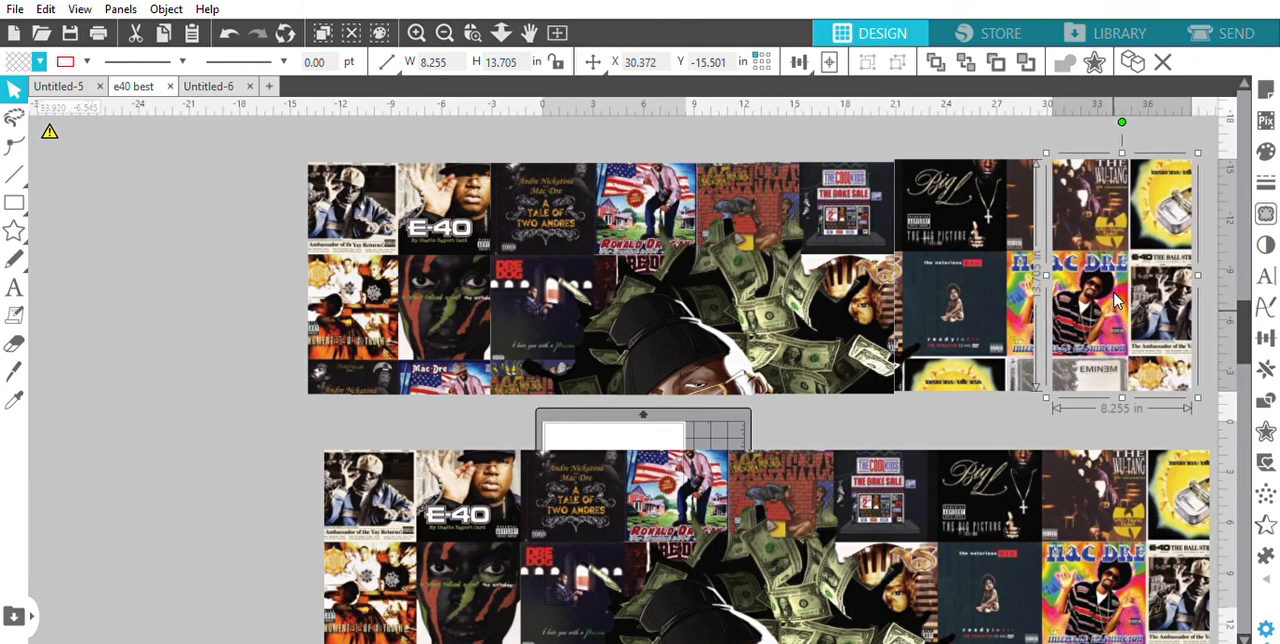
{"action": "key", "text": "Left"}
{"action": "key", "text": "Left"}
{"action": "key", "text": "Left"}
{"action": "key", "text": "Left"}
{"action": "key", "text": "Left"}
{"action": "key", "text": "Left"}
{"action": "key", "text": "Left"}
{"action": "key", "text": "Left"}
{"action": "key", "text": "Left"}
{"action": "key", "text": "Left"}
{"action": "key", "text": "Left"}
{"action": "key", "text": "Left"}
{"action": "key", "text": "Left"}
{"action": "key", "text": "Left"}
{"action": "key", "text": "Left"}
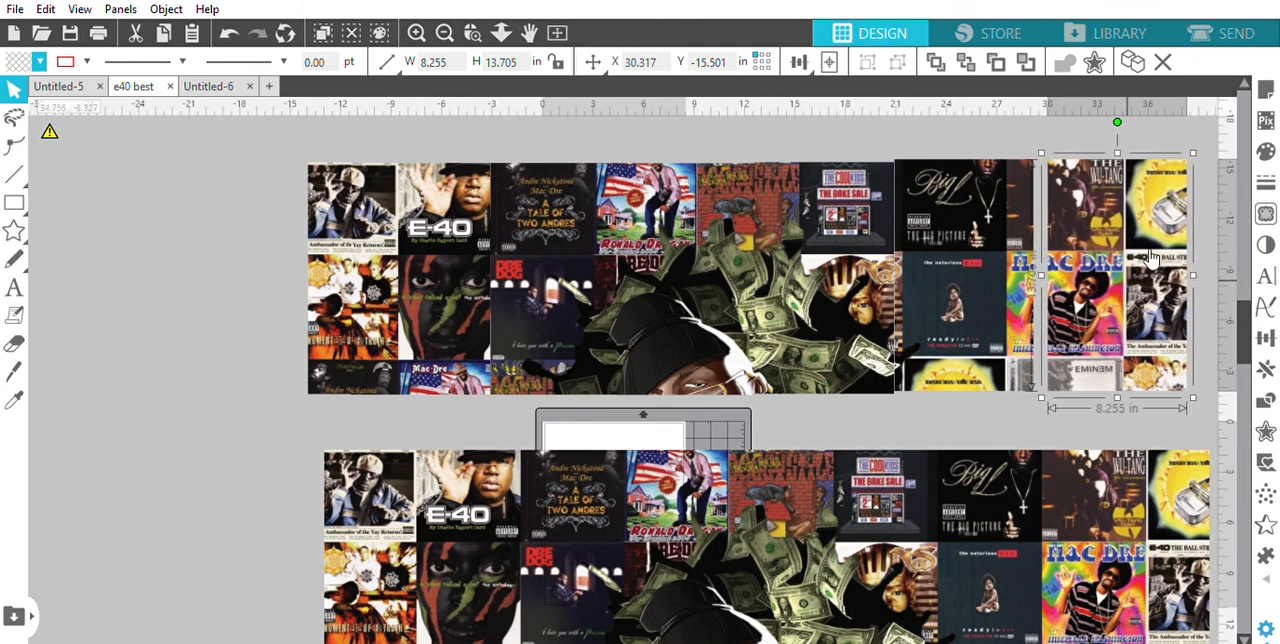
{"action": "key", "text": "Left"}
{"action": "key", "text": "Left"}
{"action": "key", "text": "Left"}
{"action": "key", "text": "Left"}
{"action": "key", "text": "Left"}
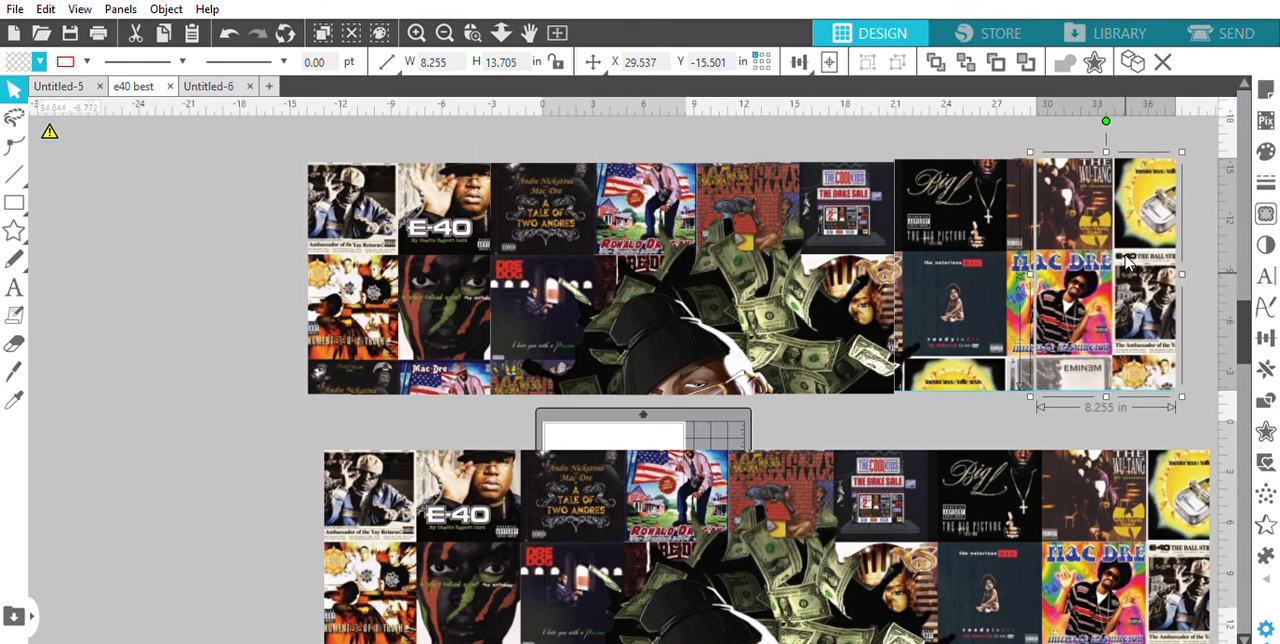
{"action": "key", "text": "Up"}
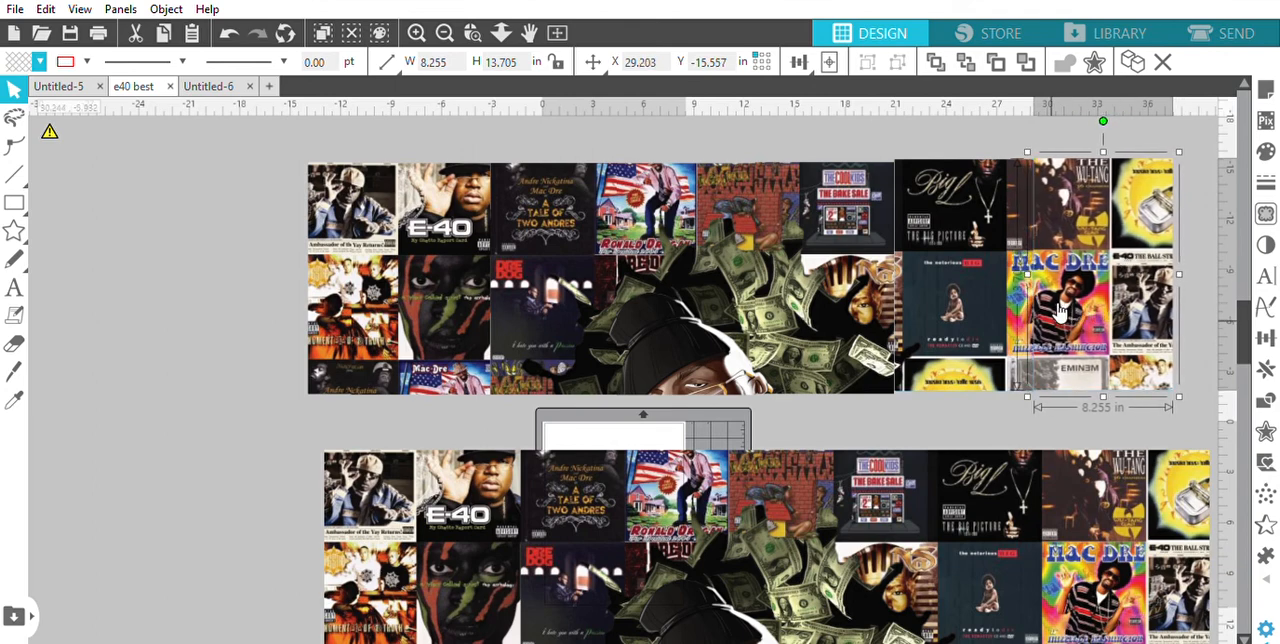
{"action": "key", "text": "Down"}
{"action": "key", "text": "Down"}
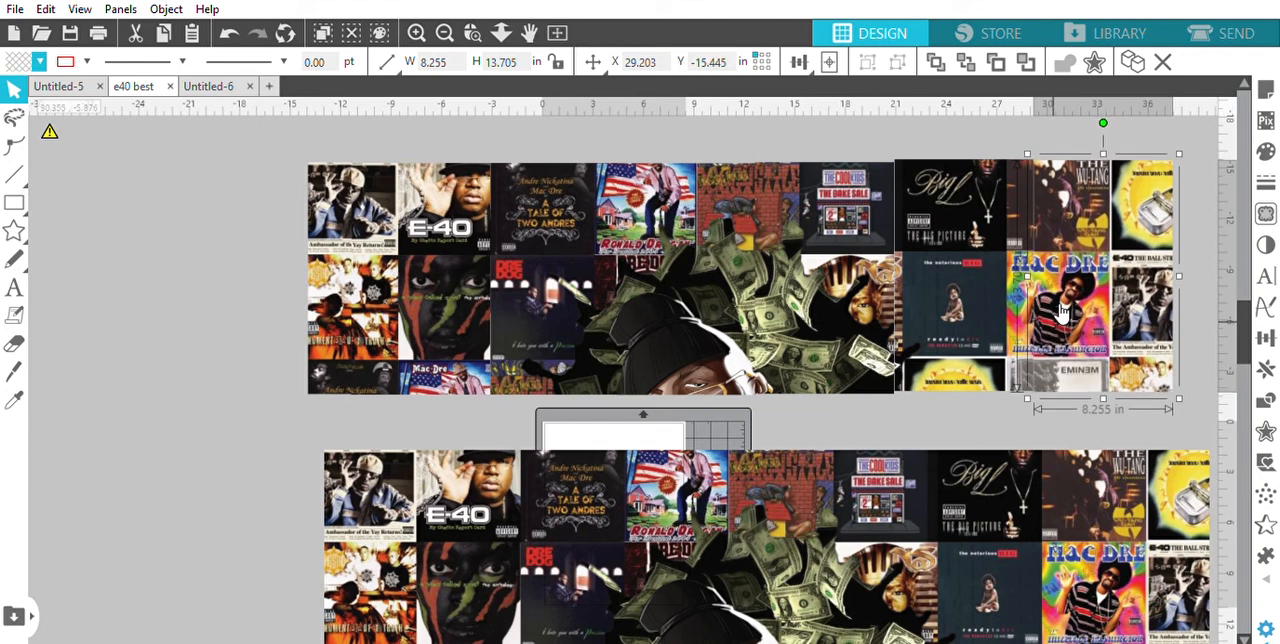
{"action": "key", "text": "Down"}
{"action": "key", "text": "Up"}
{"action": "key", "text": "Up"}
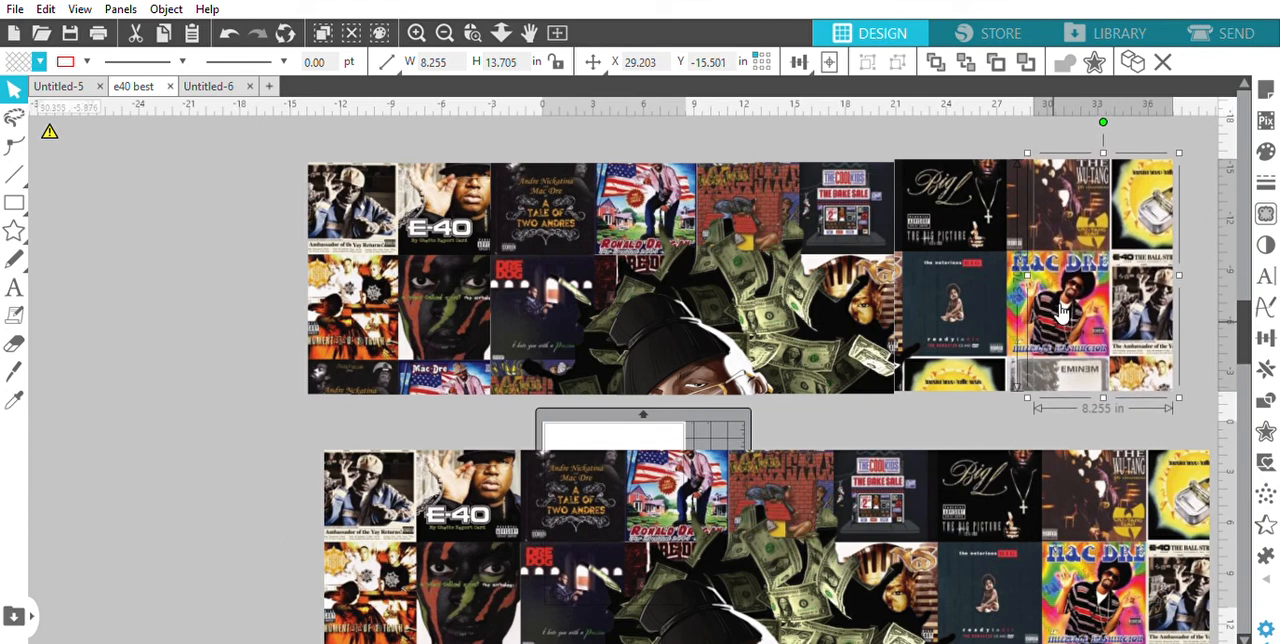
Move the full-size E40 artwork up and left to X -15.315, Y -0.870, directly beneath the assembled upper row
{"action": "left_click", "coordinate": [1227, 370]}
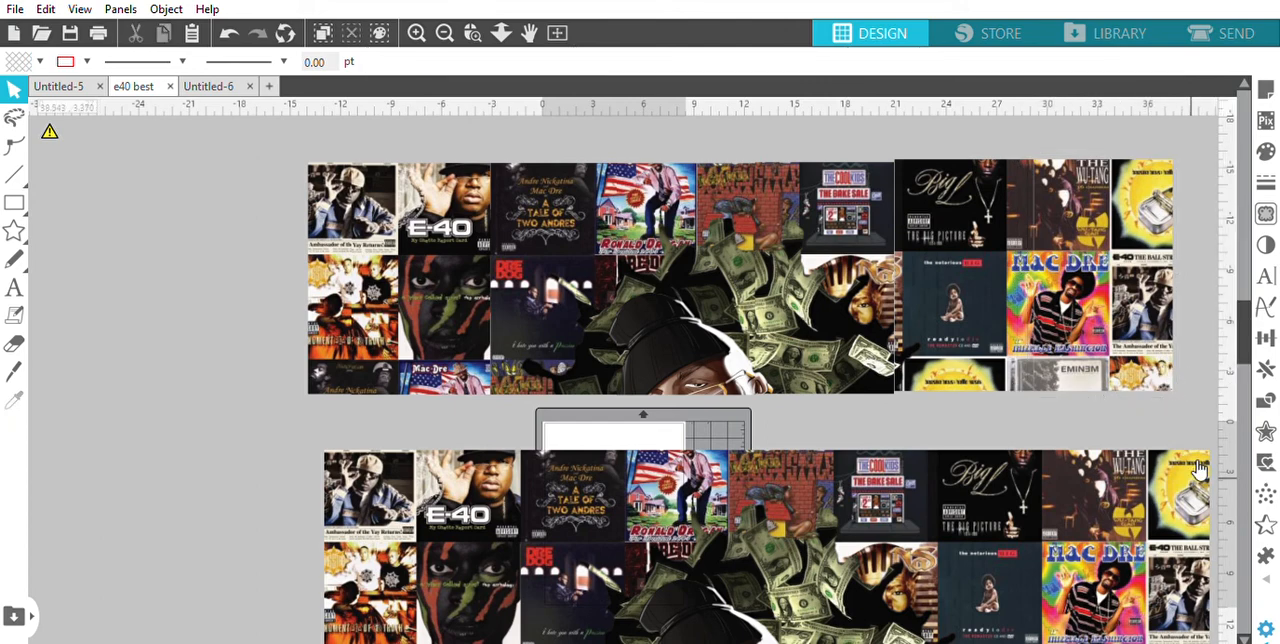
{"action": "left_click_drag", "start_coordinate": [1160, 513], "coordinate": [1118, 472]}
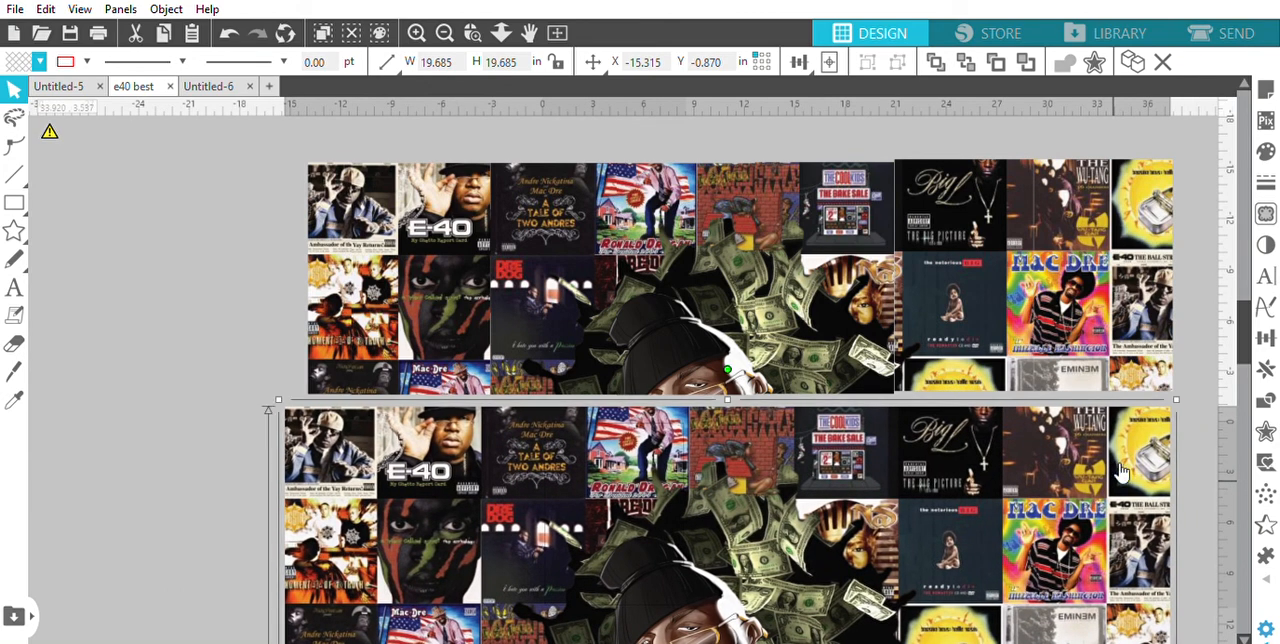
Nudge the Big L page to X 20.813, Y -15.334 and the rightmost page to X 29.035, Y -15.390 to align their covers
{"action": "double_click", "coordinate": [1117, 471]}
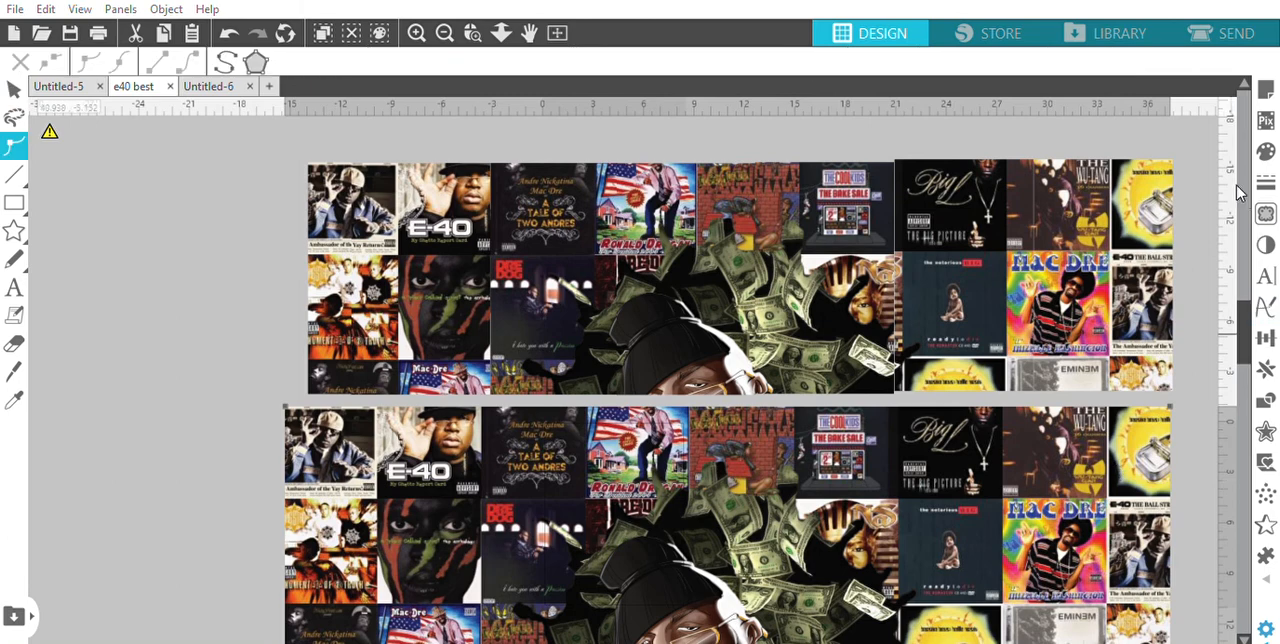
{"action": "left_click", "coordinate": [1213, 108]}
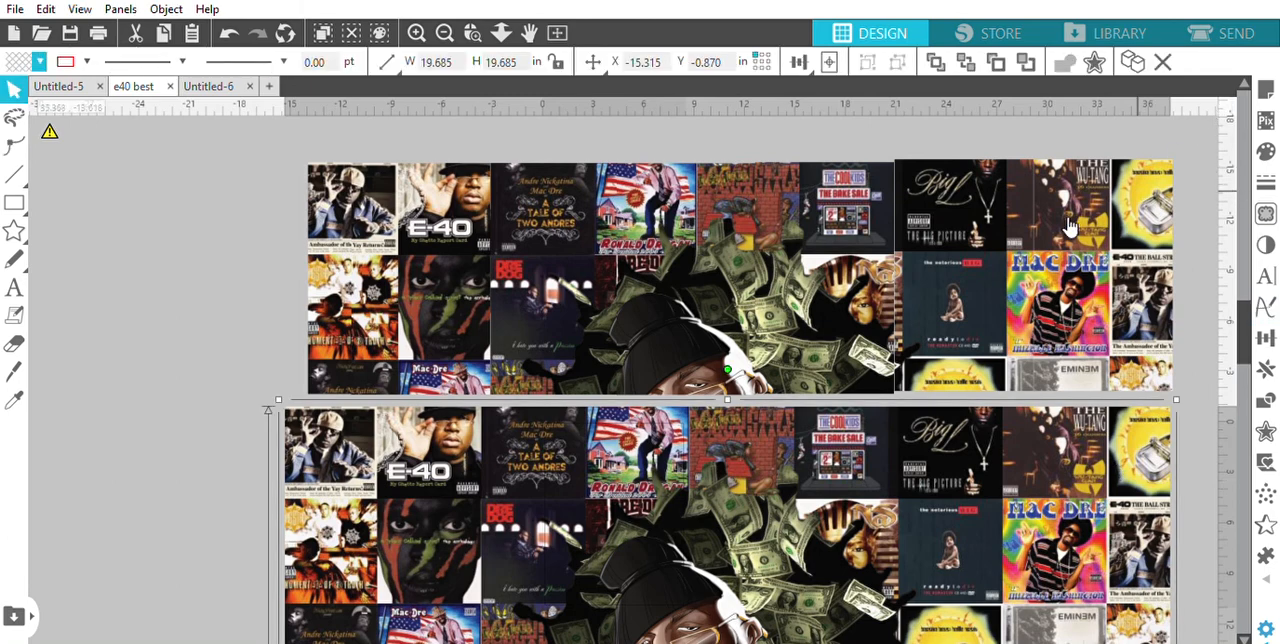
{"action": "left_click", "coordinate": [941, 240]}
{"action": "left_click_drag", "start_coordinate": [941, 240], "coordinate": [940, 249]}
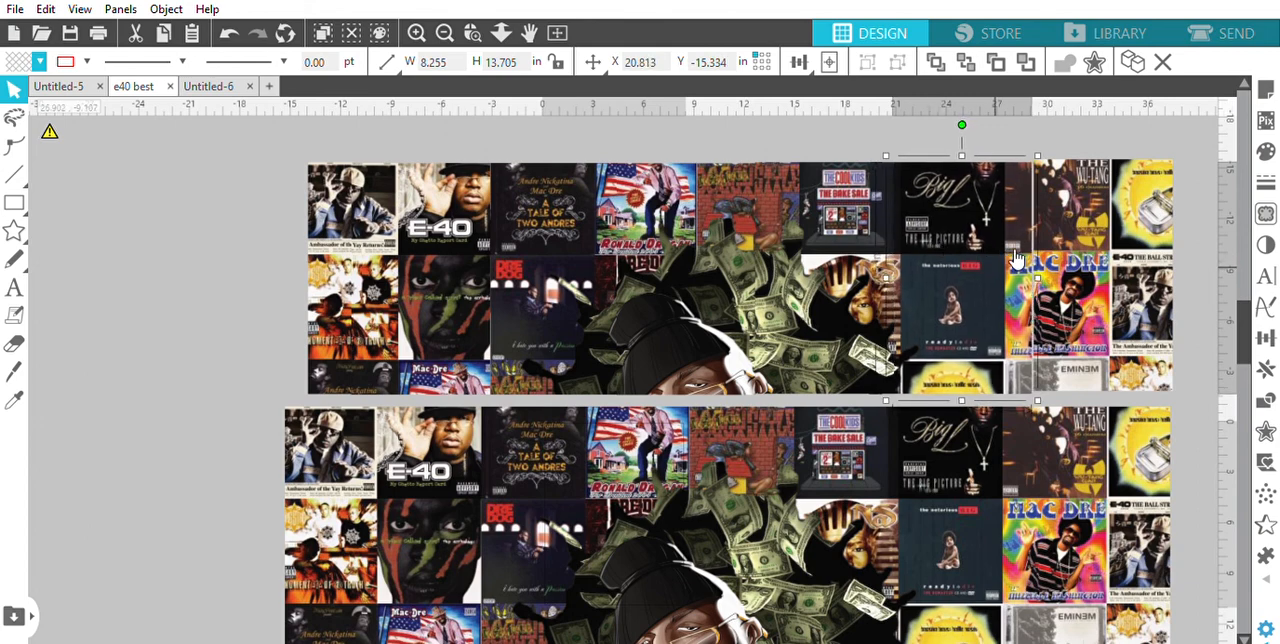
{"action": "left_click_drag", "start_coordinate": [1015, 258], "coordinate": [1052, 261]}
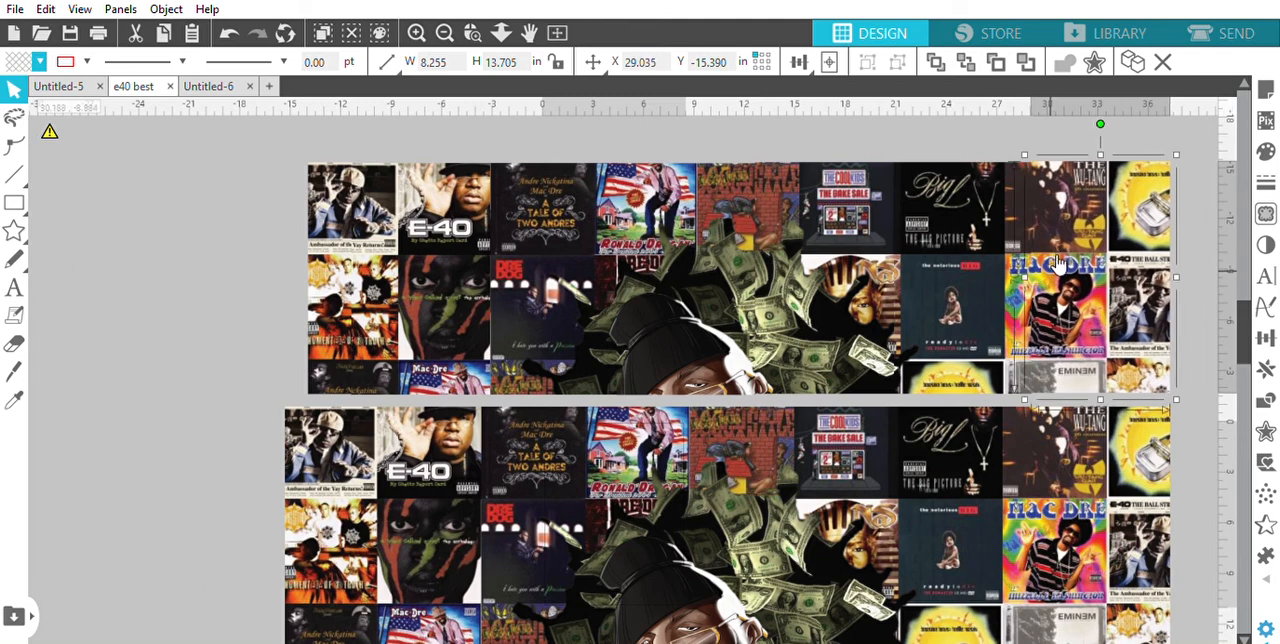
Move the full-size E40 artwork down and right, away from the assembled row, to uncover the page on the cutting mat
{"action": "left_click_drag", "start_coordinate": [926, 556], "coordinate": [940, 584]}
{"action": "key", "text": "Escape"}
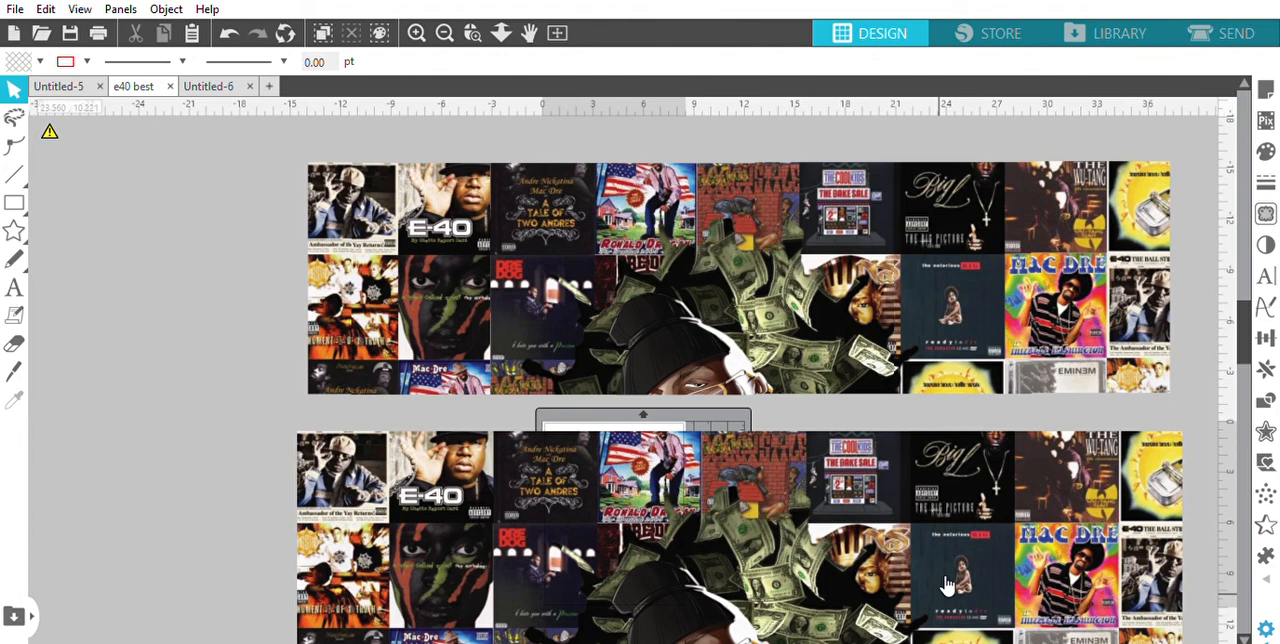
{"action": "left_click_drag", "start_coordinate": [947, 584], "coordinate": [1274, 618]}
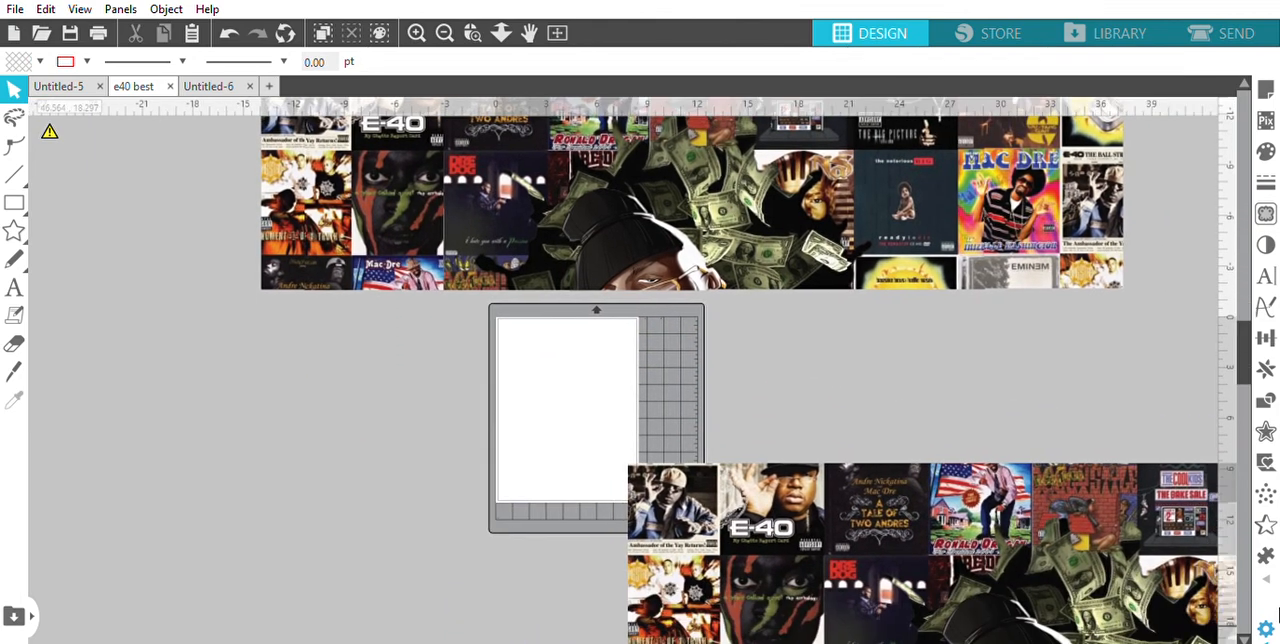
Place the E-40 cover page on the mat at X 0.100, Y 0.143 and shift the full-size artwork farther right, clear of it
{"action": "left_click_drag", "start_coordinate": [313, 214], "coordinate": [505, 473]}
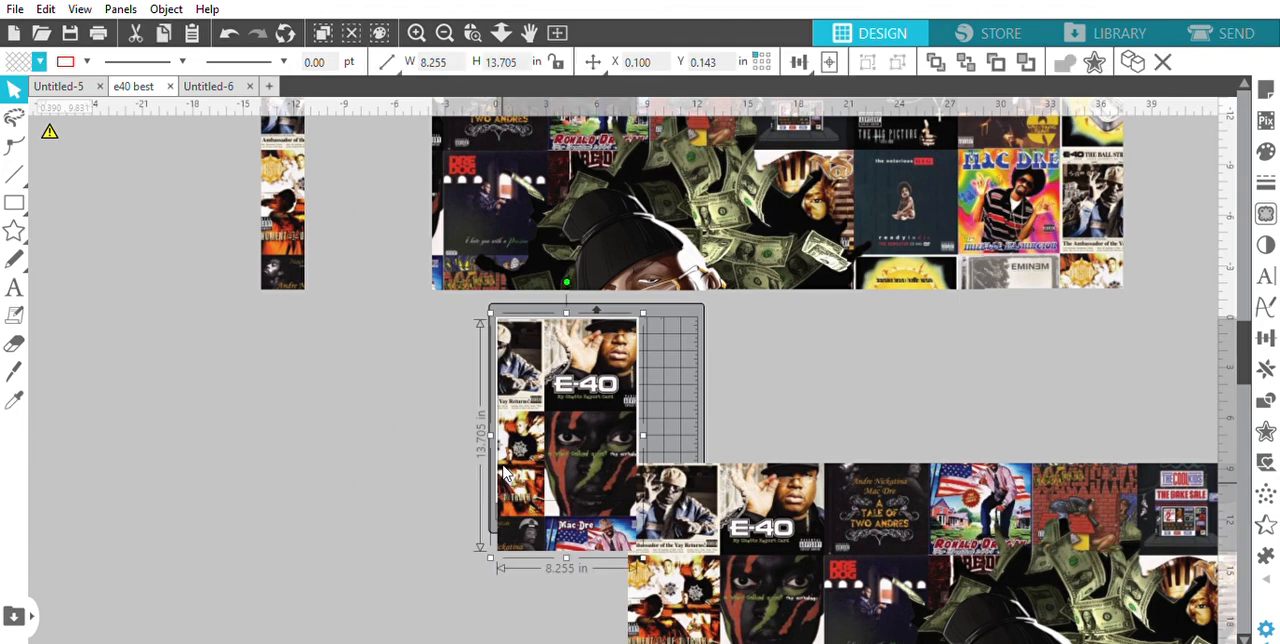
{"action": "left_click_drag", "start_coordinate": [745, 548], "coordinate": [872, 567]}
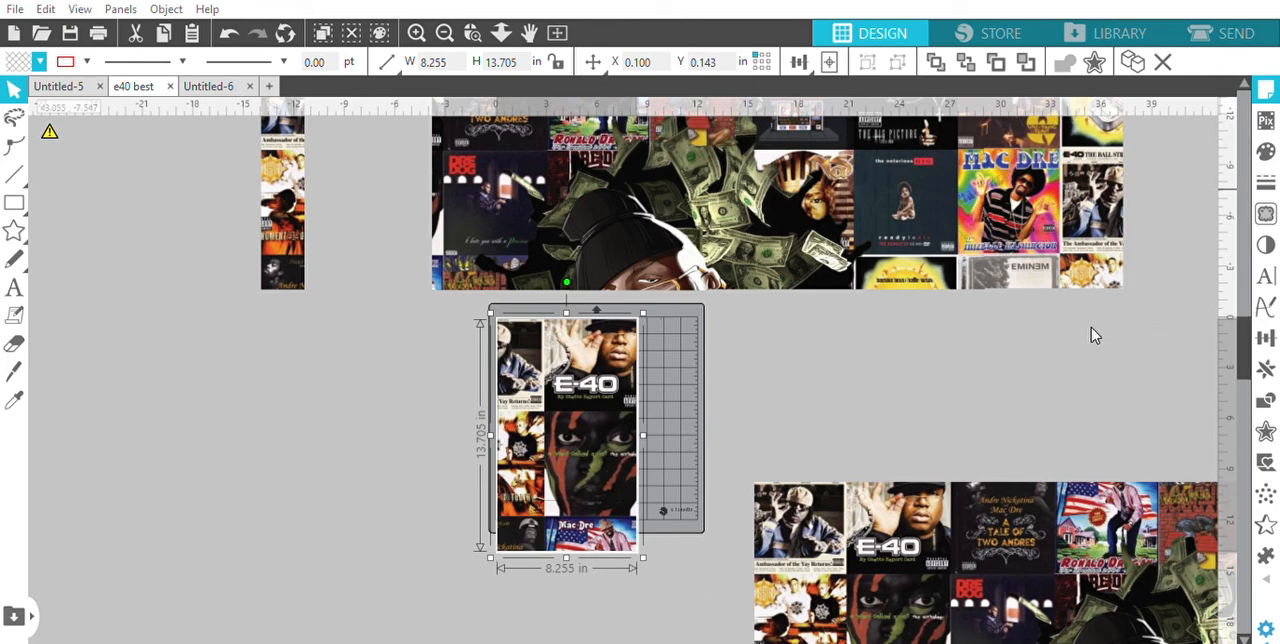
{"action": "mouse_move", "coordinate": [520, 487]}
{"action": "left_mouse_down"}
{"action": "mouse_move", "coordinate": [272, 505]}
{"action": "mouse_move", "coordinate": [521, 487]}
{"action": "left_mouse_up"}
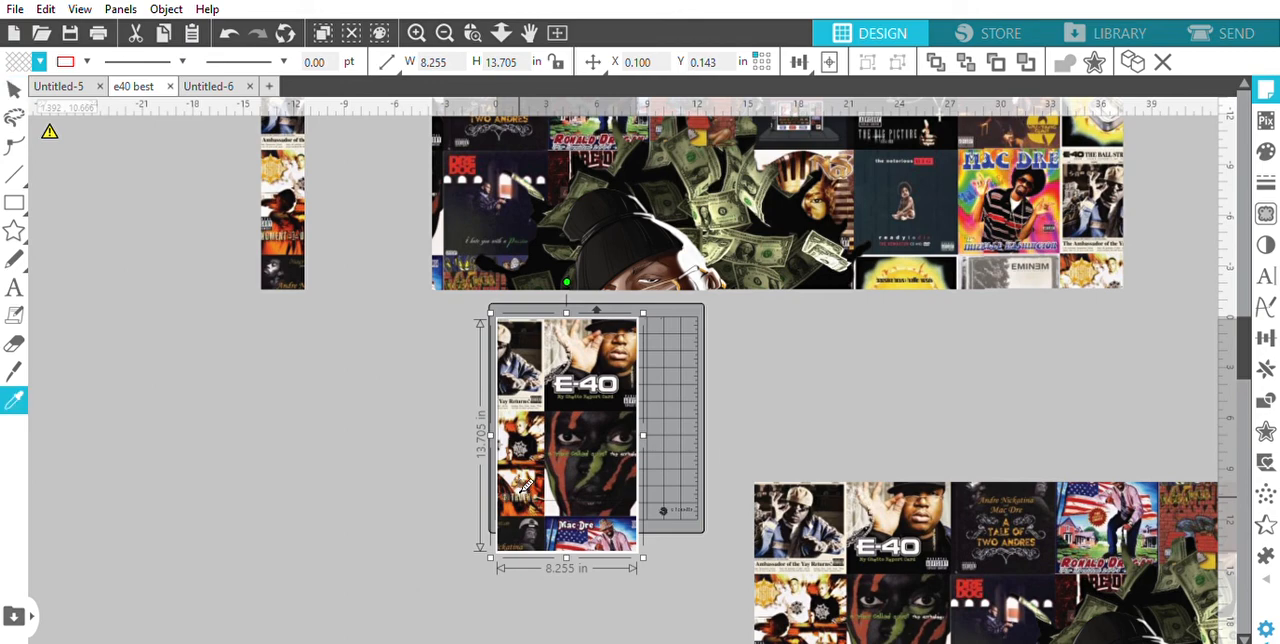
{"action": "scroll", "coordinate": [520, 487], "scroll_direction": "up", "scroll_amount": 5}
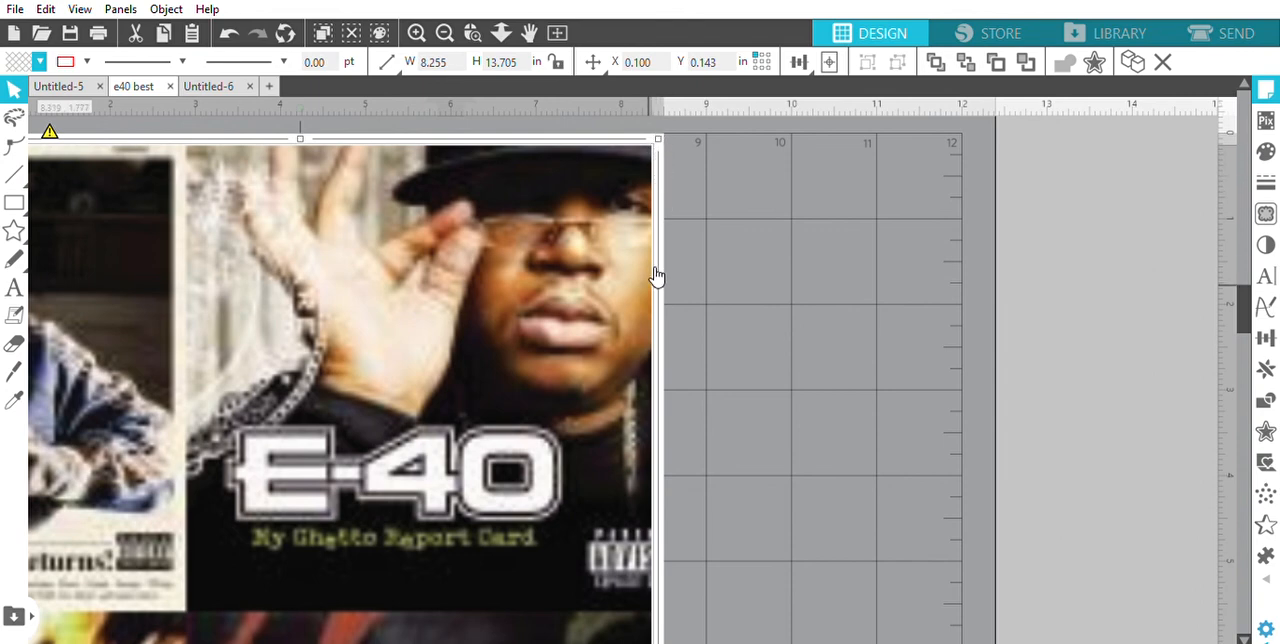
{"action": "scroll", "coordinate": [655, 273], "scroll_direction": "down", "scroll_amount": 8}
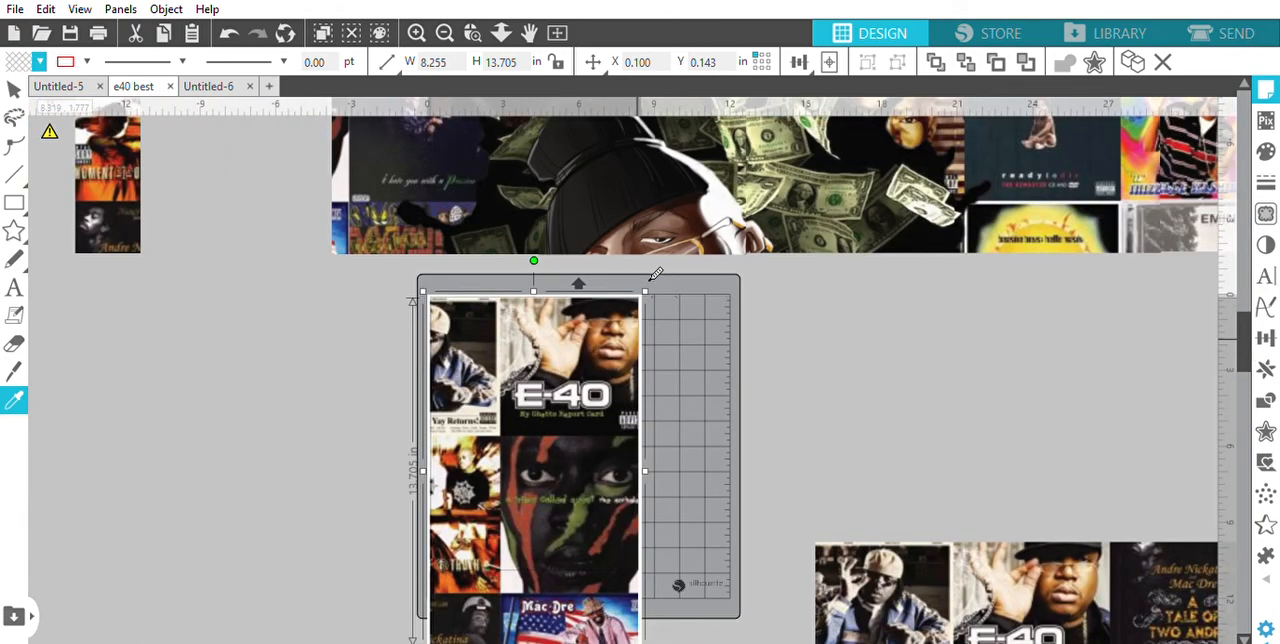
{"action": "scroll", "coordinate": [655, 273], "scroll_direction": "down", "scroll_amount": 3}
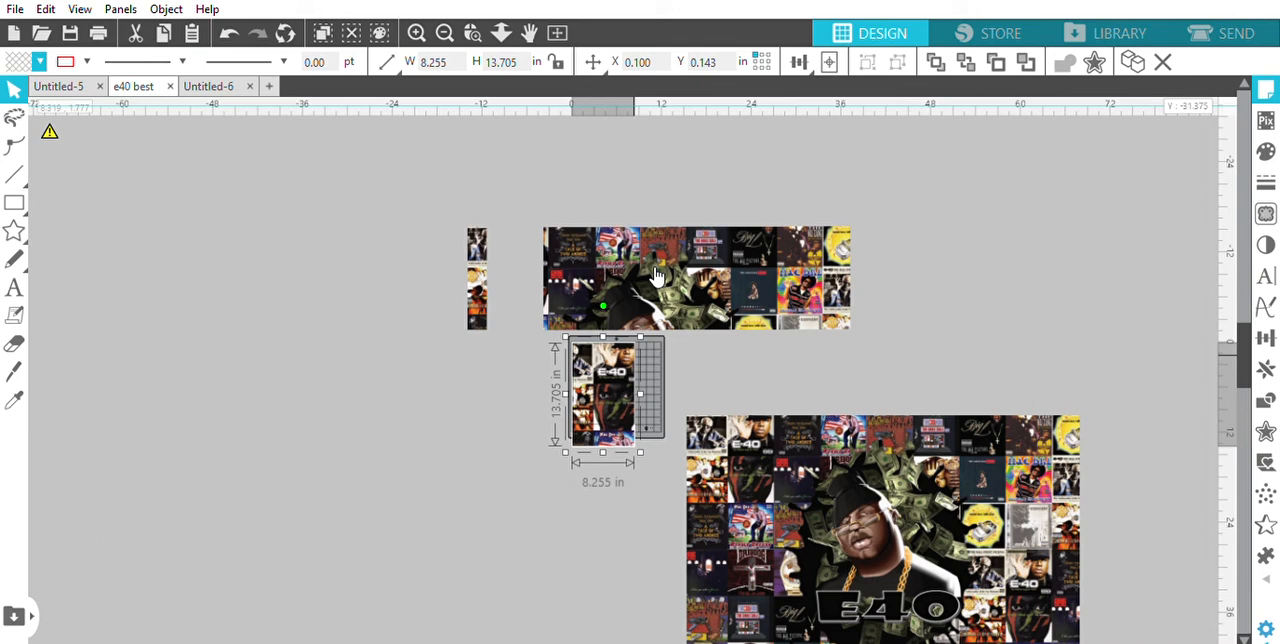
In the Untitled-6 document, test-fit the empty rectangle on the page at X 0.091, Y 0.116 and move it back left to X -7.155, Y 0.147
{"action": "left_click", "coordinate": [195, 86]}
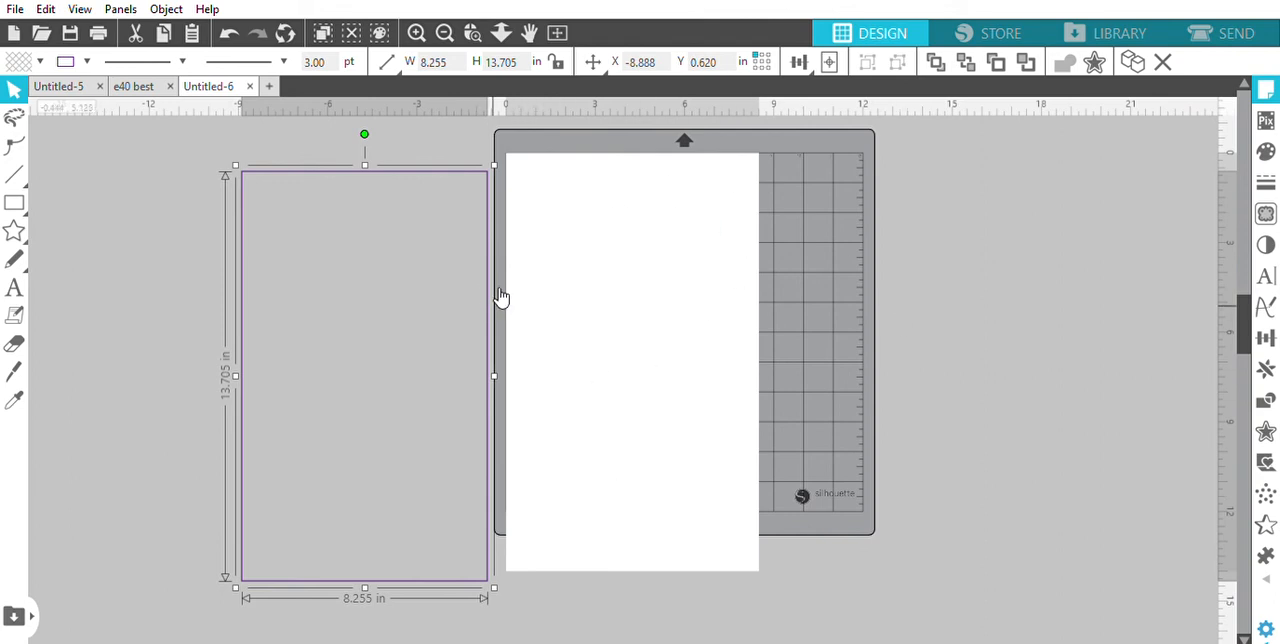
{"action": "left_click_drag", "start_coordinate": [501, 296], "coordinate": [752, 275]}
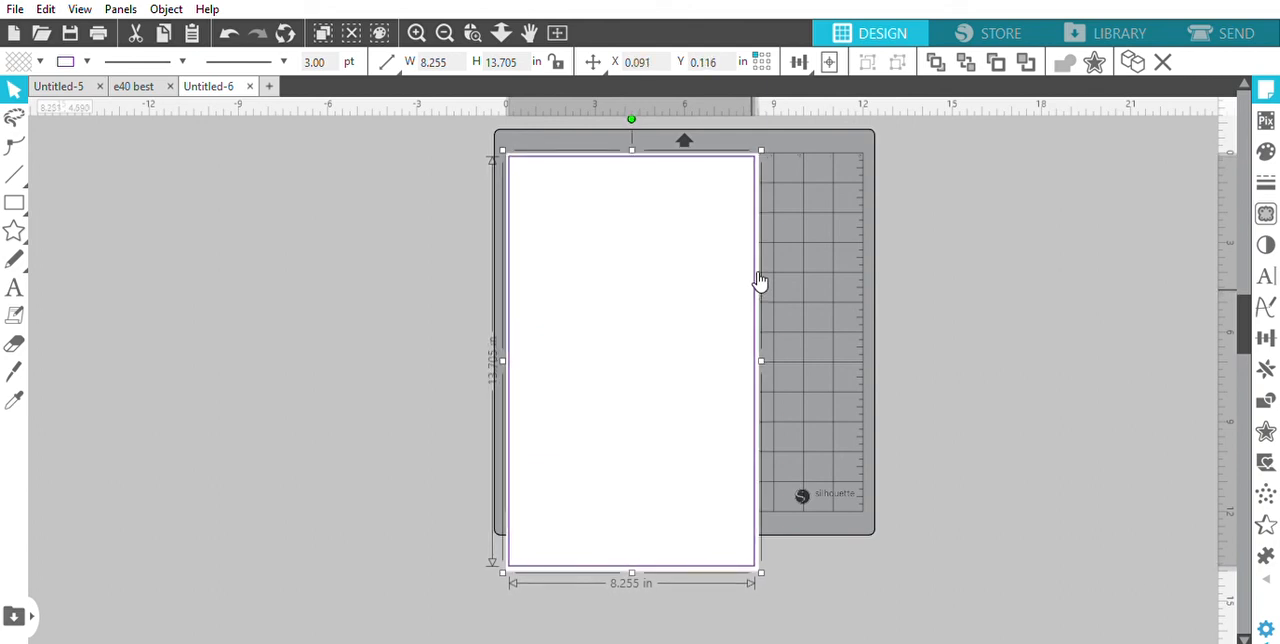
{"action": "left_click_drag", "start_coordinate": [759, 281], "coordinate": [543, 282]}
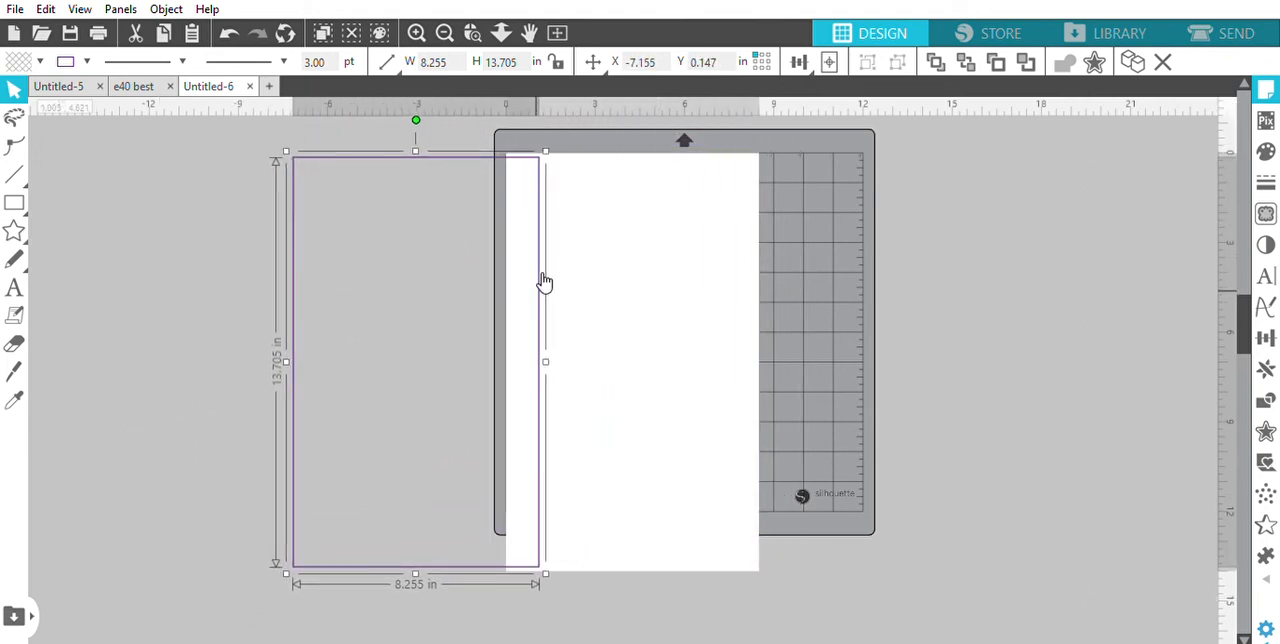